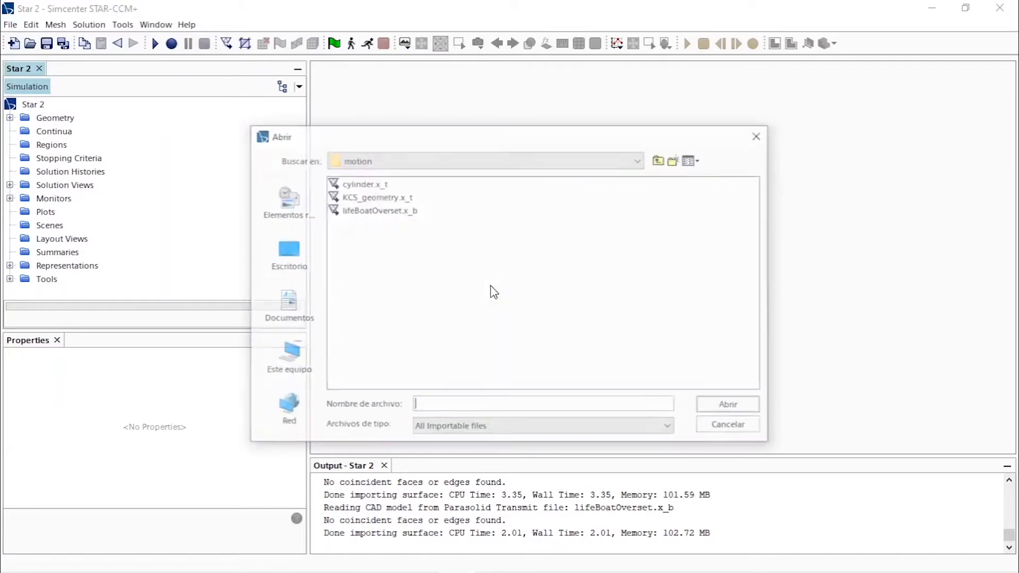
Import the lifeBoatOverset.x_b surface as a new part with the default Parasolid options and open it in a geometry scene.
{"action": "left_click", "coordinate": [394, 211]}
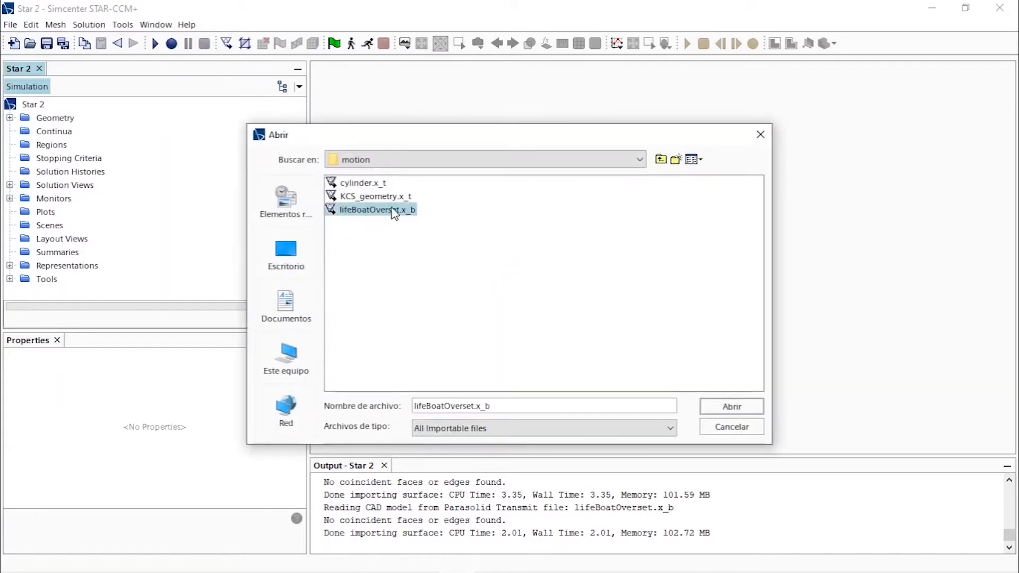
{"action": "left_click", "coordinate": [746, 407]}
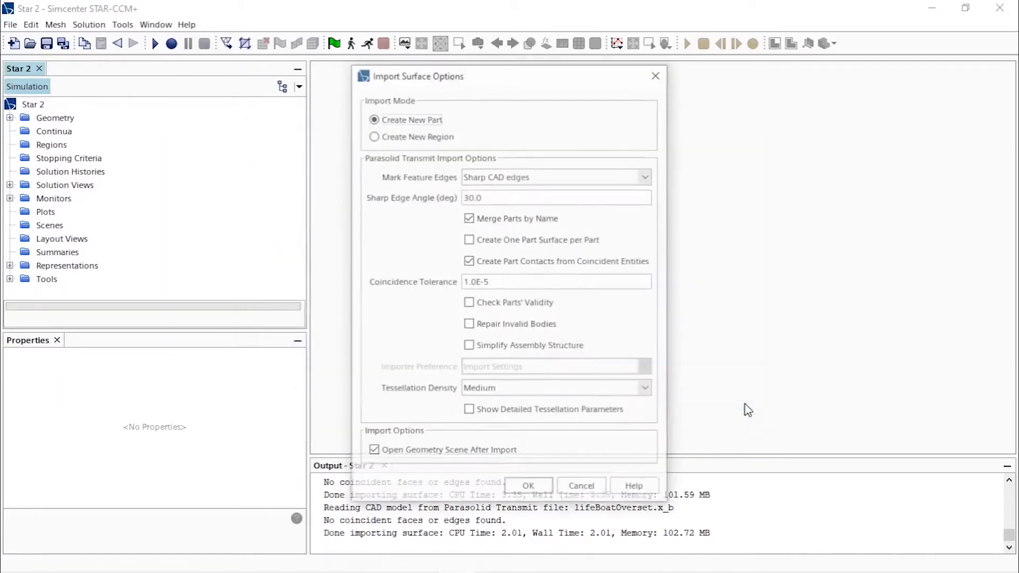
{"action": "left_click", "coordinate": [535, 491]}
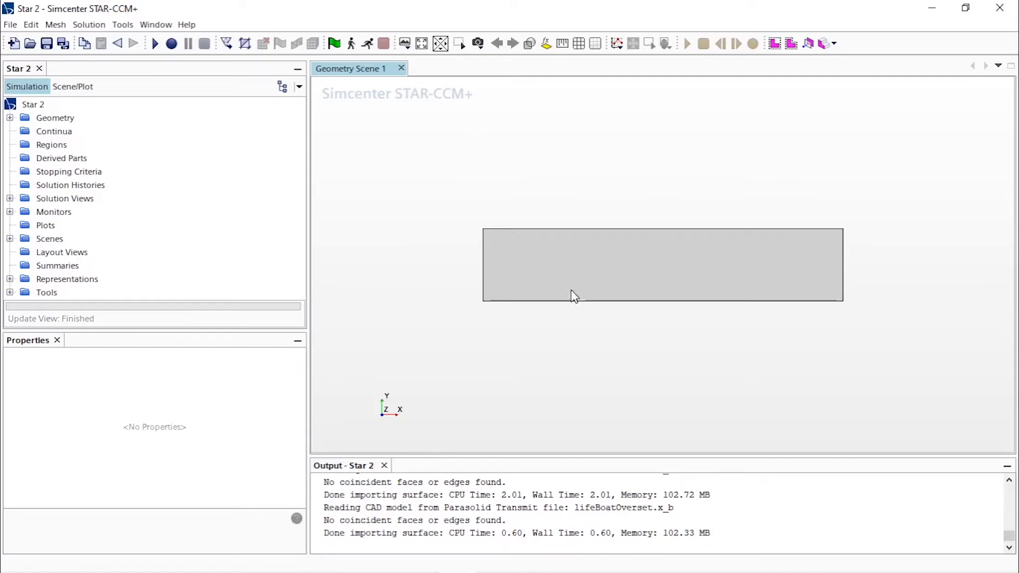
{"action": "left_click_drag", "start_coordinate": [630, 278], "coordinate": [657, 216]}
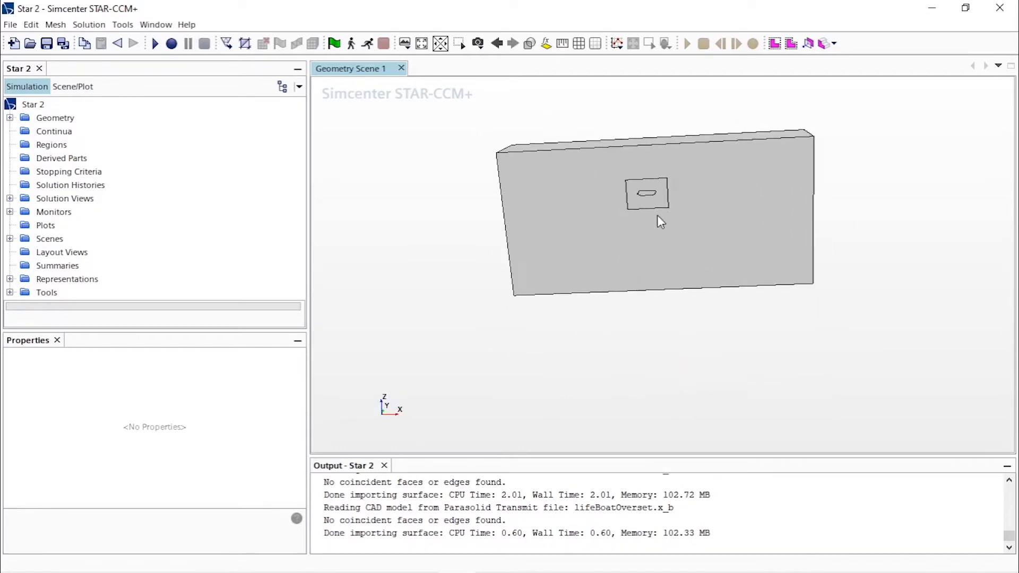
{"action": "middle_click_drag", "start_coordinate": [657, 215], "coordinate": [660, 187]}
{"action": "left_click_drag", "start_coordinate": [600, 209], "coordinate": [555, 202]}
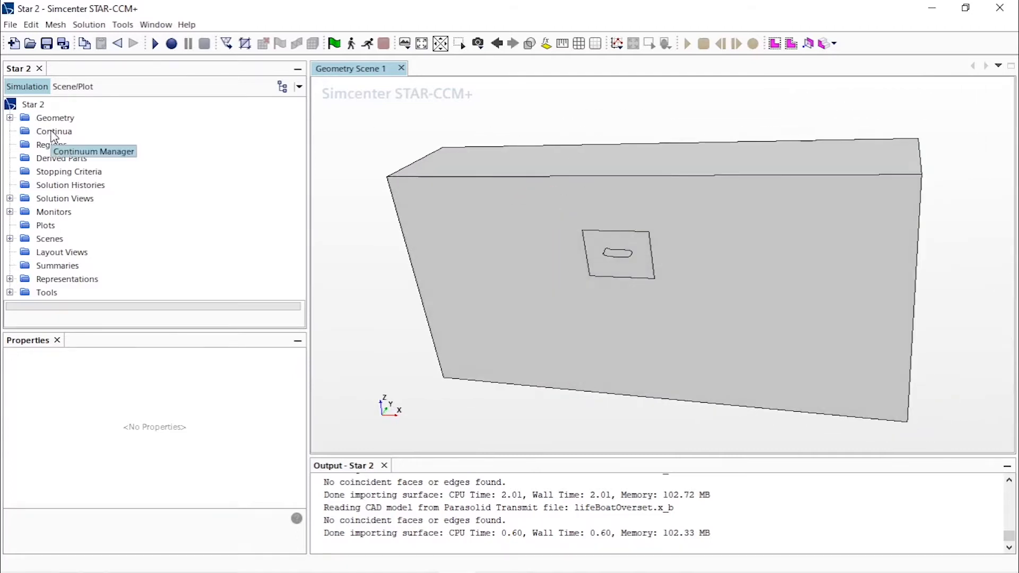
Enlarge the simulation tree and review its Geometry, Continua and Regions nodes.
{"action": "left_click", "coordinate": [11, 118]}
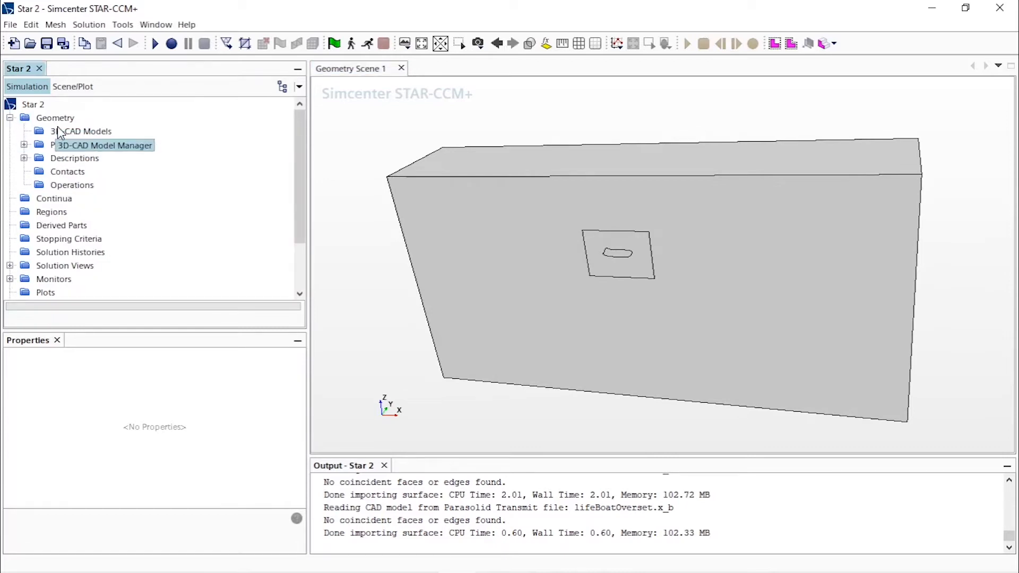
{"action": "left_click_drag", "start_coordinate": [155, 331], "coordinate": [152, 446]}
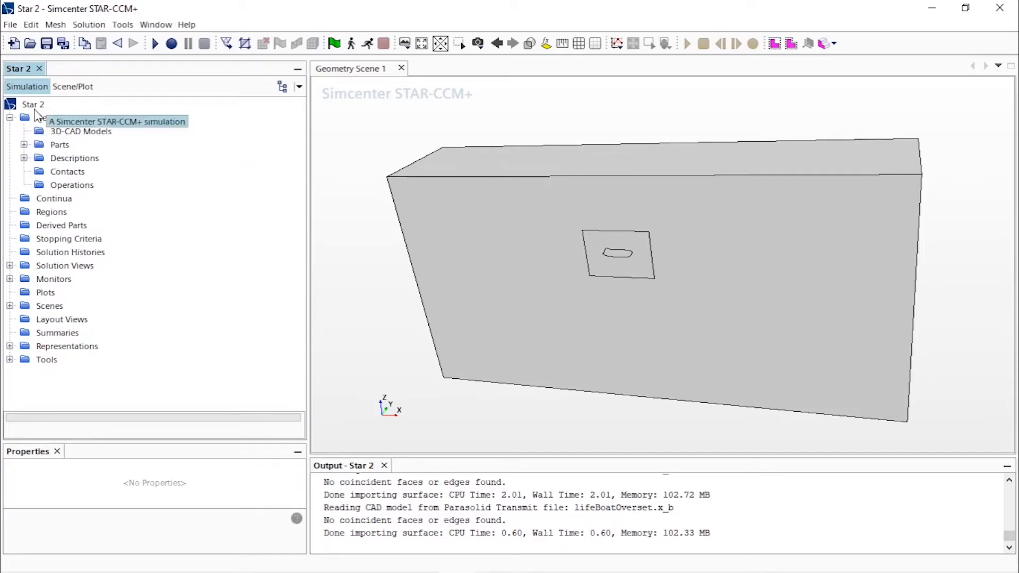
{"action": "left_click", "coordinate": [53, 201]}
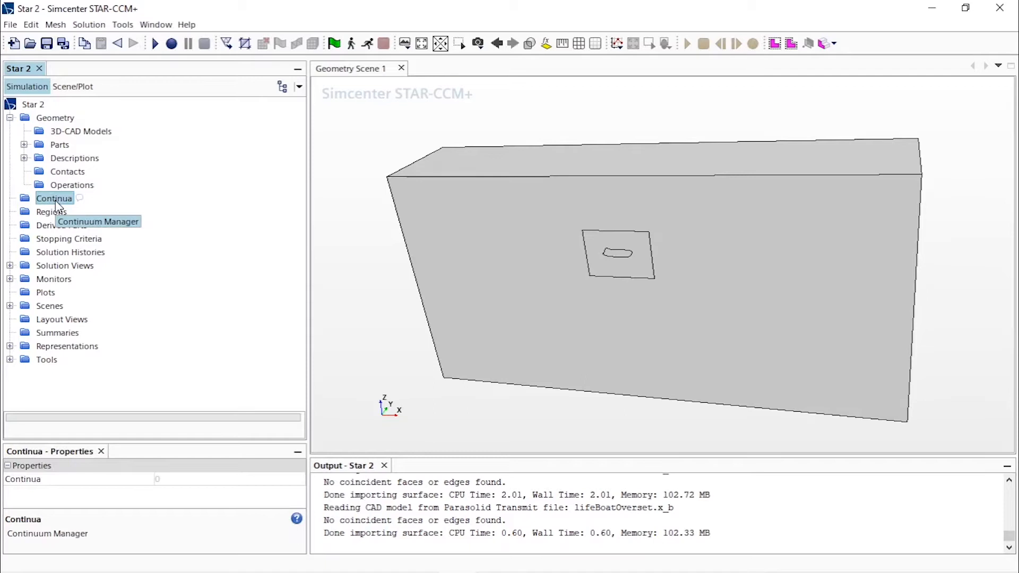
{"action": "left_click", "coordinate": [58, 213]}
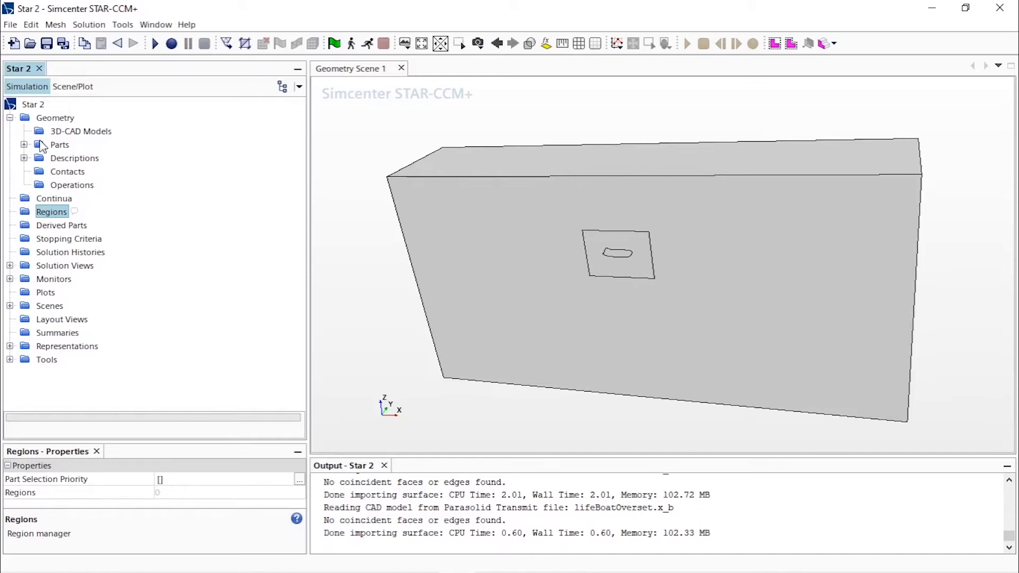
Examine the imported Background and Overset parts by highlighting each one in the geometry scene.
{"action": "left_click", "coordinate": [23, 145]}
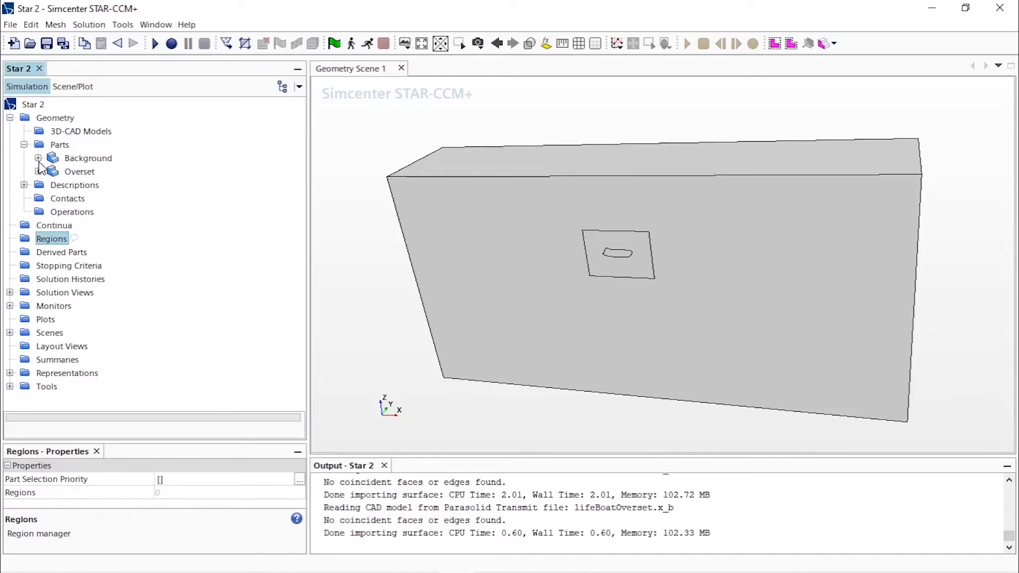
{"action": "left_click", "coordinate": [100, 161]}
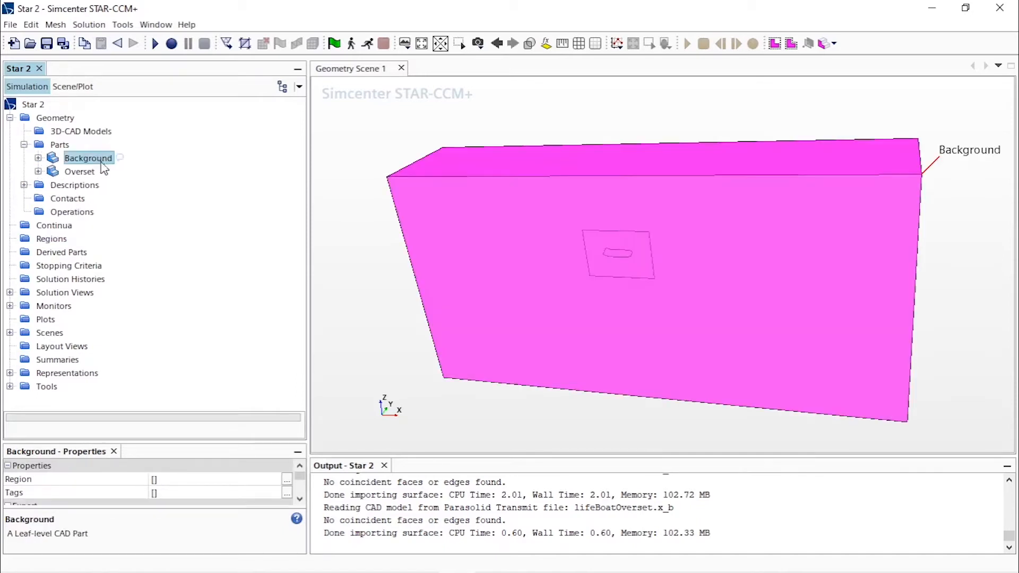
{"action": "left_click", "coordinate": [89, 172]}
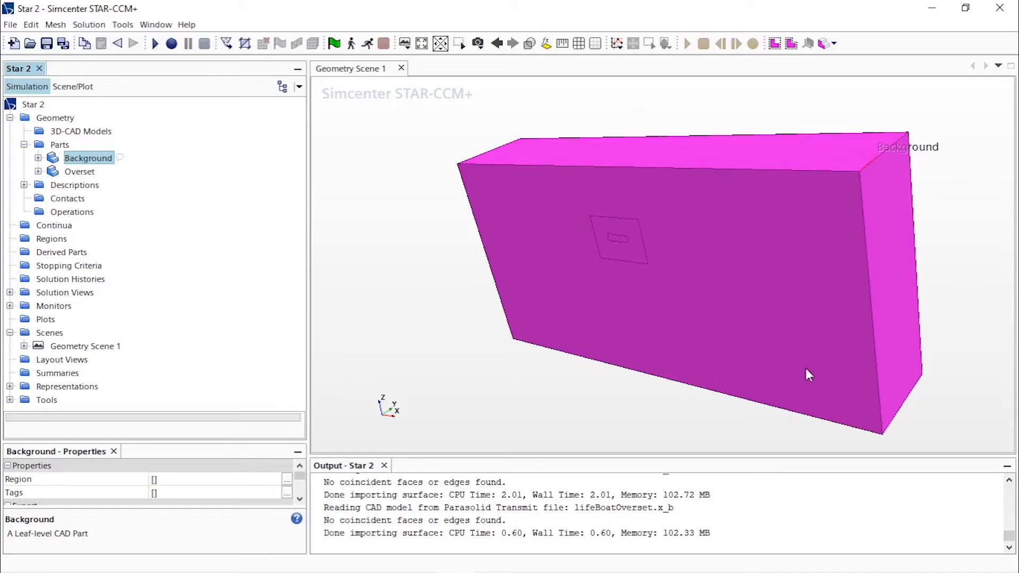
{"action": "left_click_drag", "start_coordinate": [505, 204], "coordinate": [581, 244]}
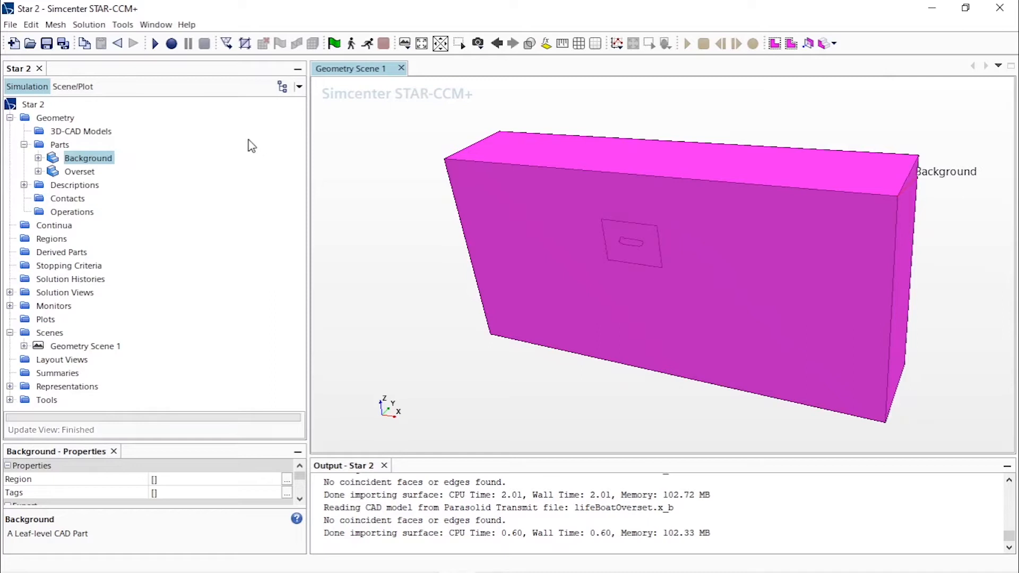
{"action": "left_click", "coordinate": [80, 171]}
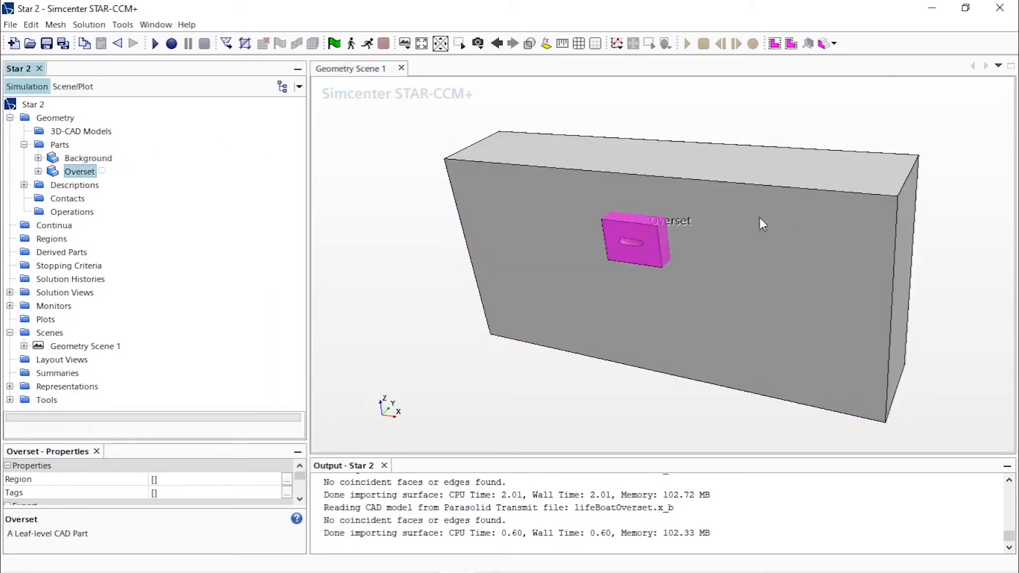
{"action": "scroll", "coordinate": [620, 247], "scroll_direction": "up", "scroll_amount": 3}
{"action": "scroll", "coordinate": [620, 247], "scroll_direction": "up", "scroll_amount": 4}
{"action": "left_click_drag", "start_coordinate": [655, 227], "coordinate": [770, 259]}
{"action": "scroll", "coordinate": [743, 280], "scroll_direction": "down", "scroll_amount": 5}
{"action": "scroll", "coordinate": [741, 279], "scroll_direction": "down", "scroll_amount": 5}
{"action": "left_click_drag", "start_coordinate": [840, 280], "coordinate": [822, 274]}
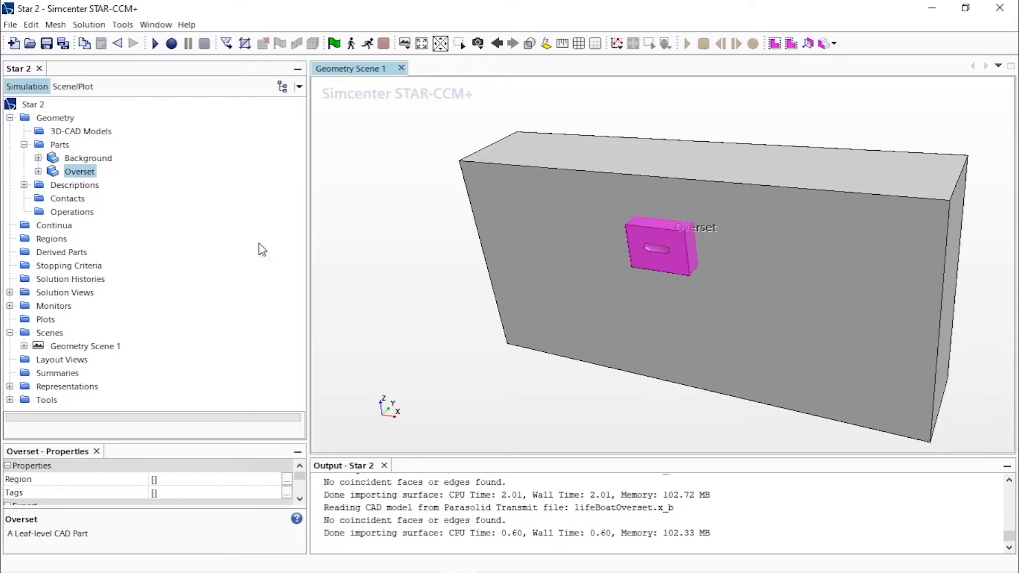
Set up region assignment for the Background and Overset parts with a region for each part and a boundary for each part surface.
{"action": "left_click", "coordinate": [105, 158]}
{"action": "left_click", "coordinate": [92, 172], "text": "ctrl"}
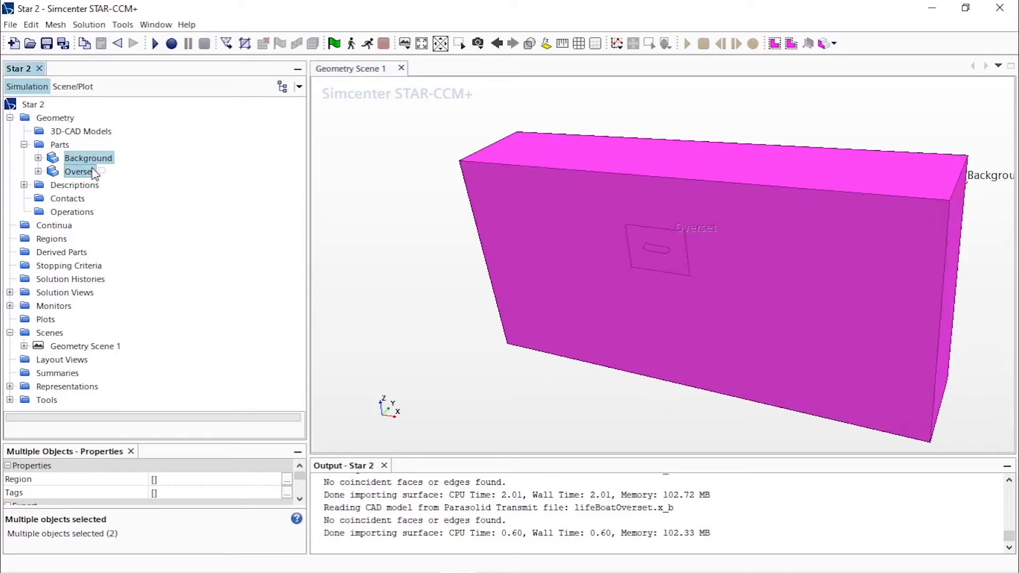
{"action": "right_click", "coordinate": [95, 174]}
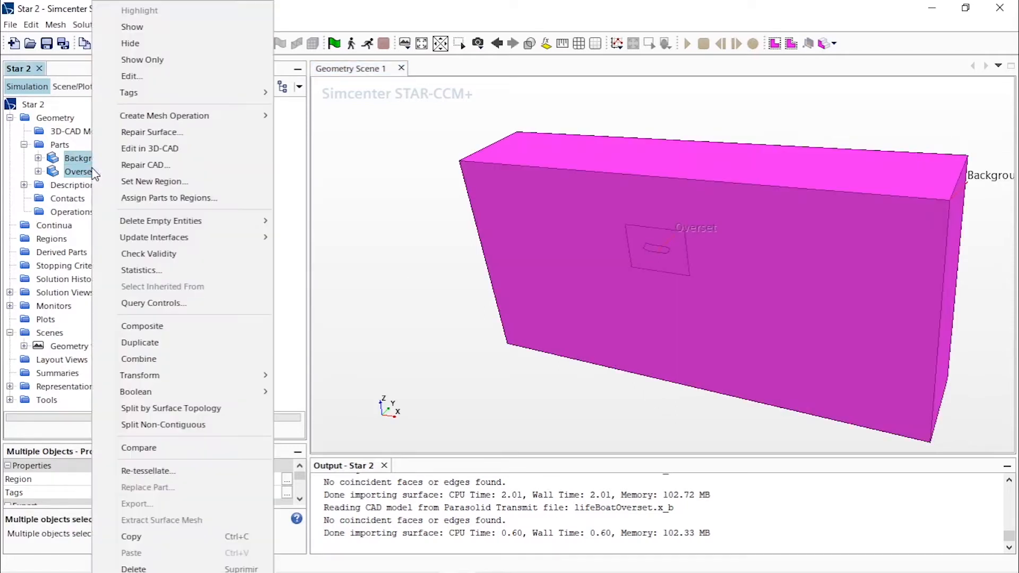
{"action": "left_click", "coordinate": [187, 201]}
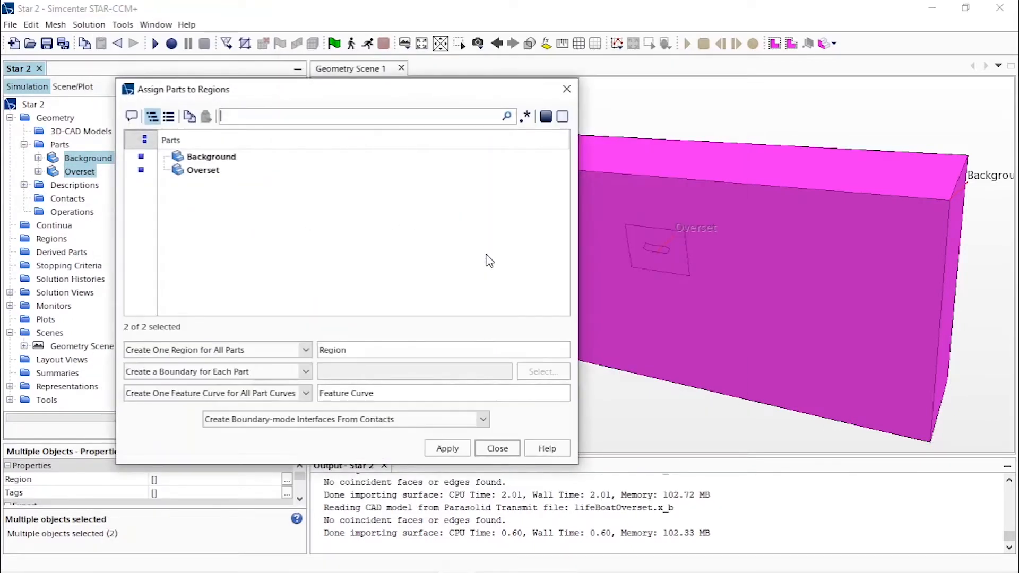
{"action": "left_click", "coordinate": [287, 353]}
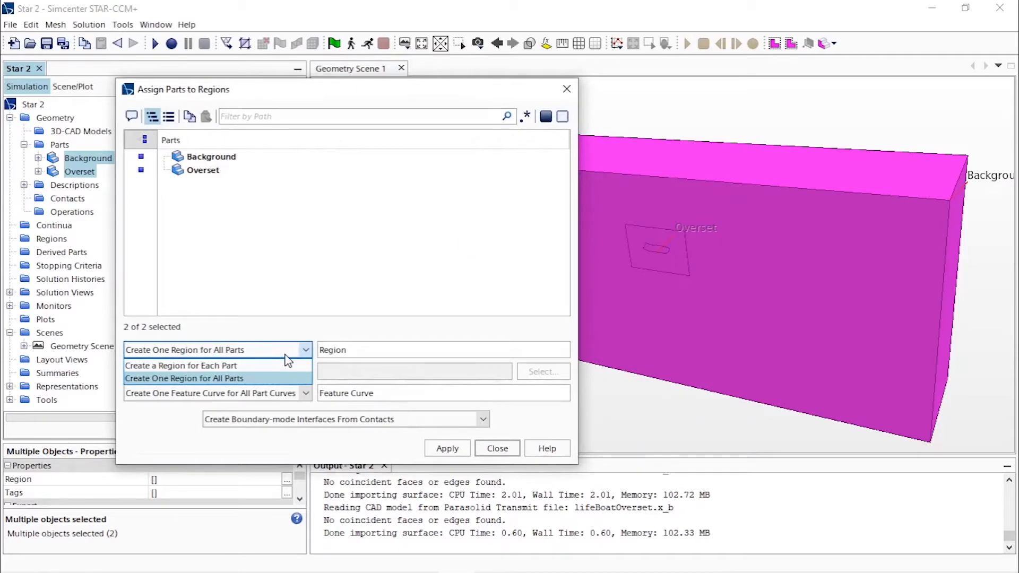
{"action": "left_click", "coordinate": [218, 367]}
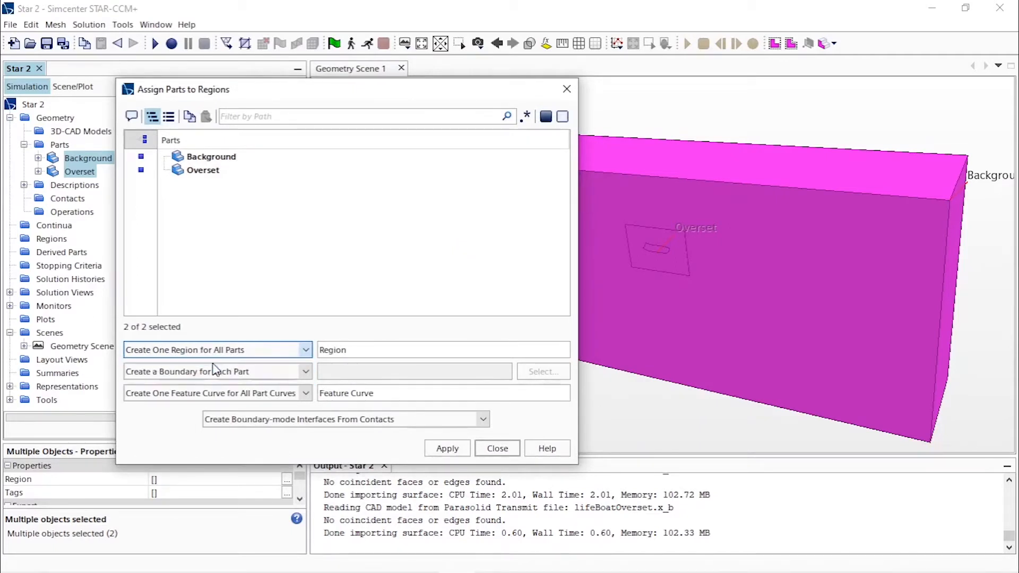
{"action": "left_click", "coordinate": [295, 376]}
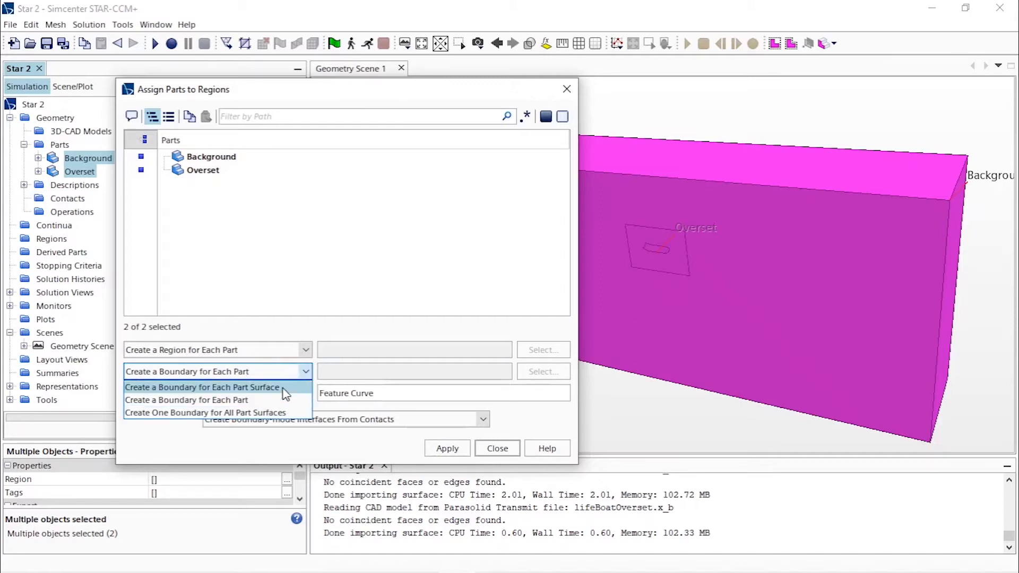
{"action": "left_click", "coordinate": [286, 393]}
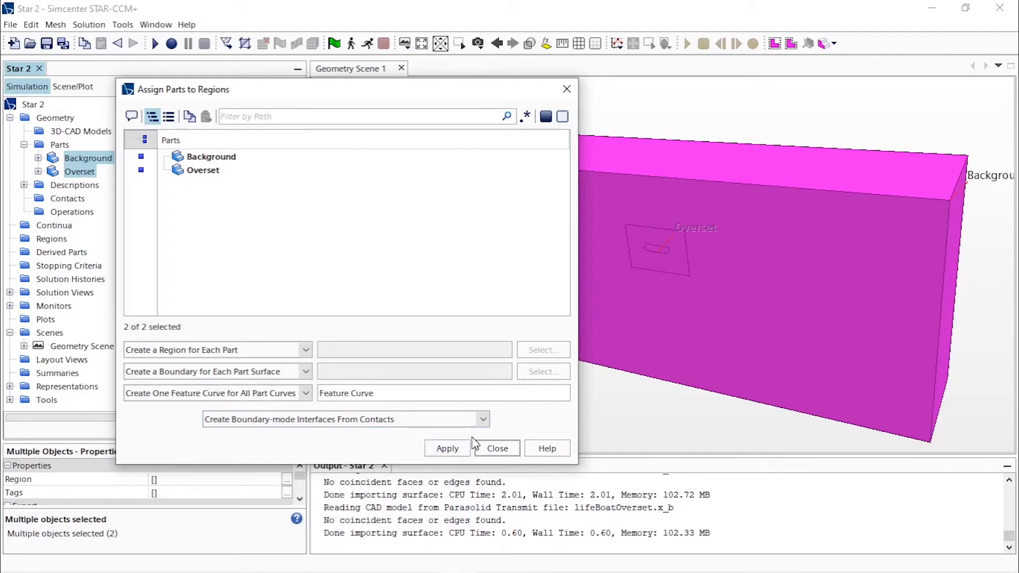
Choose not to create interfaces from contacts and apply the assignment of both parts to regions.
{"action": "left_click", "coordinate": [407, 425]}
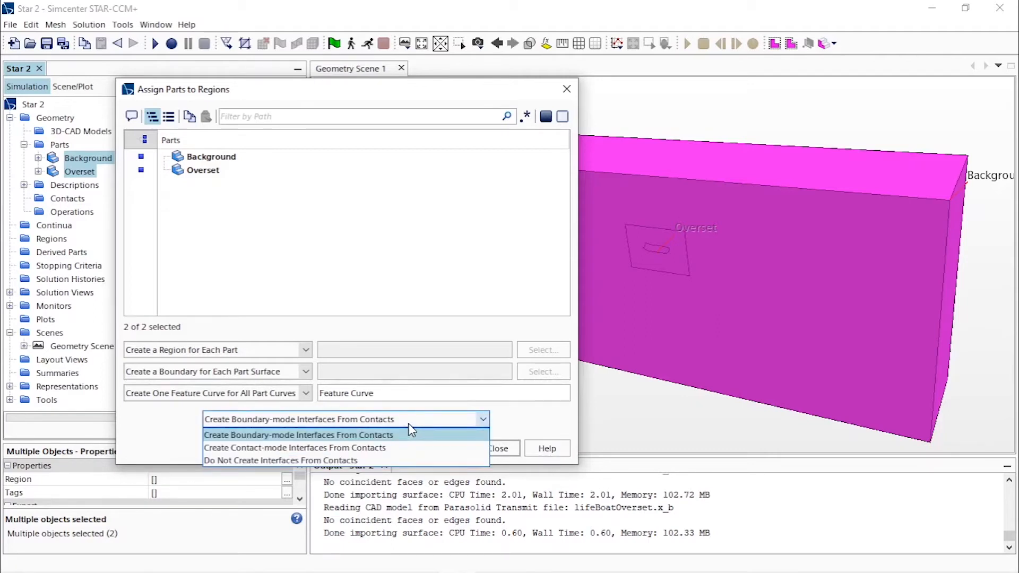
{"action": "left_click", "coordinate": [379, 461]}
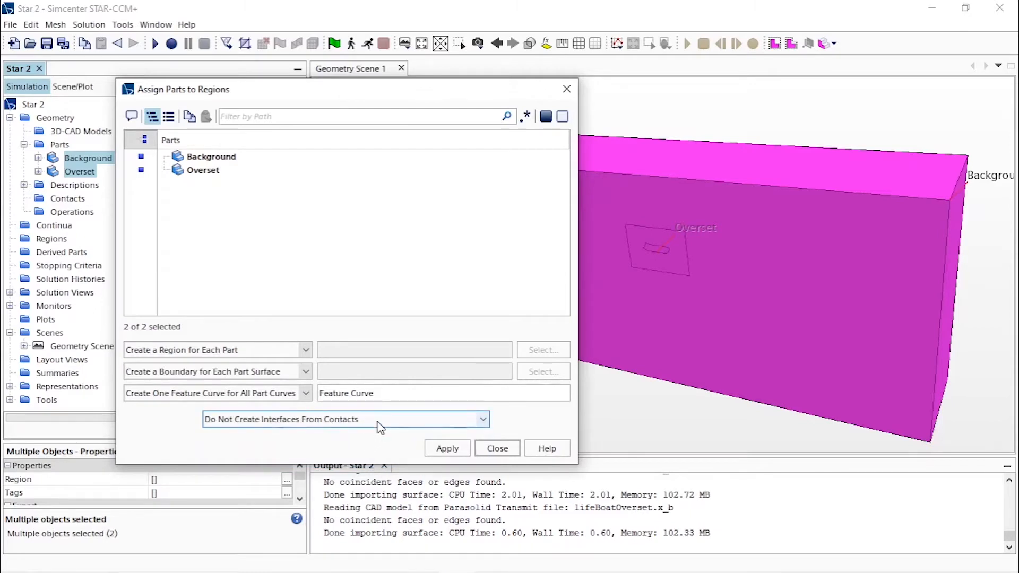
{"action": "left_click", "coordinate": [464, 453]}
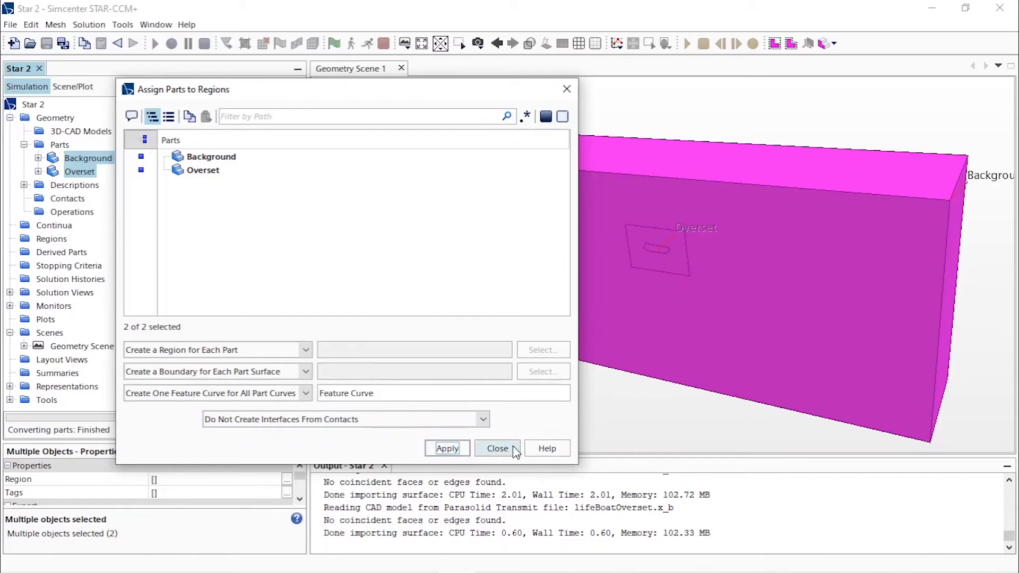
{"action": "left_click", "coordinate": [497, 448]}
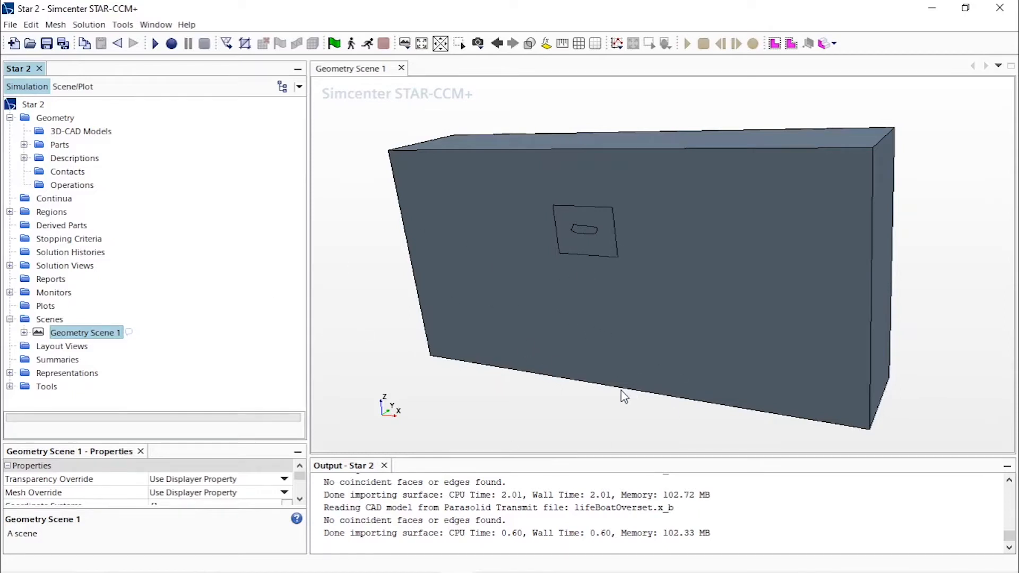
Examine the new Background and Overset regions by highlighting each in the geometry scene.
{"action": "left_click", "coordinate": [608, 412]}
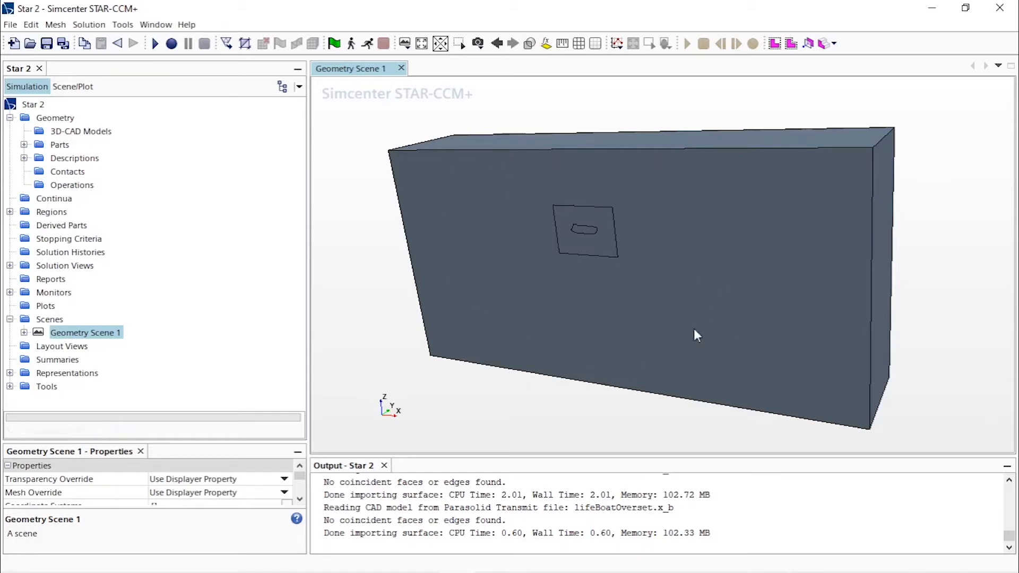
{"action": "left_click", "coordinate": [10, 212]}
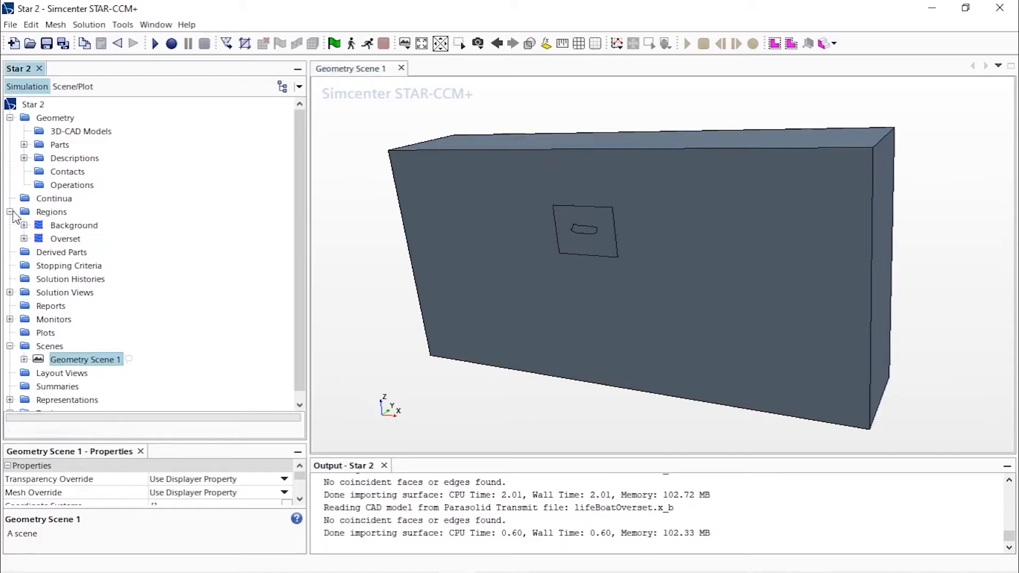
{"action": "left_click", "coordinate": [74, 225]}
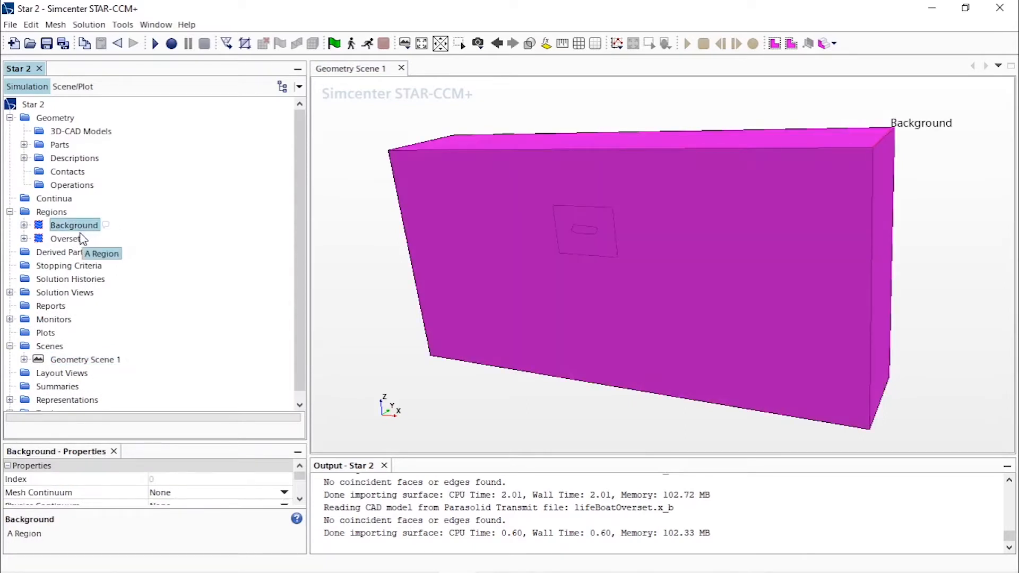
{"action": "left_click", "coordinate": [66, 239]}
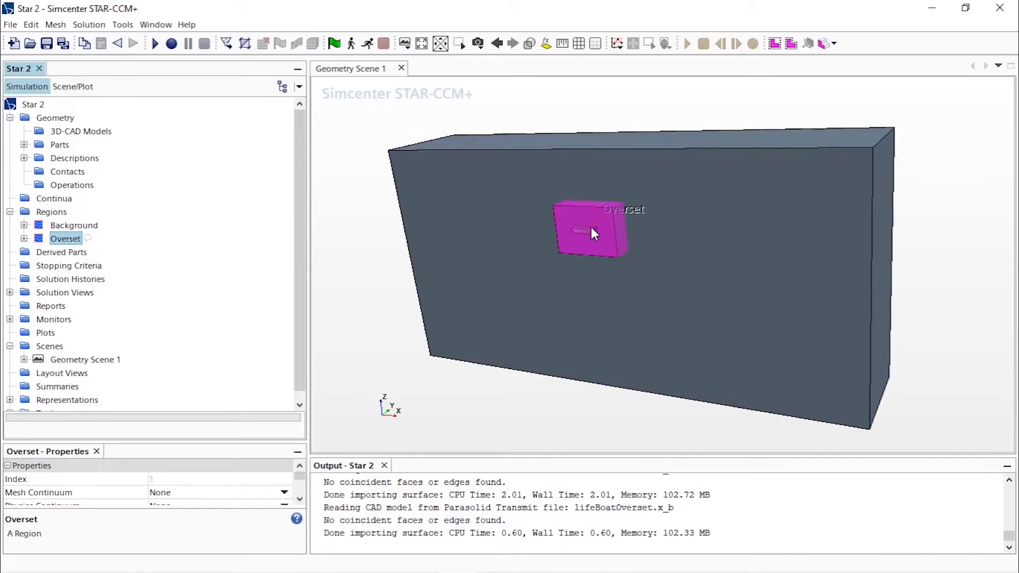
Examine the Background region's Back, Bottom, Inlet, Outlet, Symmetry and Top boundaries by highlighting each one in the geometry scene.
{"action": "left_click", "coordinate": [63, 226]}
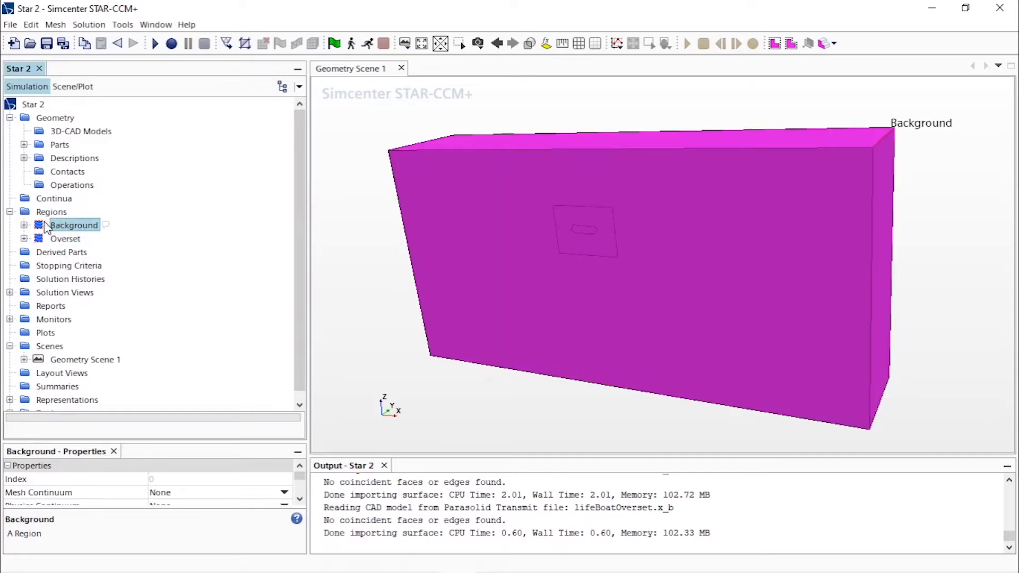
{"action": "left_click", "coordinate": [24, 226]}
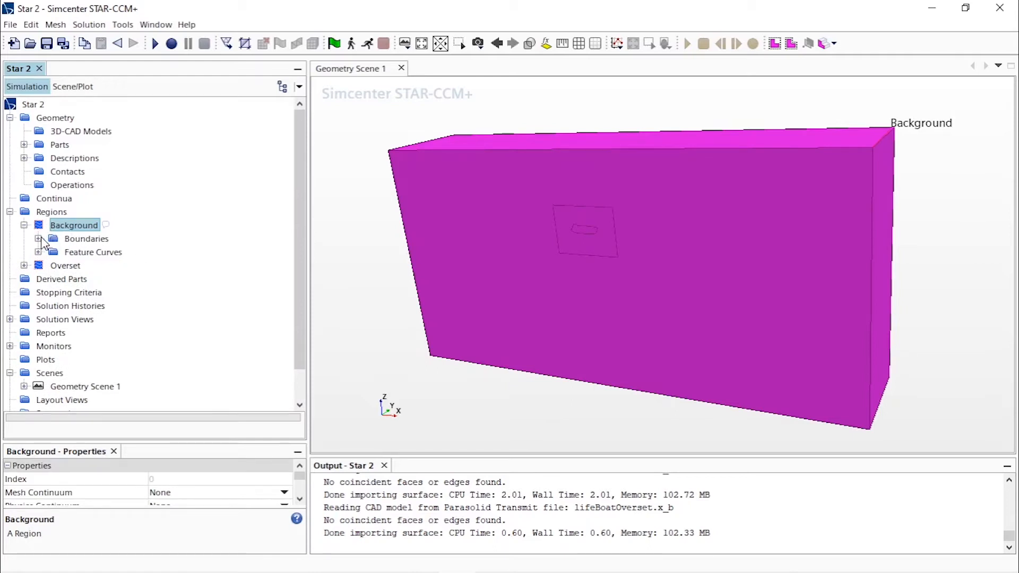
{"action": "left_click", "coordinate": [38, 239]}
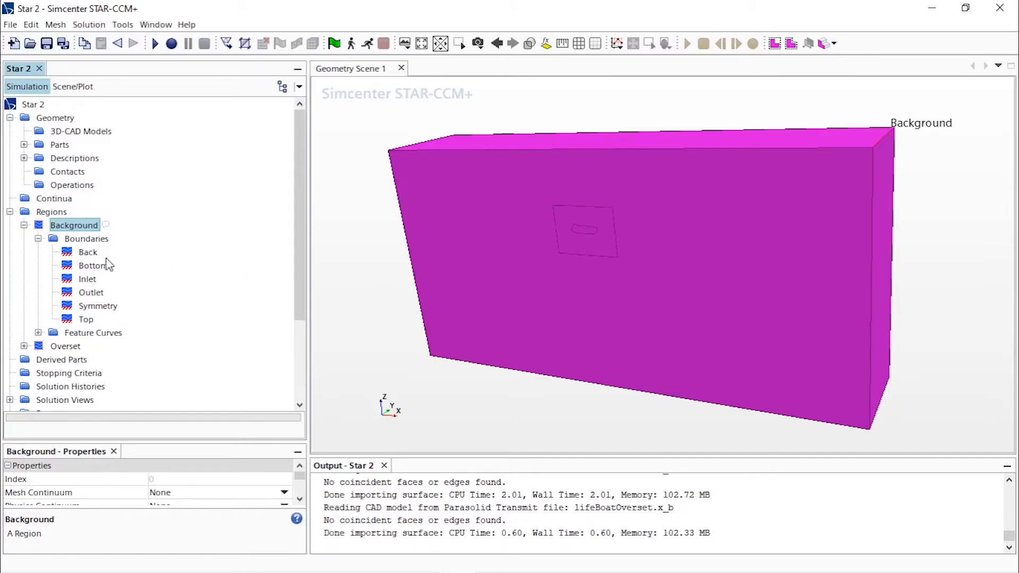
{"action": "left_click", "coordinate": [88, 253]}
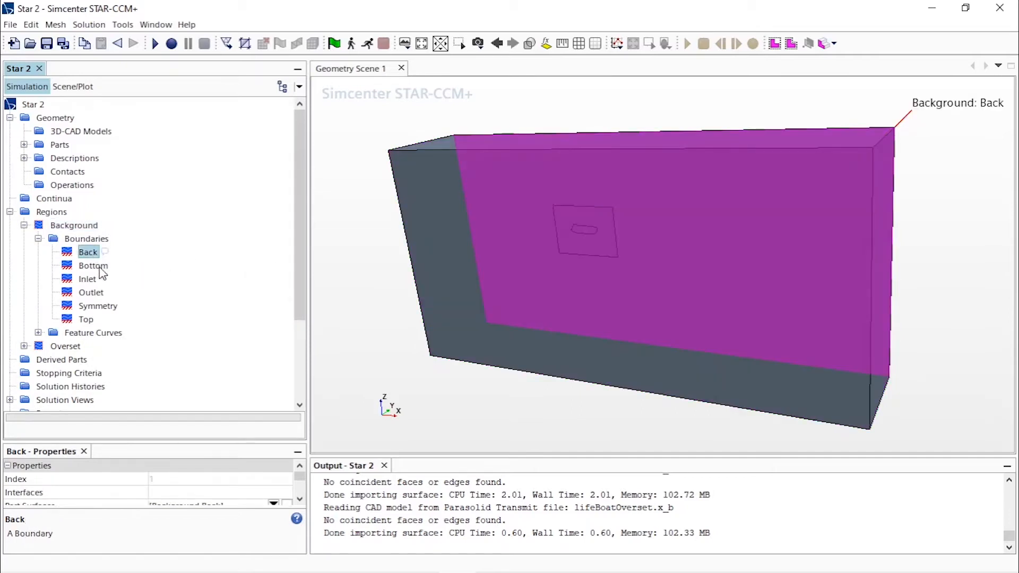
{"action": "left_click", "coordinate": [101, 271]}
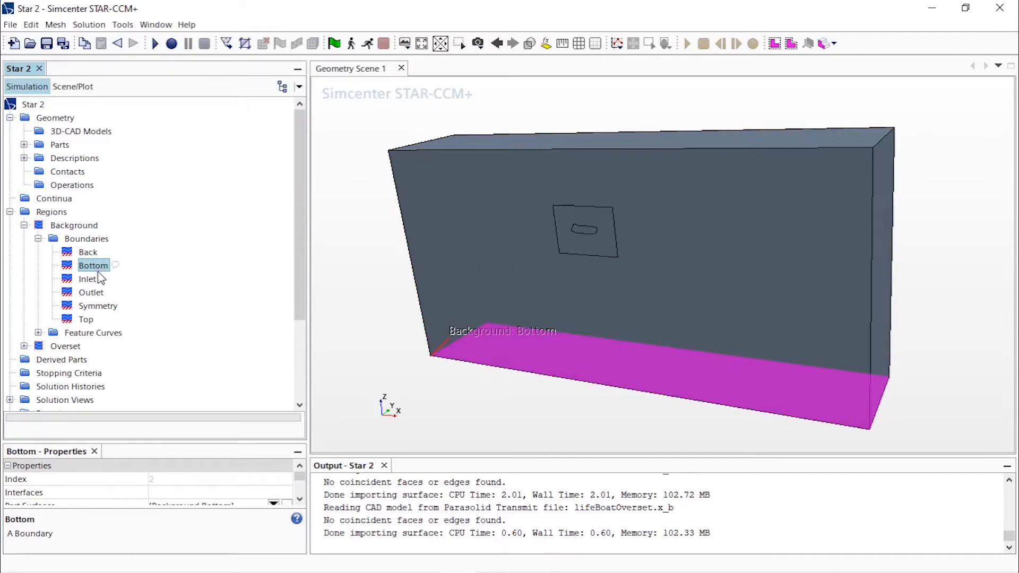
{"action": "left_click", "coordinate": [89, 280]}
{"action": "mouse_move", "coordinate": [605, 211]}
{"action": "left_mouse_down"}
{"action": "mouse_move", "coordinate": [708, 195]}
{"action": "mouse_move", "coordinate": [725, 209]}
{"action": "mouse_move", "coordinate": [615, 197]}
{"action": "left_mouse_up"}
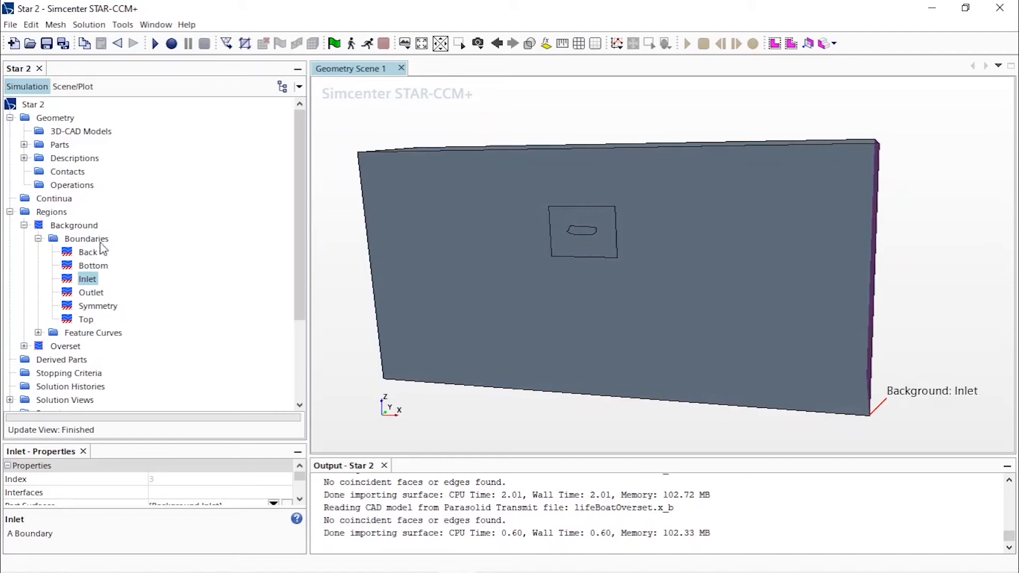
{"action": "left_click", "coordinate": [84, 293]}
{"action": "left_click_drag", "start_coordinate": [441, 256], "coordinate": [494, 256]}
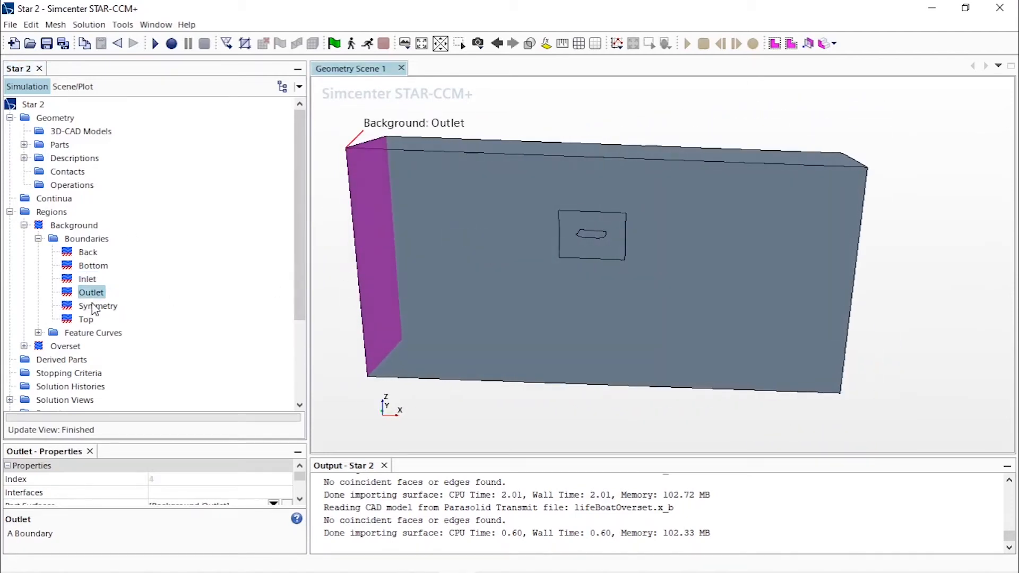
{"action": "left_click", "coordinate": [95, 306]}
{"action": "left_click_drag", "start_coordinate": [728, 242], "coordinate": [667, 250]}
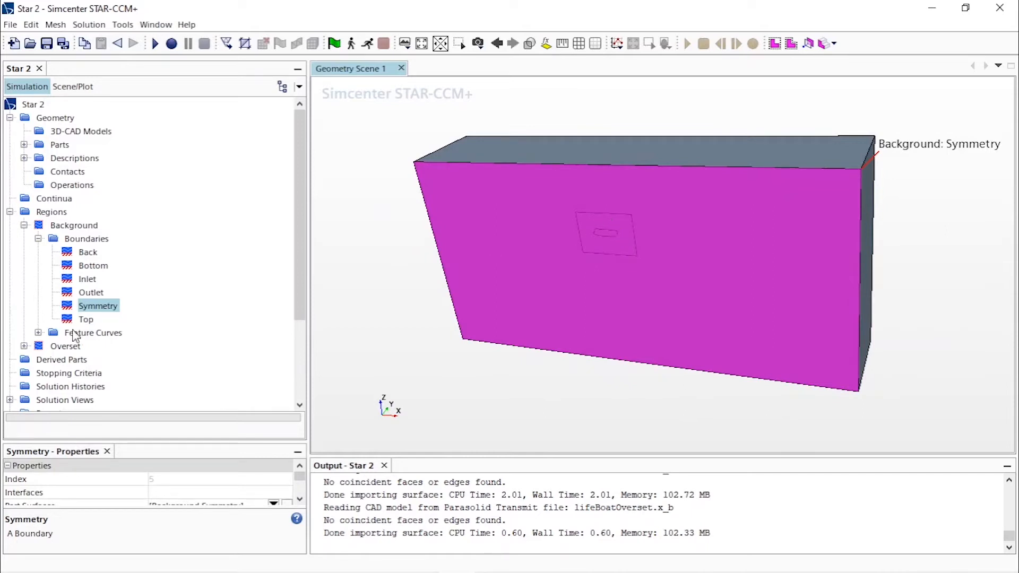
{"action": "left_click", "coordinate": [86, 319]}
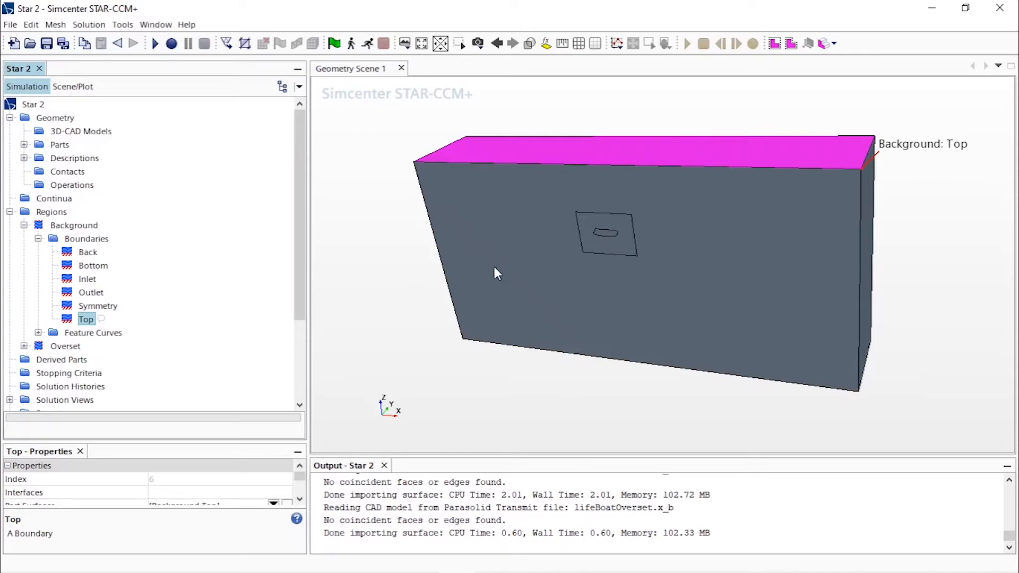
Set the type of the Background region's Back boundary to Symmetry Plane.
{"action": "left_click", "coordinate": [88, 253]}
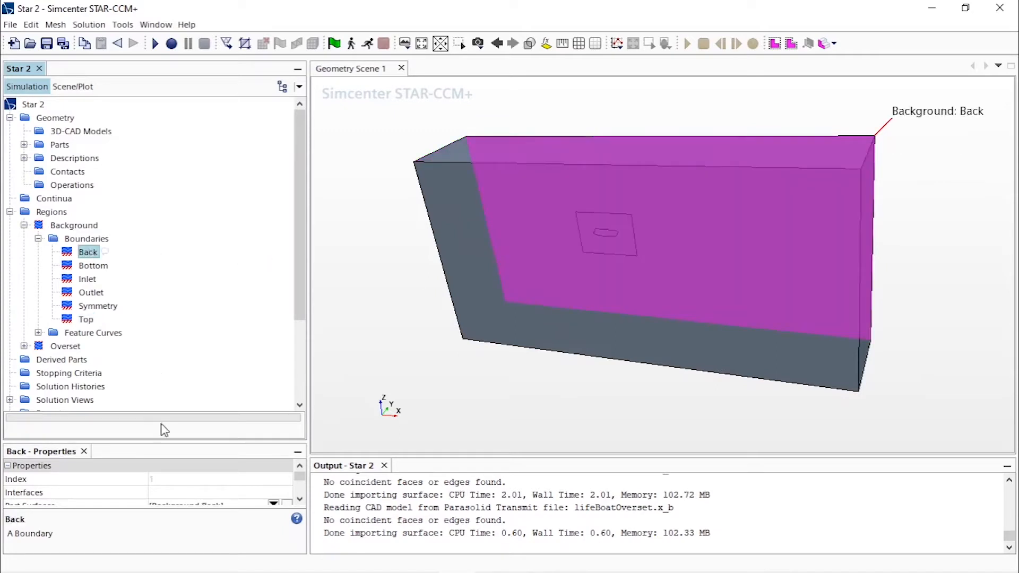
{"action": "left_click_drag", "start_coordinate": [186, 440], "coordinate": [184, 347]}
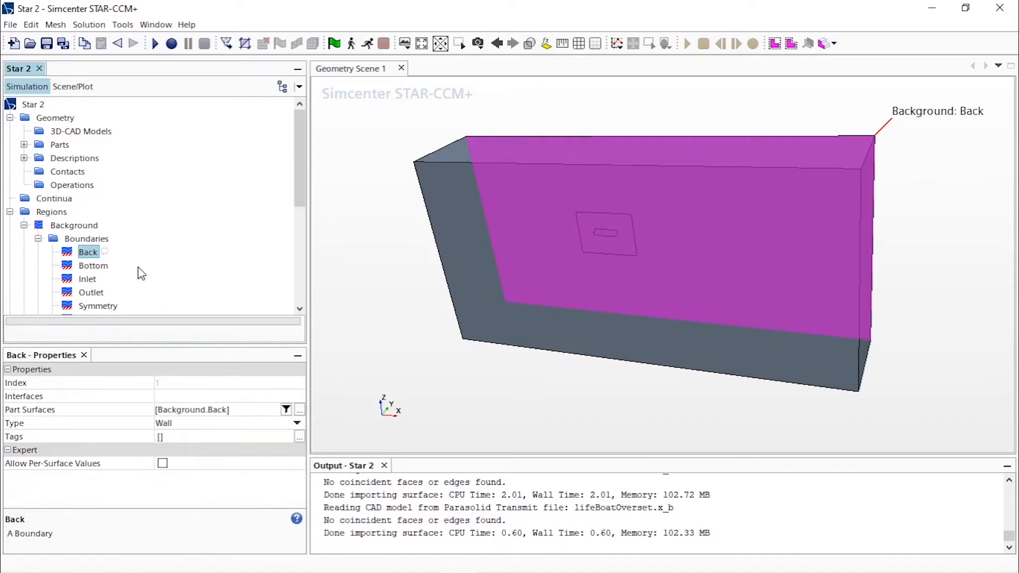
{"action": "scroll", "coordinate": [130, 233], "scroll_direction": "down", "scroll_amount": 2}
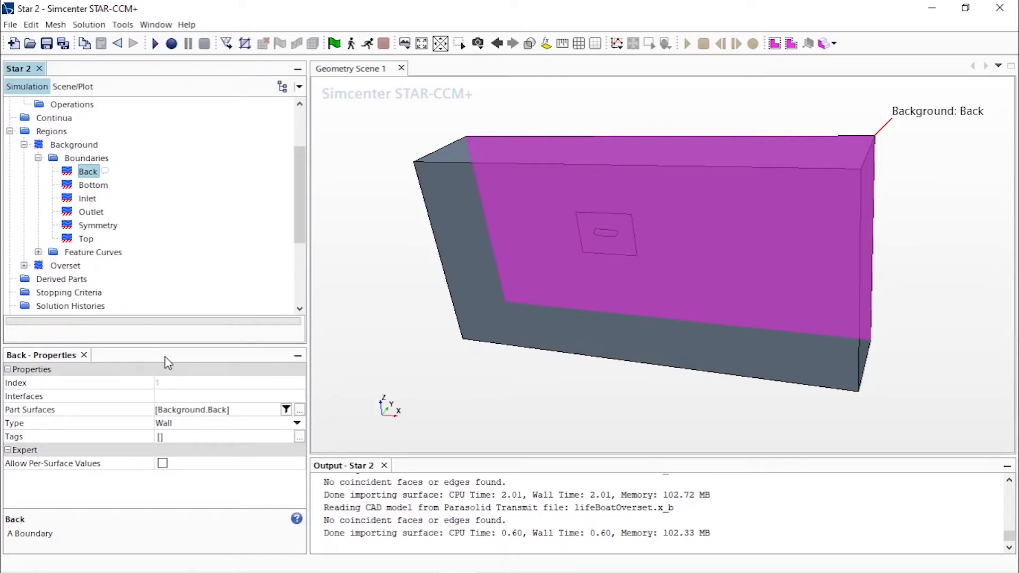
{"action": "left_click", "coordinate": [93, 169]}
{"action": "left_click", "coordinate": [141, 194]}
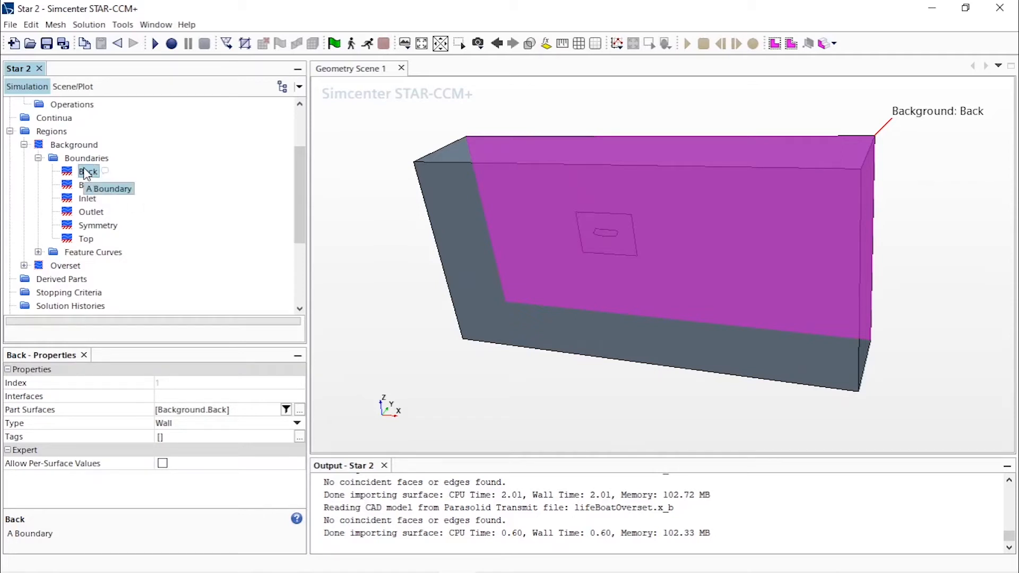
{"action": "left_click", "coordinate": [298, 424]}
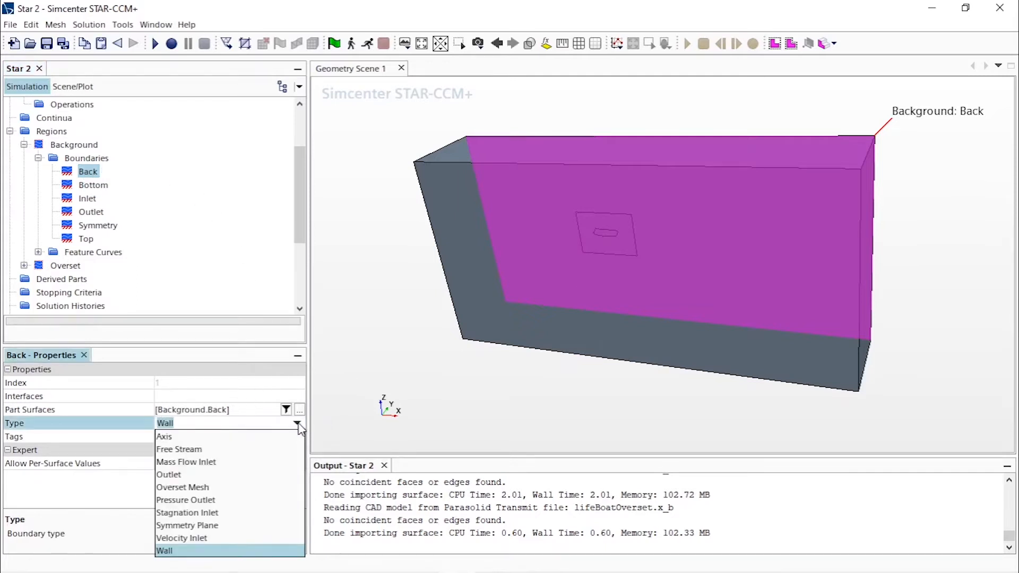
{"action": "left_click", "coordinate": [257, 525]}
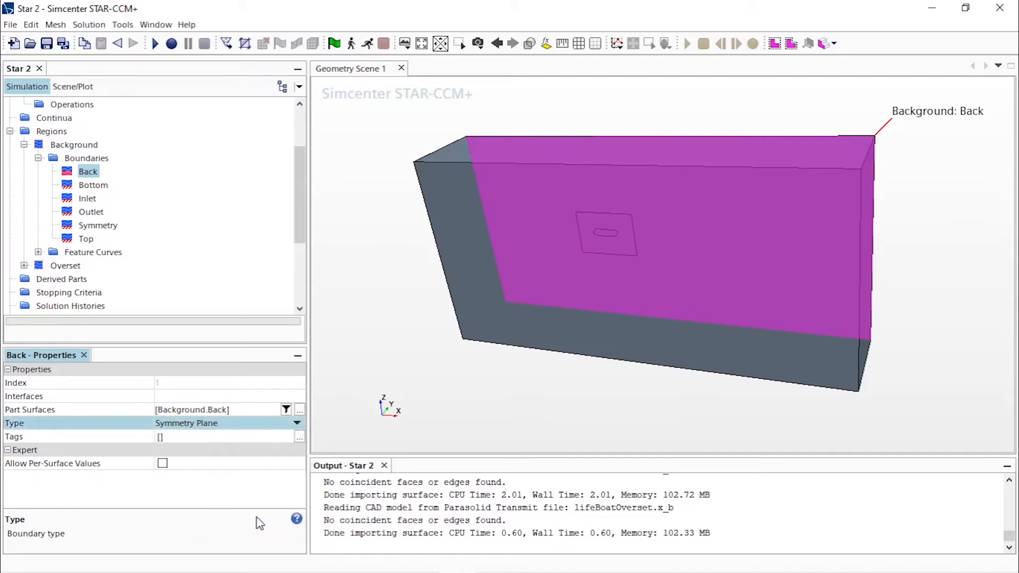
Set the Background region's Bottom and Inlet boundaries to the Velocity Inlet type.
{"action": "left_click", "coordinate": [91, 185]}
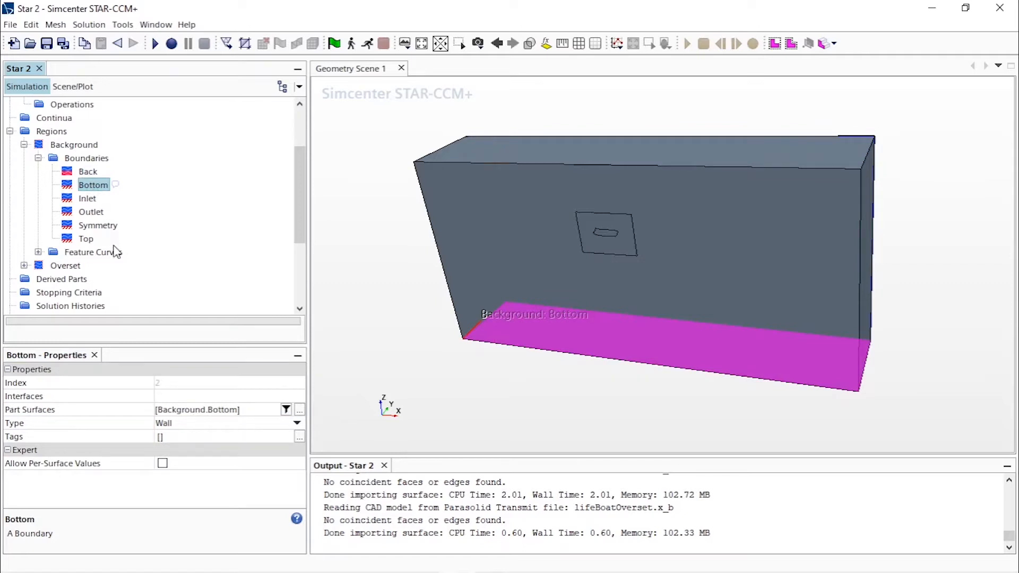
{"action": "left_click", "coordinate": [296, 423]}
{"action": "left_click", "coordinate": [296, 423]}
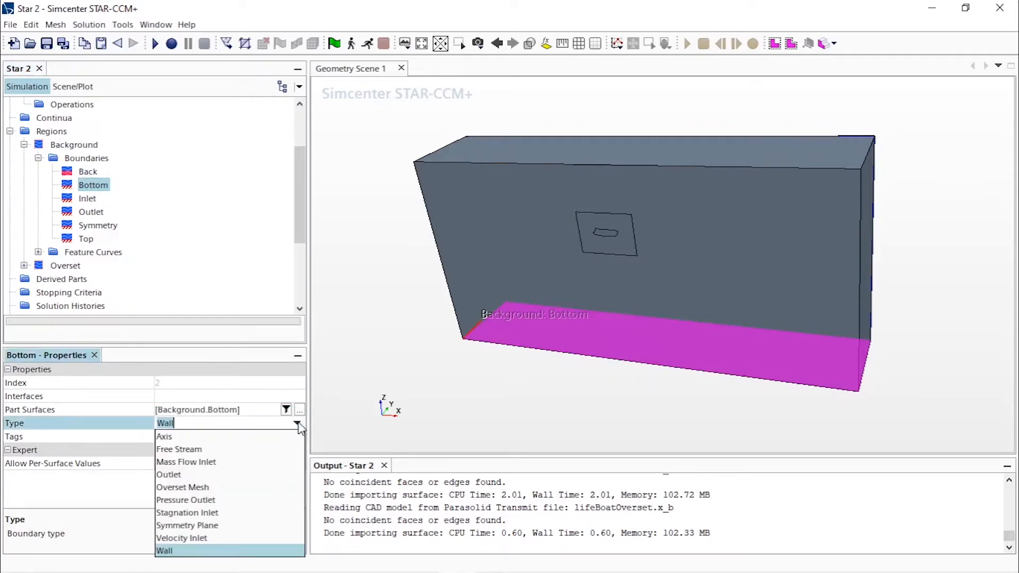
{"action": "left_click", "coordinate": [251, 539]}
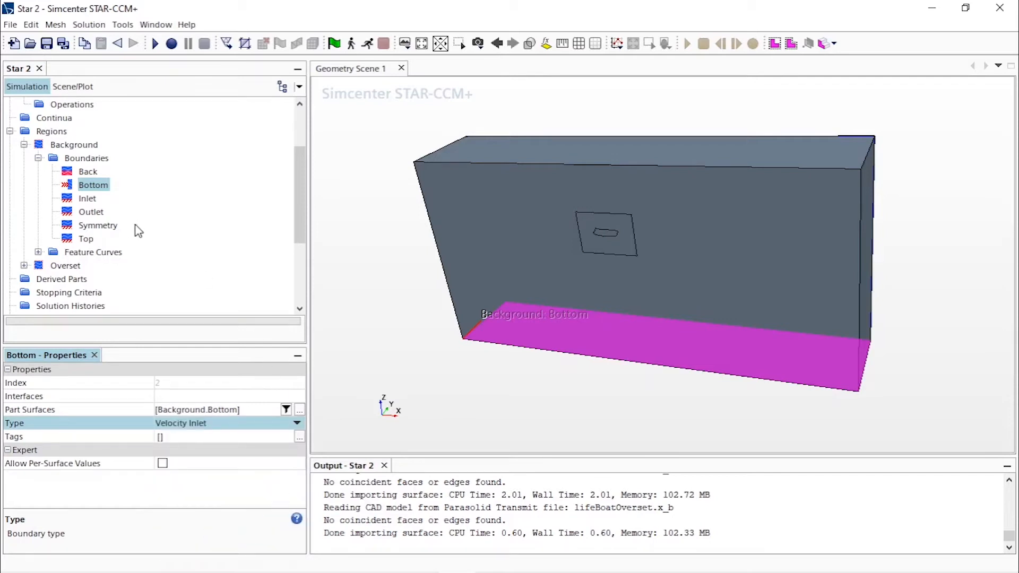
{"action": "left_click", "coordinate": [85, 198]}
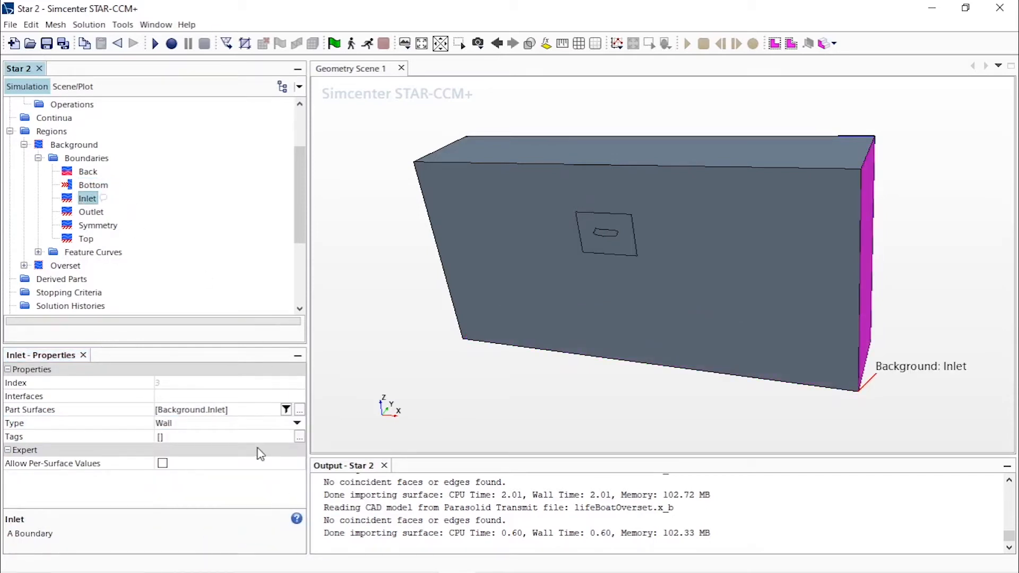
{"action": "left_click", "coordinate": [297, 423]}
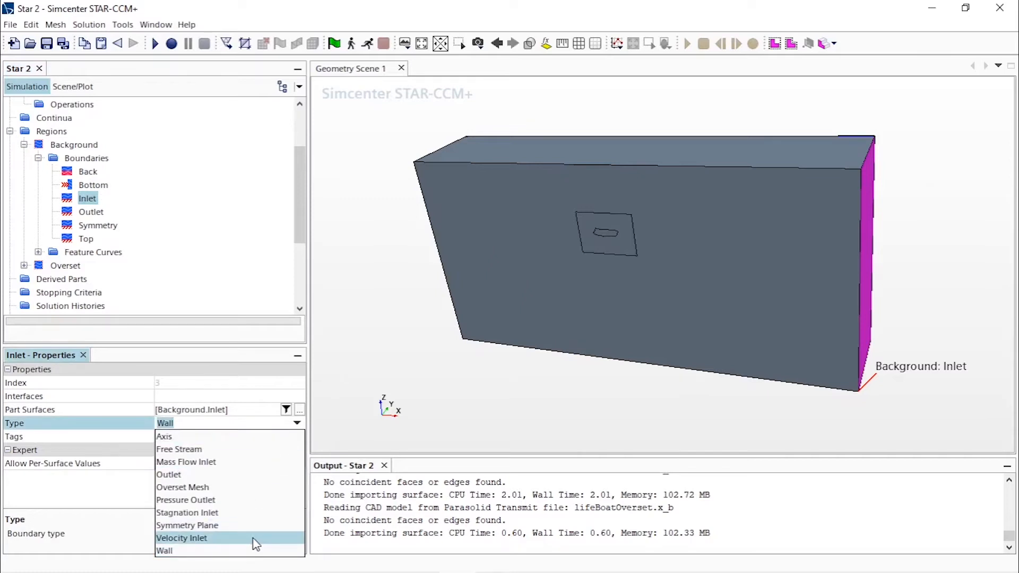
{"action": "left_click", "coordinate": [256, 538]}
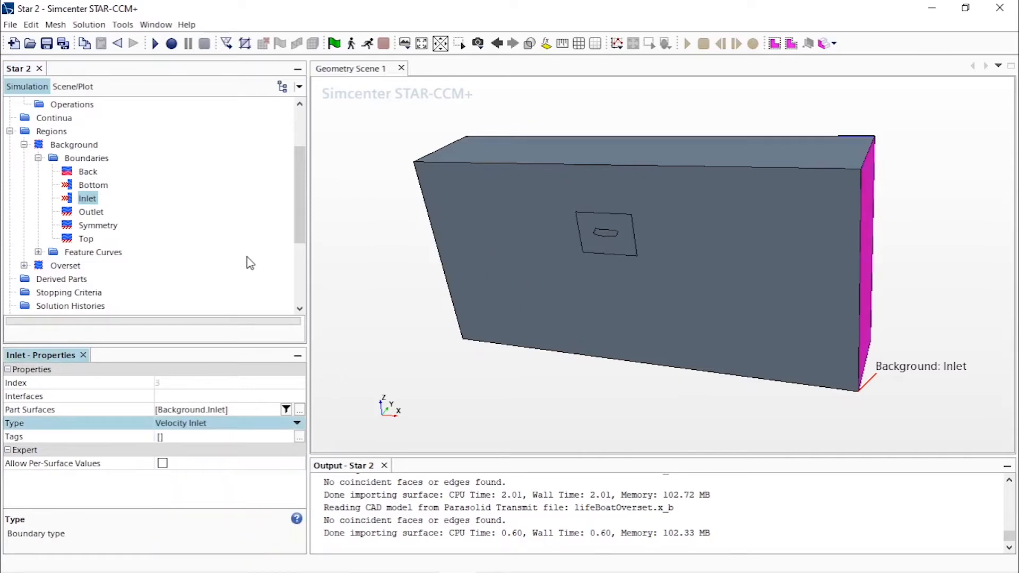
Set the Background region's Outlet boundary to Pressure Outlet and its Symmetry boundary to Symmetry Plane.
{"action": "left_click", "coordinate": [91, 213]}
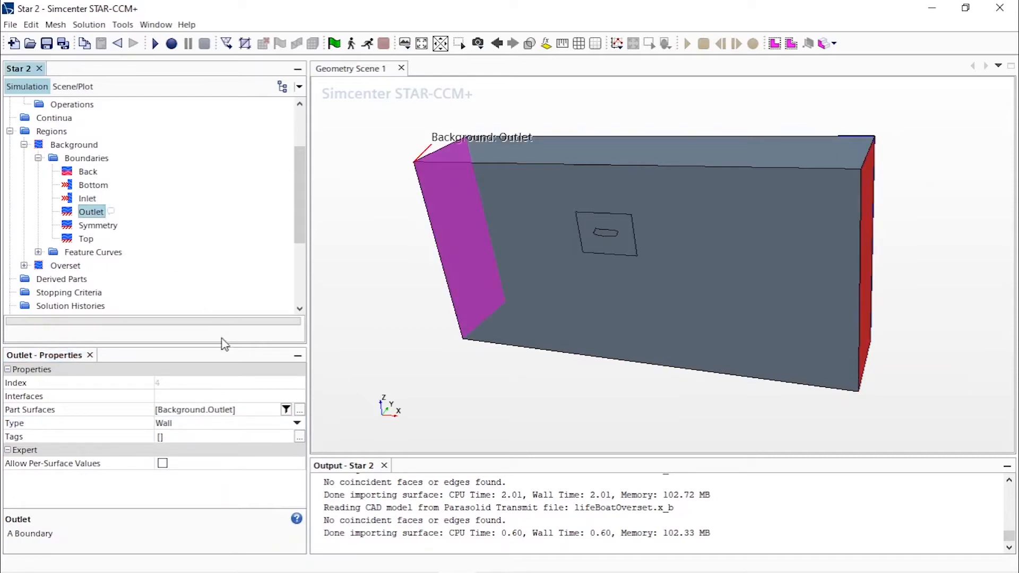
{"action": "left_click", "coordinate": [297, 423]}
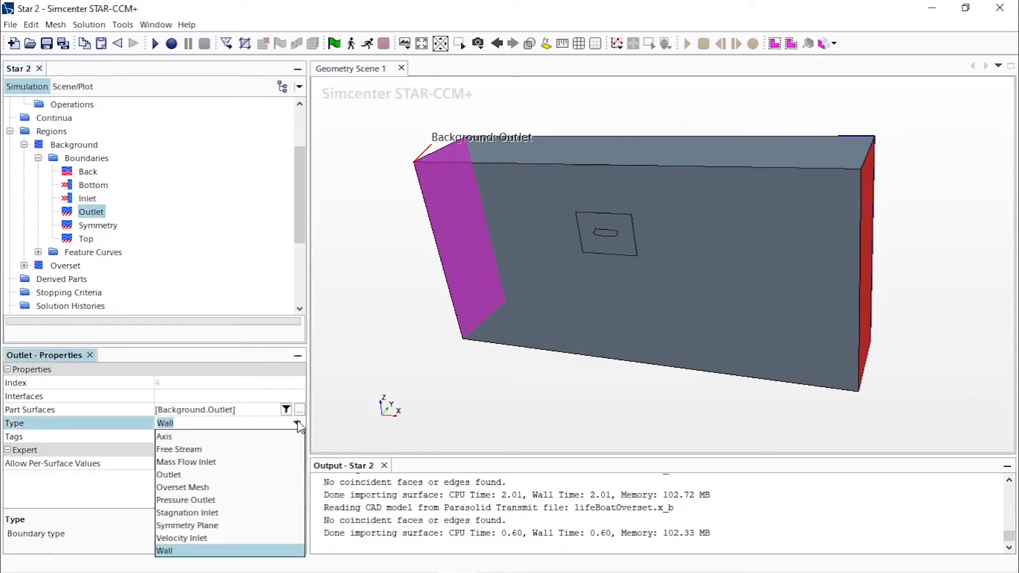
{"action": "left_click", "coordinate": [251, 502]}
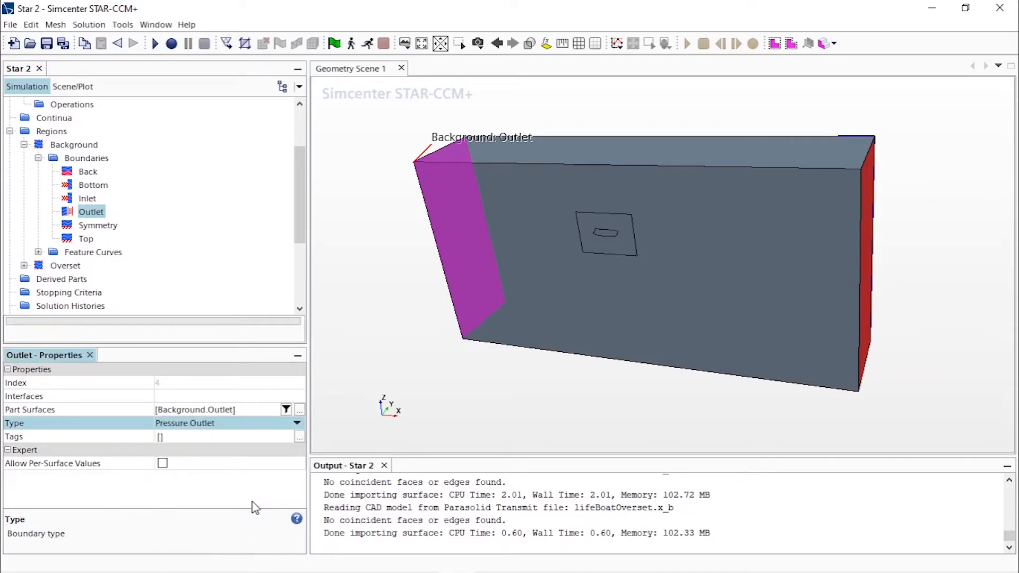
{"action": "left_click", "coordinate": [97, 225]}
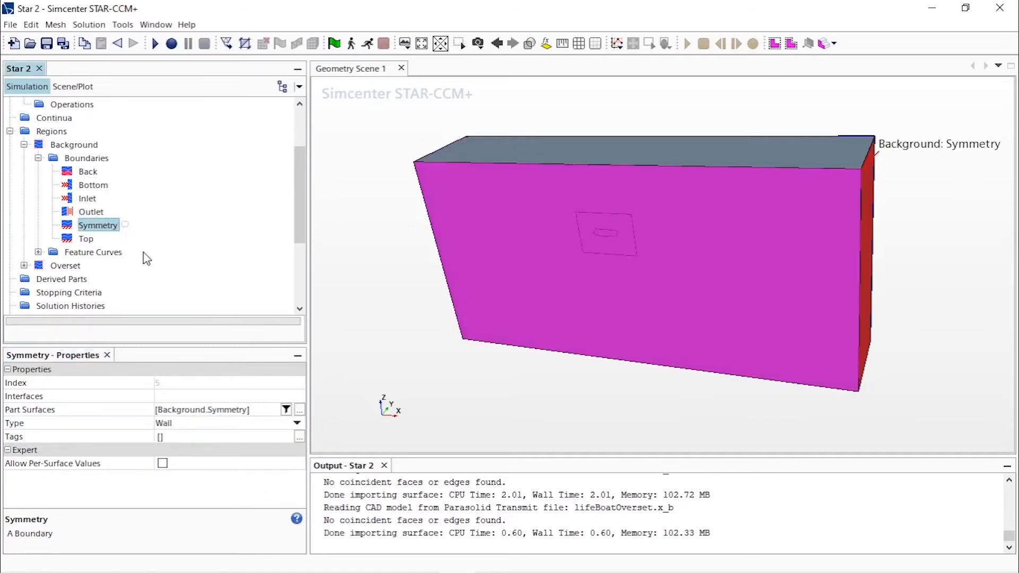
{"action": "left_click", "coordinate": [279, 423]}
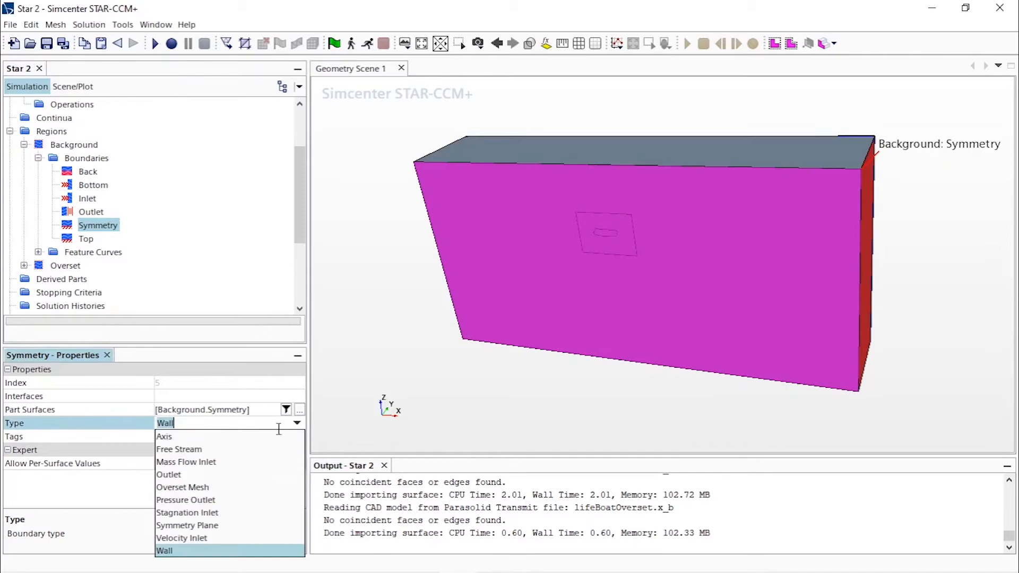
{"action": "left_click", "coordinate": [256, 525]}
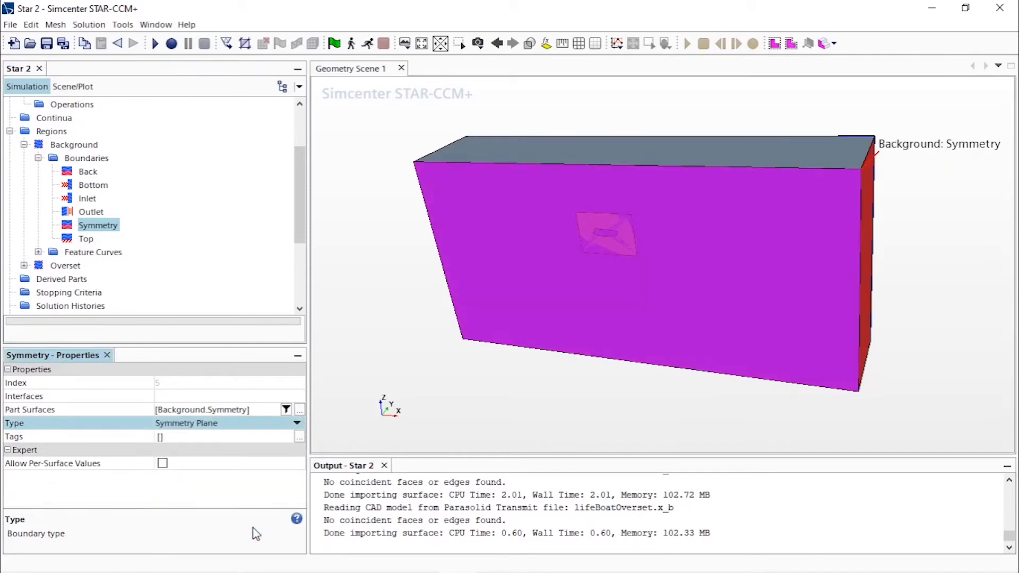
Set the type of the Background region's Top boundary to Velocity Inlet.
{"action": "left_click", "coordinate": [85, 239]}
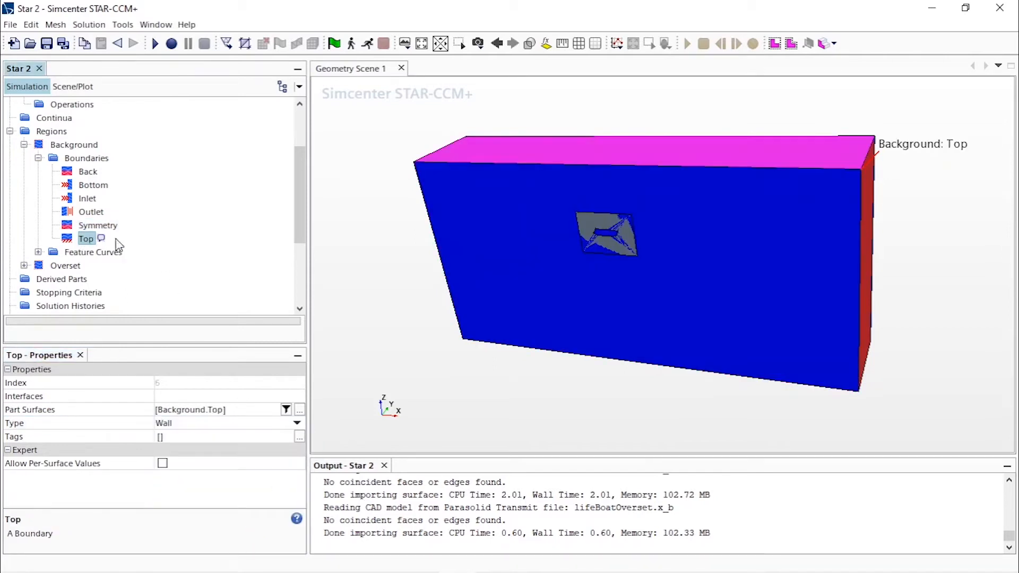
{"action": "left_click", "coordinate": [265, 421]}
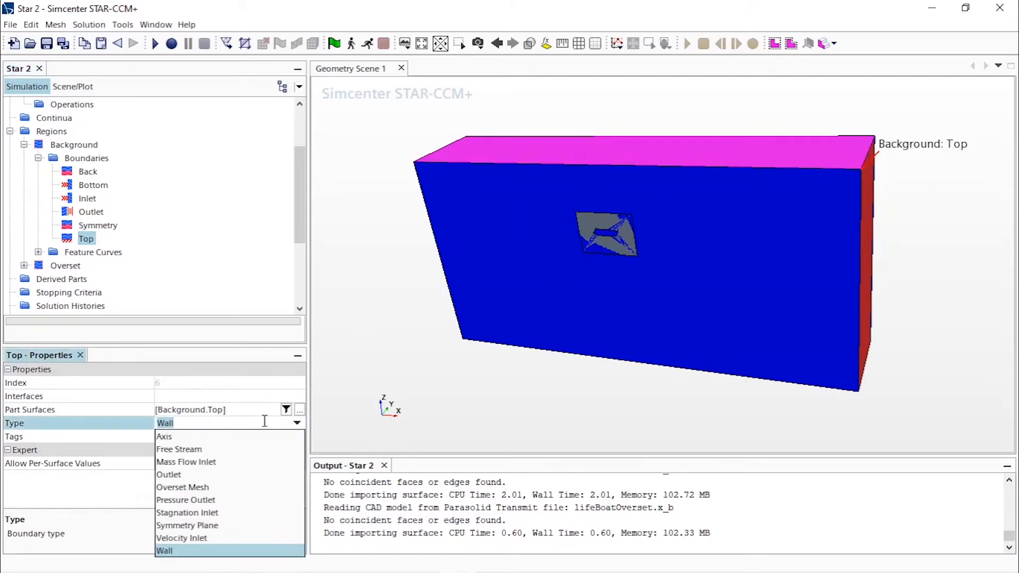
{"action": "left_click", "coordinate": [239, 538]}
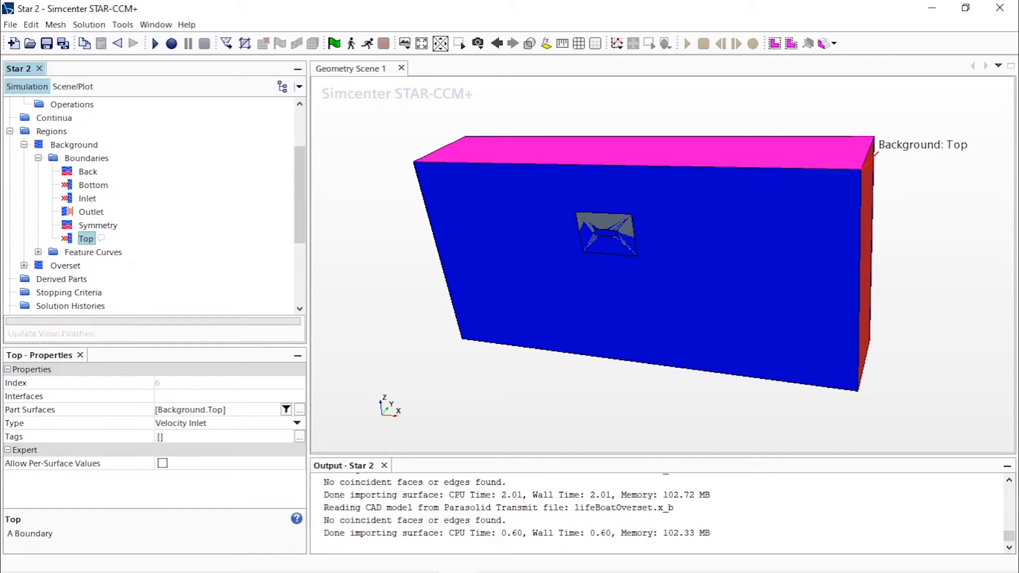
Examine the Overset region and its lifeboat surface up close in the geometry scene.
{"action": "scroll", "coordinate": [78, 177], "scroll_direction": "down", "scroll_amount": 3}
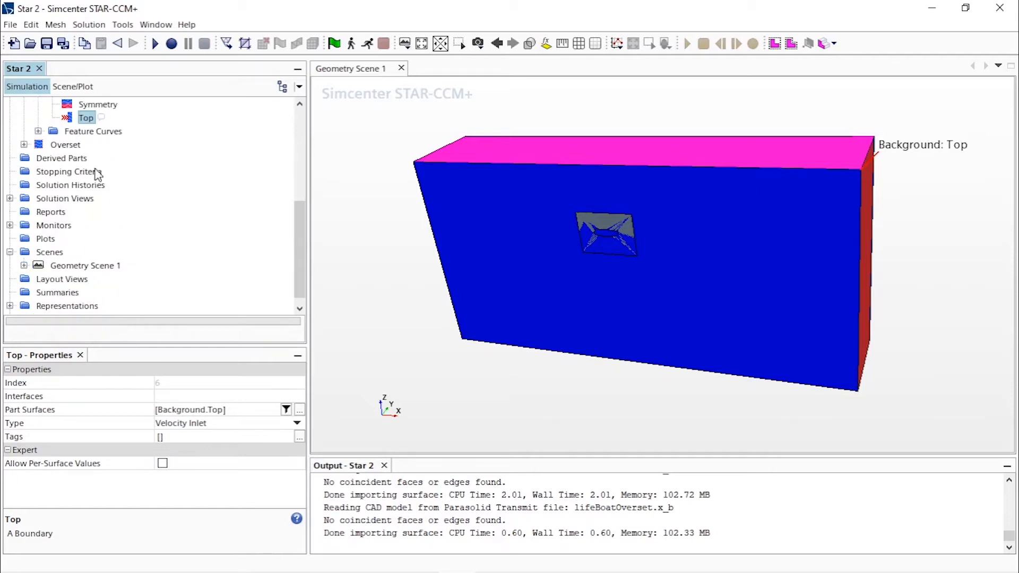
{"action": "left_click", "coordinate": [24, 144]}
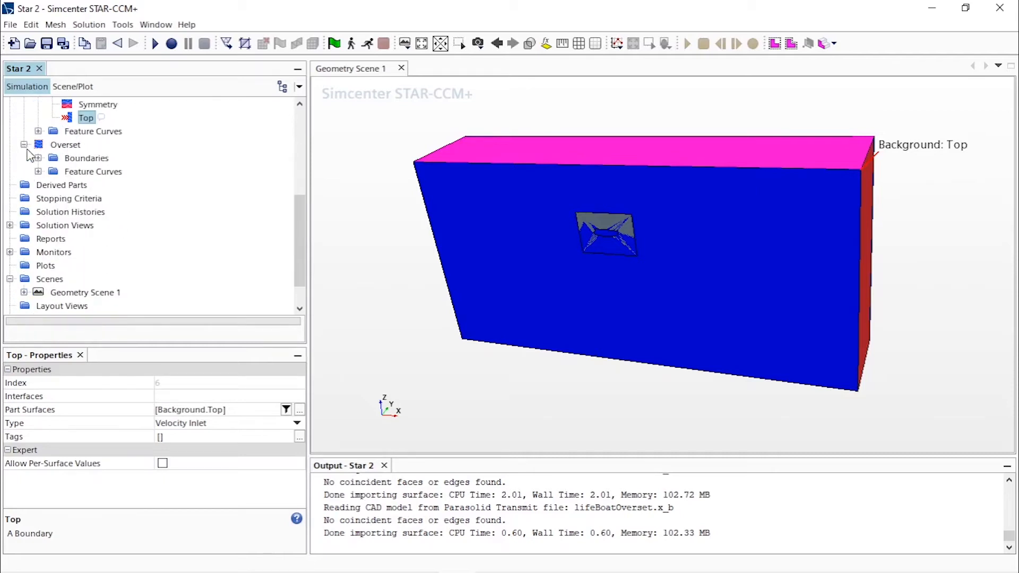
{"action": "left_click", "coordinate": [74, 160]}
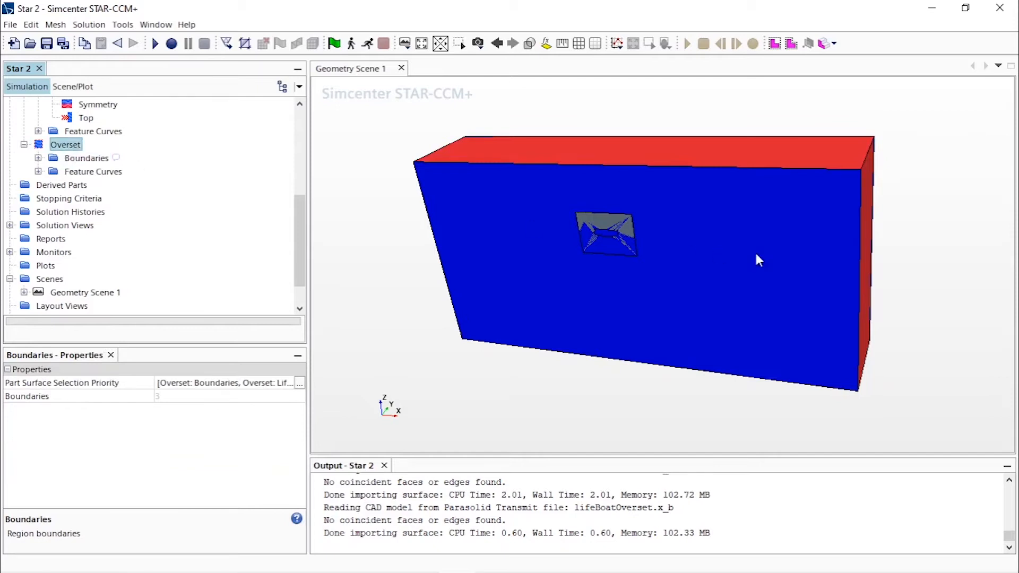
{"action": "left_click", "coordinate": [617, 225]}
{"action": "scroll", "coordinate": [617, 225], "scroll_direction": "up", "scroll_amount": 6}
{"action": "scroll", "coordinate": [605, 217], "scroll_direction": "up", "scroll_amount": 5}
{"action": "left_click_drag", "start_coordinate": [490, 194], "coordinate": [708, 317]}
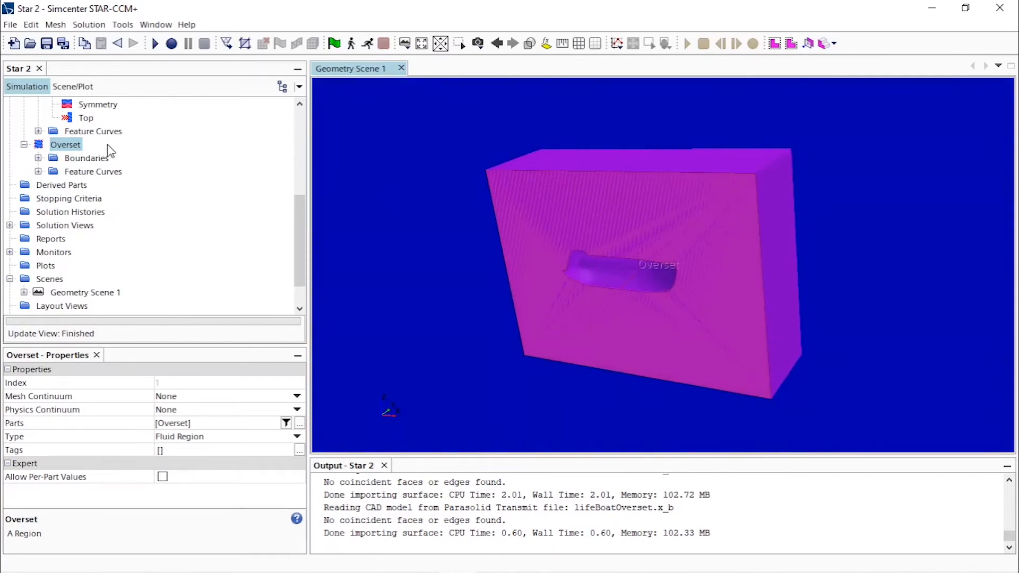
{"action": "scroll", "coordinate": [67, 151], "scroll_direction": "up", "scroll_amount": 2}
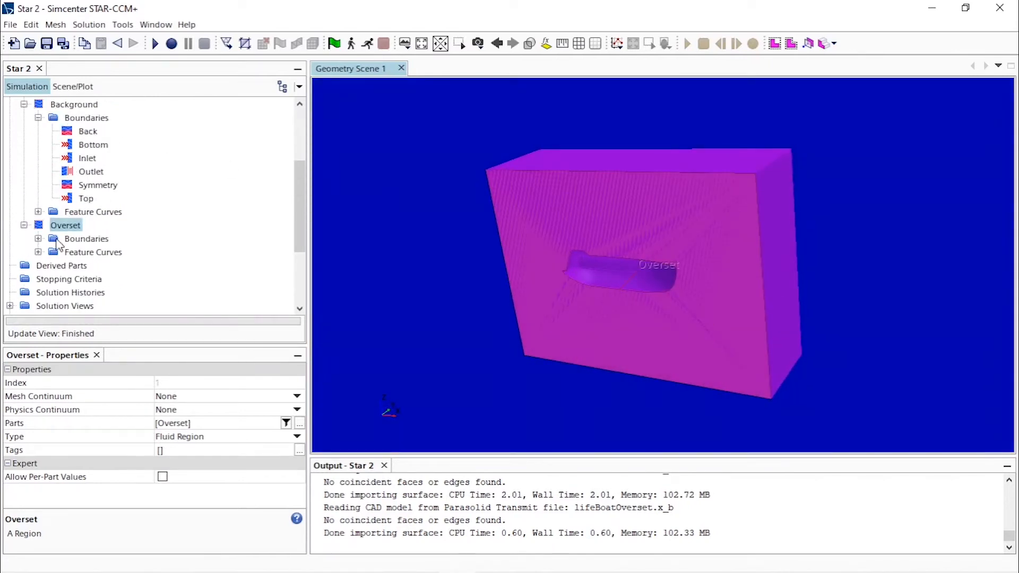
Examine the Overset region's Boundaries, Lifeboat_Wall and Symmetry surfaces one by one in the geometry scene.
{"action": "scroll", "coordinate": [57, 244], "scroll_direction": "down", "scroll_amount": 1}
{"action": "left_click", "coordinate": [38, 199]}
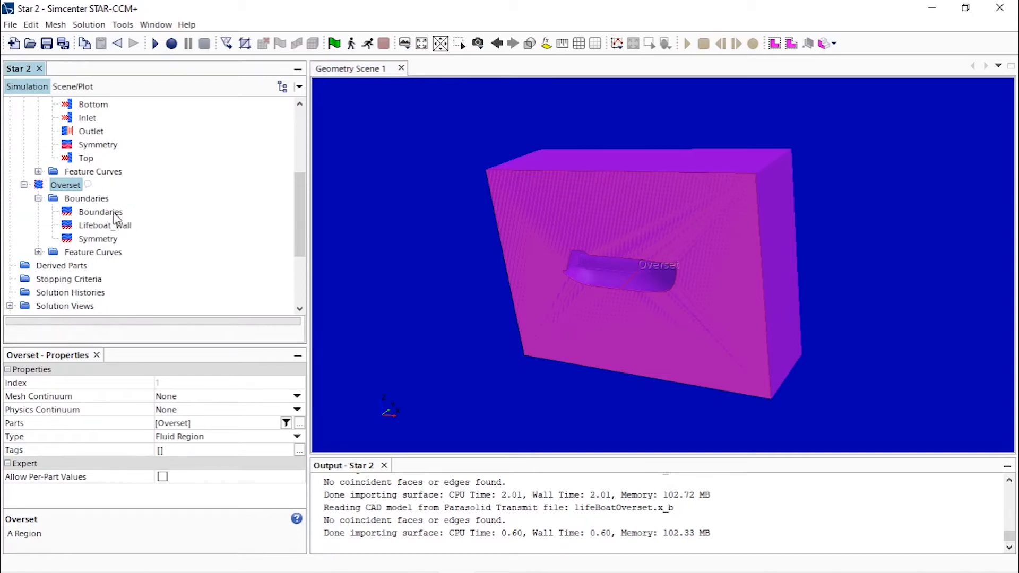
{"action": "left_click", "coordinate": [101, 212]}
{"action": "scroll", "coordinate": [104, 186], "scroll_direction": "up", "scroll_amount": 3}
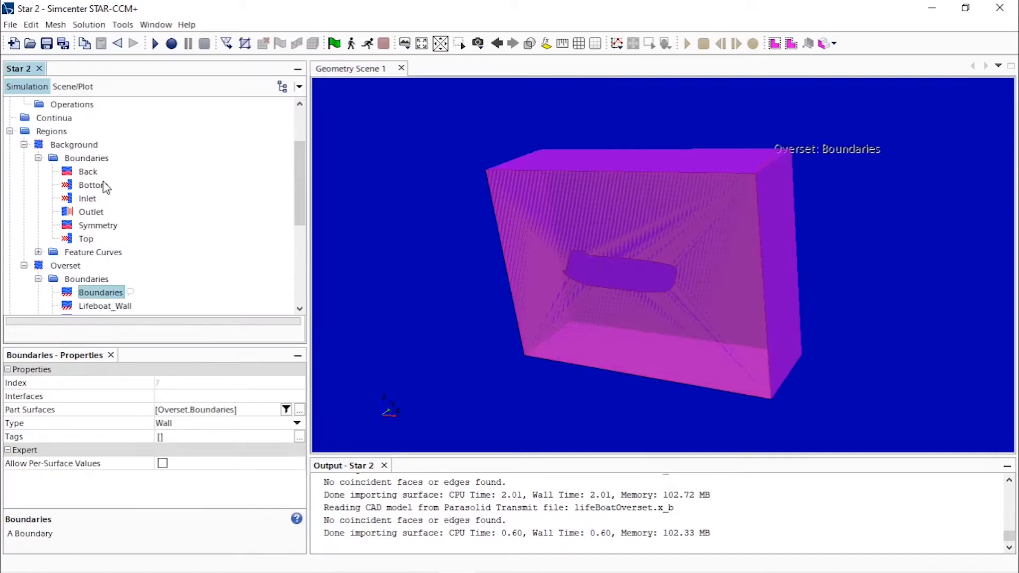
{"action": "left_click", "coordinate": [24, 185]}
{"action": "scroll", "coordinate": [82, 220], "scroll_direction": "down", "scroll_amount": 3}
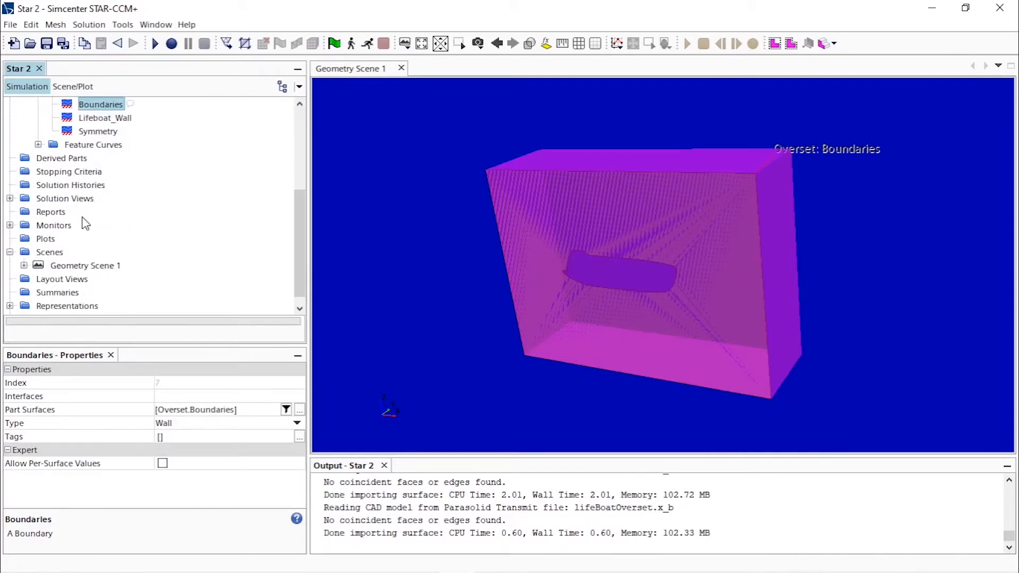
{"action": "scroll", "coordinate": [100, 204], "scroll_direction": "up", "scroll_amount": 2}
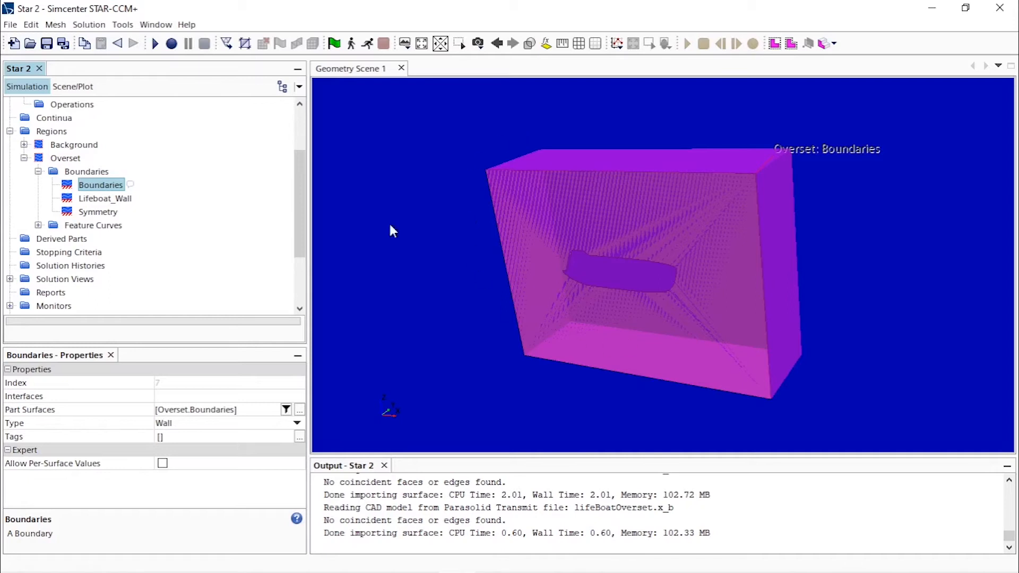
{"action": "left_click", "coordinate": [114, 199]}
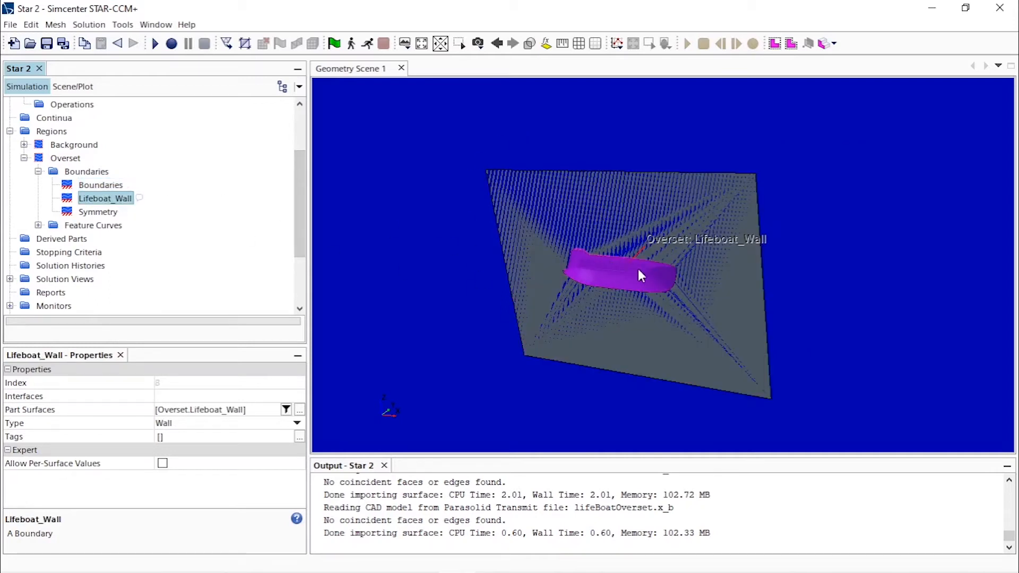
{"action": "left_click_drag", "start_coordinate": [568, 255], "coordinate": [623, 245]}
{"action": "scroll", "coordinate": [614, 267], "scroll_direction": "up", "scroll_amount": 5}
{"action": "scroll", "coordinate": [601, 238], "scroll_direction": "down", "scroll_amount": 5}
{"action": "left_click", "coordinate": [101, 213]}
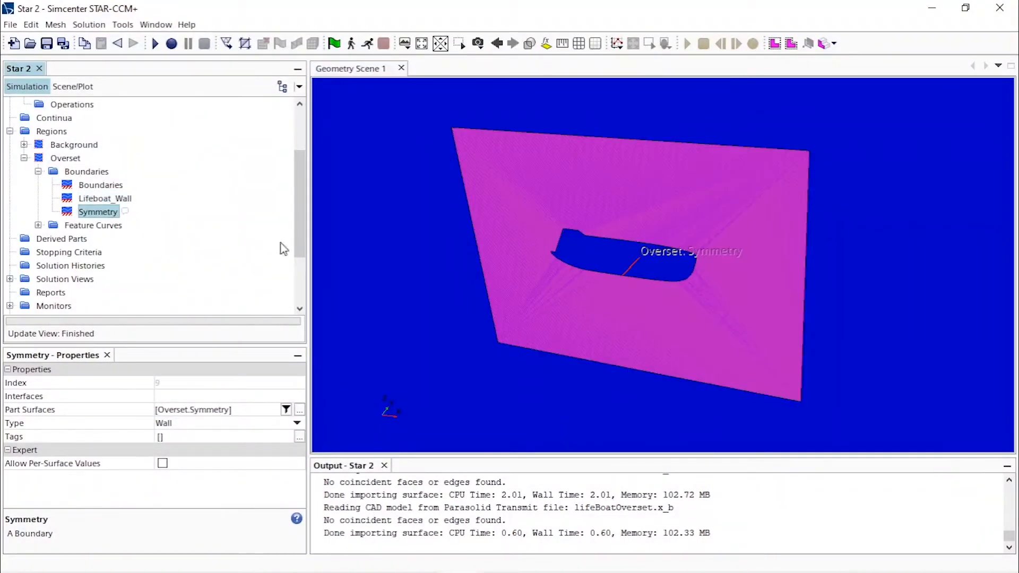
{"action": "left_click_drag", "start_coordinate": [811, 222], "coordinate": [542, 234]}
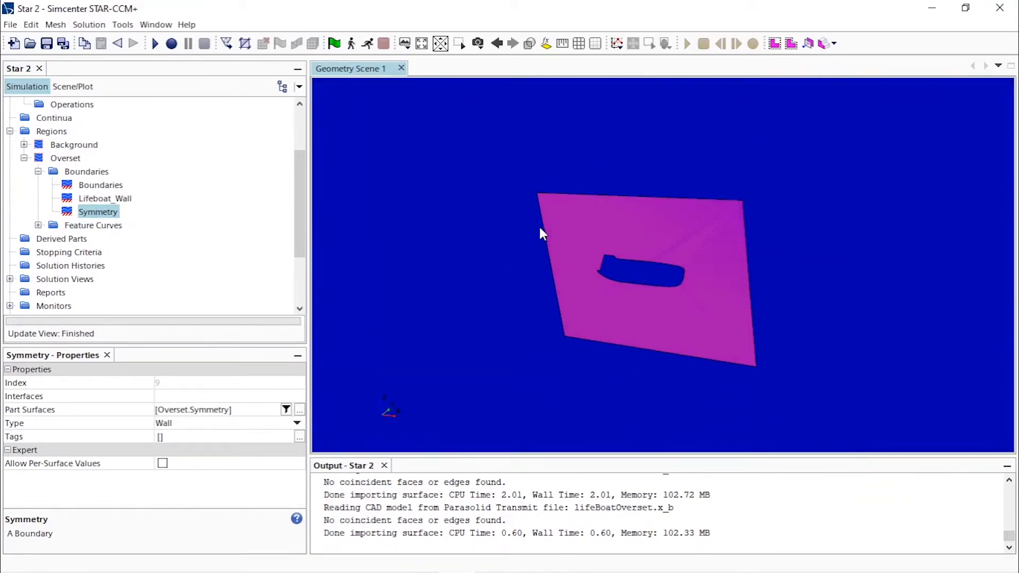
Set the type of the Overset region's outer boundary named Boundaries to Overset Mesh.
{"action": "left_click", "coordinate": [110, 185]}
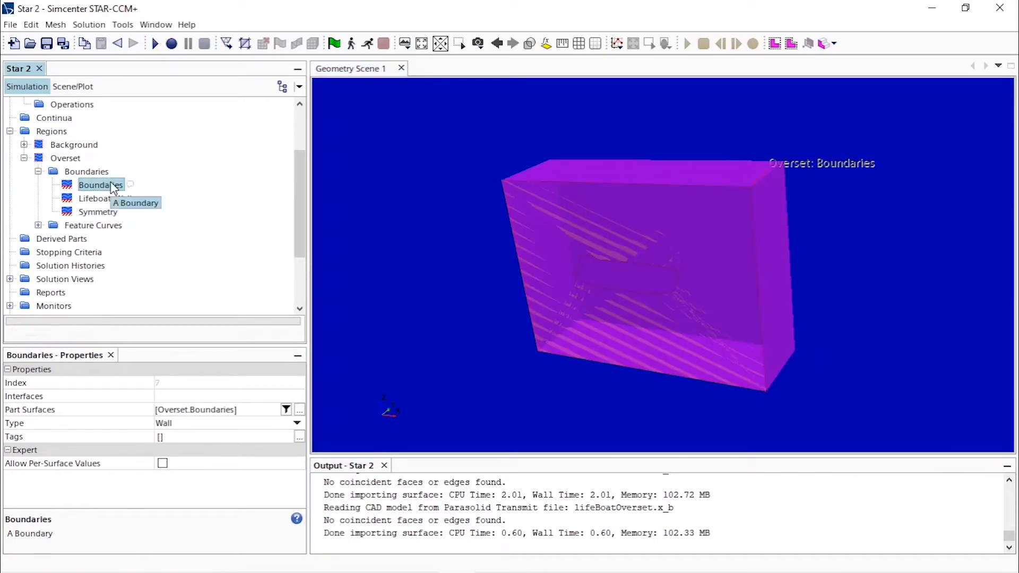
{"action": "left_click", "coordinate": [296, 424]}
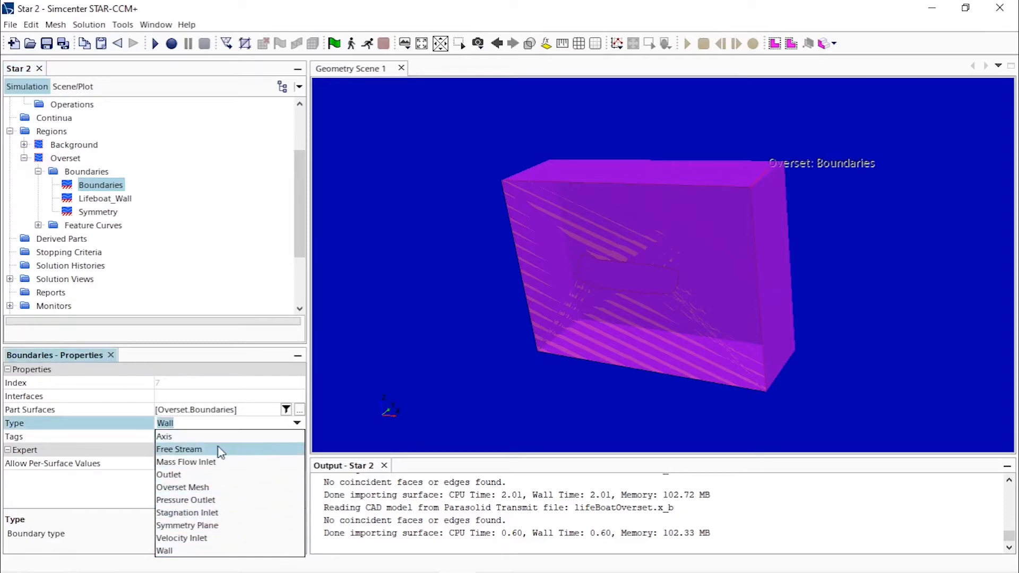
{"action": "left_click", "coordinate": [219, 487]}
Check the Overset region's Lifeboat_Wall boundary and set its Symmetry boundary to the Symmetry Plane type.
{"action": "left_click", "coordinate": [101, 199]}
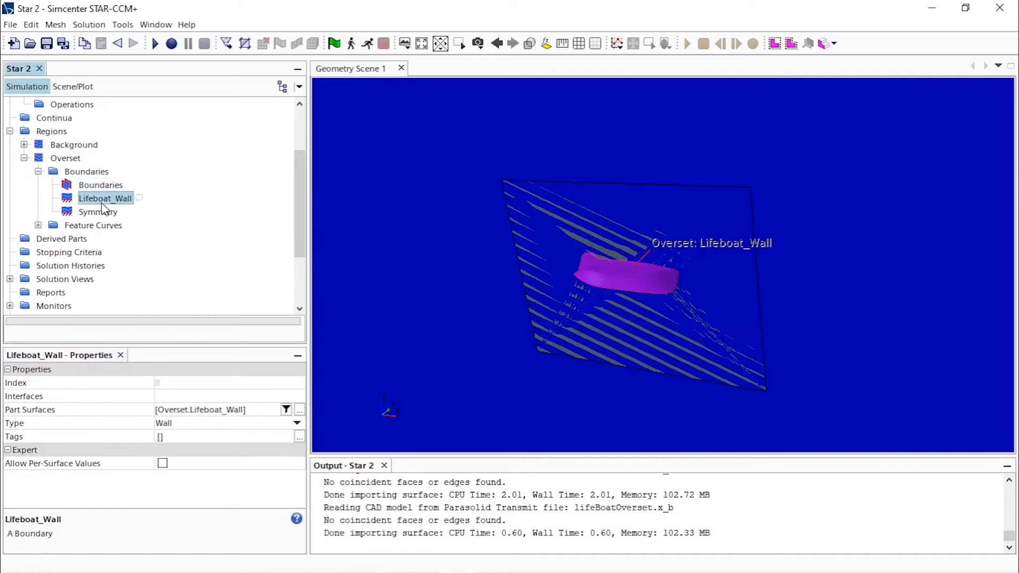
{"action": "mouse_move", "coordinate": [566, 314]}
{"action": "left_mouse_down"}
{"action": "mouse_move", "coordinate": [658, 289]}
{"action": "mouse_move", "coordinate": [697, 245]}
{"action": "mouse_move", "coordinate": [610, 237]}
{"action": "mouse_move", "coordinate": [555, 284]}
{"action": "mouse_move", "coordinate": [574, 306]}
{"action": "left_mouse_up"}
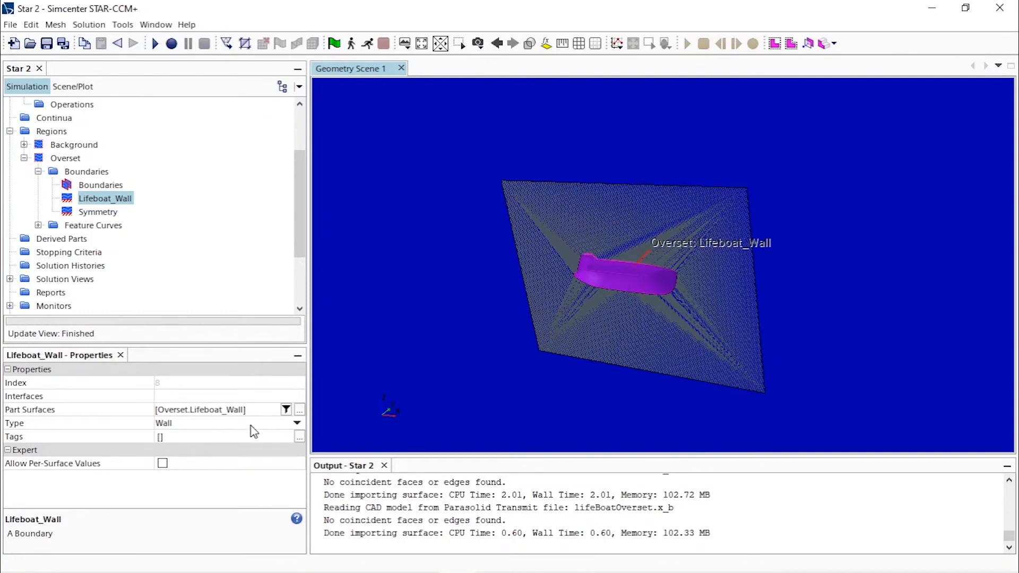
{"action": "left_click", "coordinate": [101, 212]}
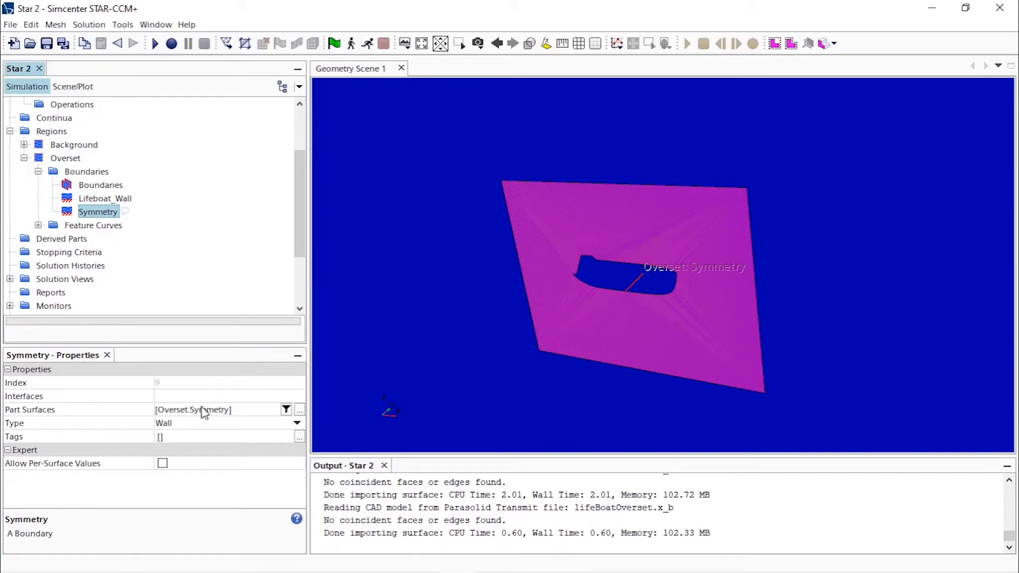
{"action": "left_click", "coordinate": [258, 423]}
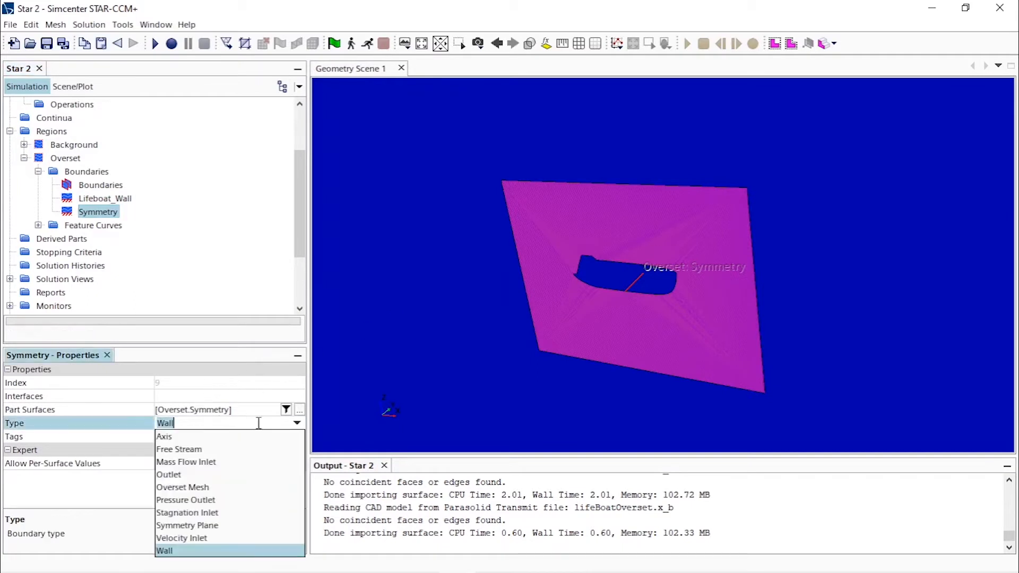
{"action": "left_click", "coordinate": [255, 525]}
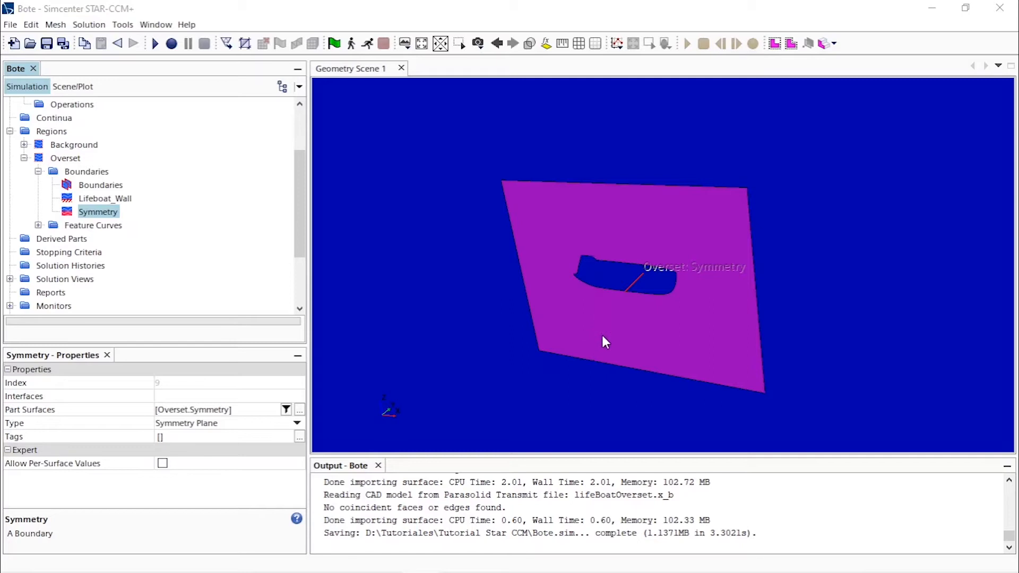
Create a new physics continuum under Continua.
{"action": "left_click", "coordinate": [55, 119]}
{"action": "scroll", "coordinate": [93, 163], "scroll_direction": "up", "scroll_amount": 2}
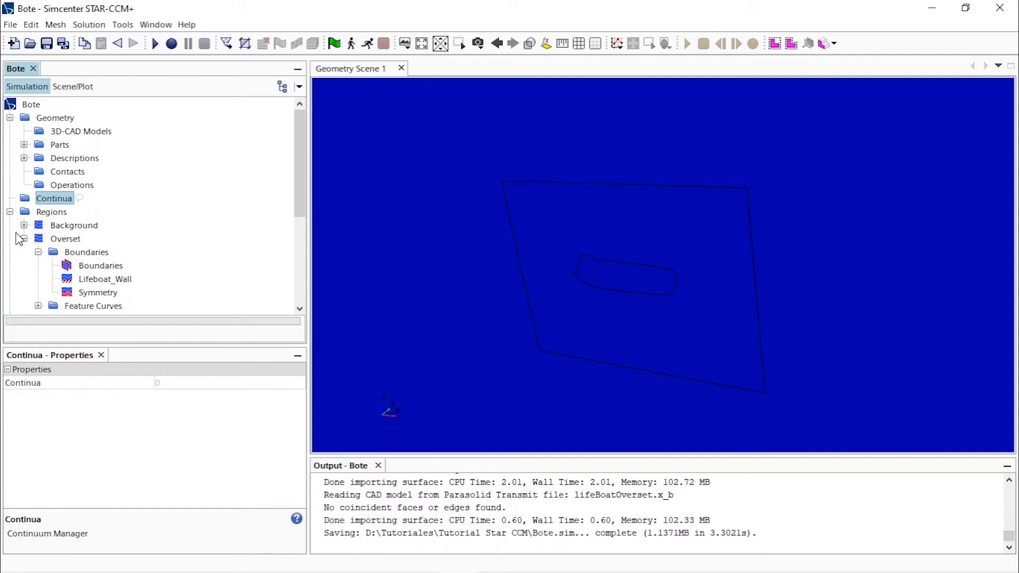
{"action": "left_click", "coordinate": [10, 212]}
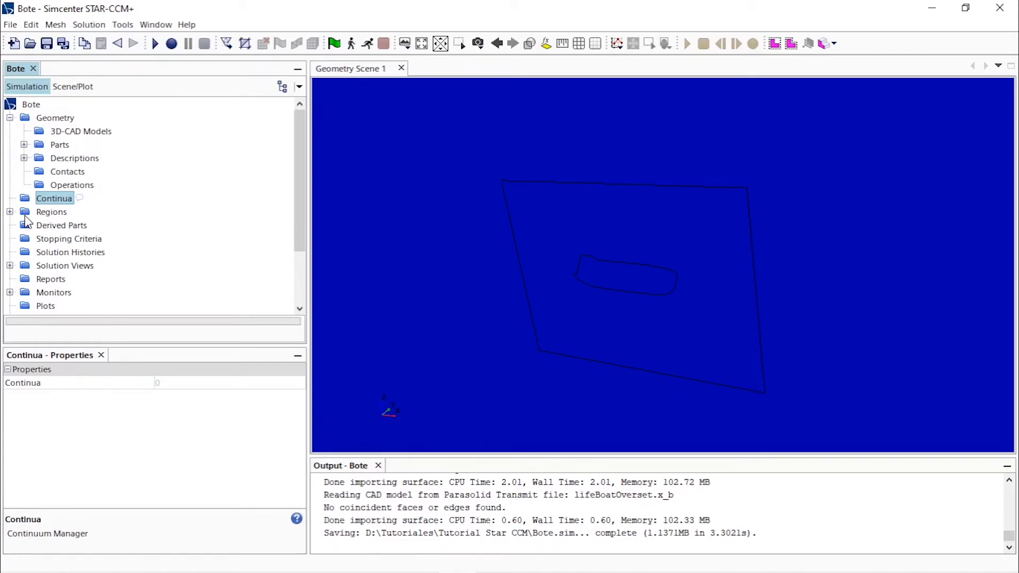
{"action": "right_click", "coordinate": [56, 202]}
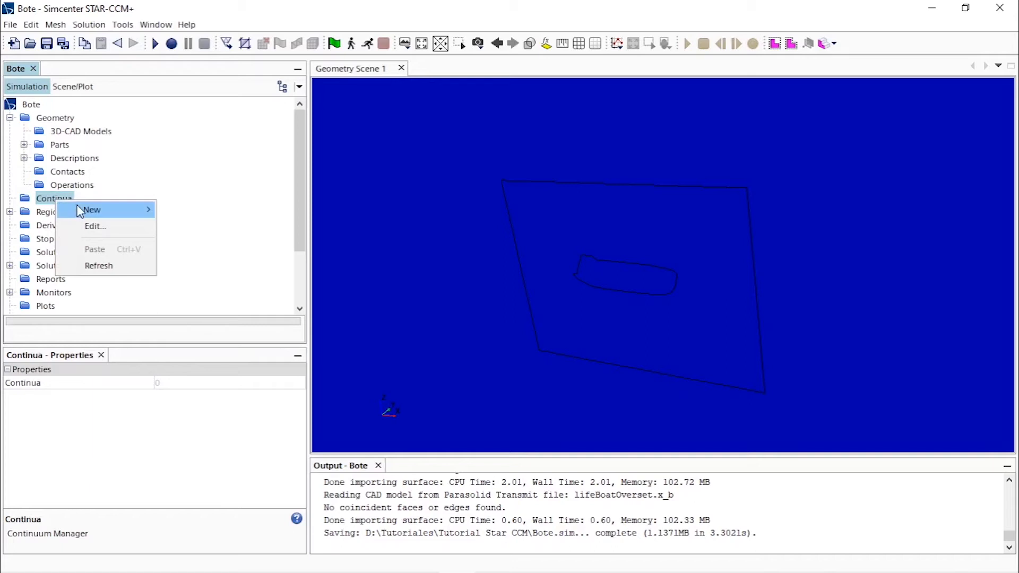
{"action": "mouse_move", "coordinate": [85, 208]}
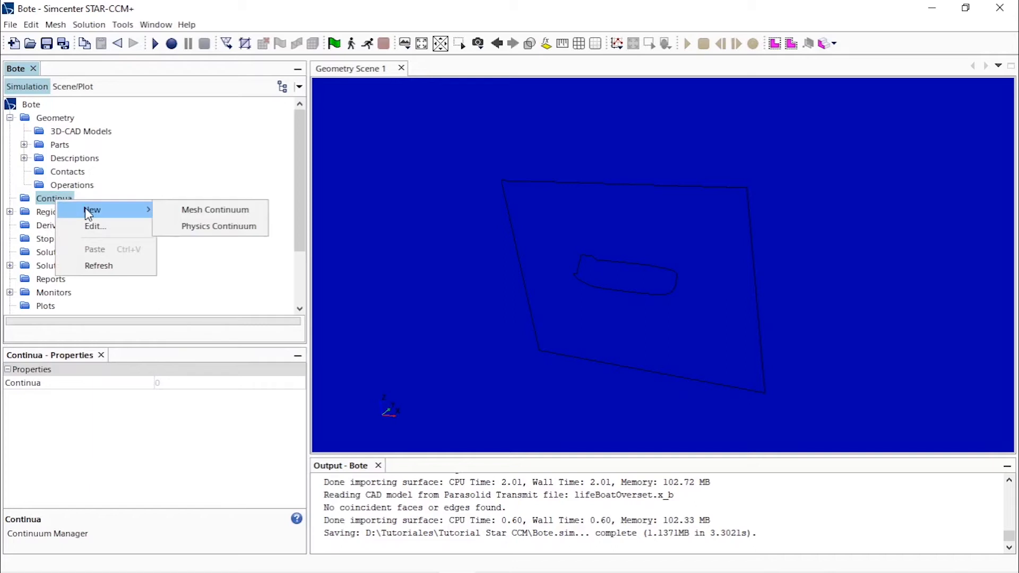
{"action": "left_click", "coordinate": [213, 228]}
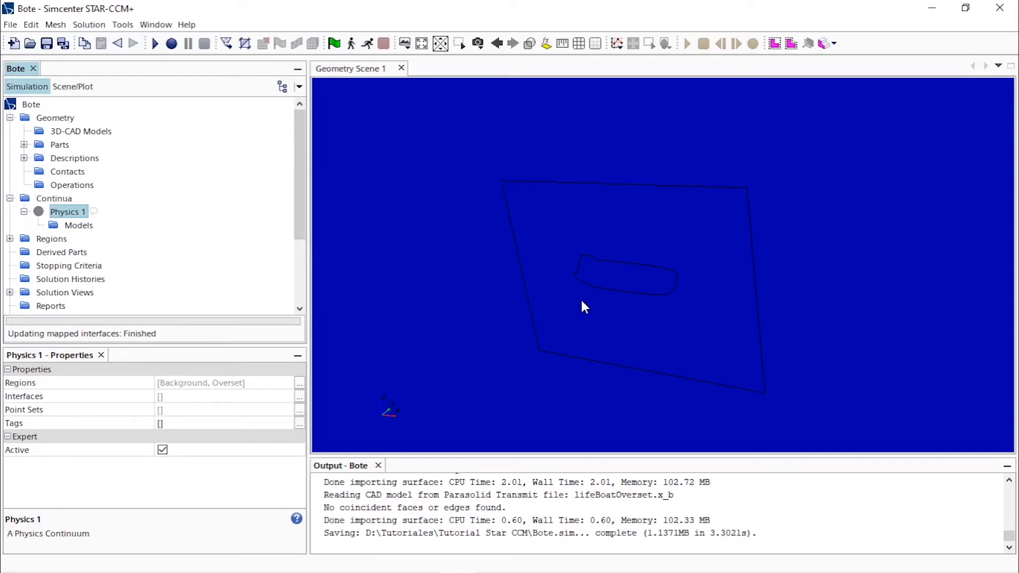
Open the model selection for the new physics continuum and enable the Three Dimensional and Implicit Unsteady models.
{"action": "left_click", "coordinate": [75, 226]}
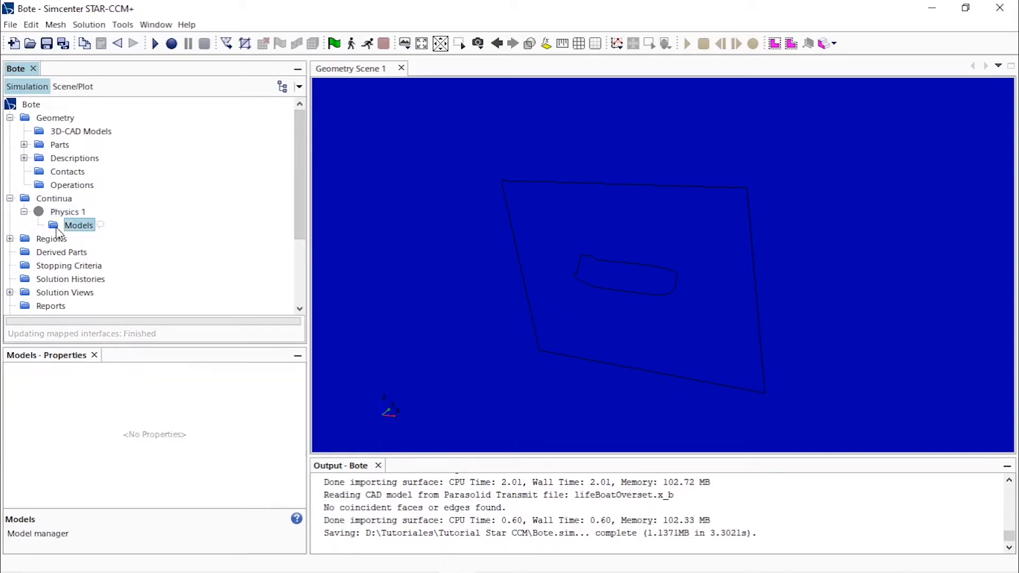
{"action": "right_click", "coordinate": [73, 230]}
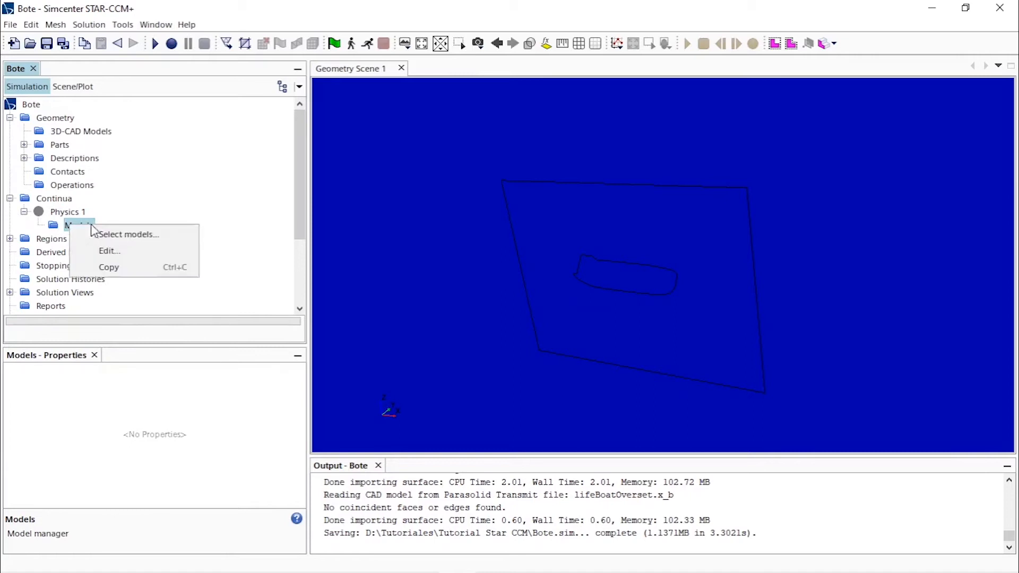
{"action": "left_click", "coordinate": [154, 235]}
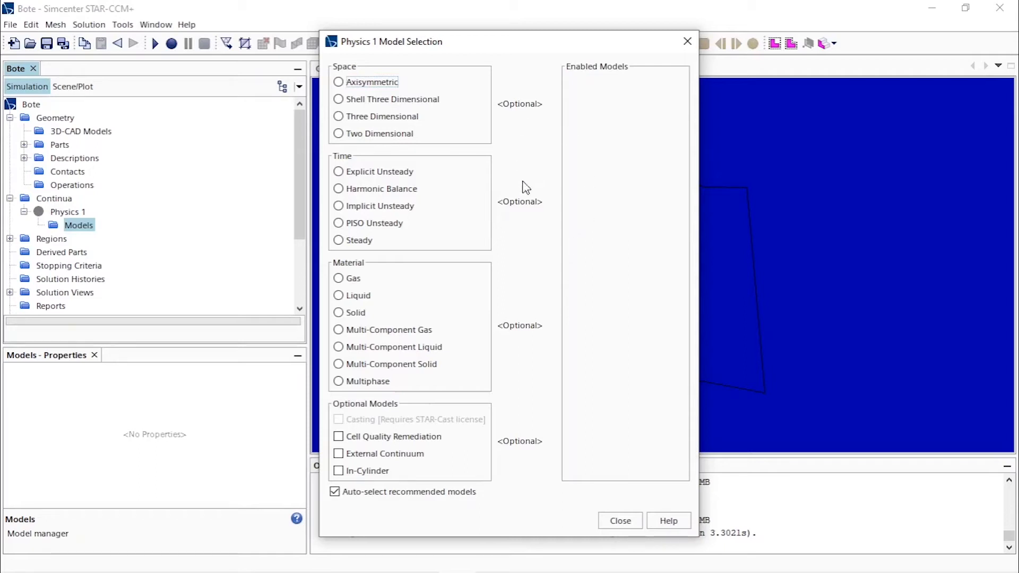
{"action": "left_click", "coordinate": [339, 116]}
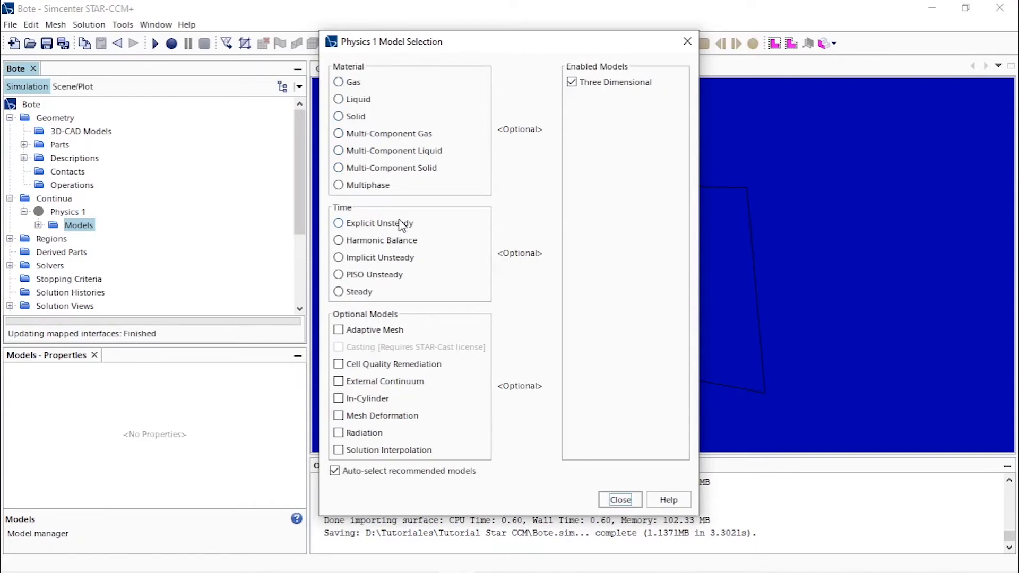
{"action": "left_click", "coordinate": [394, 259]}
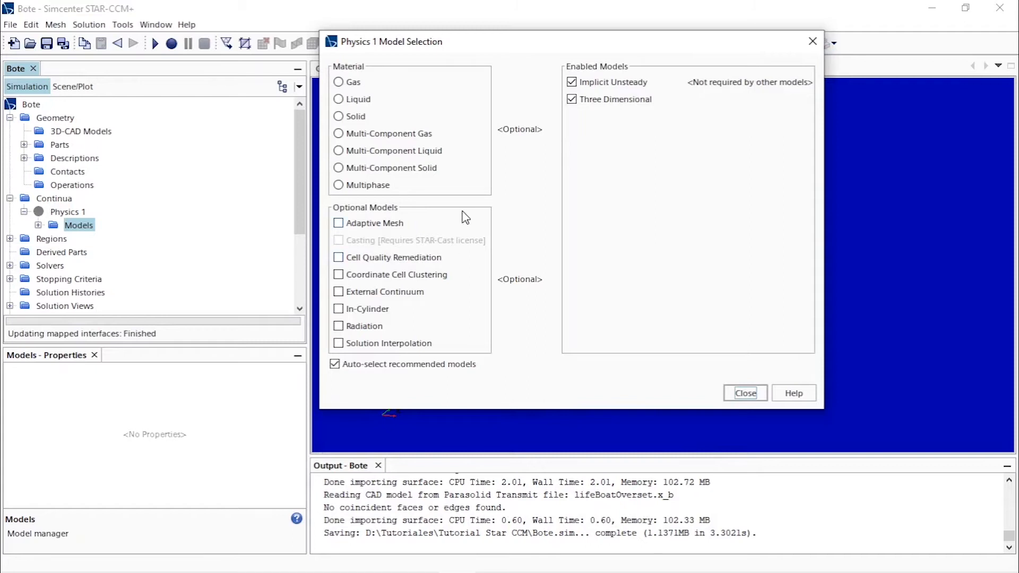
Choose Multiphase as the material with the Volume of Fluid (VOF) model, and select the Laminar viscous regime.
{"action": "left_click", "coordinate": [361, 185]}
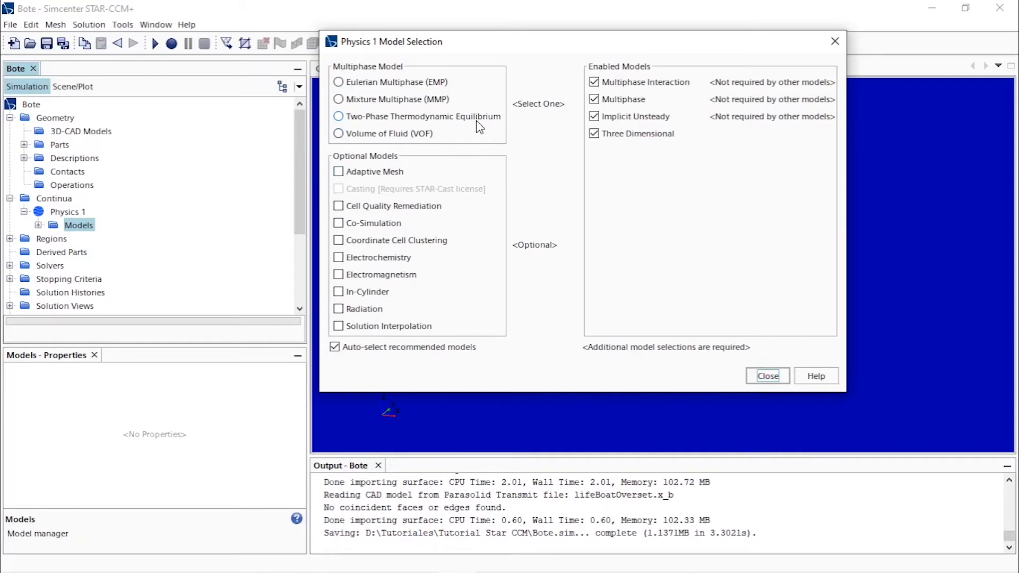
{"action": "left_click", "coordinate": [386, 132]}
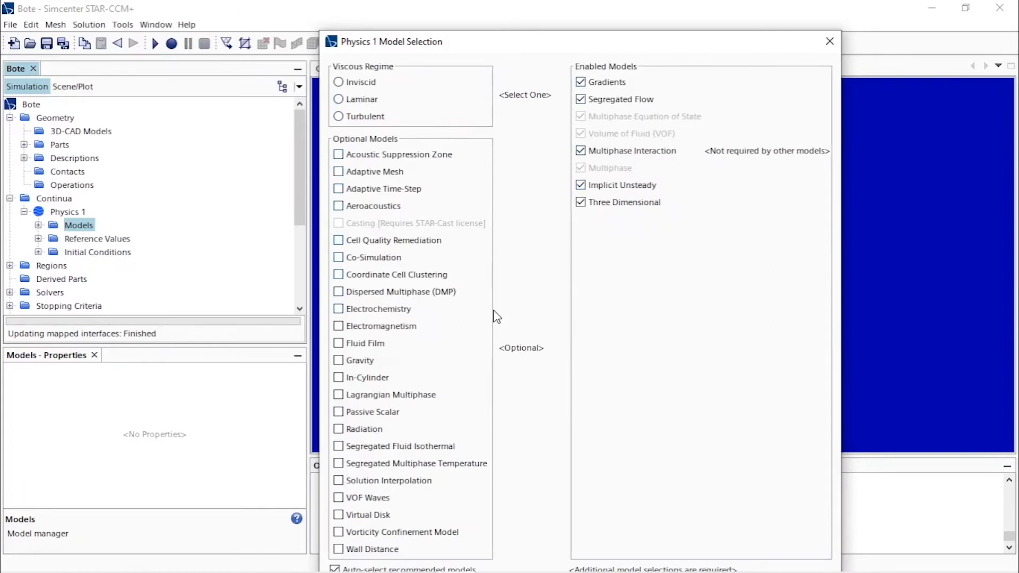
{"action": "mouse_move", "coordinate": [544, 30]}
{"action": "left_mouse_down"}
{"action": "mouse_move", "coordinate": [546, 148]}
{"action": "mouse_move", "coordinate": [549, 31]}
{"action": "mouse_move", "coordinate": [539, 38]}
{"action": "left_mouse_up"}
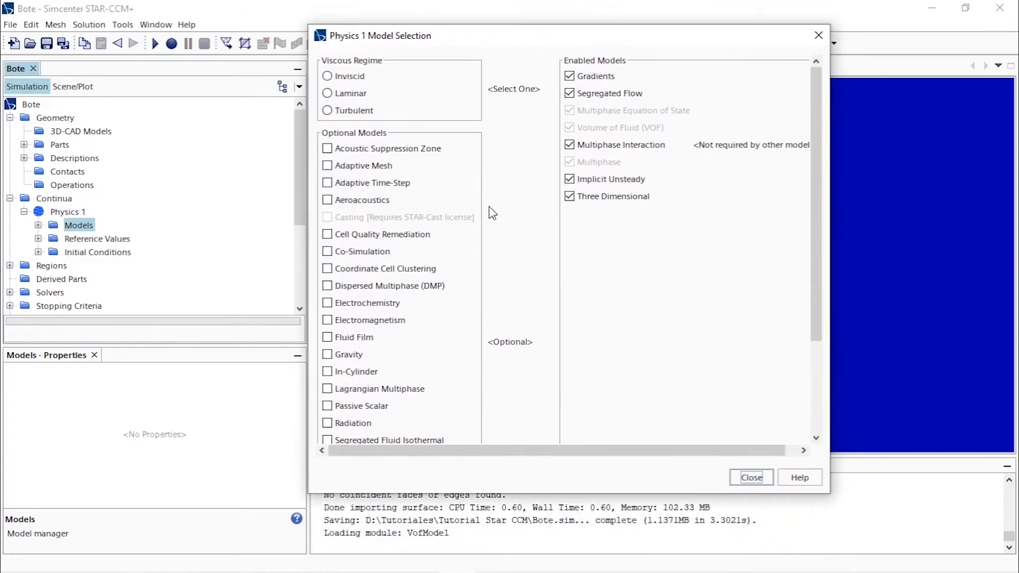
{"action": "left_click_drag", "start_coordinate": [496, 495], "coordinate": [504, 560]}
{"action": "left_click_drag", "start_coordinate": [810, 362], "coordinate": [829, 273]}
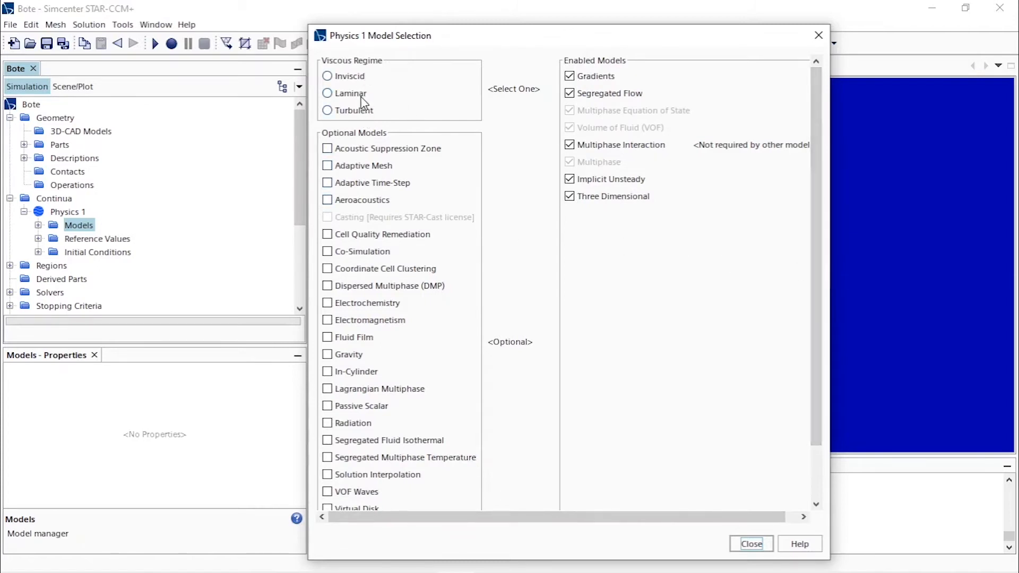
{"action": "left_click", "coordinate": [327, 94]}
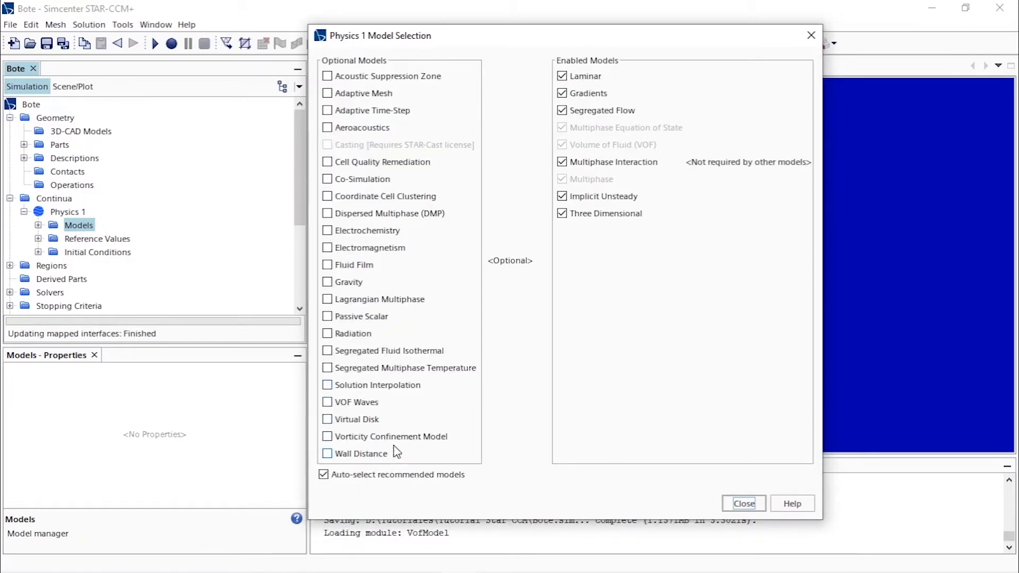
Add the optional Gravity and VOF Waves models and close the model selection.
{"action": "left_click", "coordinate": [357, 282]}
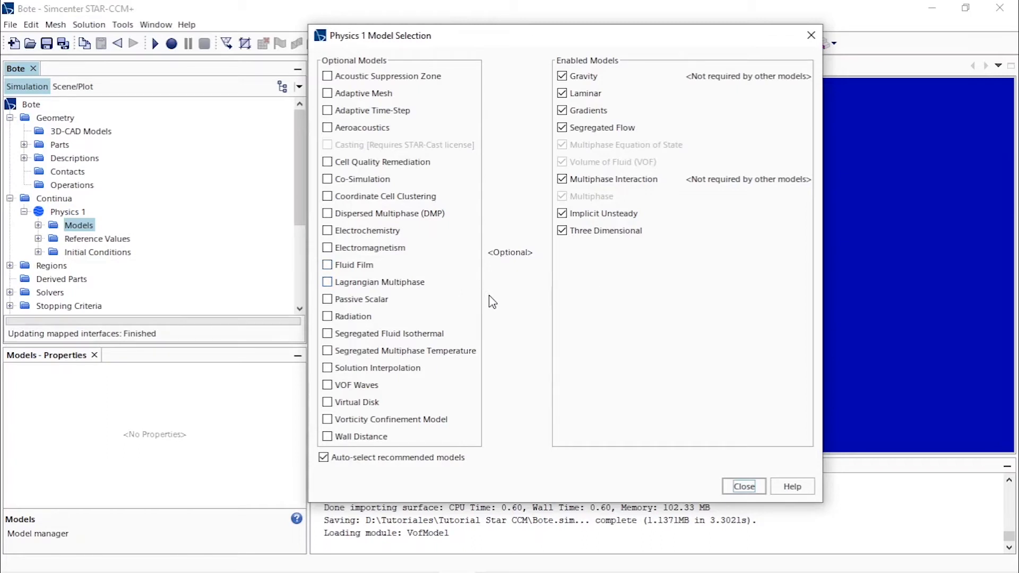
{"action": "left_click", "coordinate": [351, 386]}
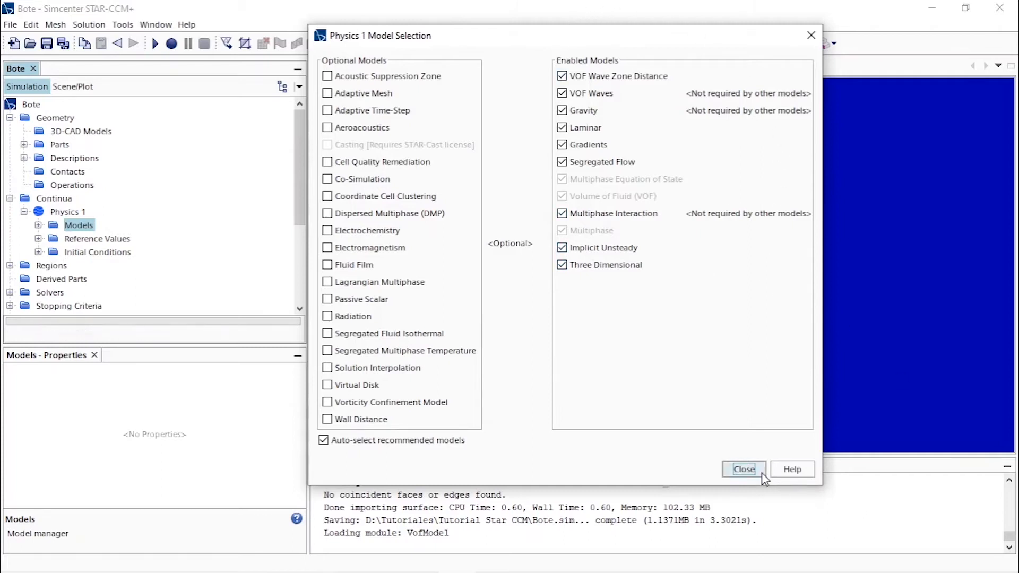
{"action": "left_click", "coordinate": [745, 469]}
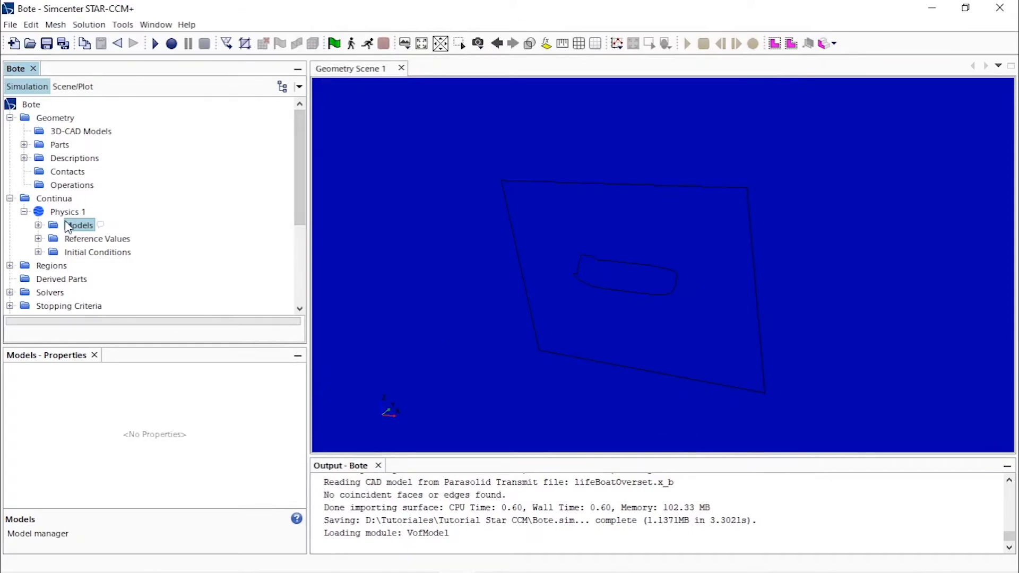
Expand the physics continuum's Models node and enlarge the simulation tree area to review the enabled models.
{"action": "left_click", "coordinate": [38, 225]}
{"action": "scroll", "coordinate": [157, 205], "scroll_direction": "down", "scroll_amount": 3}
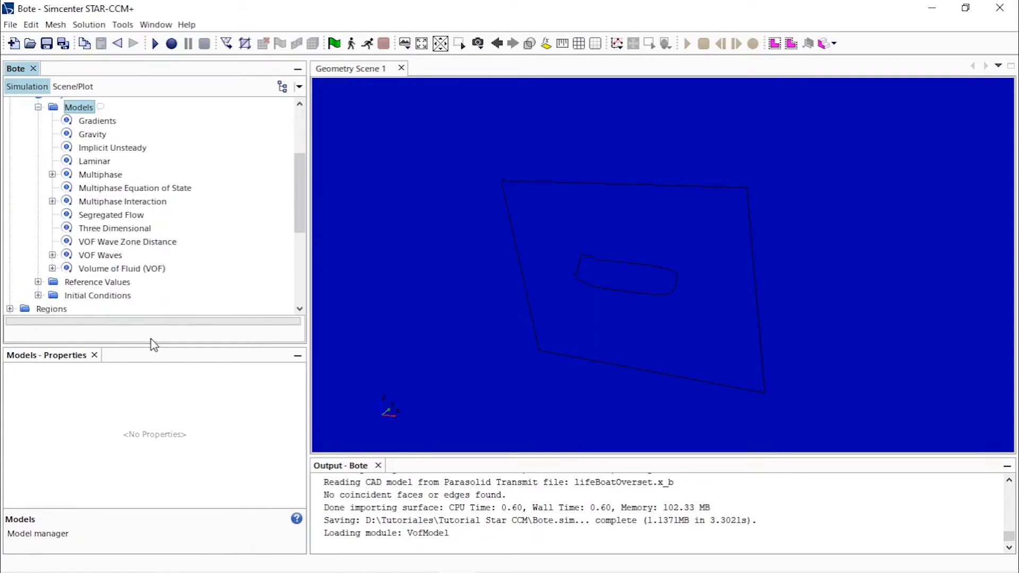
{"action": "left_click_drag", "start_coordinate": [153, 345], "coordinate": [152, 386]}
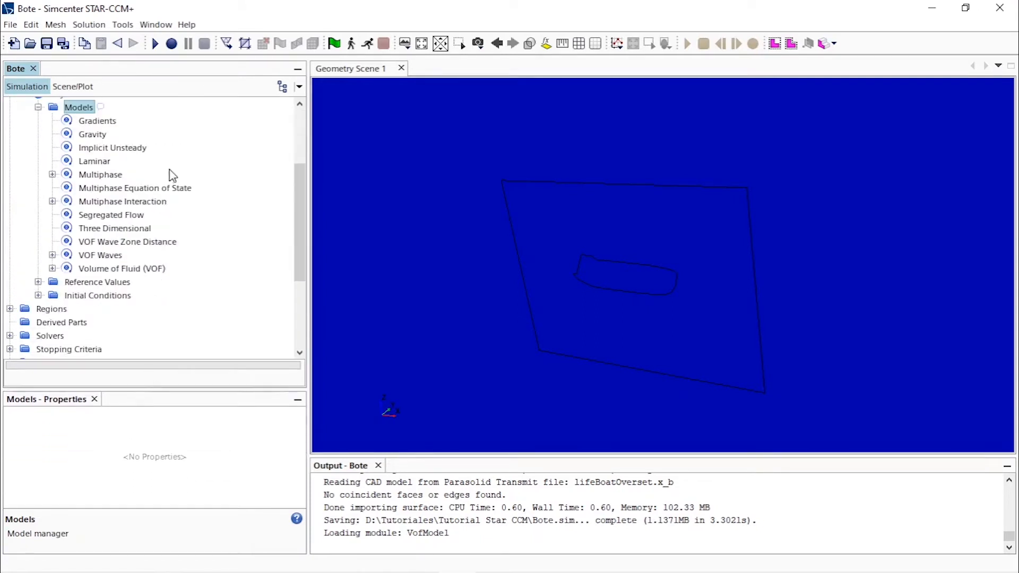
{"action": "scroll", "coordinate": [173, 175], "scroll_direction": "up", "scroll_amount": 1}
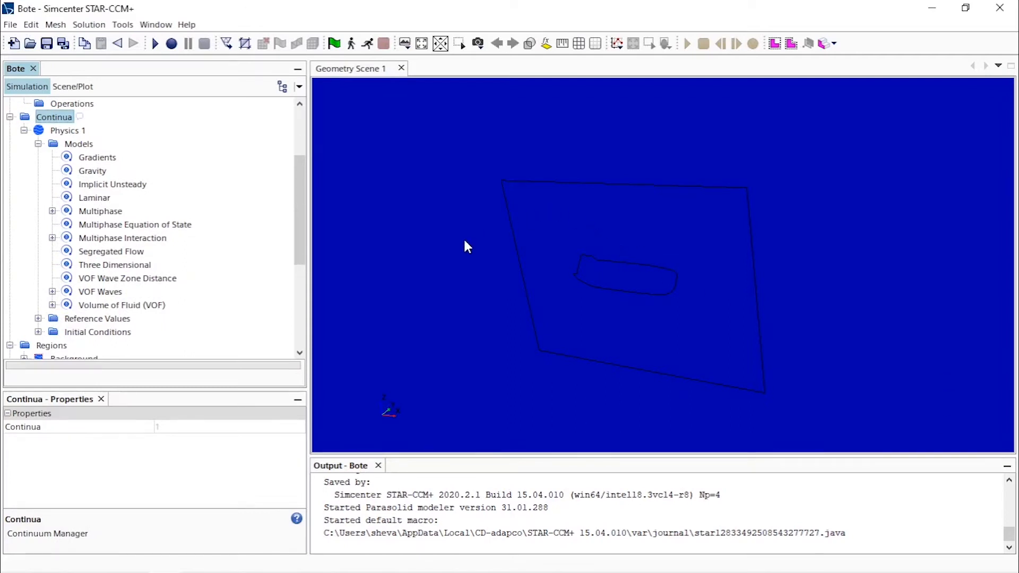
Collapse the geometry Parts and Continua branches of the simulation tree to bring the Regions into reach.
{"action": "left_click", "coordinate": [310, 195]}
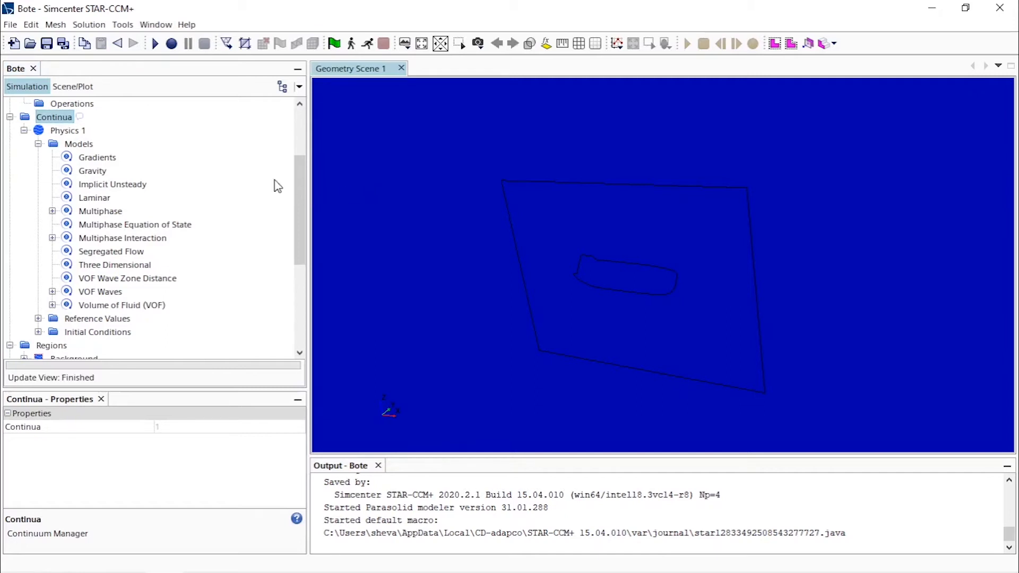
{"action": "scroll", "coordinate": [212, 170], "scroll_direction": "up", "scroll_amount": 3}
{"action": "left_click", "coordinate": [88, 130]}
{"action": "scroll", "coordinate": [58, 196], "scroll_direction": "up", "scroll_amount": 3}
{"action": "left_click", "coordinate": [39, 158]}
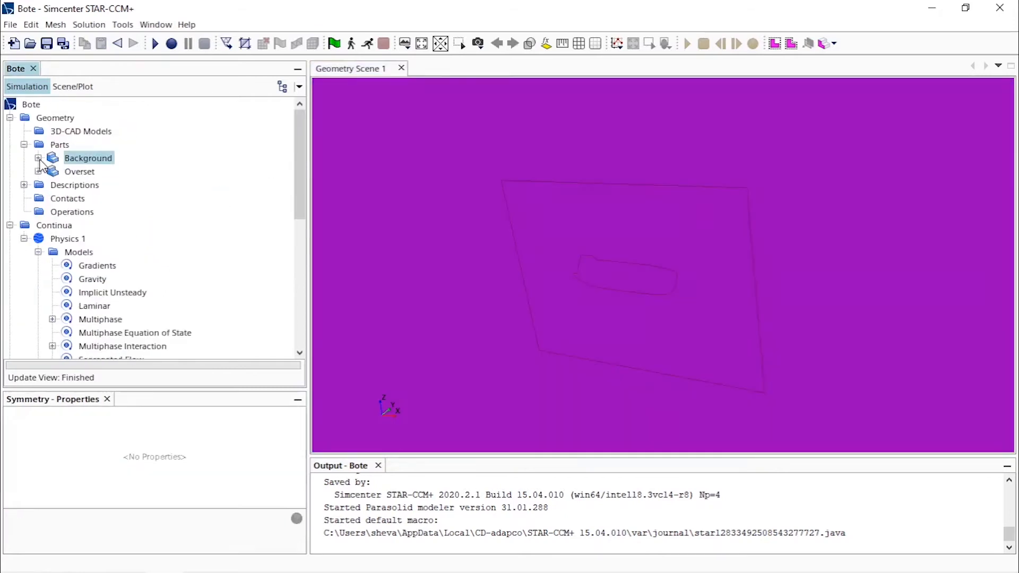
{"action": "left_click", "coordinate": [24, 144]}
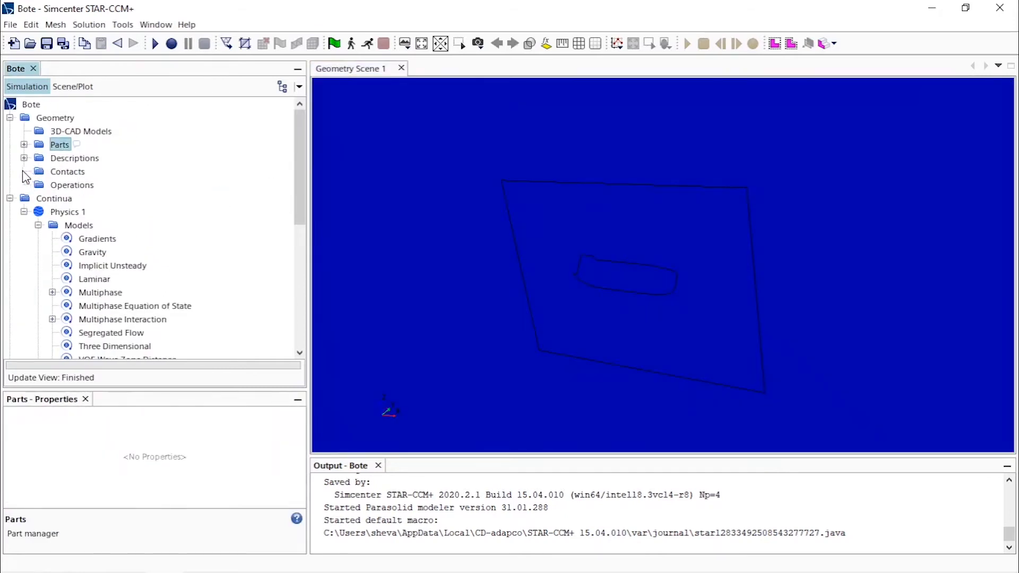
{"action": "left_click", "coordinate": [10, 199]}
{"action": "scroll", "coordinate": [25, 183], "scroll_direction": "down", "scroll_amount": 1}
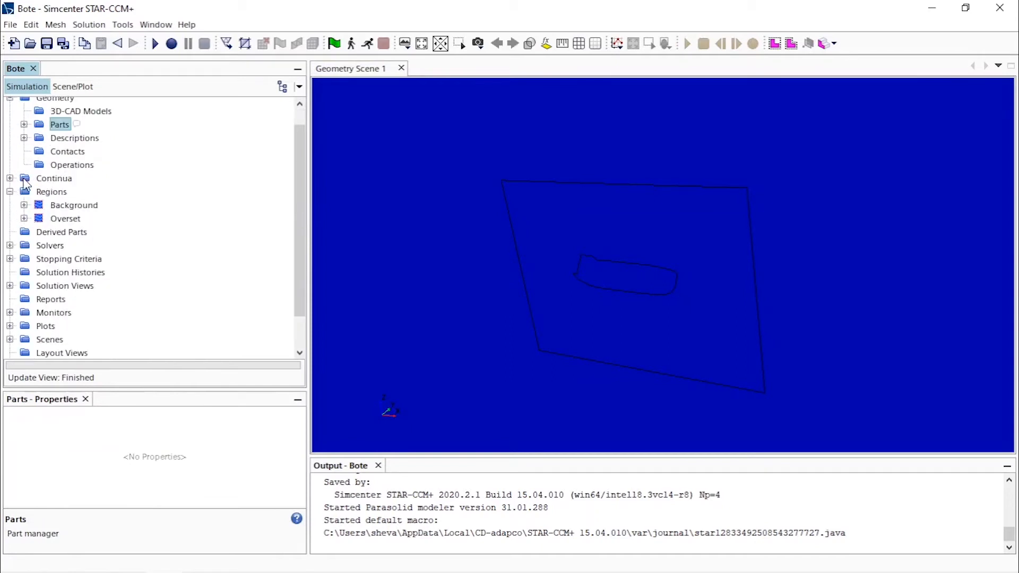
Create an Overset Mesh interface between the Background and Overset regions.
{"action": "left_click", "coordinate": [74, 207]}
{"action": "left_click", "coordinate": [73, 219], "text": "ctrl"}
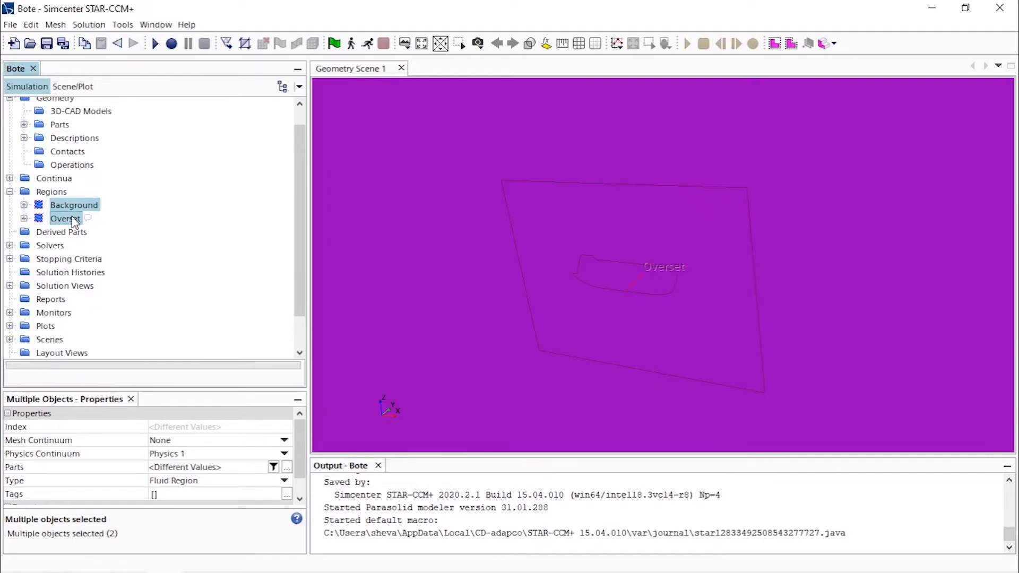
{"action": "right_click", "coordinate": [73, 221]}
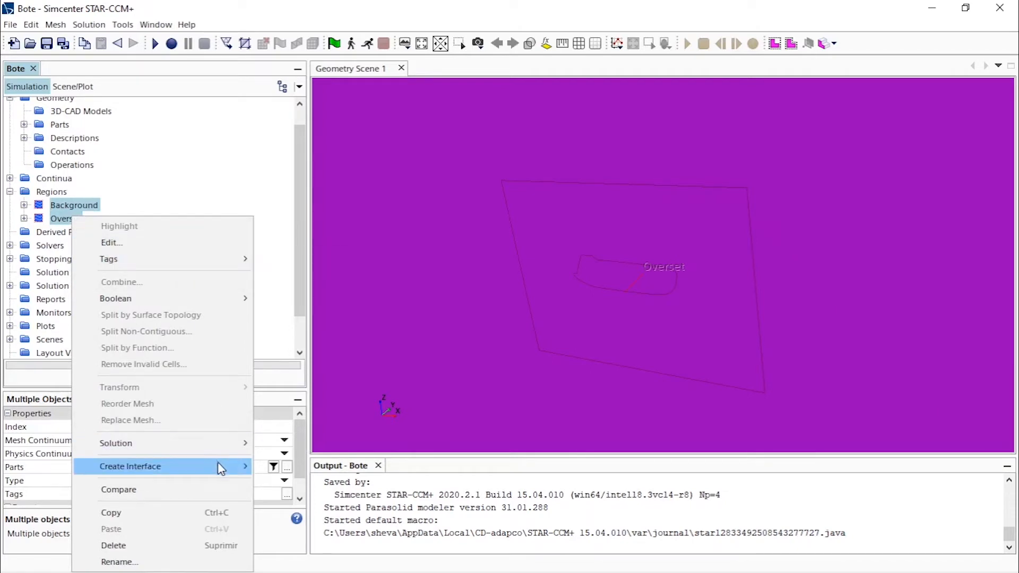
{"action": "mouse_move", "coordinate": [220, 466]}
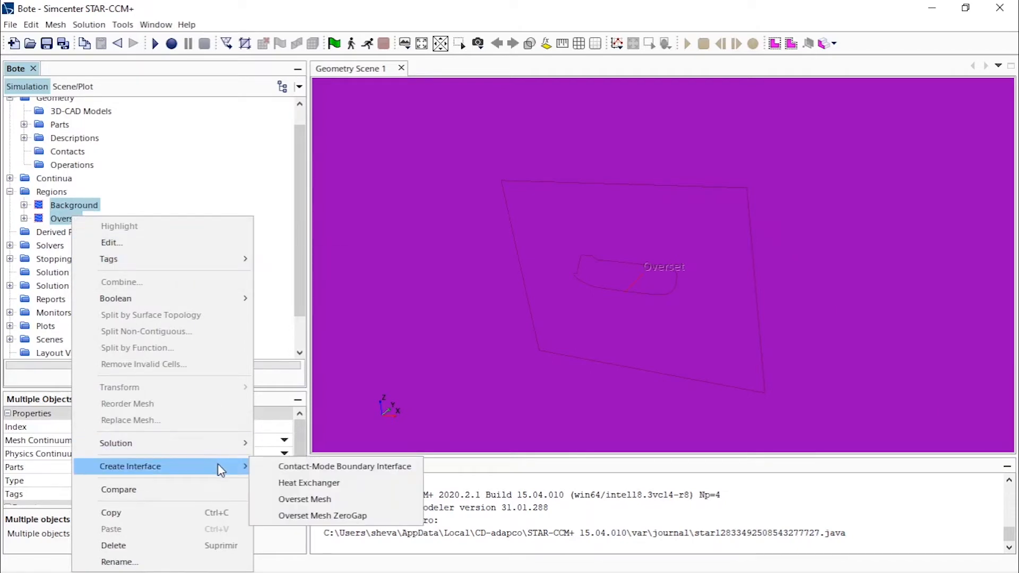
{"action": "left_click", "coordinate": [381, 495]}
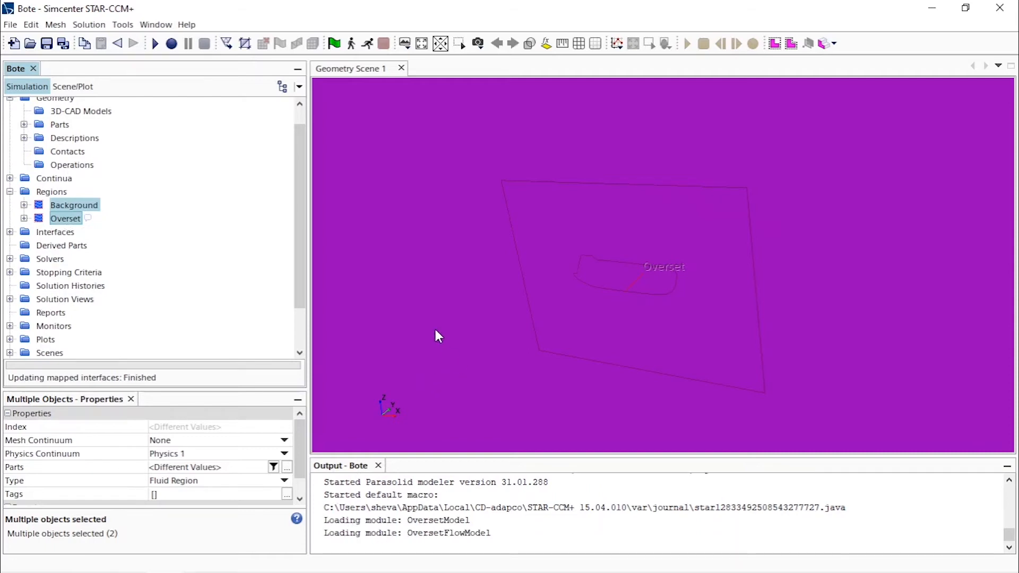
Examine the new overset mesh interface's physics conditions, assigned regions and remaining properties.
{"action": "left_click", "coordinate": [10, 232]}
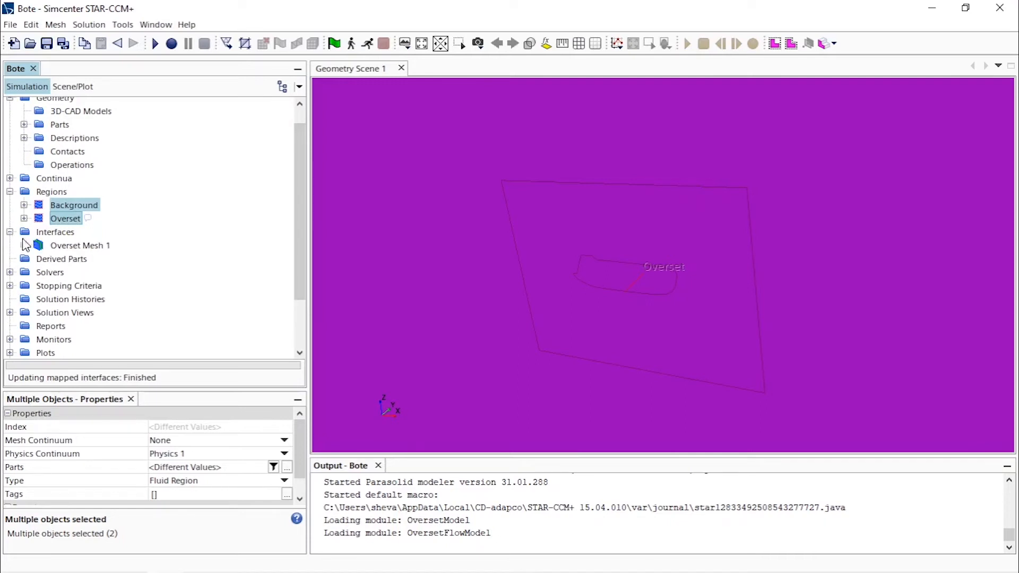
{"action": "left_click", "coordinate": [76, 247]}
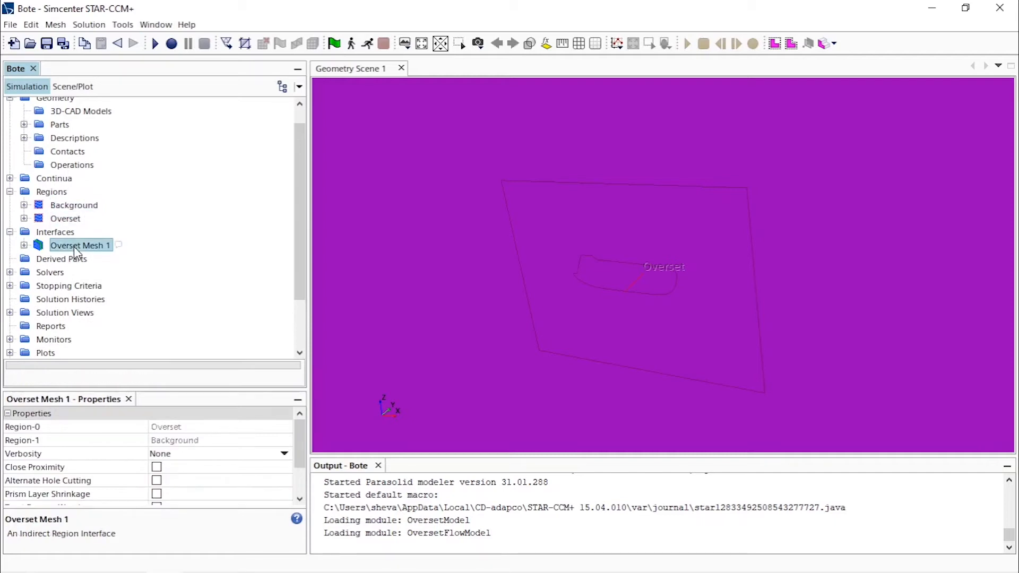
{"action": "left_click", "coordinate": [24, 245]}
{"action": "left_click", "coordinate": [39, 259]}
{"action": "scroll", "coordinate": [58, 264], "scroll_direction": "down", "scroll_amount": 1}
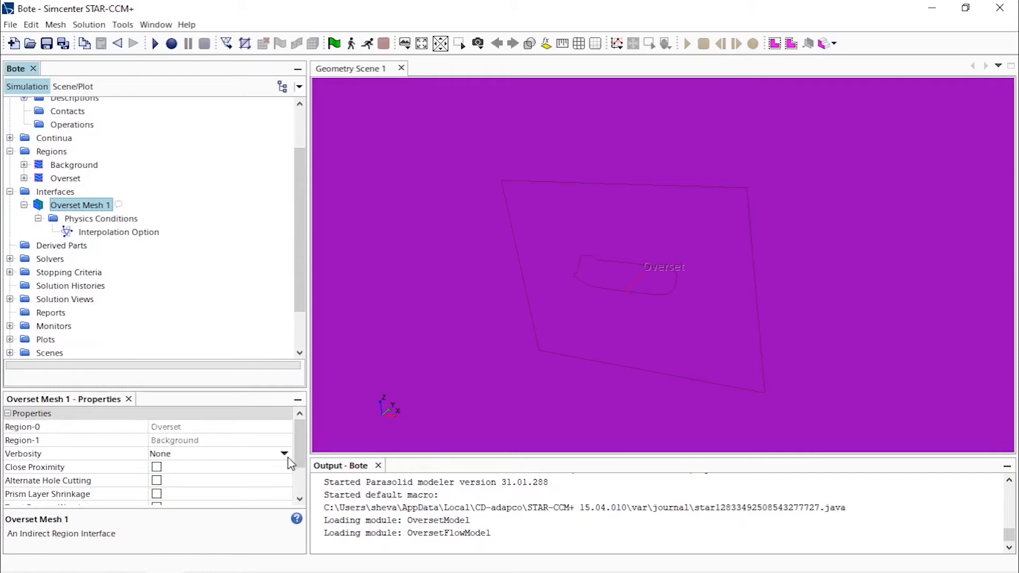
{"action": "left_click", "coordinate": [300, 499]}
{"action": "left_click", "coordinate": [301, 499]}
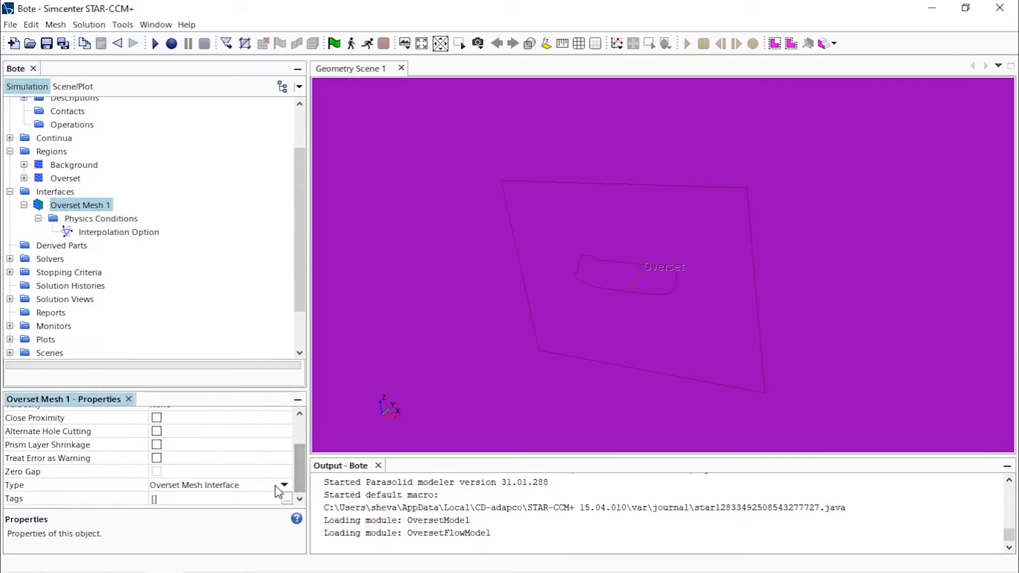
{"action": "scroll", "coordinate": [299, 443], "scroll_direction": "up", "scroll_amount": 2}
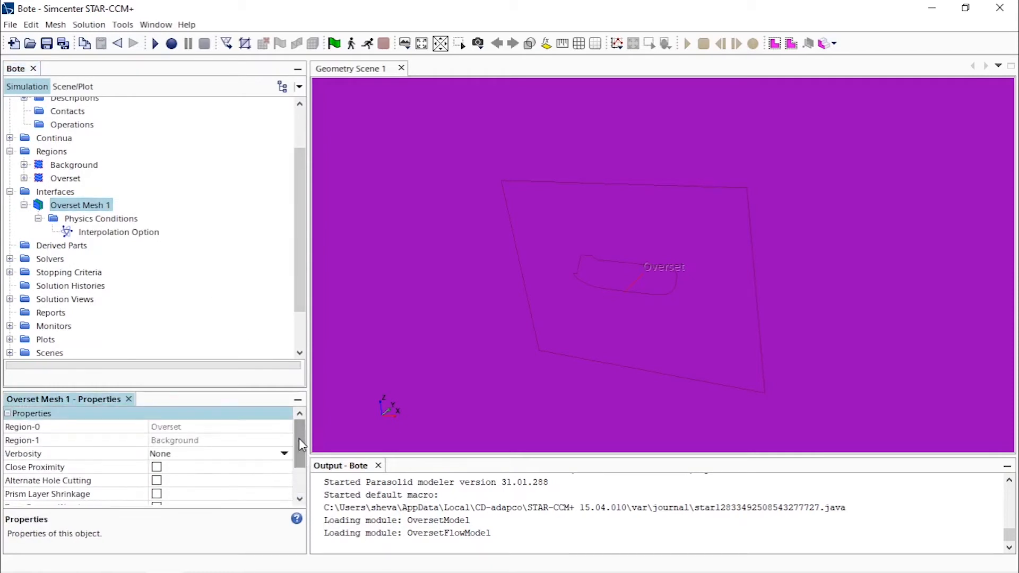
{"action": "left_click", "coordinate": [24, 205]}
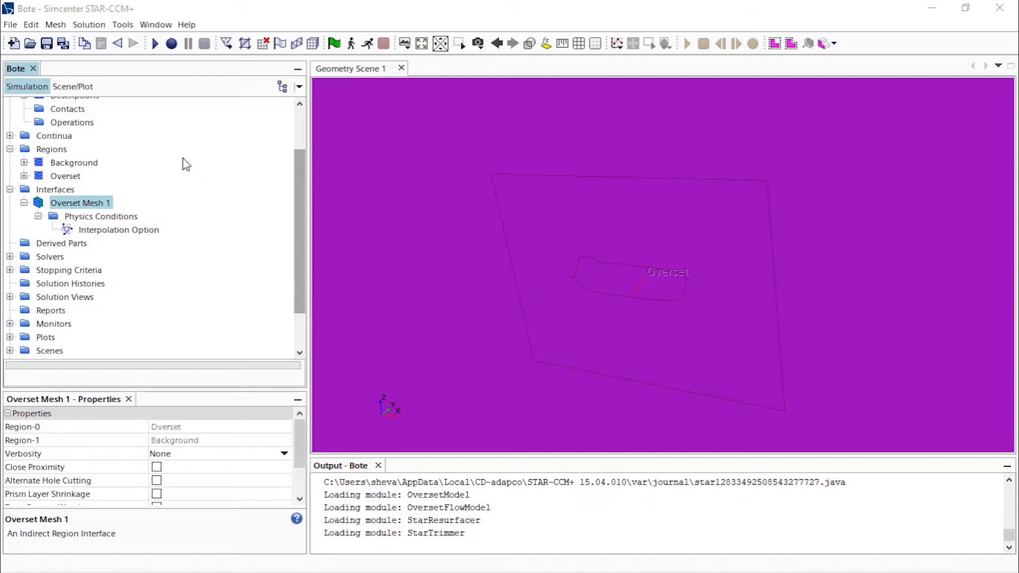
Create an Automated Mesh operation for the Background part with the Surface Remesher and Trimmed Cell Mesher.
{"action": "scroll", "coordinate": [79, 180], "scroll_direction": "up", "scroll_amount": 2}
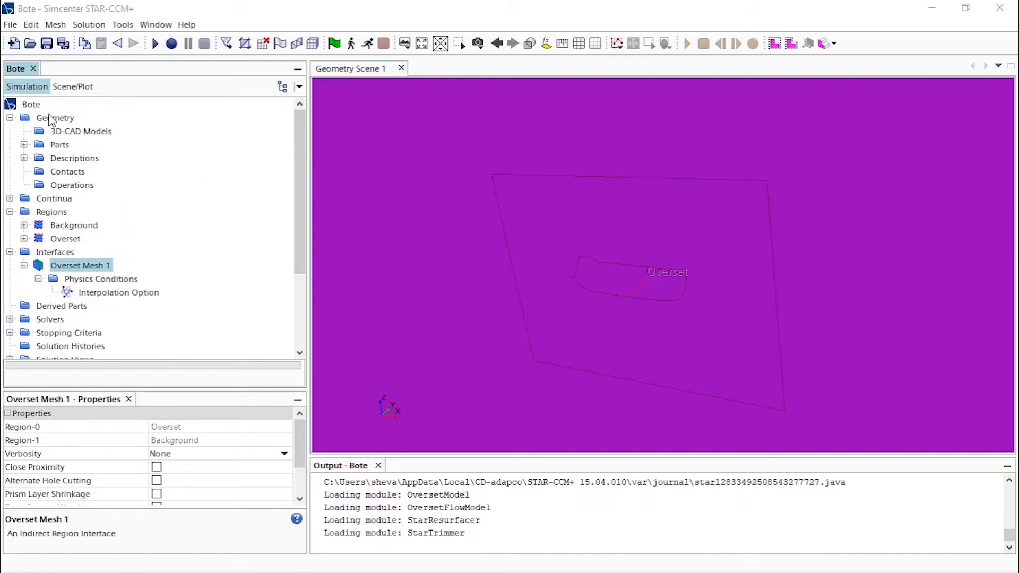
{"action": "right_click", "coordinate": [80, 186]}
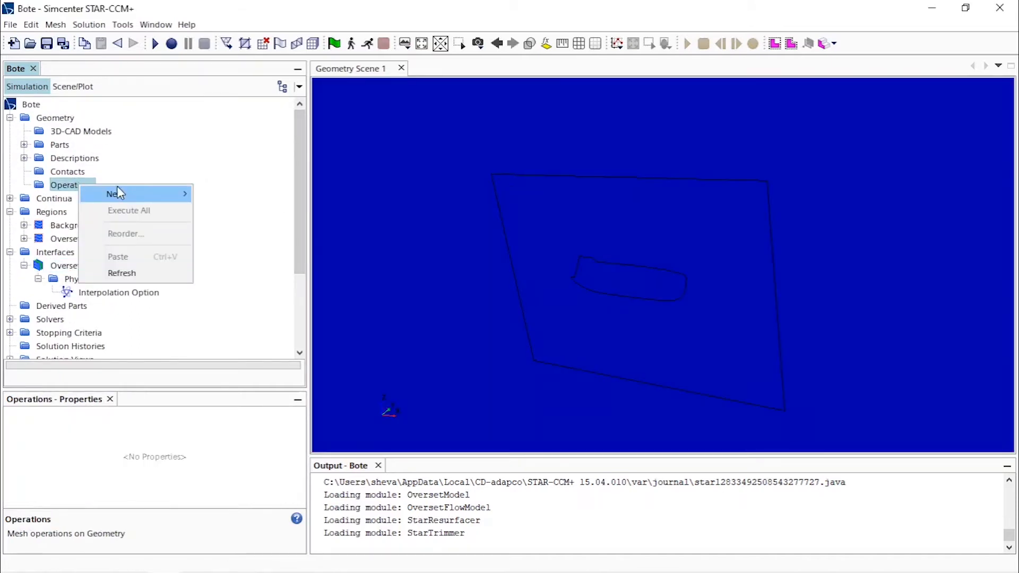
{"action": "mouse_move", "coordinate": [138, 194]}
{"action": "mouse_move", "coordinate": [251, 229]}
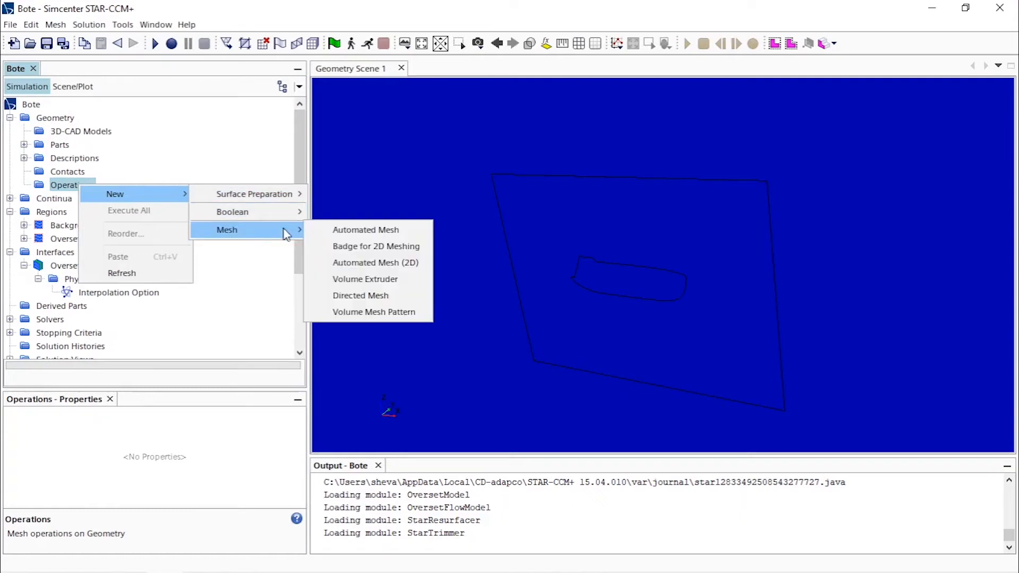
{"action": "left_click", "coordinate": [401, 232]}
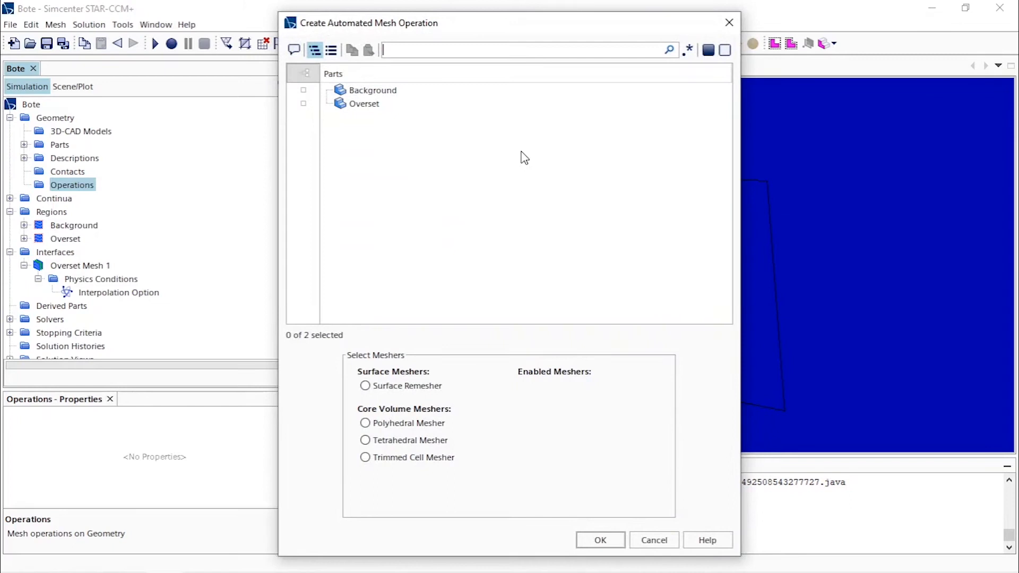
{"action": "left_click", "coordinate": [304, 90]}
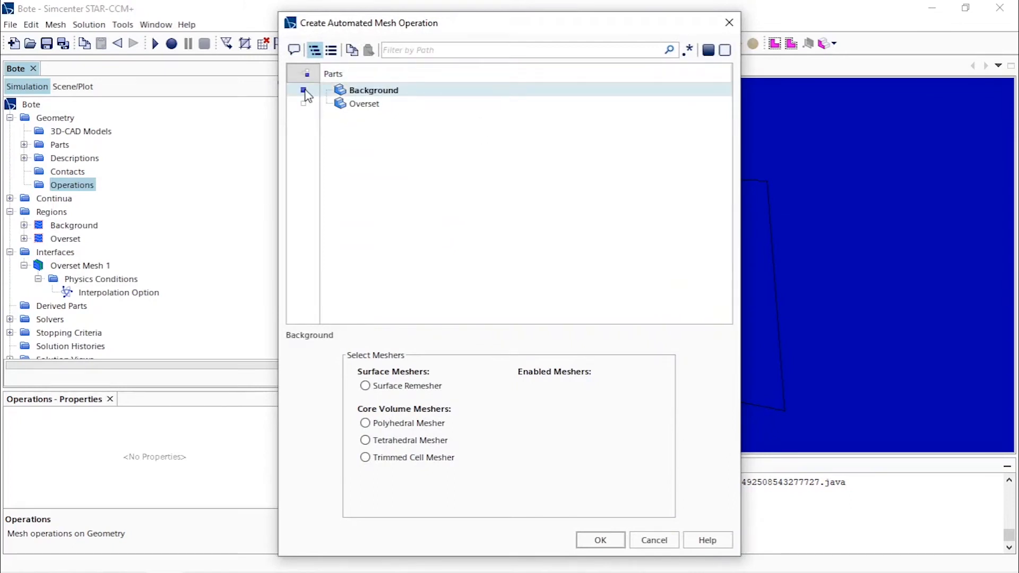
{"action": "left_click", "coordinate": [366, 385]}
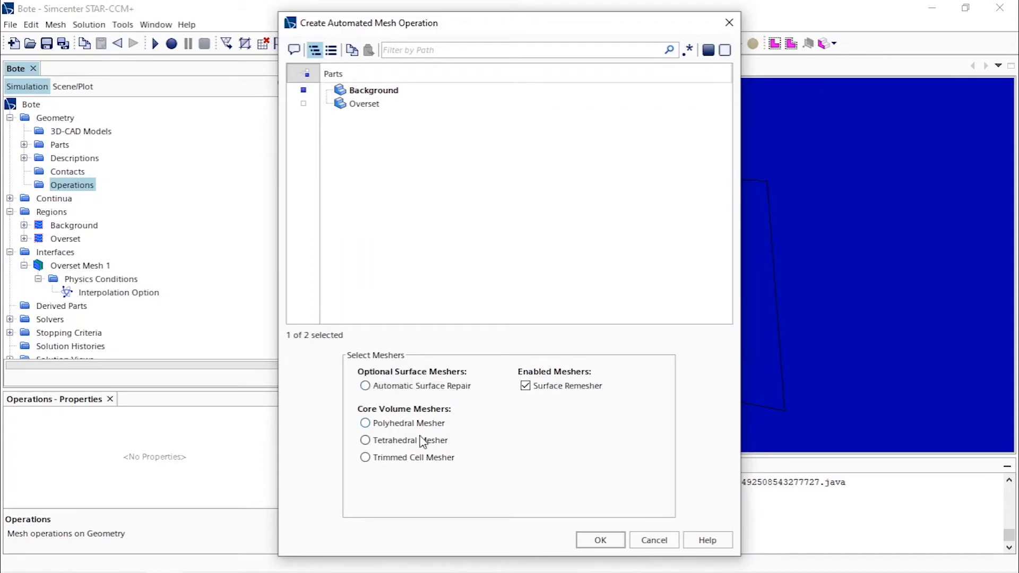
{"action": "left_click", "coordinate": [365, 458]}
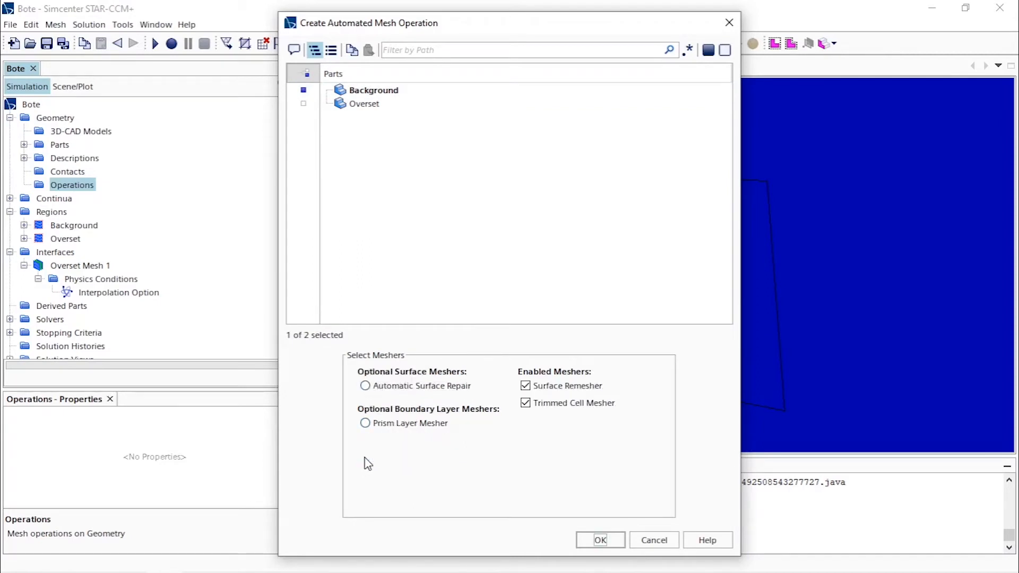
{"action": "left_click", "coordinate": [605, 540]}
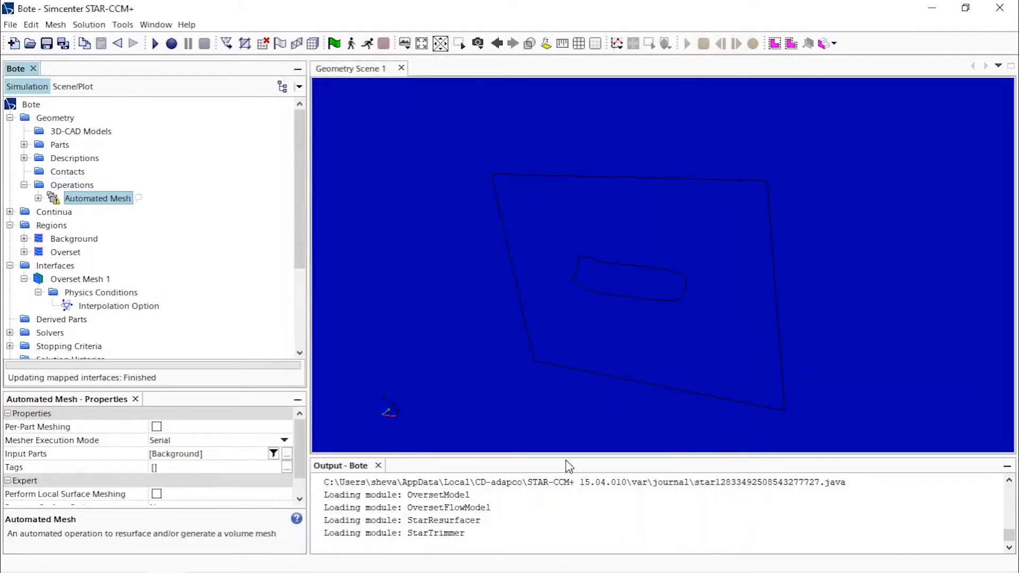
Rename the automated mesh operation as Background.
{"action": "right_click", "coordinate": [92, 197]}
{"action": "left_click", "coordinate": [171, 393]}
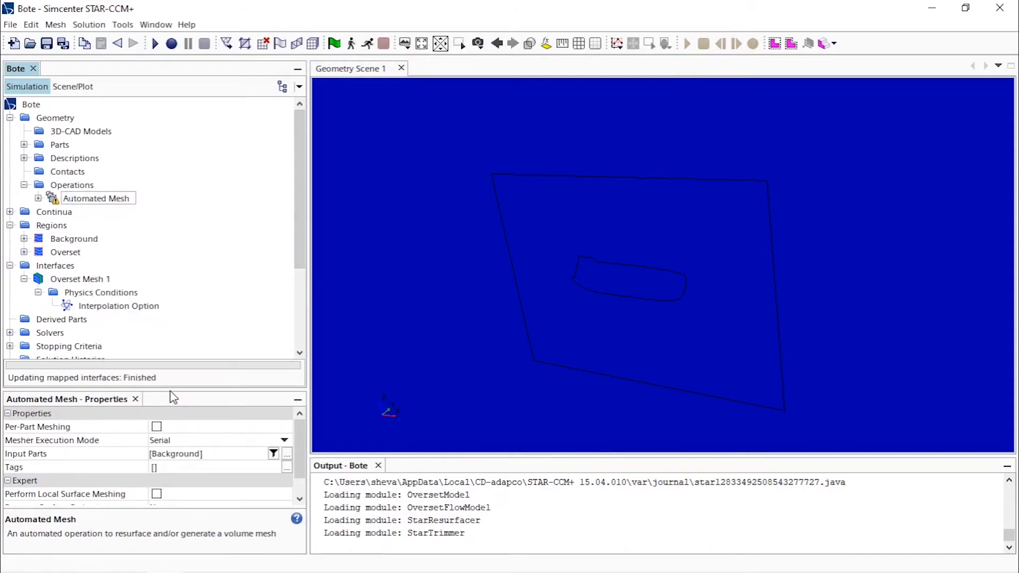
{"action": "type", "text": "Bacqoru"}
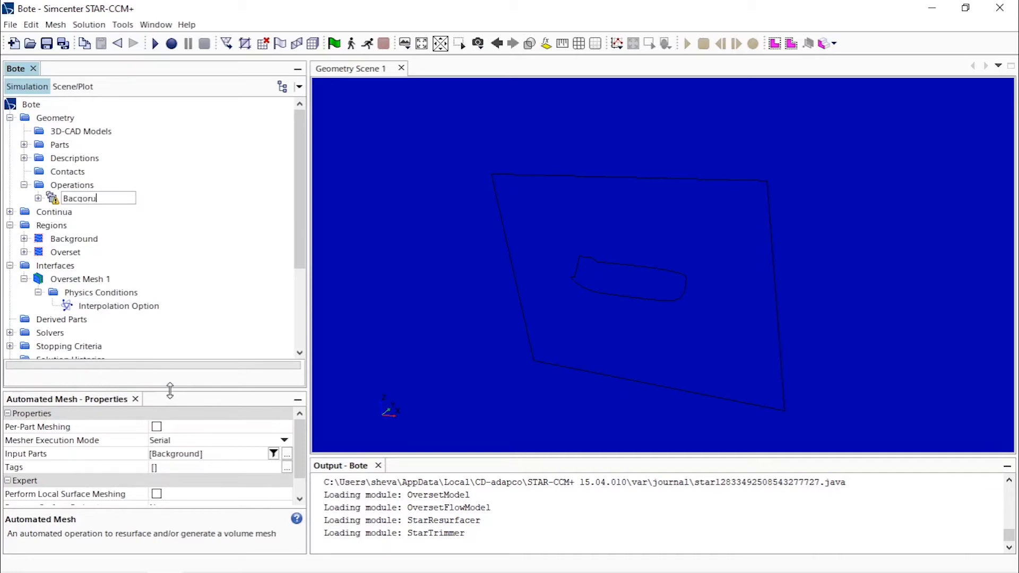
{"action": "key", "text": "BackSpace"}
{"action": "key", "text": "BackSpace"}
{"action": "key", "text": "BackSpace"}
{"action": "key", "text": "BackSpace"}
{"action": "type", "text": "kgrouund"}
{"action": "key", "text": "BackSpace"}
{"action": "key", "text": "BackSpace"}
{"action": "key", "text": "BackSpace"}
{"action": "key", "text": "BackSpace"}
{"action": "type", "text": "und"}
{"action": "key", "text": "Return"}
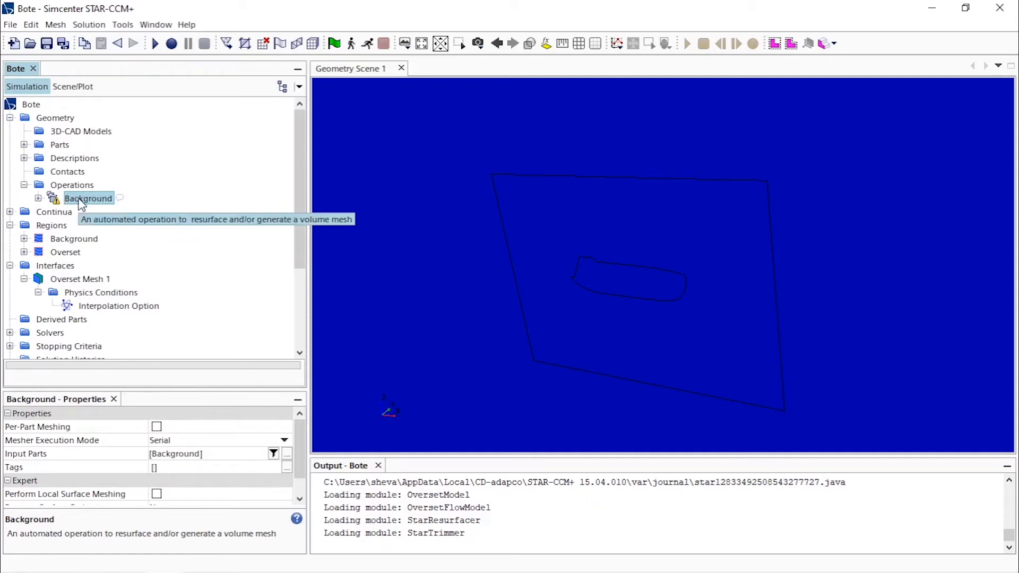
Duplicate the Background mesh operation and rename the copy as Overset.
{"action": "left_click_drag", "start_coordinate": [94, 199], "coordinate": [83, 183]}
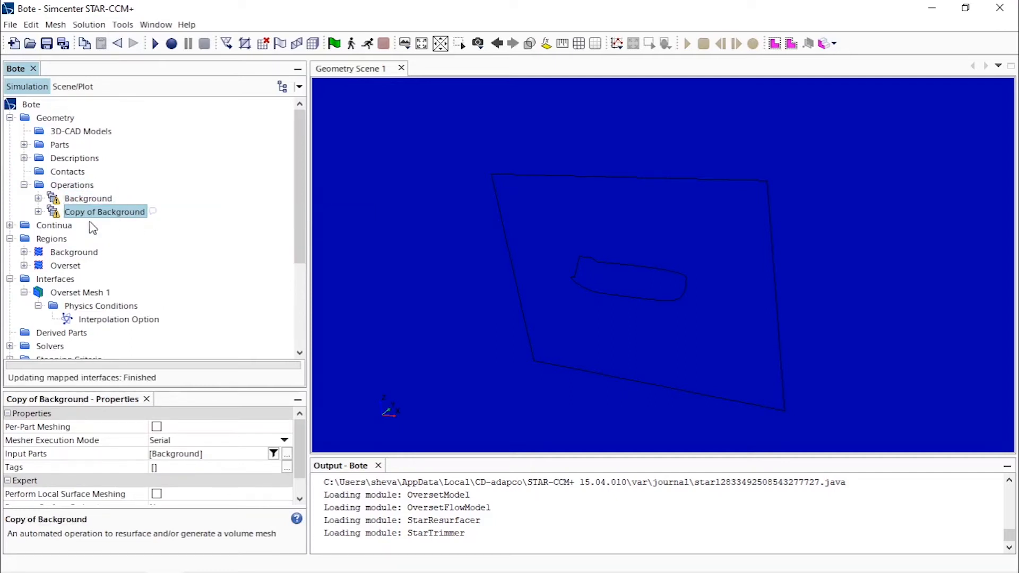
{"action": "right_click", "coordinate": [91, 210]}
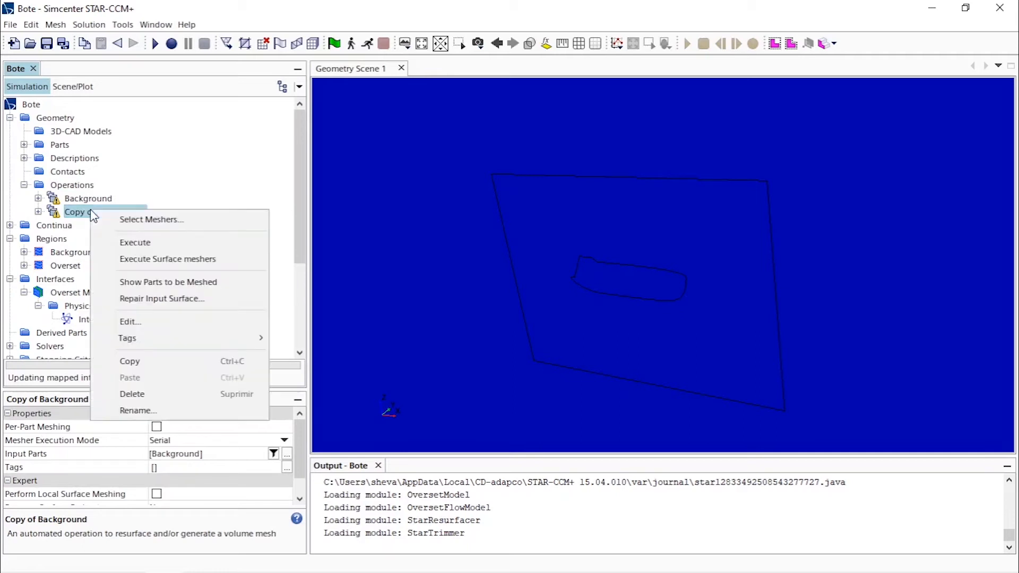
{"action": "left_click", "coordinate": [171, 411]}
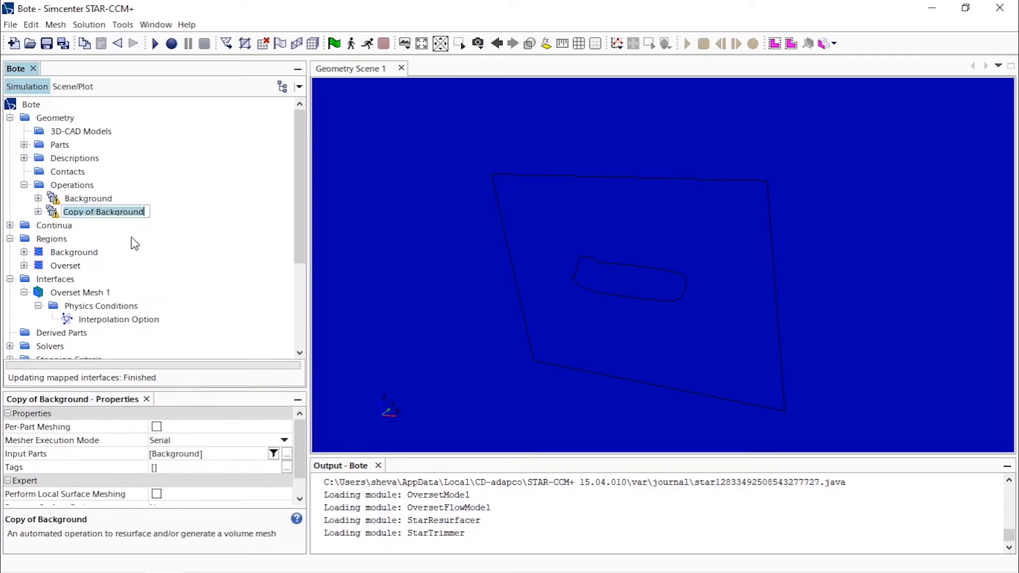
{"action": "type", "text": "Overset"}
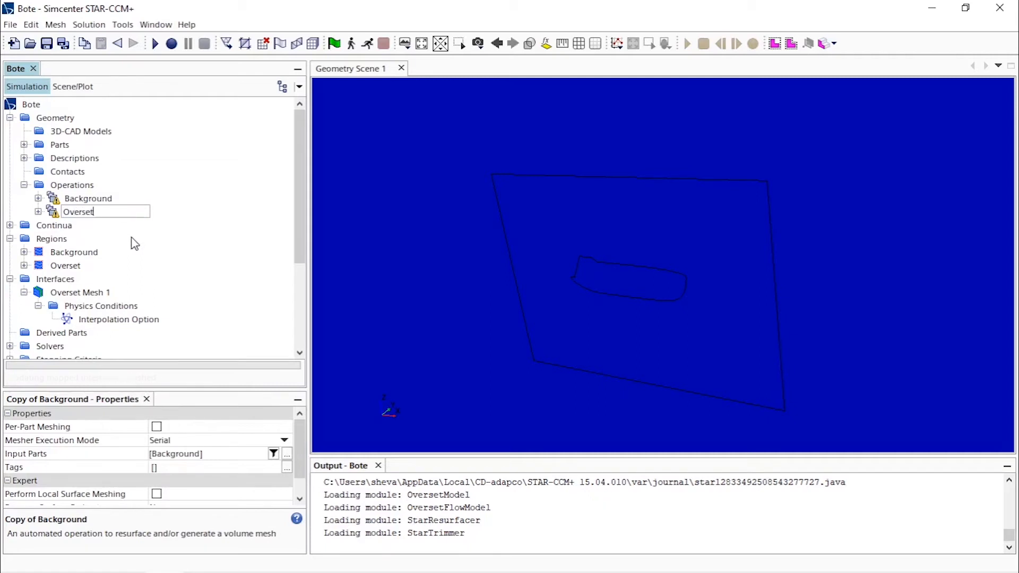
{"action": "key", "text": "Return"}
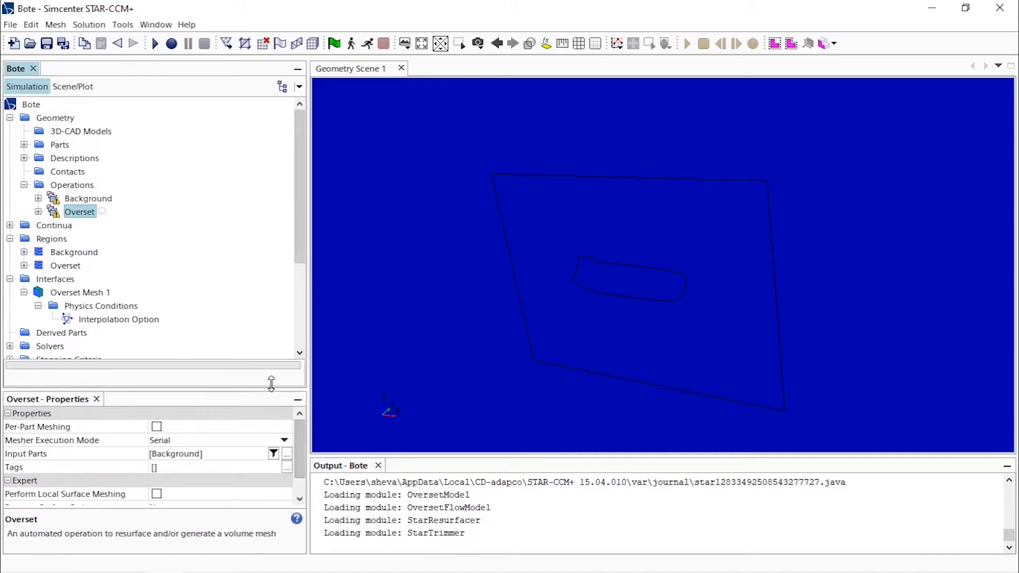
Change the input parts of the Overset mesh operation so that only the Overset part is selected instead of Background.
{"action": "left_click_drag", "start_coordinate": [271, 391], "coordinate": [258, 312]}
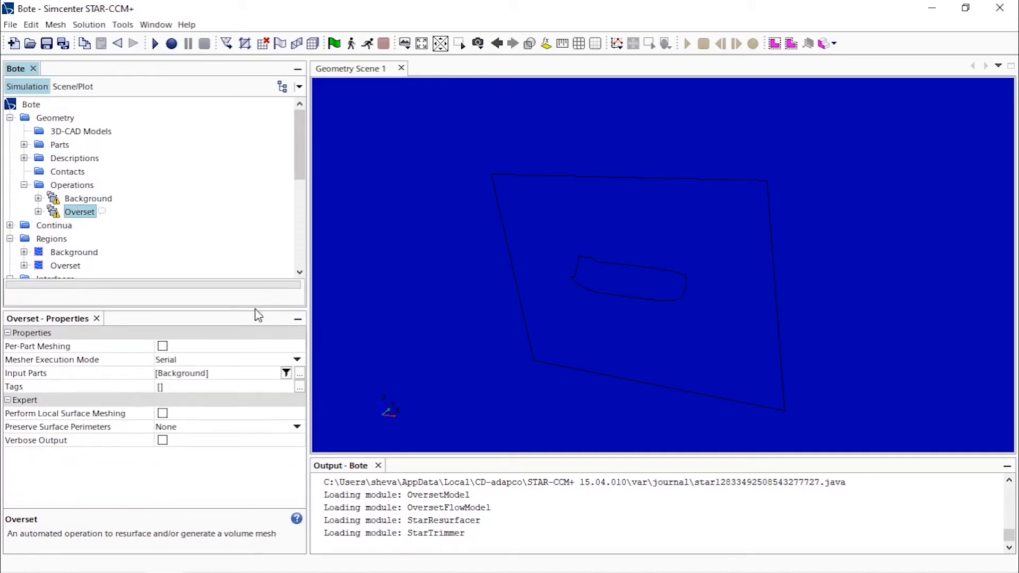
{"action": "left_click", "coordinate": [79, 198]}
{"action": "left_click", "coordinate": [82, 212]}
{"action": "left_click", "coordinate": [299, 374]}
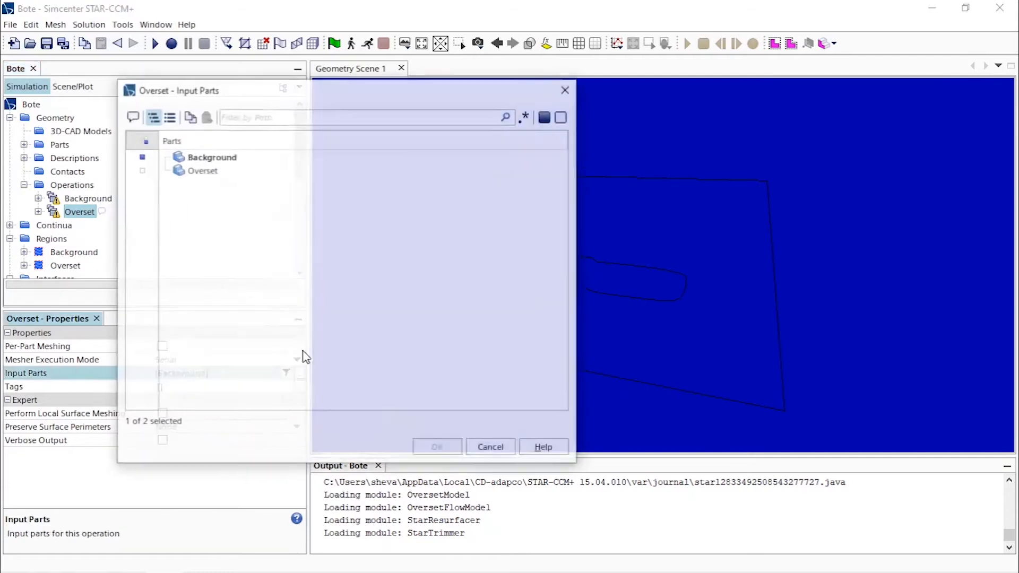
{"action": "left_click_drag", "start_coordinate": [288, 91], "coordinate": [480, 101]}
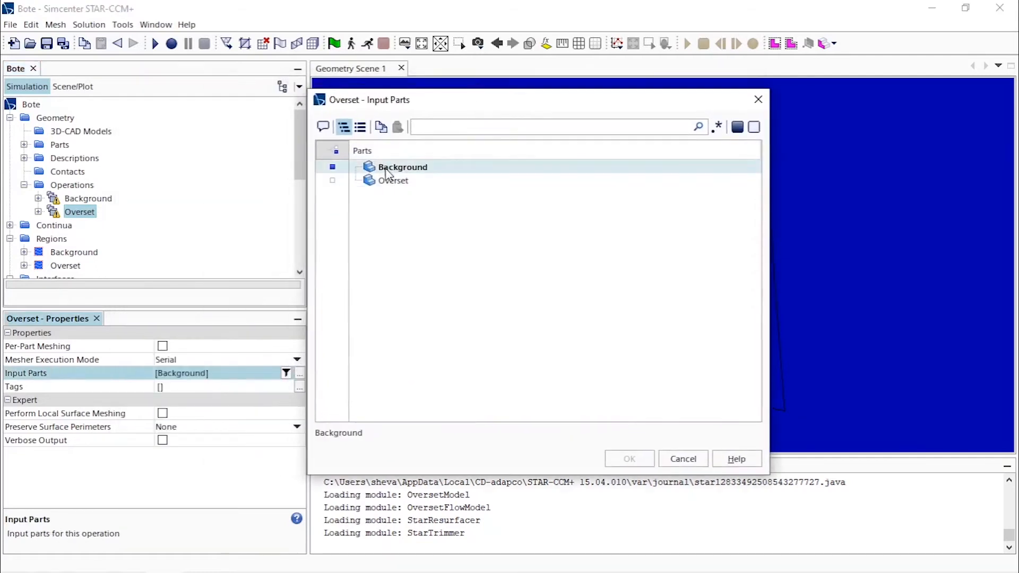
{"action": "left_click", "coordinate": [332, 167]}
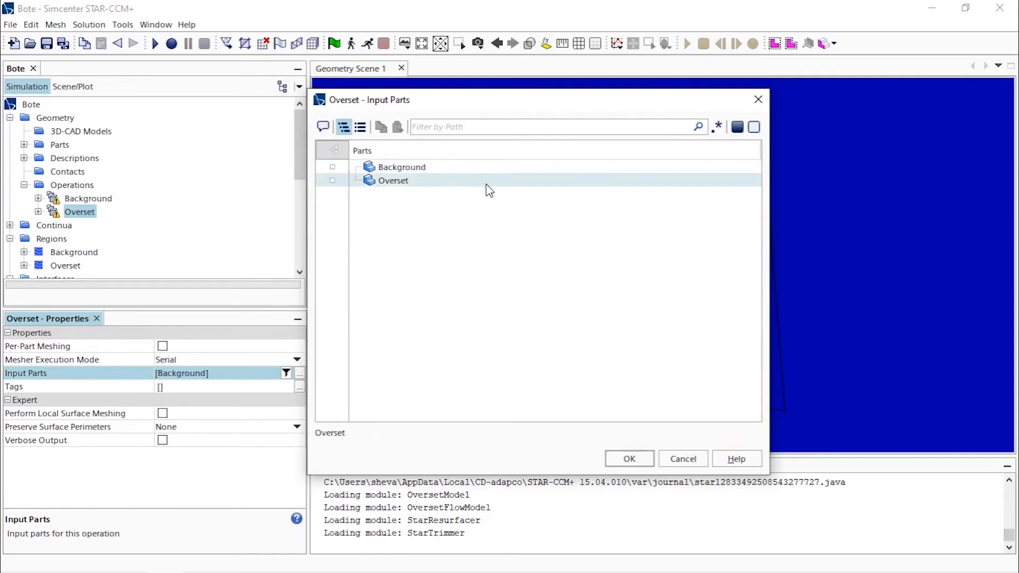
{"action": "left_click", "coordinate": [333, 181]}
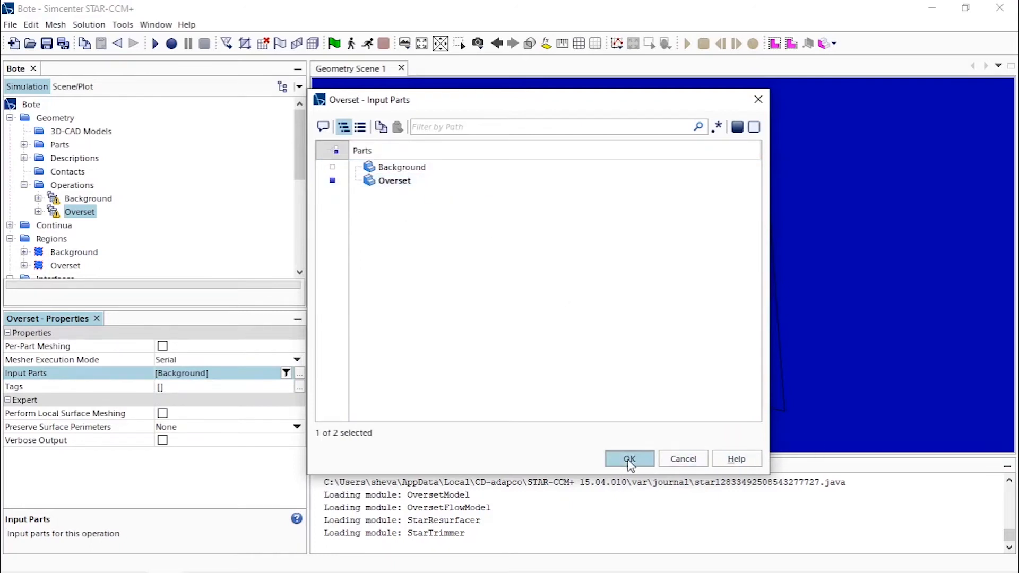
{"action": "left_click", "coordinate": [631, 459]}
{"action": "left_click", "coordinate": [20, 194]}
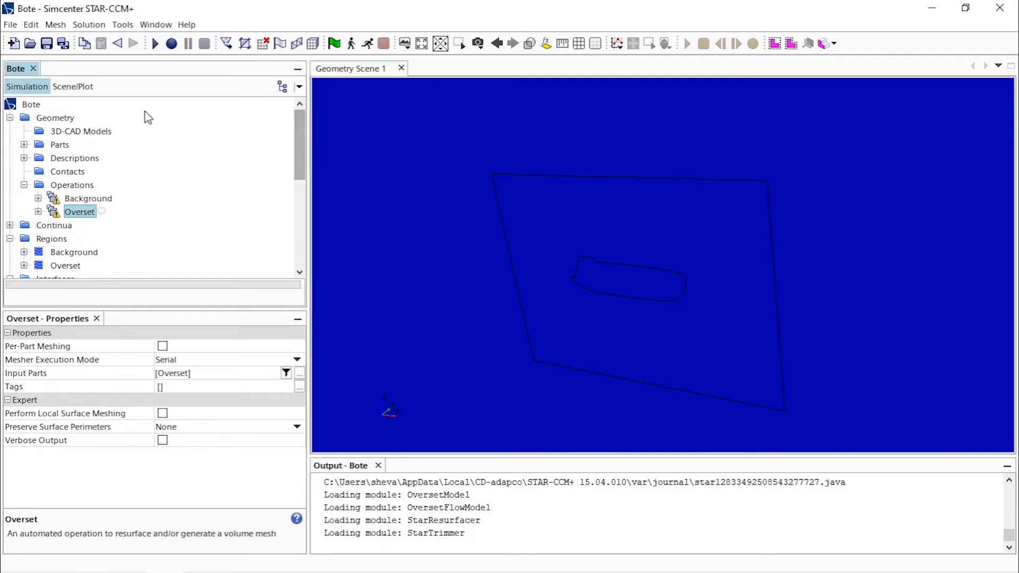
Start a new block shape part and set its X corner coordinates to -28 m and 50 m.
{"action": "left_click", "coordinate": [63, 144]}
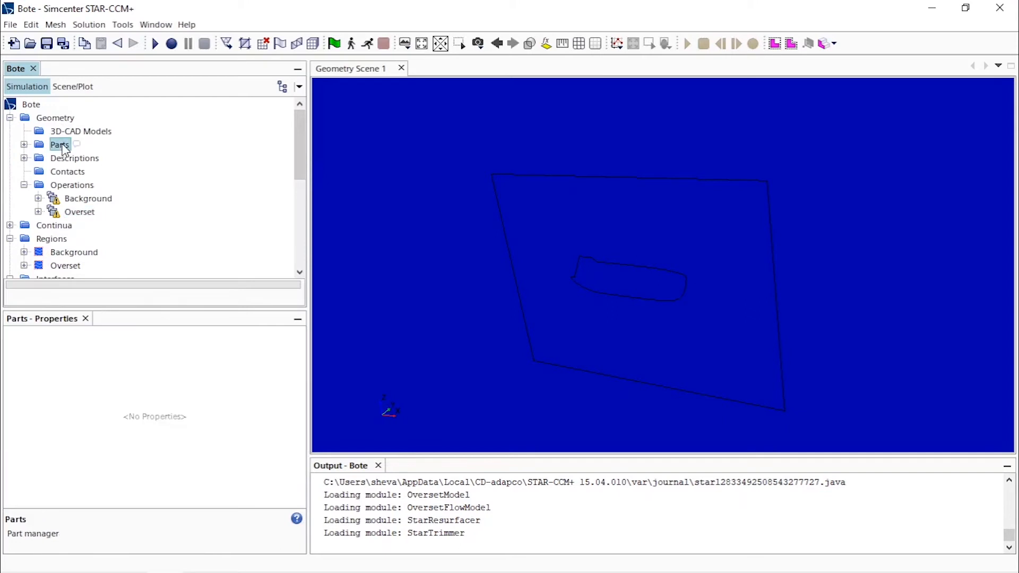
{"action": "right_click", "coordinate": [64, 149]}
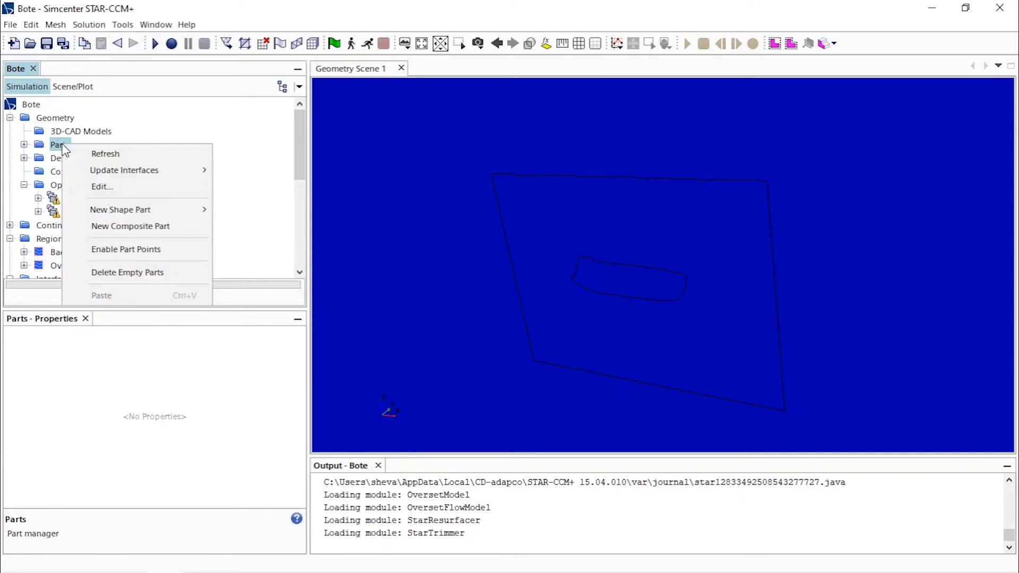
{"action": "mouse_move", "coordinate": [199, 210]}
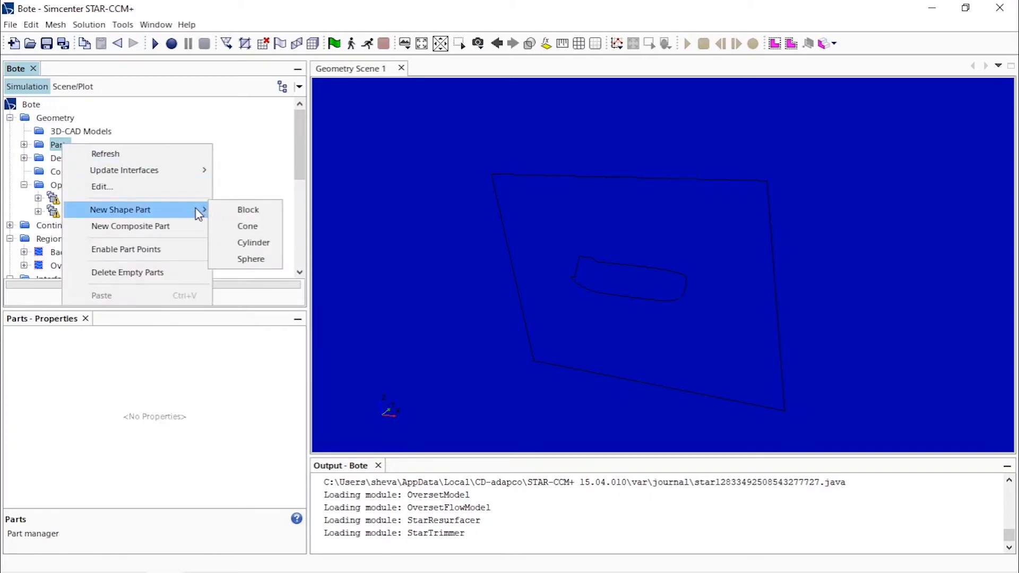
{"action": "left_click", "coordinate": [268, 213]}
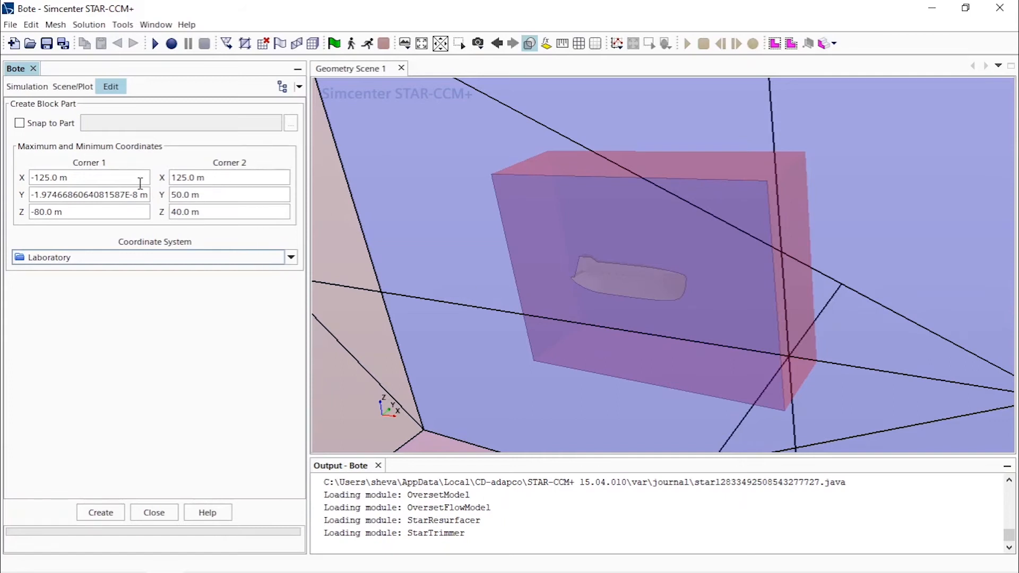
{"action": "triple_click", "coordinate": [92, 172]}
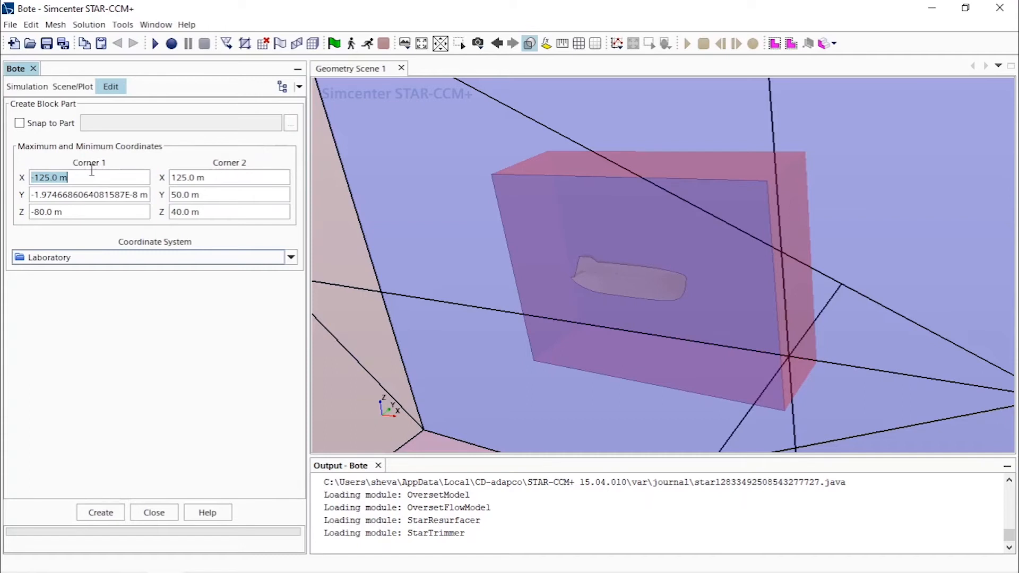
{"action": "type", "text": "-28"}
{"action": "double_click", "coordinate": [189, 175]}
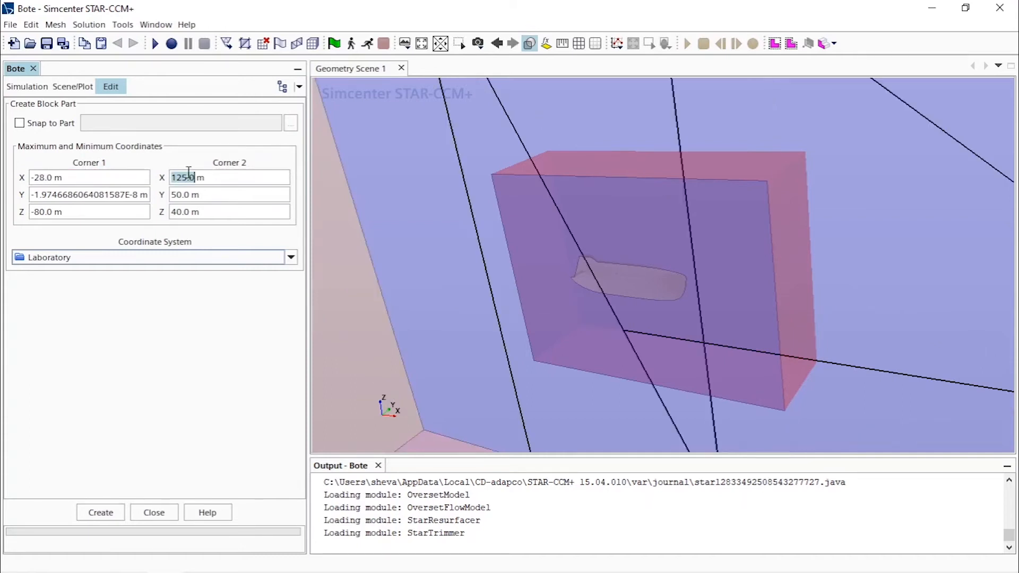
{"action": "type", "text": "50"}
Set the block's Y corner coordinates to 0 m and 12 m.
{"action": "double_click", "coordinate": [120, 194]}
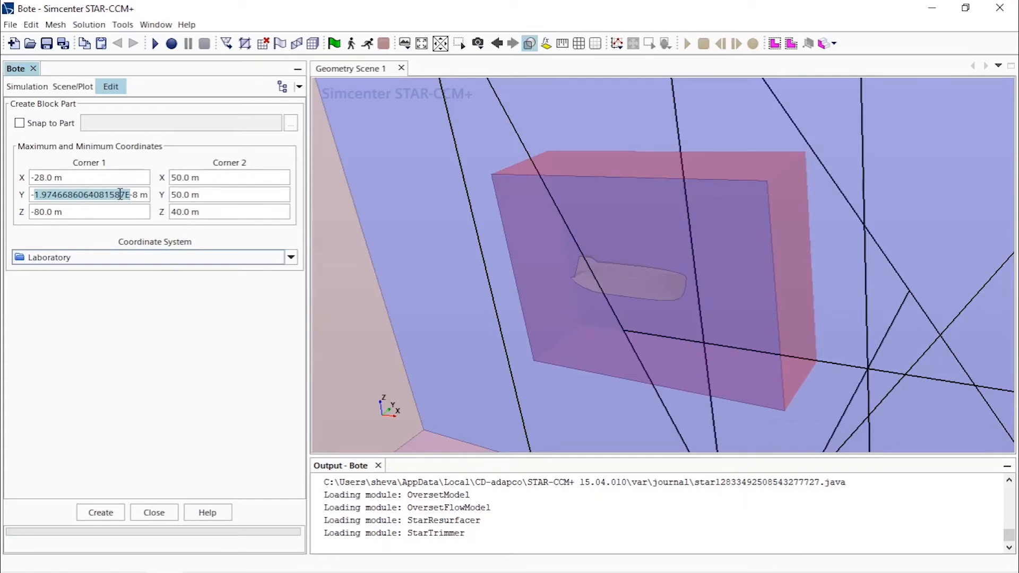
{"action": "key", "text": "BackSpace"}
{"action": "key", "text": "BackSpace"}
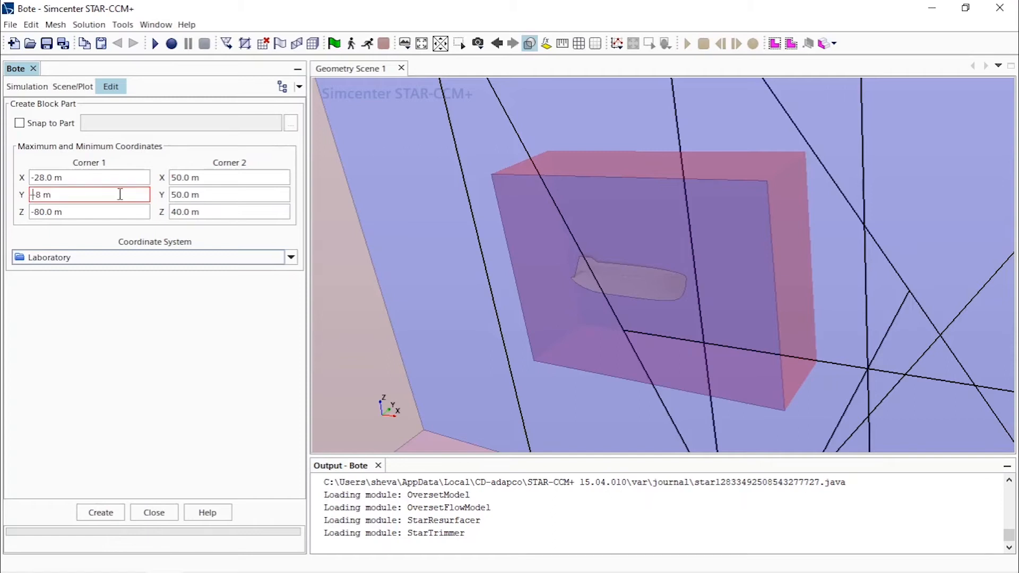
{"action": "key", "text": "Delete"}
{"action": "key", "text": "Delete"}
{"action": "key", "text": "Delete"}
{"action": "key", "text": "Delete"}
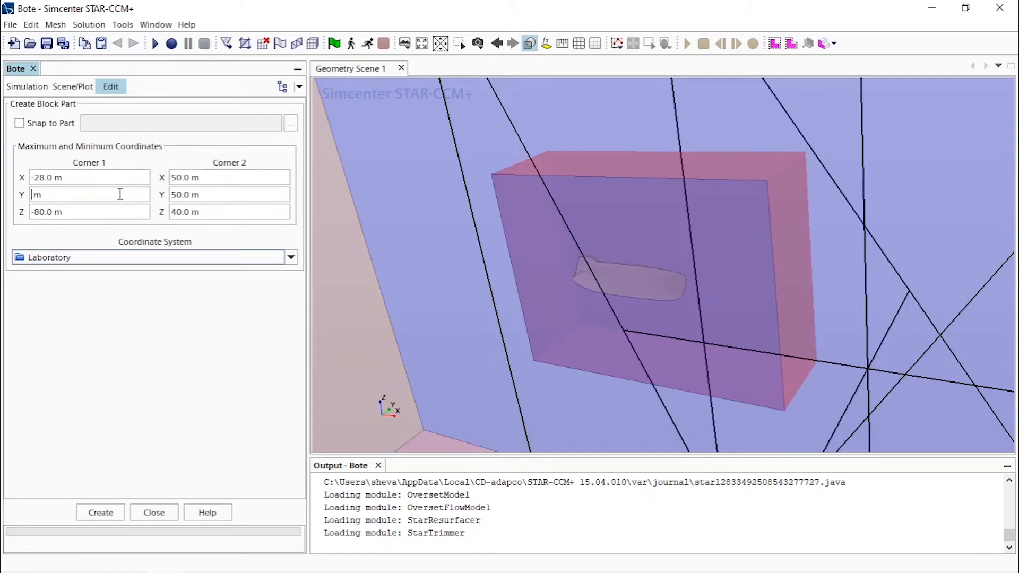
{"action": "type", "text": "0.0"}
{"action": "left_click", "coordinate": [213, 196]}
{"action": "type", "text": "12.0 m"}
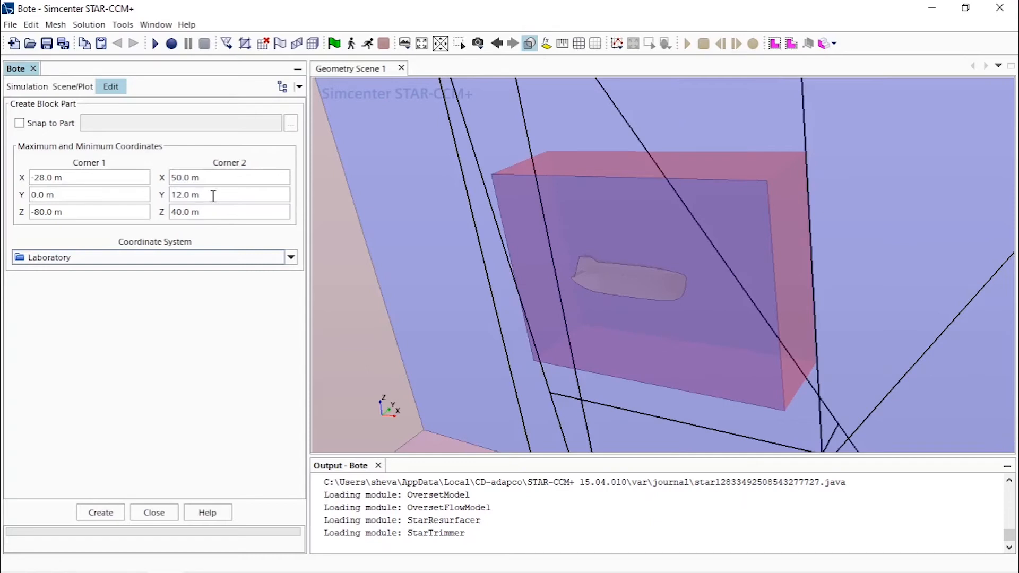
Set the block's Z corner coordinates to -45 m and 0 m.
{"action": "left_click", "coordinate": [115, 214]}
{"action": "type", "text": "40.0 m"}
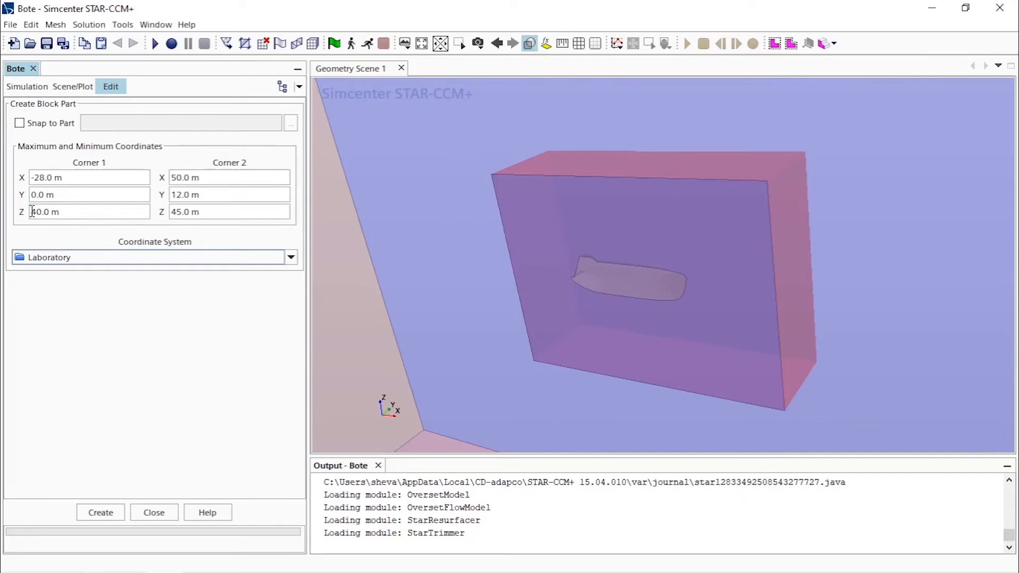
{"action": "type", "text": "-45"}
{"action": "key", "text": "Delete"}
{"action": "key", "text": "Delete"}
{"action": "key", "text": "Delete"}
{"action": "type", "text": "."}
{"action": "key", "text": "Return"}
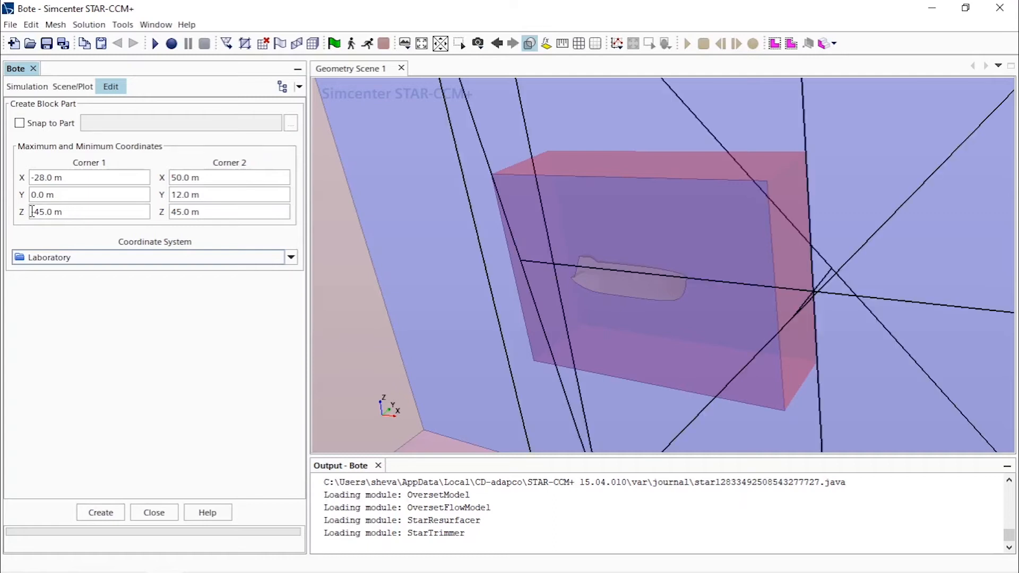
{"action": "left_click", "coordinate": [193, 211]}
{"action": "type", "text": "0"}
{"action": "key", "text": "Return"}
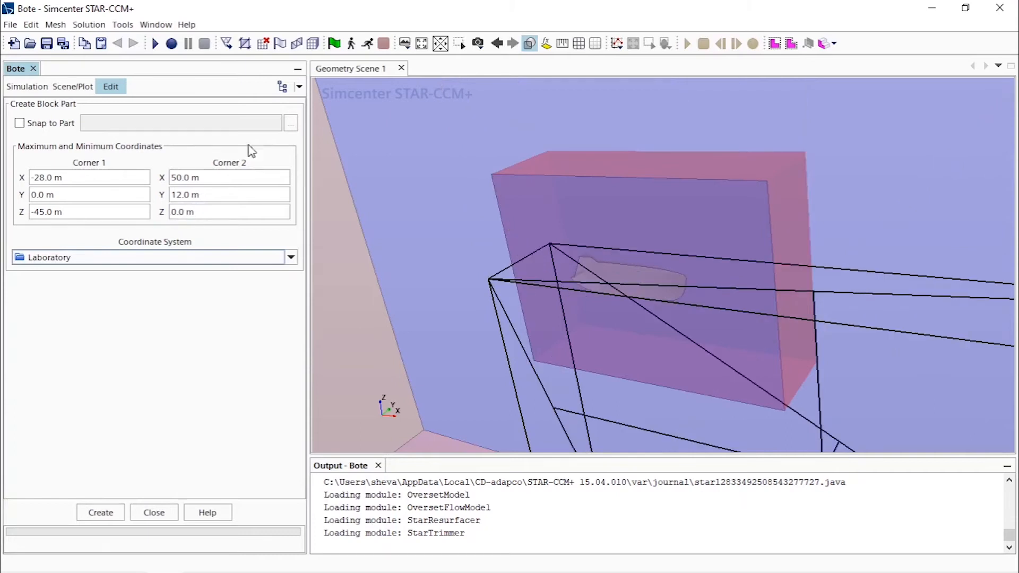
Check the block's preview and corner coordinates against the domain, create the block part and finish the block definition.
{"action": "scroll", "coordinate": [525, 289], "scroll_direction": "up", "scroll_amount": 1}
{"action": "scroll", "coordinate": [525, 288], "scroll_direction": "down", "scroll_amount": 5}
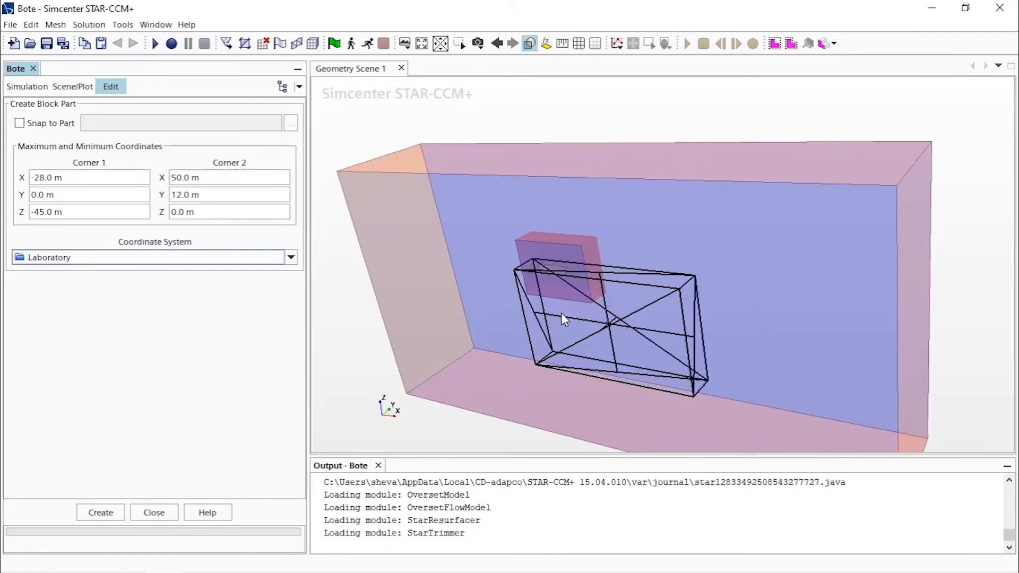
{"action": "scroll", "coordinate": [570, 340], "scroll_direction": "up", "scroll_amount": 2}
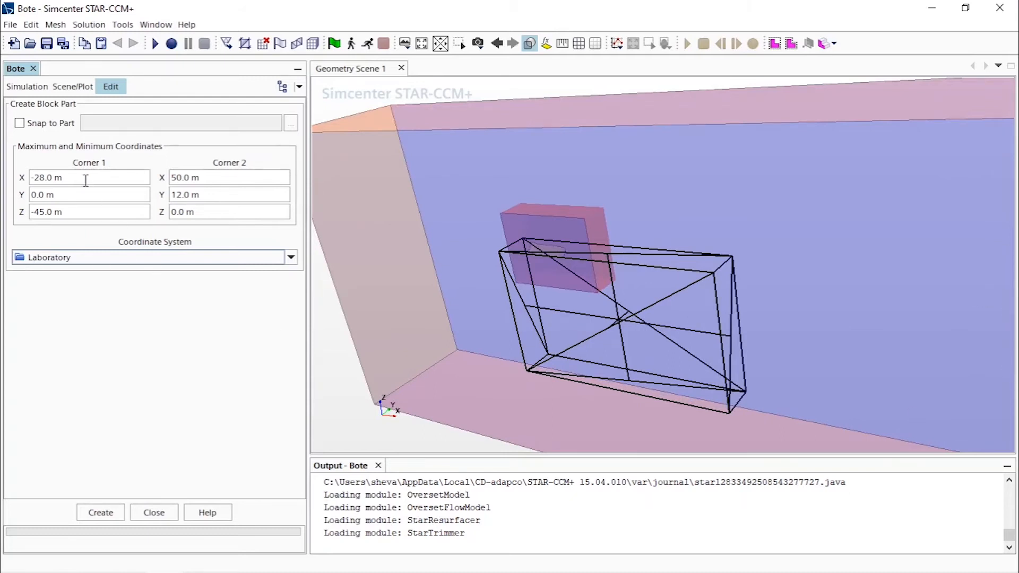
{"action": "left_click", "coordinate": [192, 178]}
{"action": "left_click", "coordinate": [88, 196]}
{"action": "left_click", "coordinate": [217, 196]}
{"action": "left_click", "coordinate": [113, 212]}
{"action": "left_click", "coordinate": [218, 211]}
{"action": "left_click", "coordinate": [115, 513]}
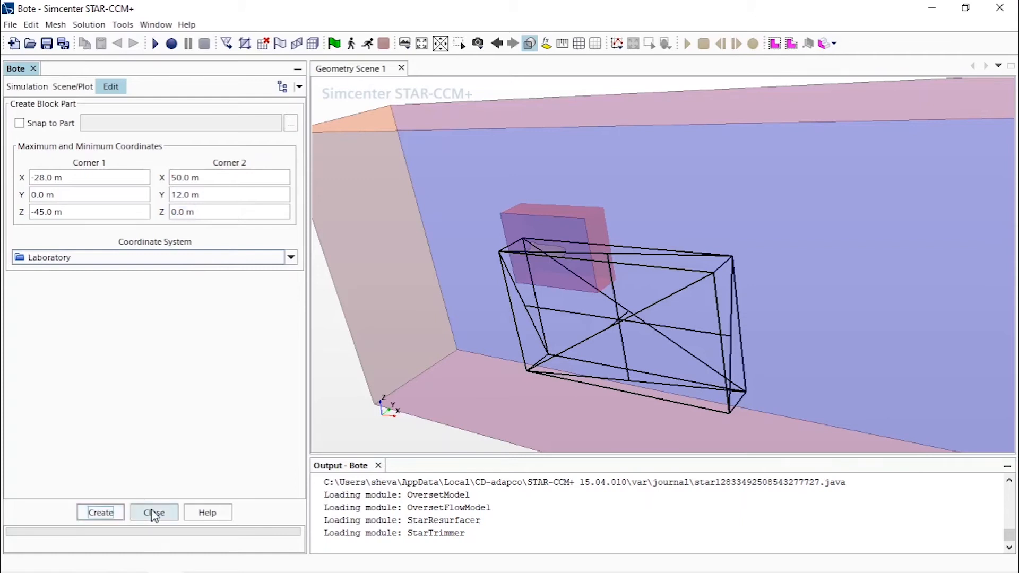
{"action": "left_click", "coordinate": [154, 512]}
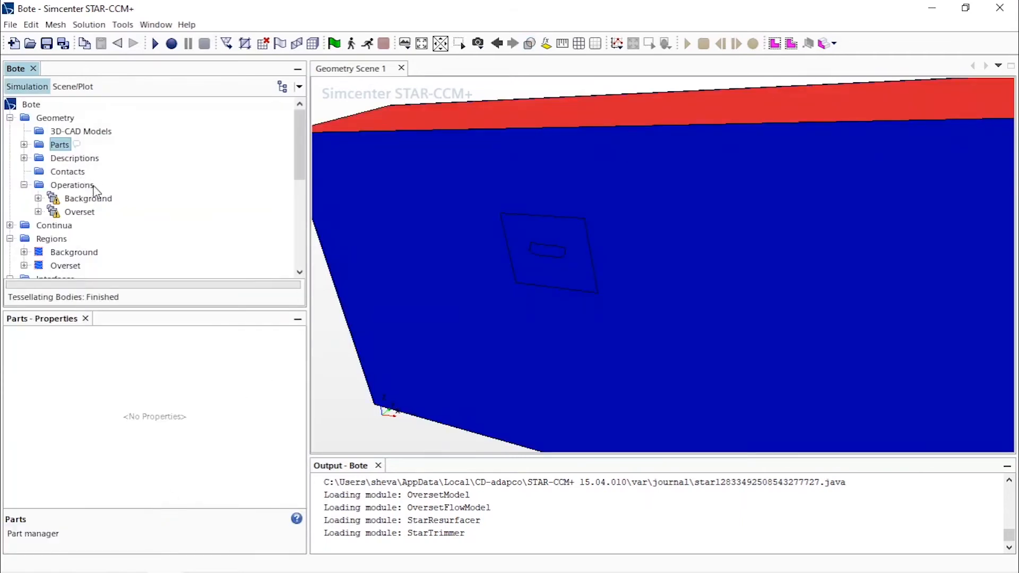
Rename the new block part as Overlap.
{"action": "left_click", "coordinate": [24, 144]}
{"action": "left_click", "coordinate": [77, 185]}
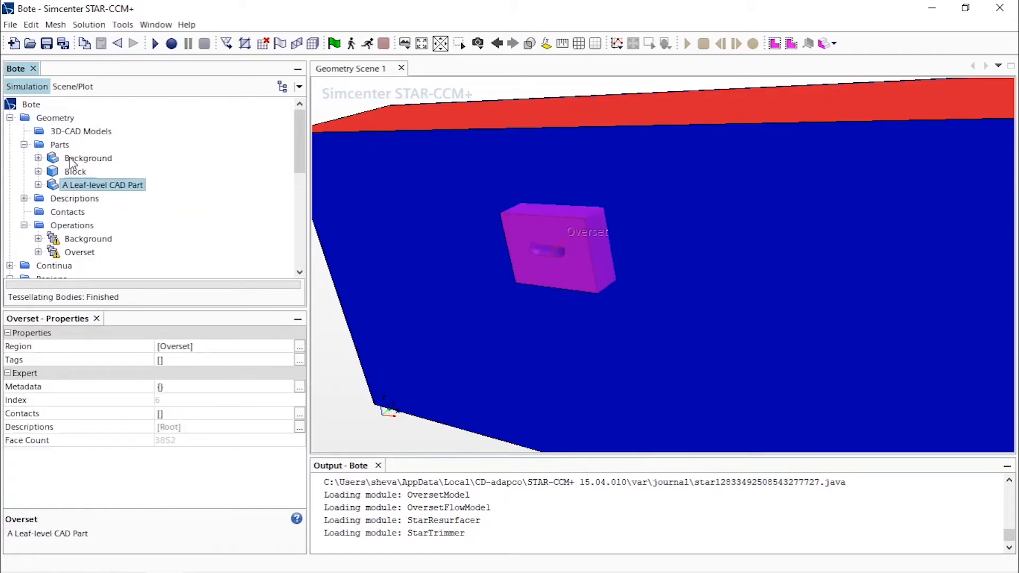
{"action": "left_click", "coordinate": [75, 171]}
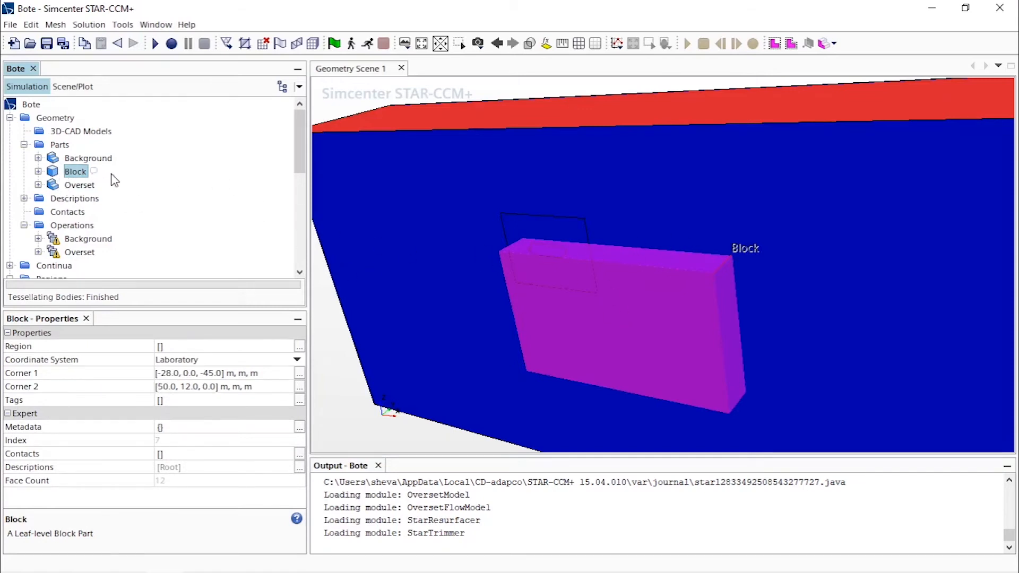
{"action": "right_click", "coordinate": [74, 171]}
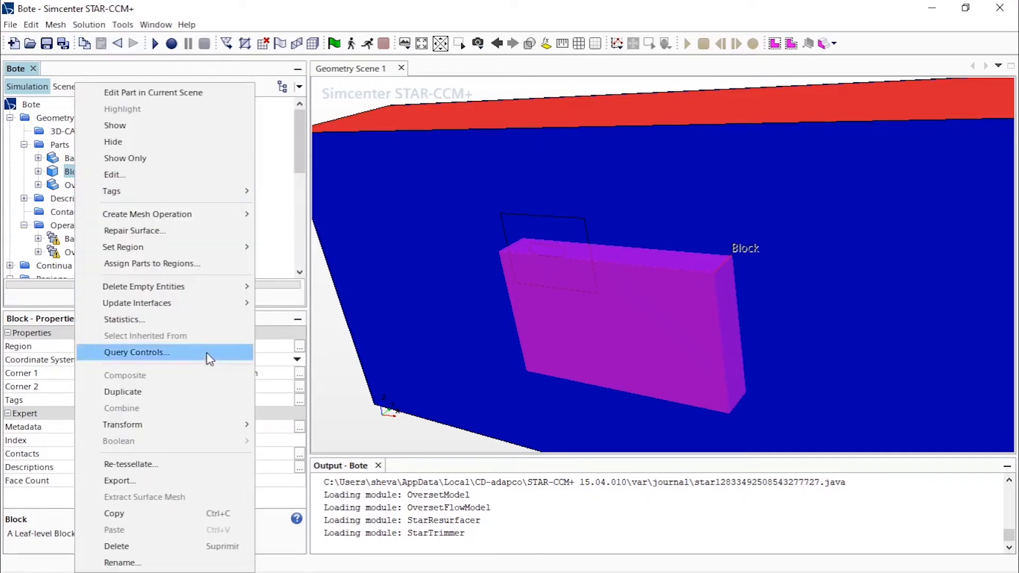
{"action": "left_click", "coordinate": [172, 562]}
{"action": "type", "text": "O"}
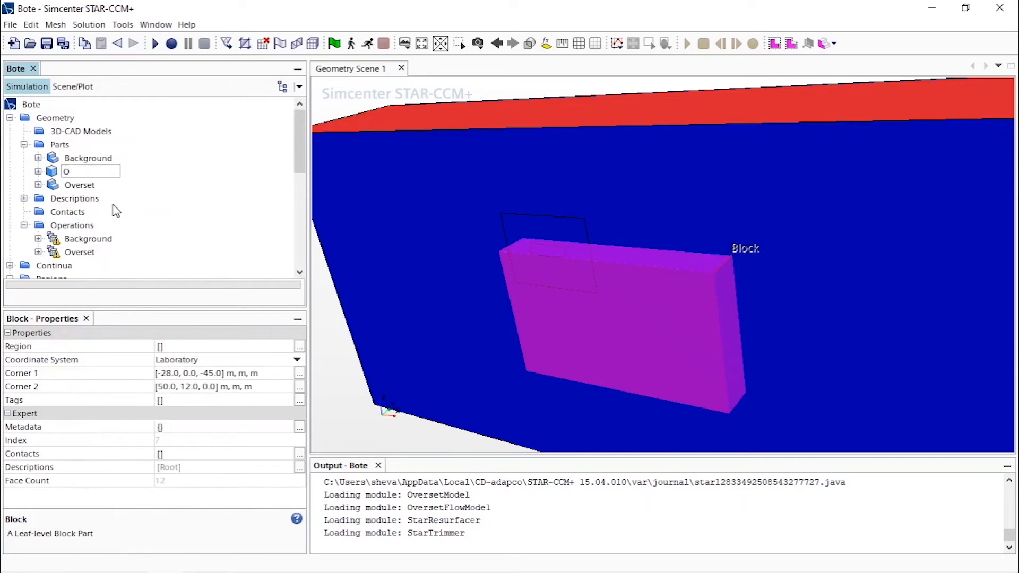
{"action": "type", "text": "verlap"}
{"action": "key", "text": "Return"}
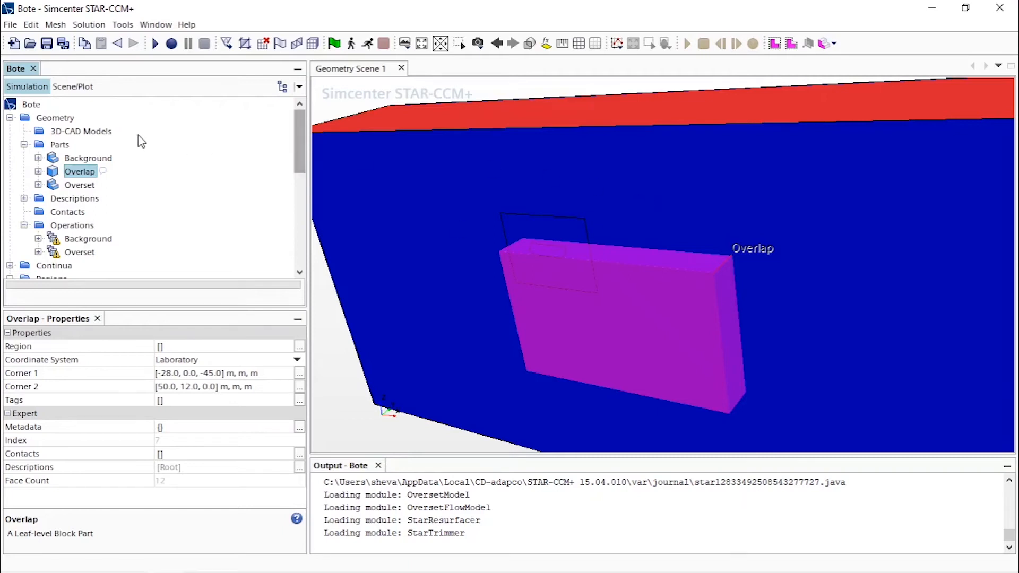
Start a new block shape part and set its Y corner coordinates to 0 m and 50 m.
{"action": "right_click", "coordinate": [67, 147]}
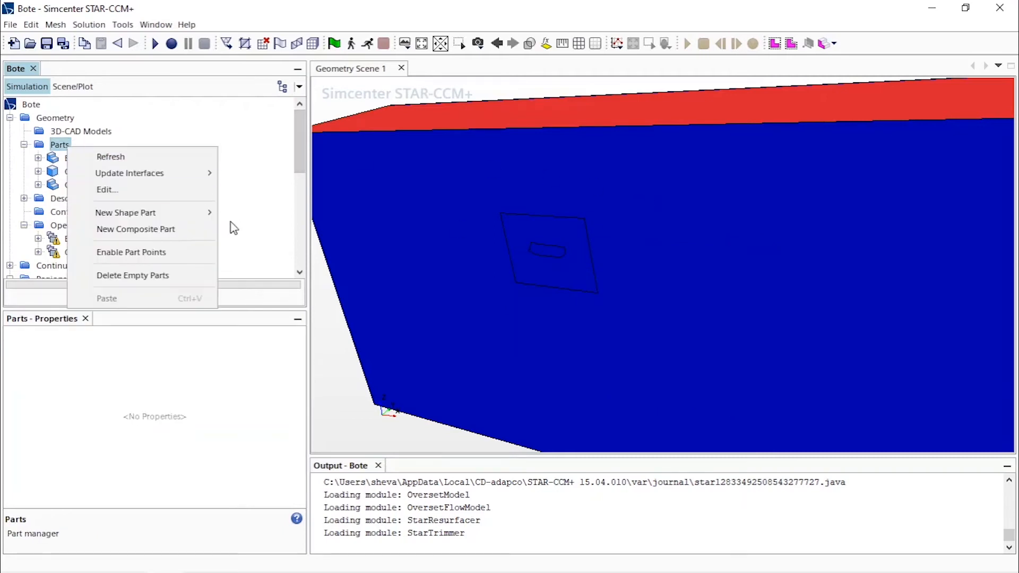
{"action": "mouse_move", "coordinate": [205, 212]}
{"action": "left_click", "coordinate": [271, 212]}
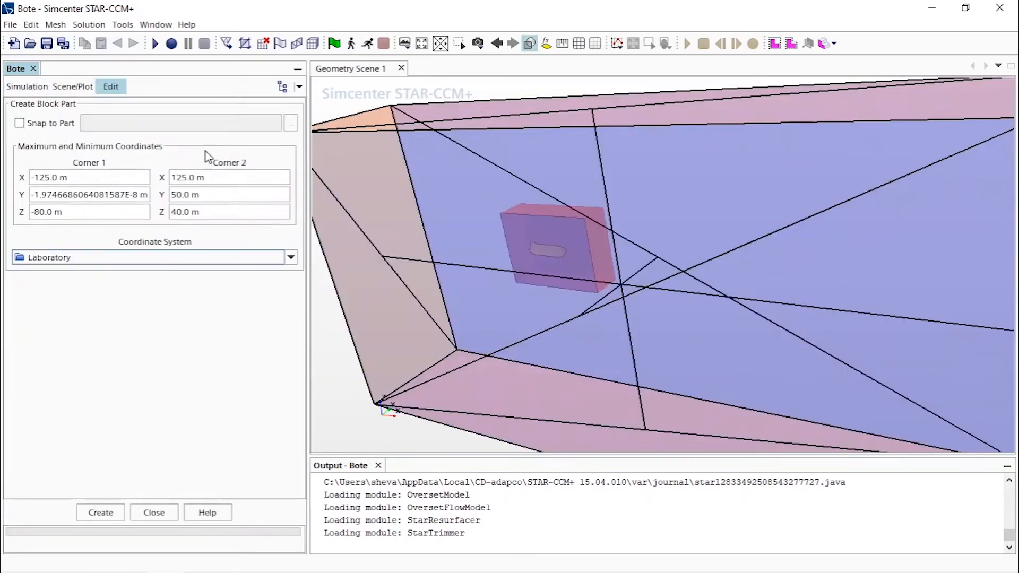
{"action": "left_click", "coordinate": [117, 174]}
{"action": "key", "text": "Left"}
{"action": "key", "text": "shift+End"}
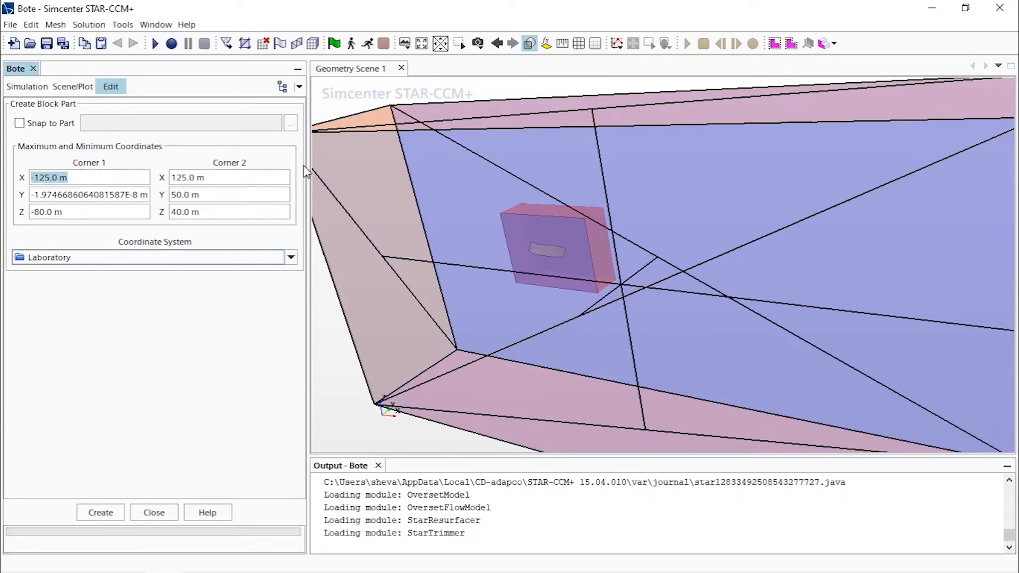
{"action": "left_click", "coordinate": [247, 177]}
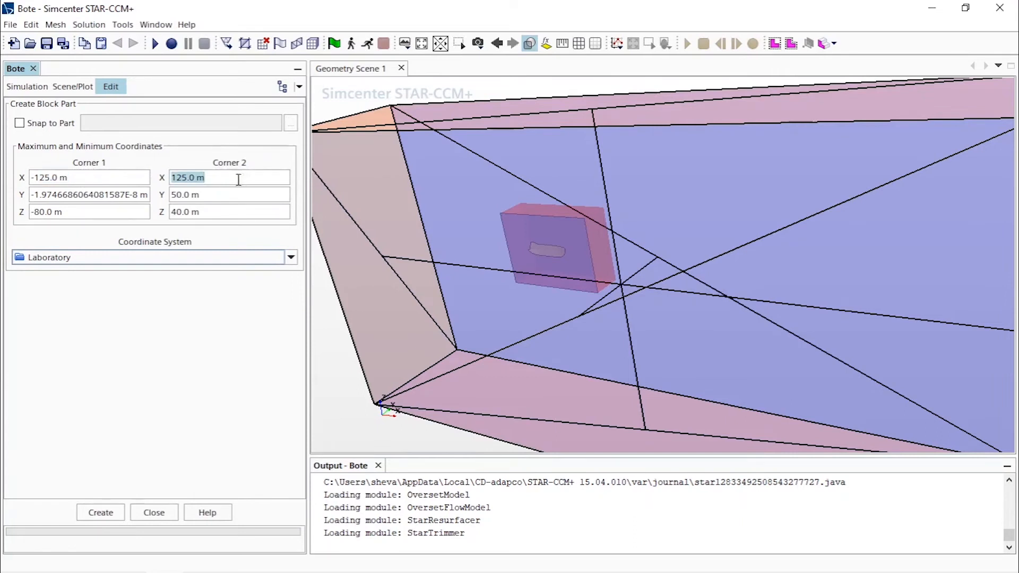
{"action": "left_click", "coordinate": [102, 195]}
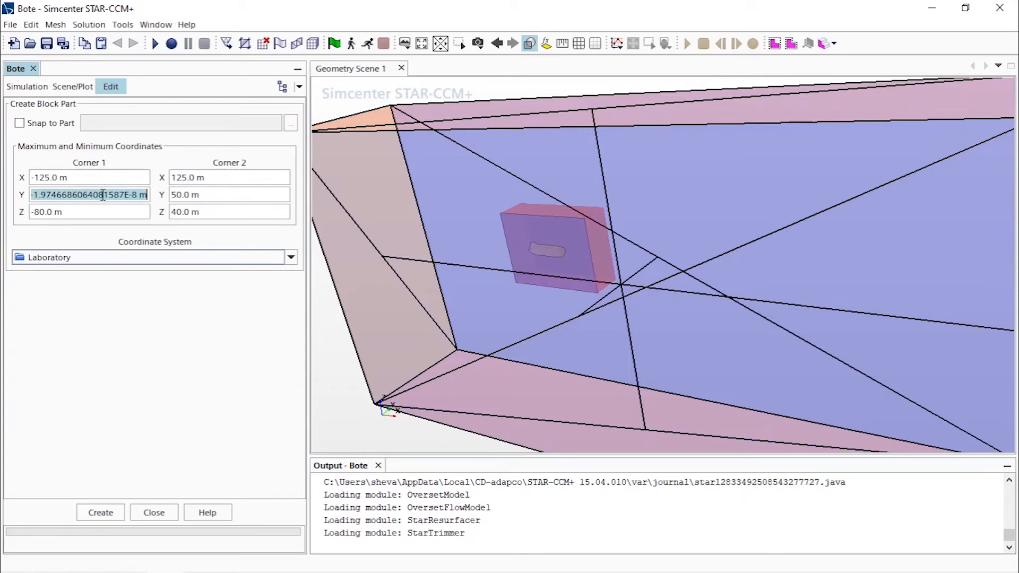
{"action": "type", "text": "0"}
{"action": "left_click", "coordinate": [270, 194]}
{"action": "triple_click", "coordinate": [270, 194]}
{"action": "left_click_drag", "start_coordinate": [248, 196], "coordinate": [108, 195]}
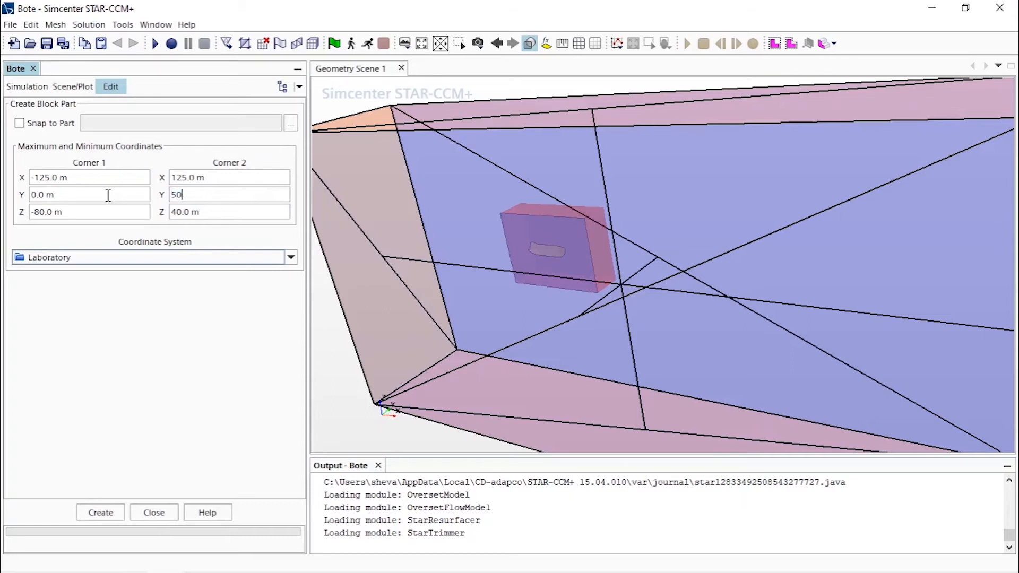
Set the block's Z corner coordinates to -34 m and -24 m, then create the part and finish the block definition.
{"action": "triple_click", "coordinate": [96, 211]}
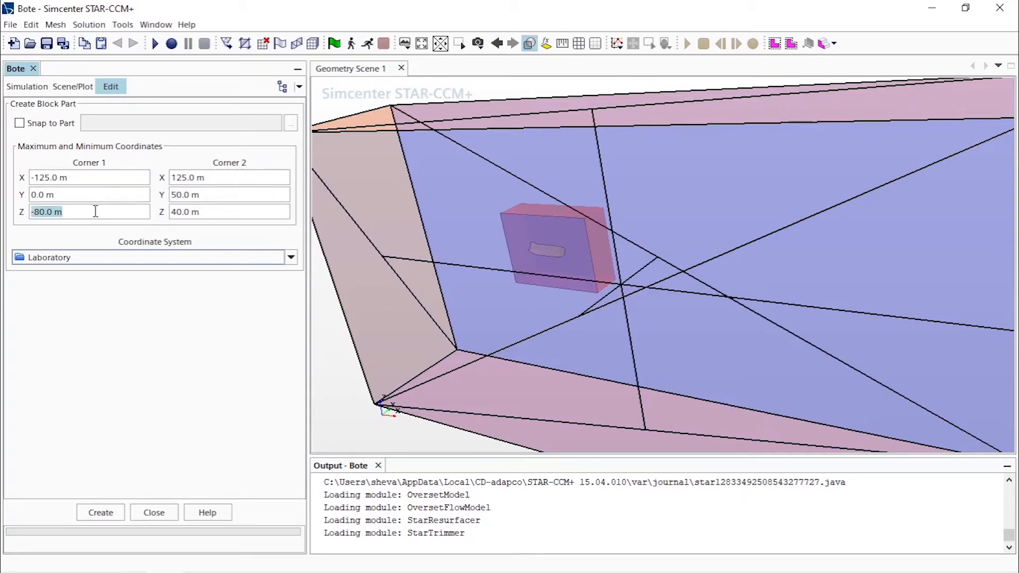
{"action": "type", "text": "-34"}
{"action": "key", "text": "Return"}
{"action": "triple_click", "coordinate": [197, 211]}
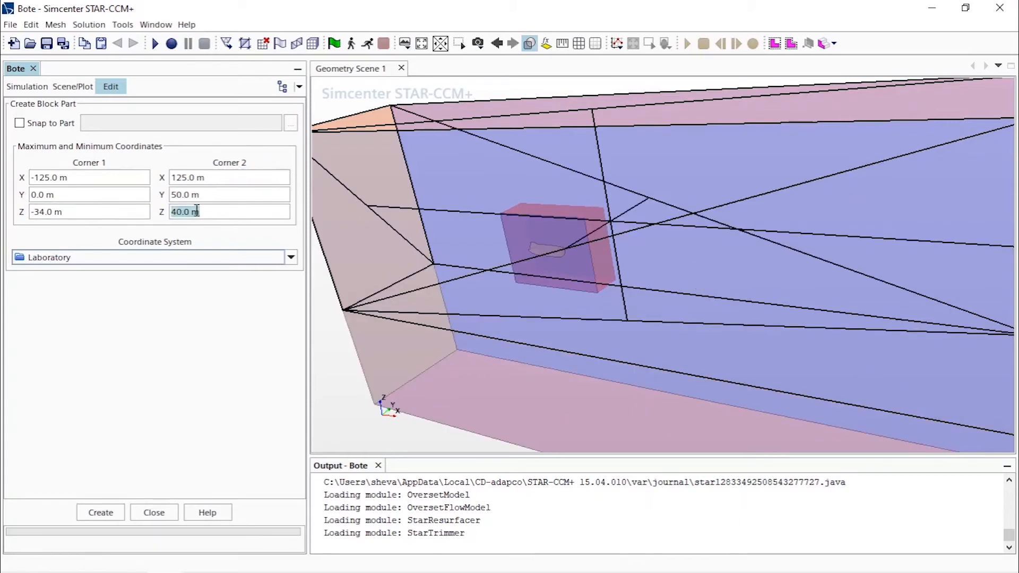
{"action": "type", "text": "-24"}
{"action": "key", "text": "Return"}
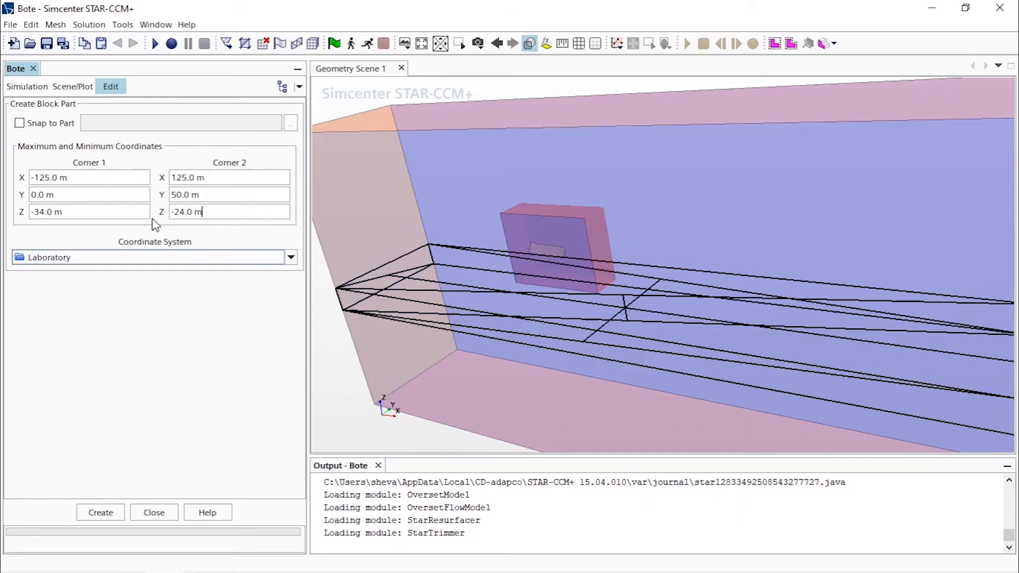
{"action": "left_click", "coordinate": [120, 513]}
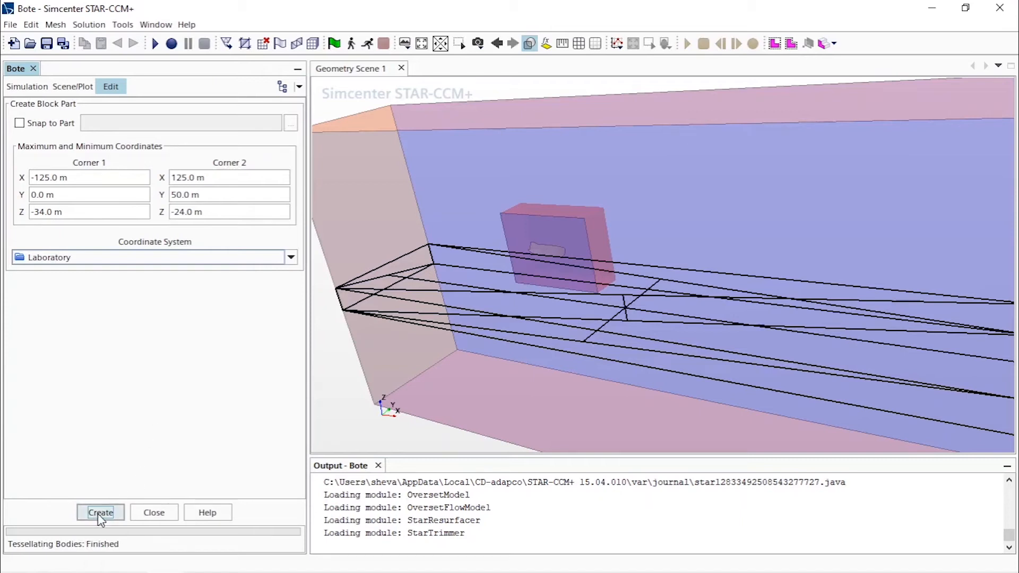
{"action": "left_click", "coordinate": [137, 515]}
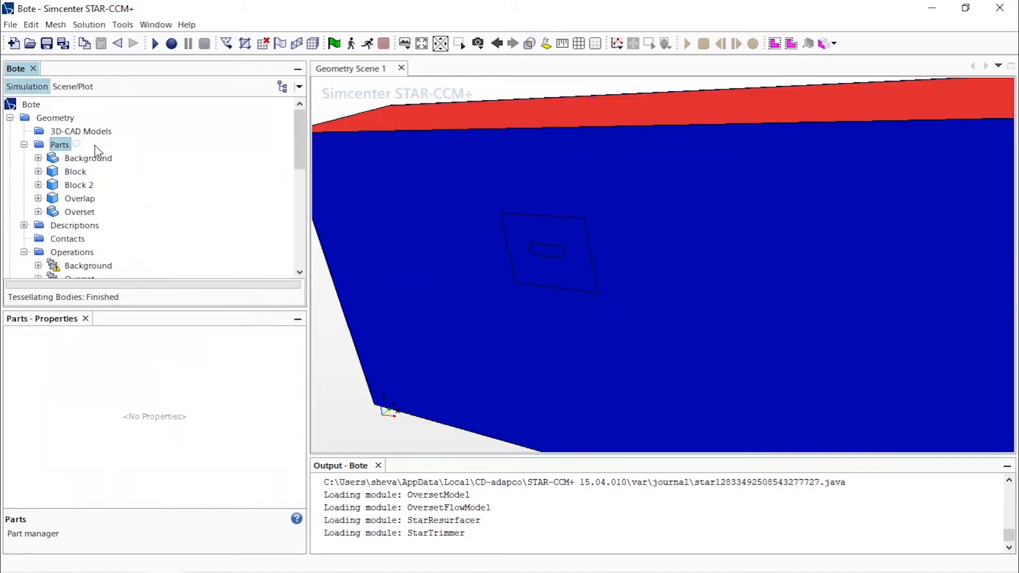
Delete the duplicate block part Block 2.
{"action": "left_click", "coordinate": [87, 186]}
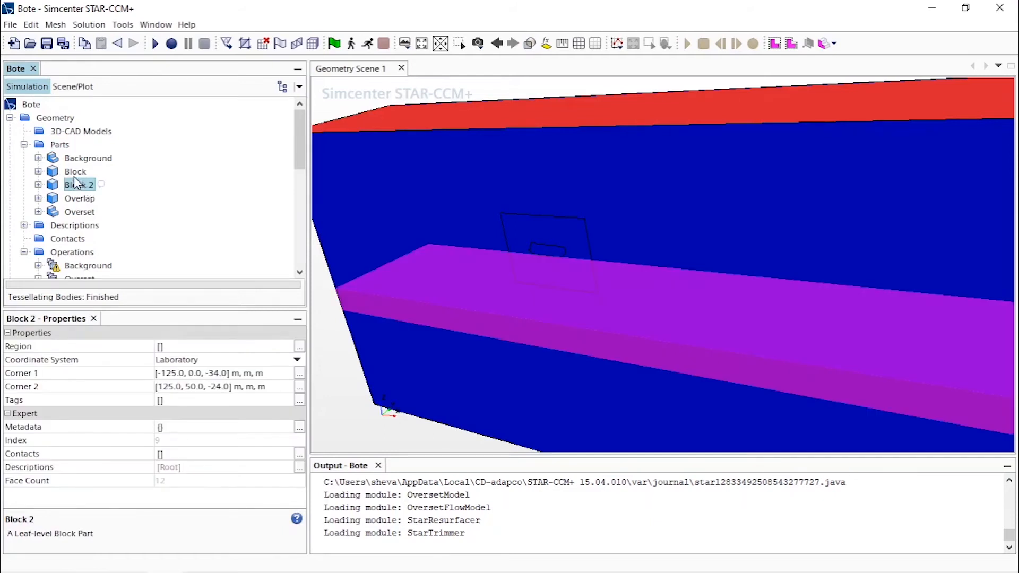
{"action": "right_click", "coordinate": [78, 185]}
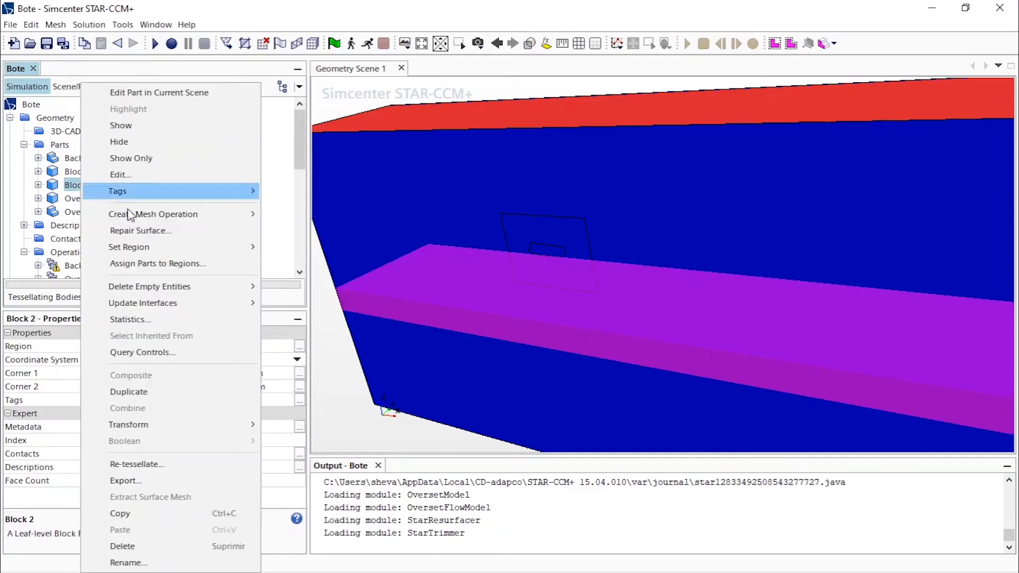
{"action": "left_click", "coordinate": [180, 541]}
{"action": "left_click", "coordinate": [544, 331]}
Rename the remaining block part as Water Surface.
{"action": "left_click", "coordinate": [70, 170]}
{"action": "right_click", "coordinate": [70, 171]}
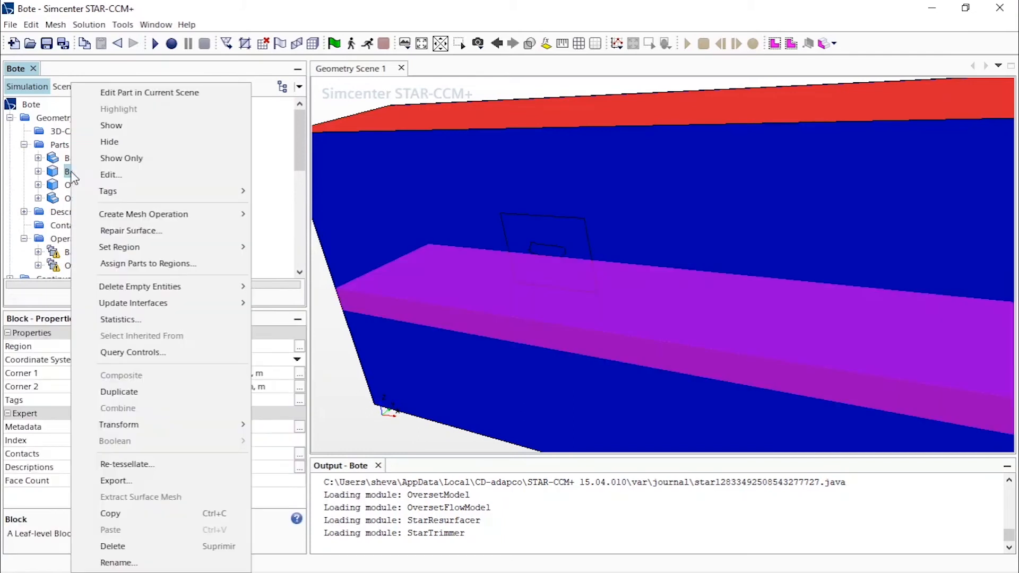
{"action": "left_click", "coordinate": [193, 563]}
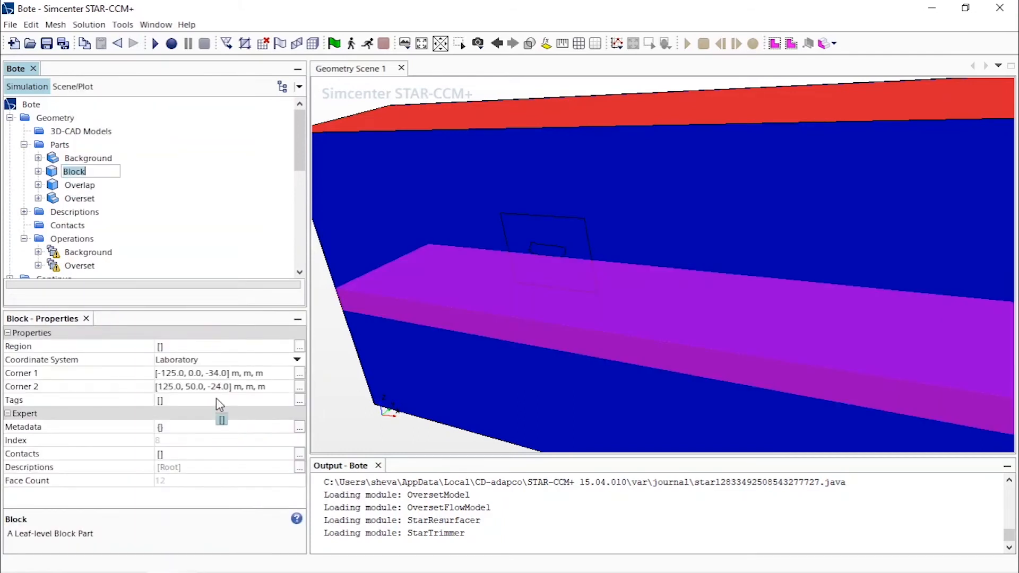
{"action": "type", "text": "Water Surface"}
{"action": "key", "text": "Return"}
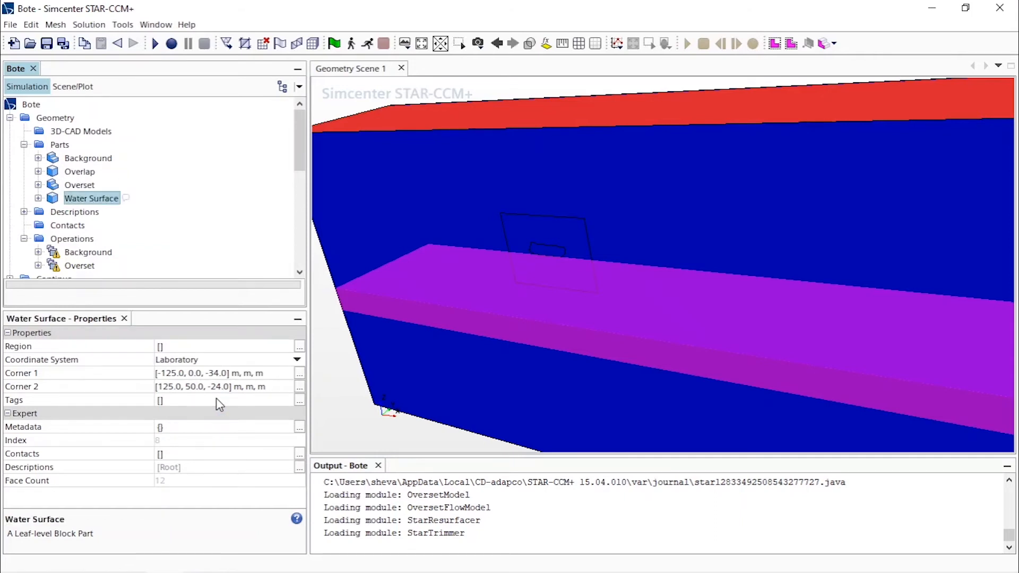
Start another block shape part and set its X corner coordinates to -18 m and 4 m.
{"action": "left_click", "coordinate": [61, 147]}
{"action": "right_click", "coordinate": [63, 149]}
{"action": "mouse_move", "coordinate": [175, 212]}
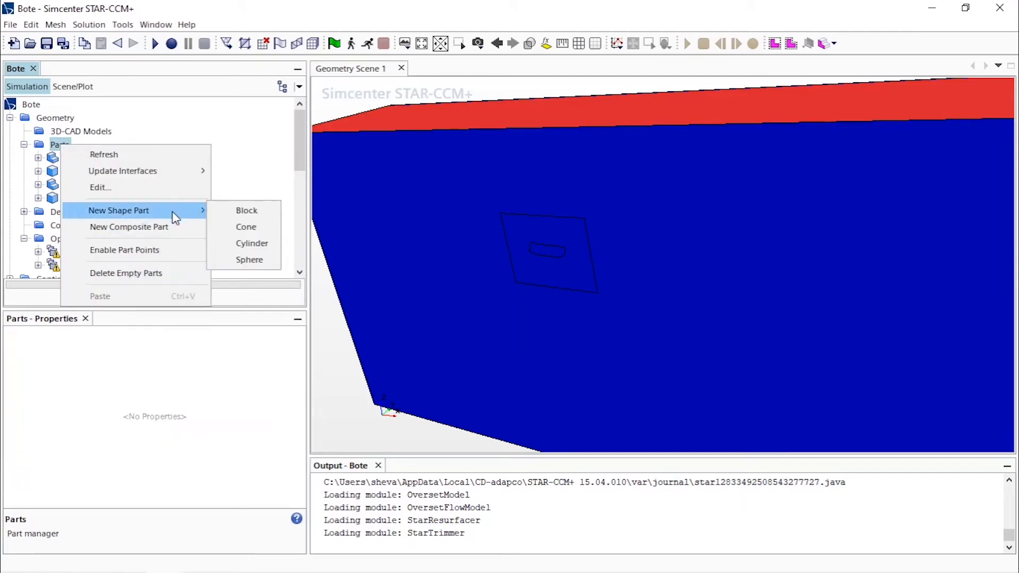
{"action": "left_click", "coordinate": [245, 211]}
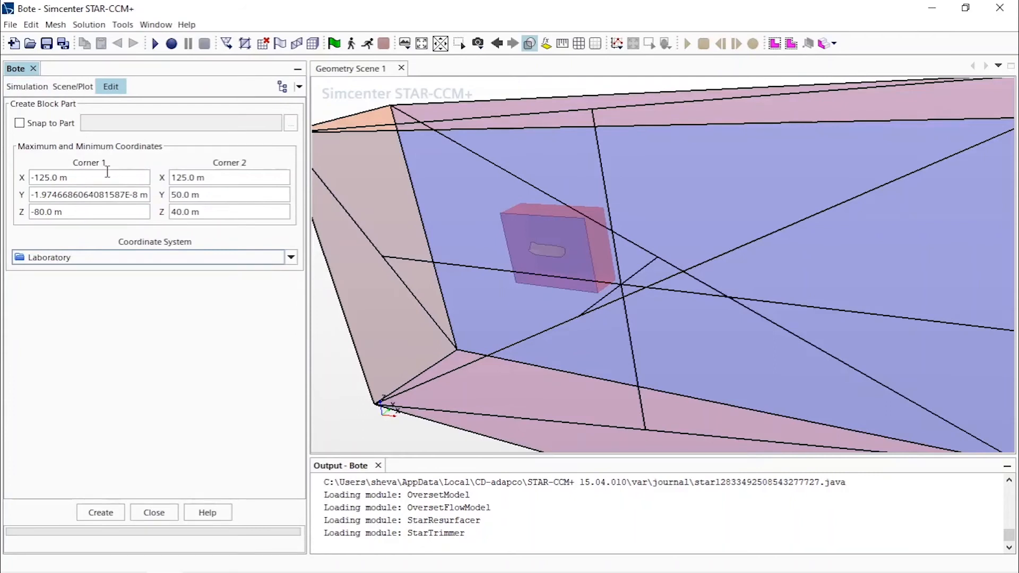
{"action": "left_click", "coordinate": [37, 171]}
{"action": "left_click_drag", "start_coordinate": [67, 177], "coordinate": [11, 177]}
{"action": "key", "text": "BackSpace"}
{"action": "type", "text": "18"}
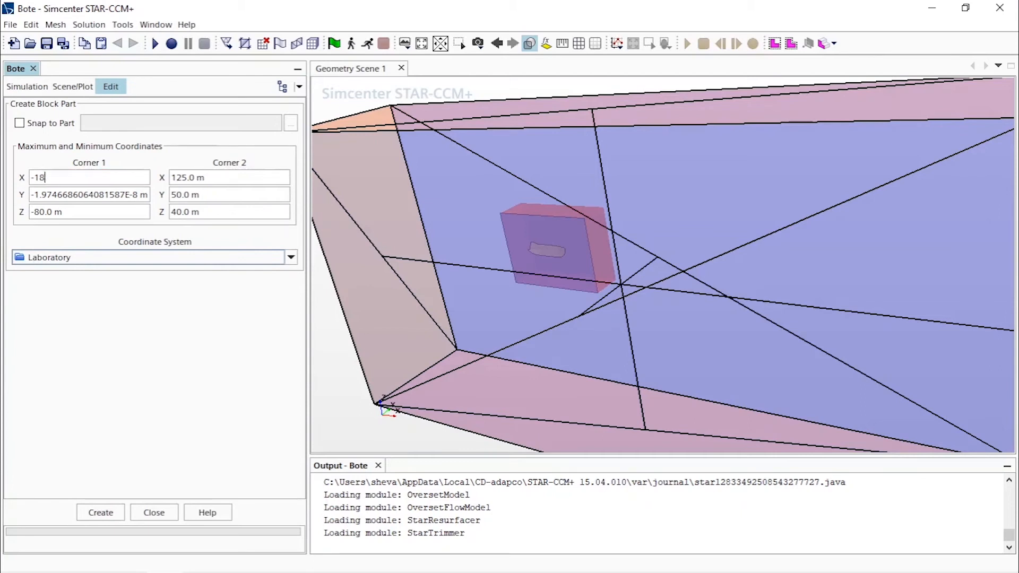
{"action": "key", "text": "Return"}
{"action": "left_click", "coordinate": [206, 177]}
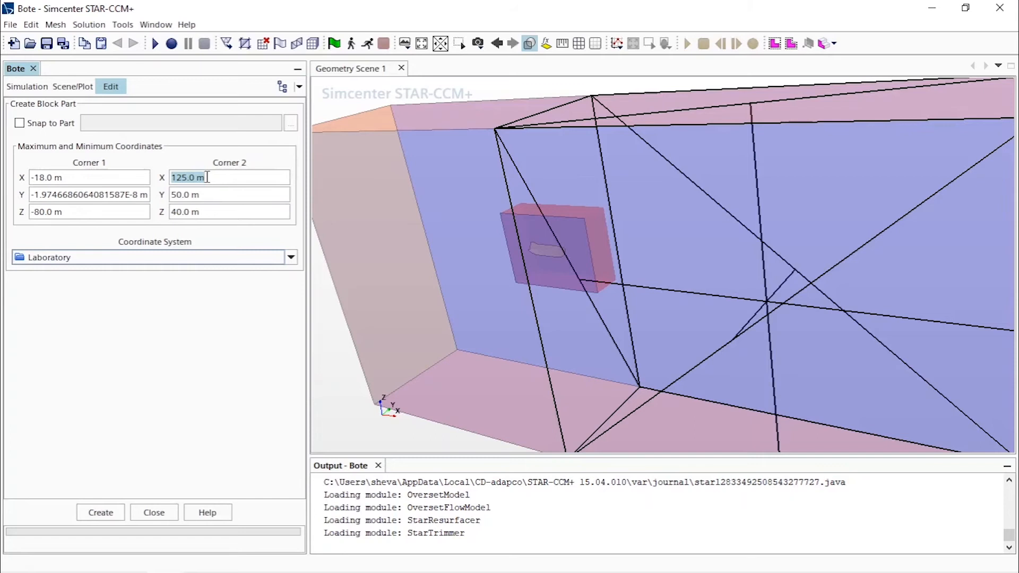
{"action": "type", "text": "4"}
{"action": "key", "text": "Return"}
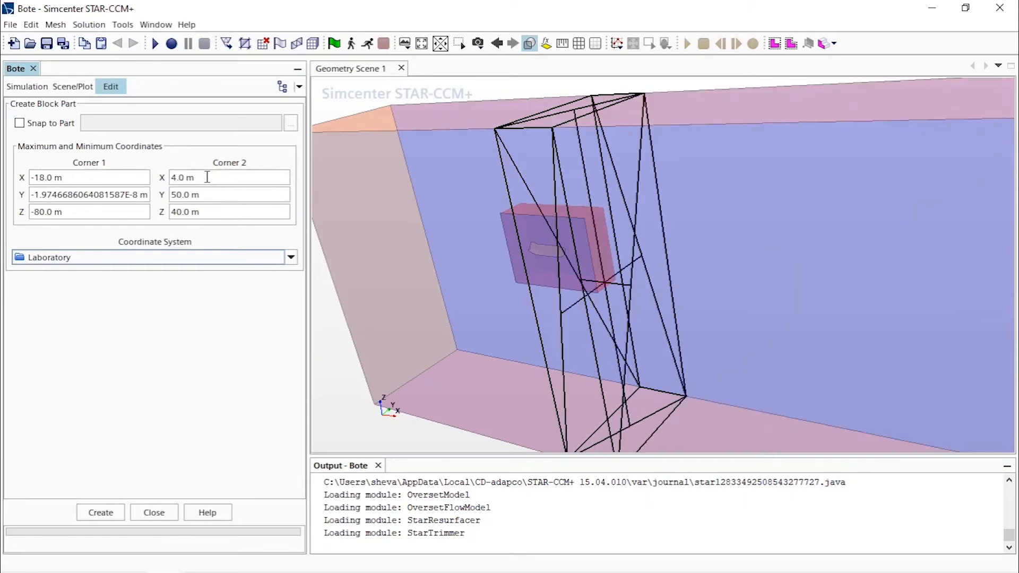
Set the block's Y corner coordinates to 0 m and 5 m.
{"action": "left_click", "coordinate": [130, 194]}
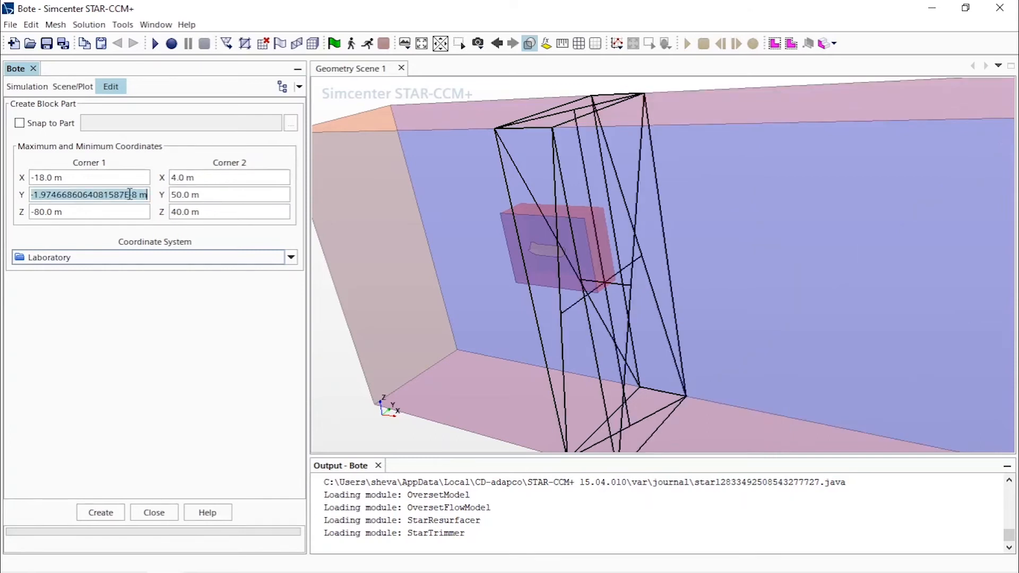
{"action": "type", "text": "0"}
{"action": "key", "text": "Return"}
{"action": "left_click", "coordinate": [195, 195]}
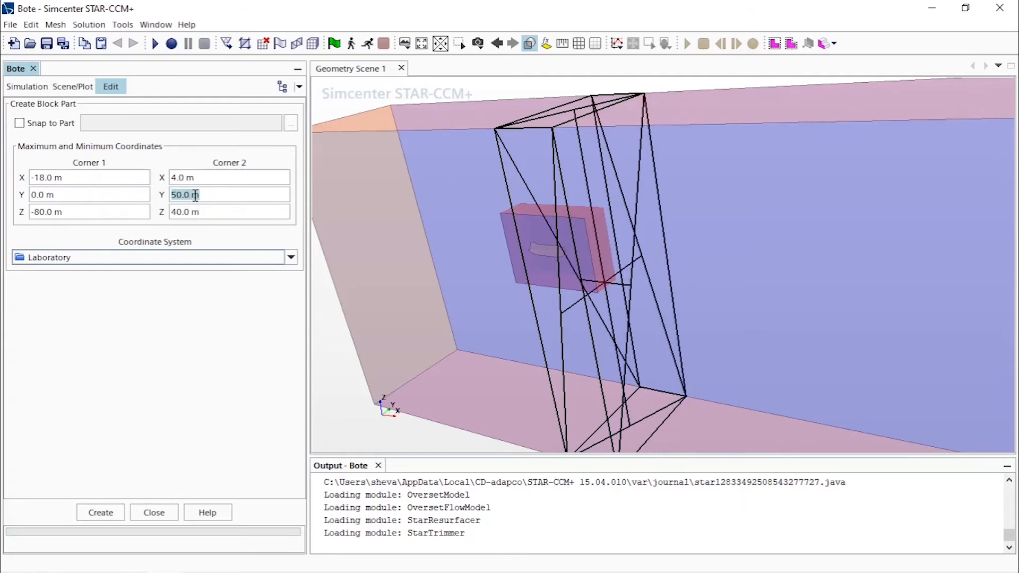
{"action": "type", "text": "5"}
{"action": "key", "text": "Return"}
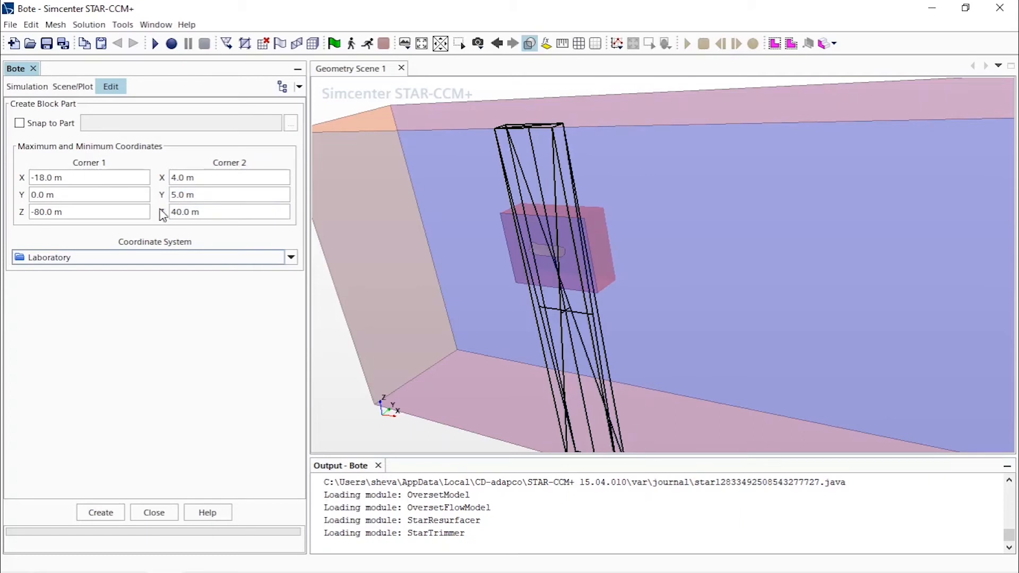
Set the block's Z corner coordinates to -4 m and 8 m, create the part and finish the block definition.
{"action": "left_click", "coordinate": [137, 212]}
{"action": "type", "text": "-4"}
{"action": "key", "text": "Return"}
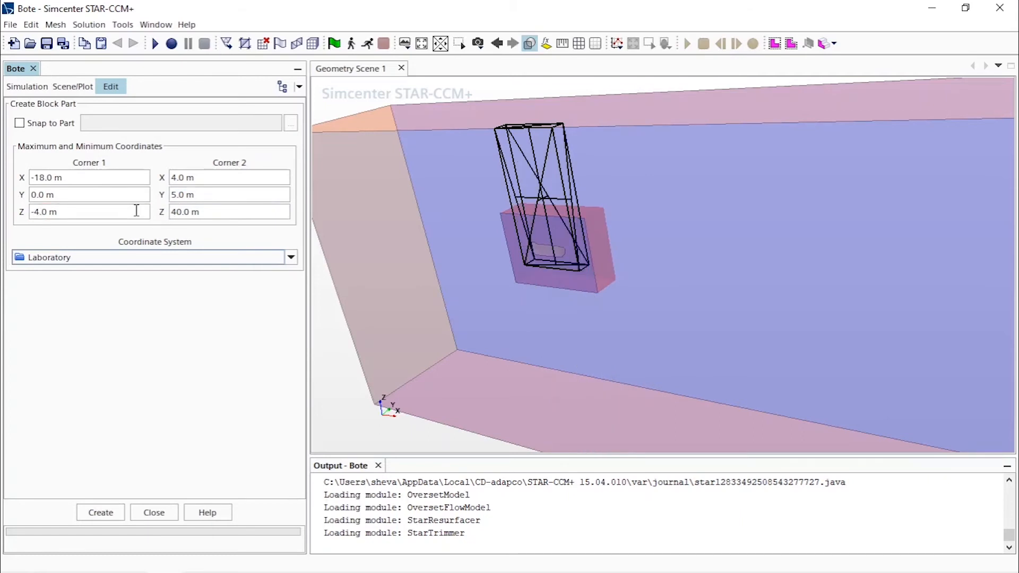
{"action": "left_click", "coordinate": [235, 214]}
{"action": "type", "text": "8"}
{"action": "key", "text": "Return"}
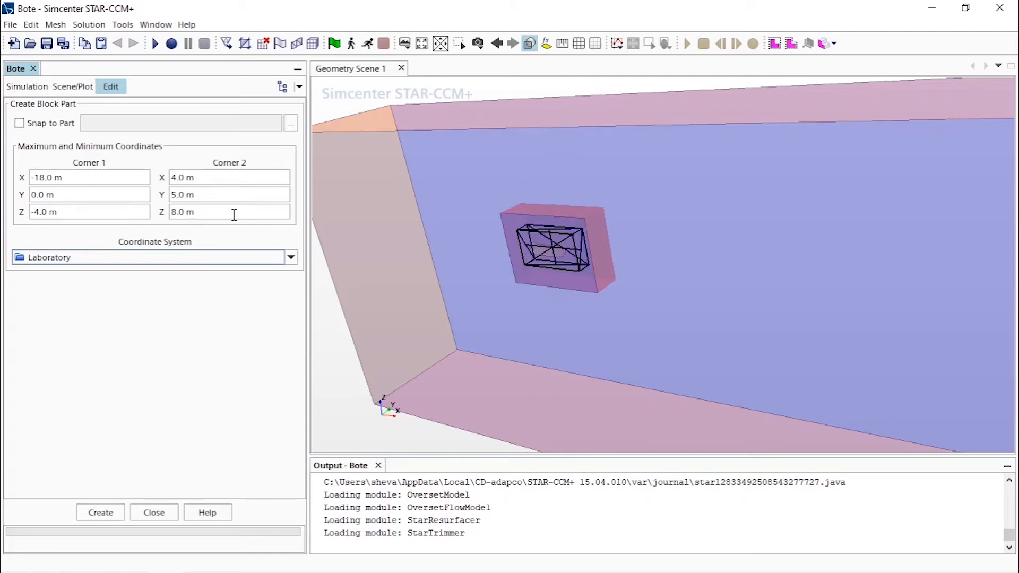
{"action": "left_click", "coordinate": [104, 514]}
{"action": "left_click", "coordinate": [151, 514]}
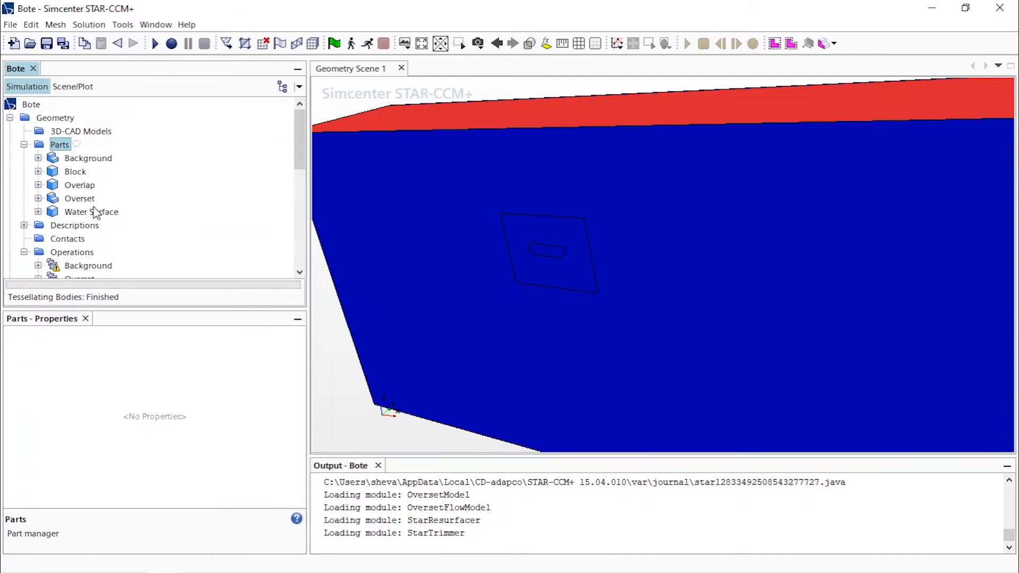
Rename the new block part around the lifeboat as Boat.
{"action": "left_click", "coordinate": [80, 172]}
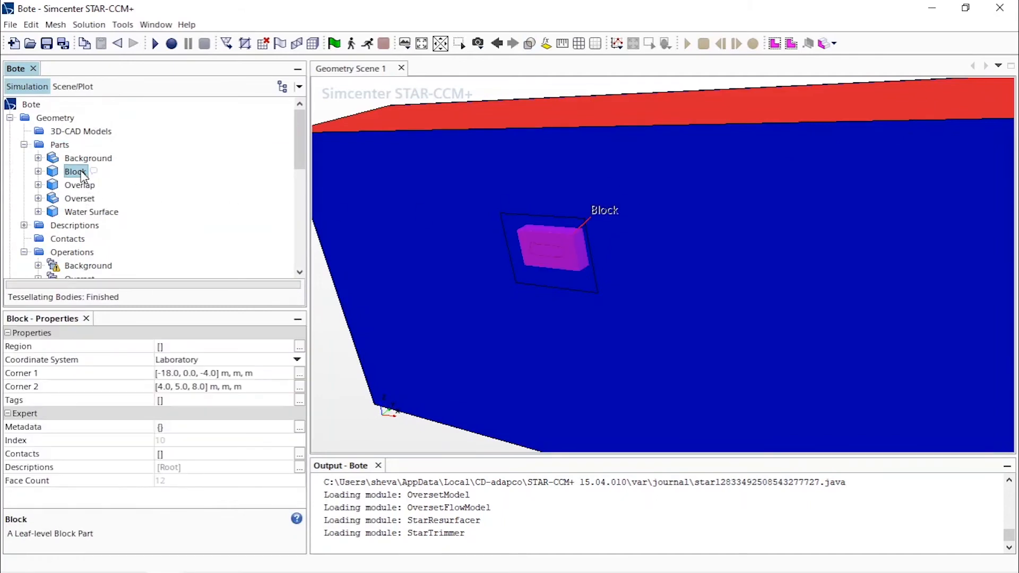
{"action": "right_click", "coordinate": [81, 174]}
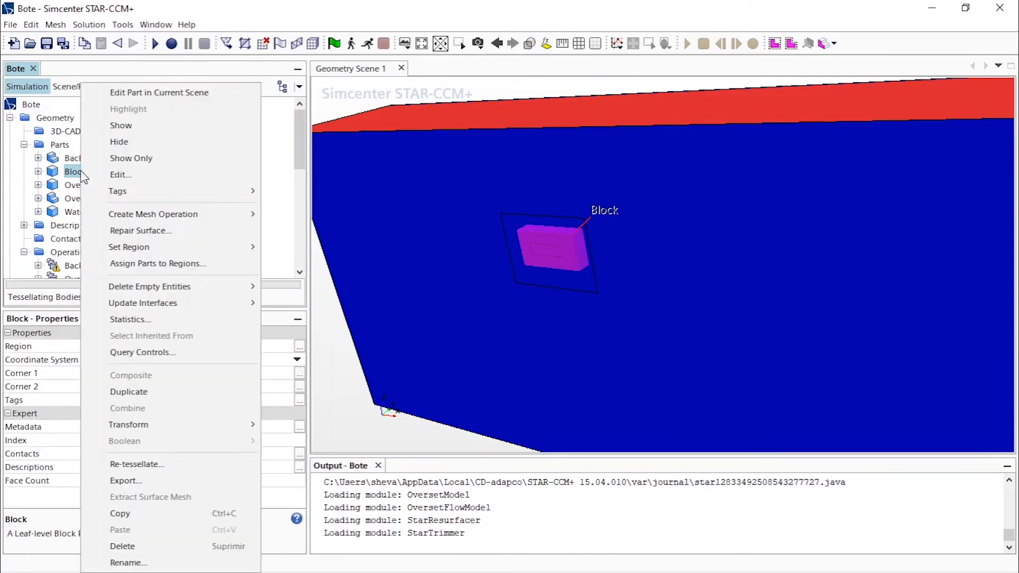
{"action": "left_click", "coordinate": [164, 564]}
{"action": "type", "text": "Boat"}
{"action": "key", "text": "Return"}
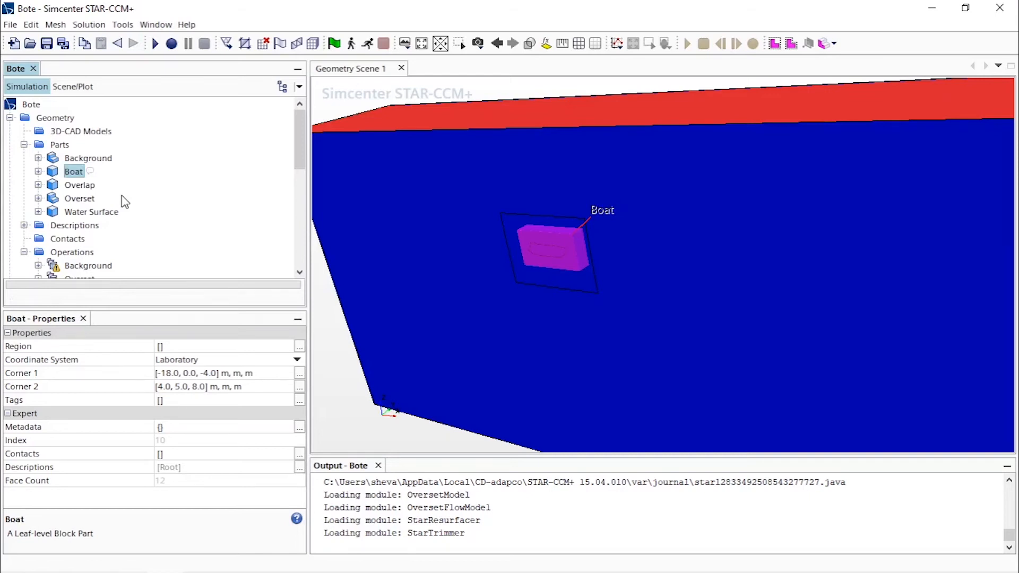
{"action": "scroll", "coordinate": [558, 265], "scroll_direction": "up", "scroll_amount": 5}
{"action": "mouse_move", "coordinate": [619, 249]}
{"action": "left_mouse_down"}
{"action": "mouse_move", "coordinate": [578, 239]}
{"action": "mouse_move", "coordinate": [464, 250]}
{"action": "mouse_move", "coordinate": [548, 263]}
{"action": "mouse_move", "coordinate": [635, 216]}
{"action": "mouse_move", "coordinate": [482, 237]}
{"action": "mouse_move", "coordinate": [435, 282]}
{"action": "mouse_move", "coordinate": [522, 280]}
{"action": "mouse_move", "coordinate": [640, 231]}
{"action": "mouse_move", "coordinate": [611, 250]}
{"action": "left_mouse_up"}
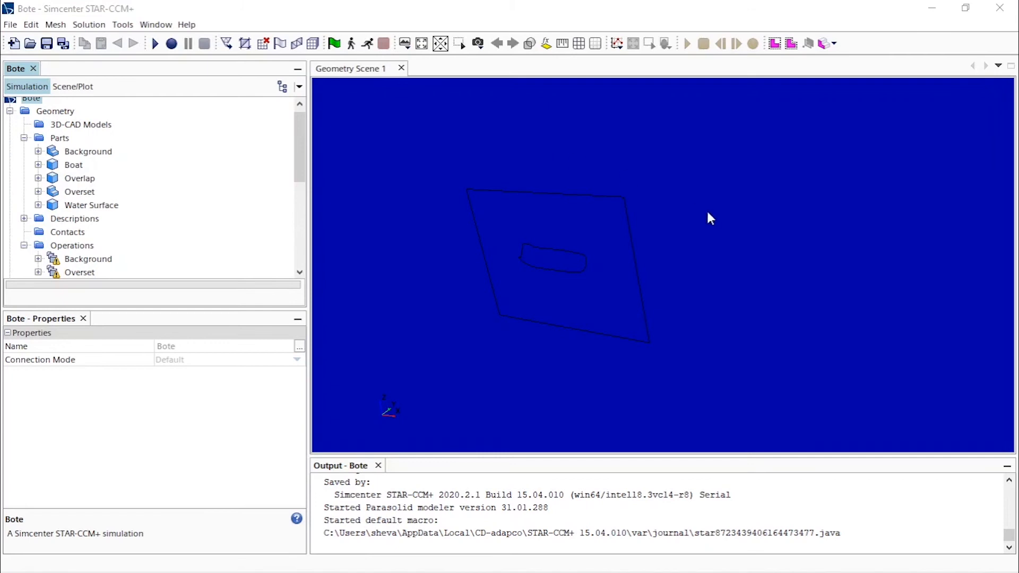
{"action": "scroll", "coordinate": [685, 220], "scroll_direction": "down", "scroll_amount": 3}
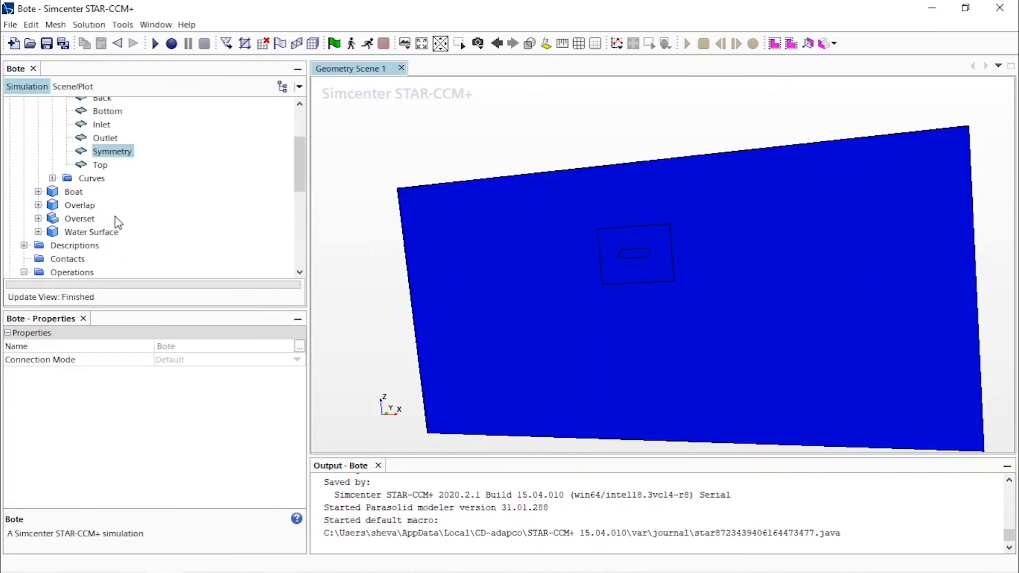
{"action": "scroll", "coordinate": [115, 216], "scroll_direction": "up", "scroll_amount": 2}
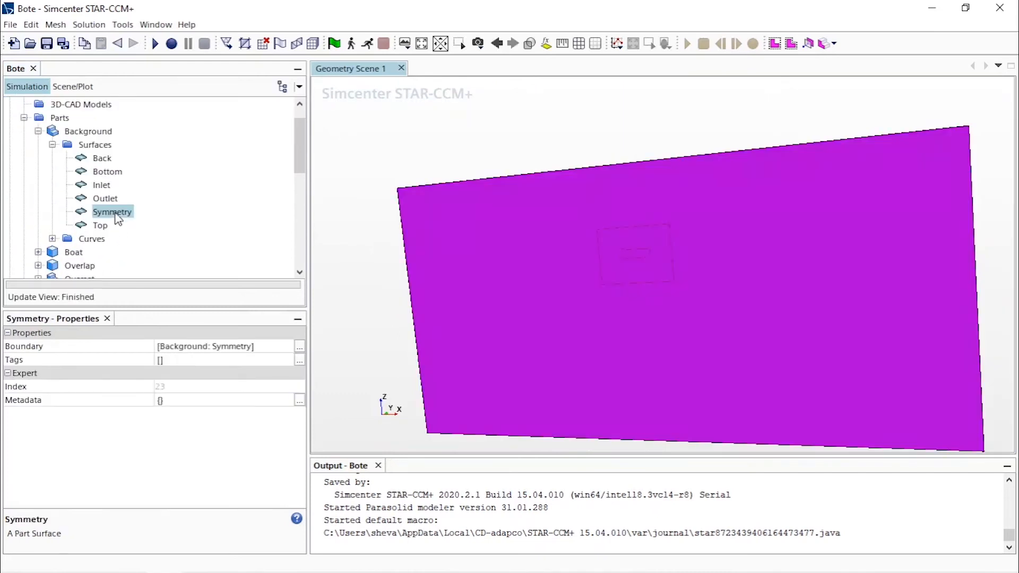
Set the base size in the Background mesh operation's default controls to 5 m.
{"action": "left_click", "coordinate": [24, 118]}
{"action": "scroll", "coordinate": [58, 149], "scroll_direction": "up", "scroll_amount": 1}
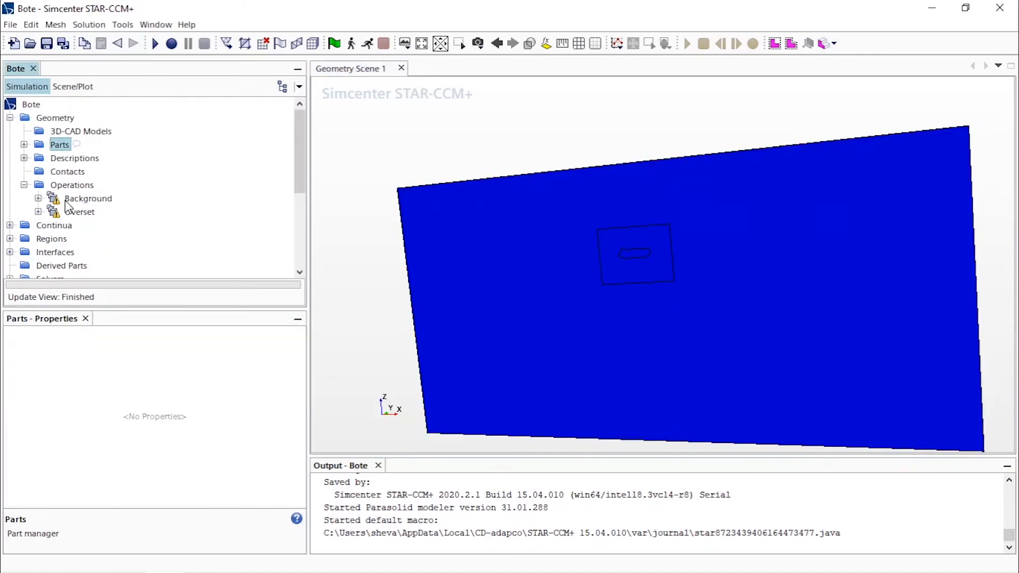
{"action": "left_click", "coordinate": [38, 198]}
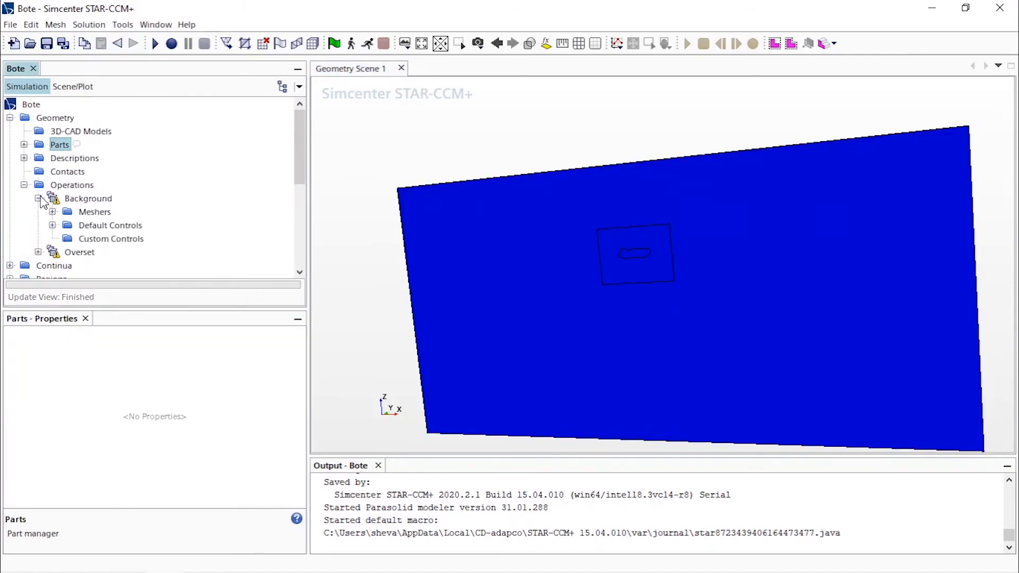
{"action": "left_click", "coordinate": [53, 226]}
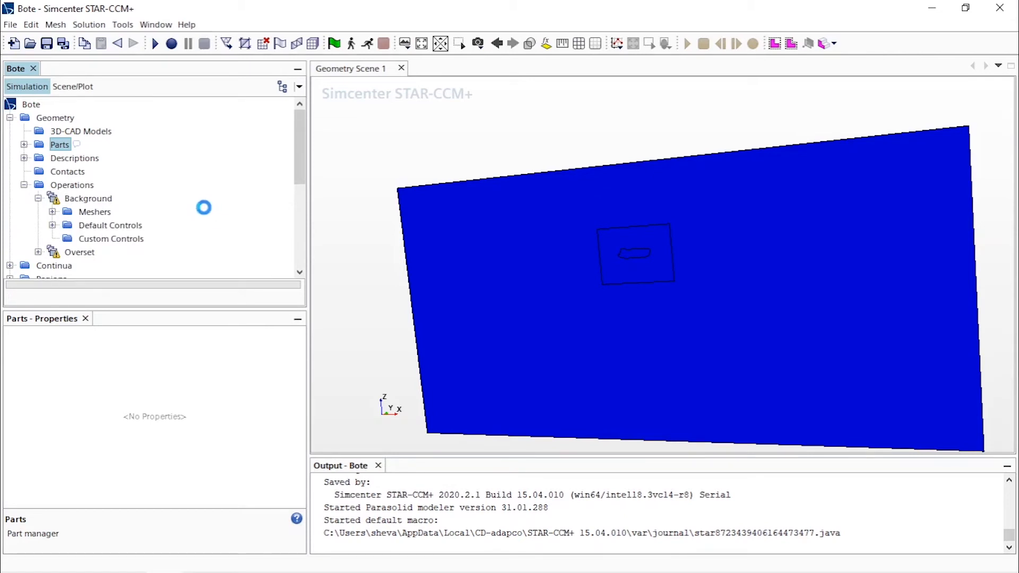
{"action": "scroll", "coordinate": [200, 195], "scroll_direction": "down", "scroll_amount": 1}
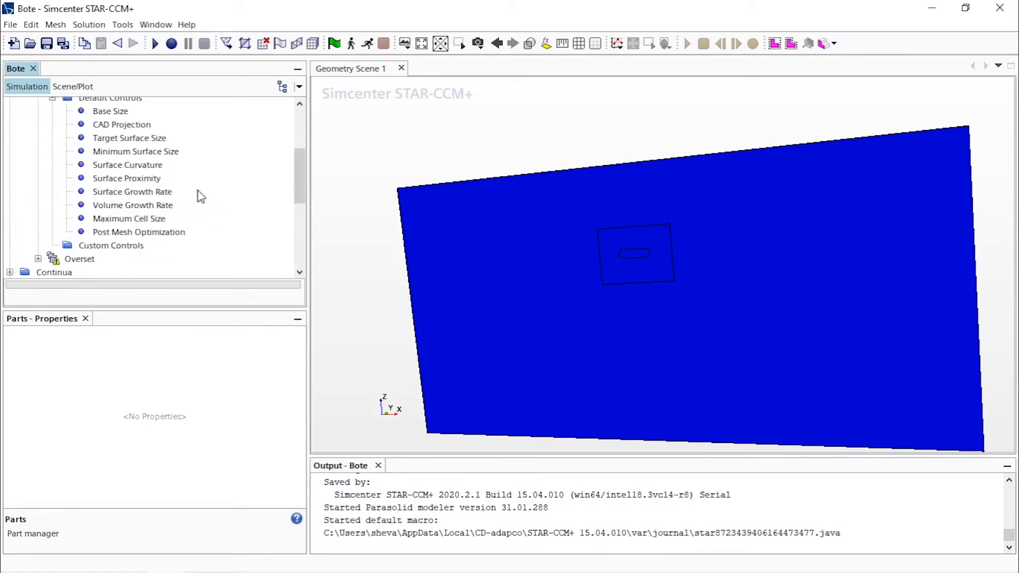
{"action": "left_click", "coordinate": [117, 113]}
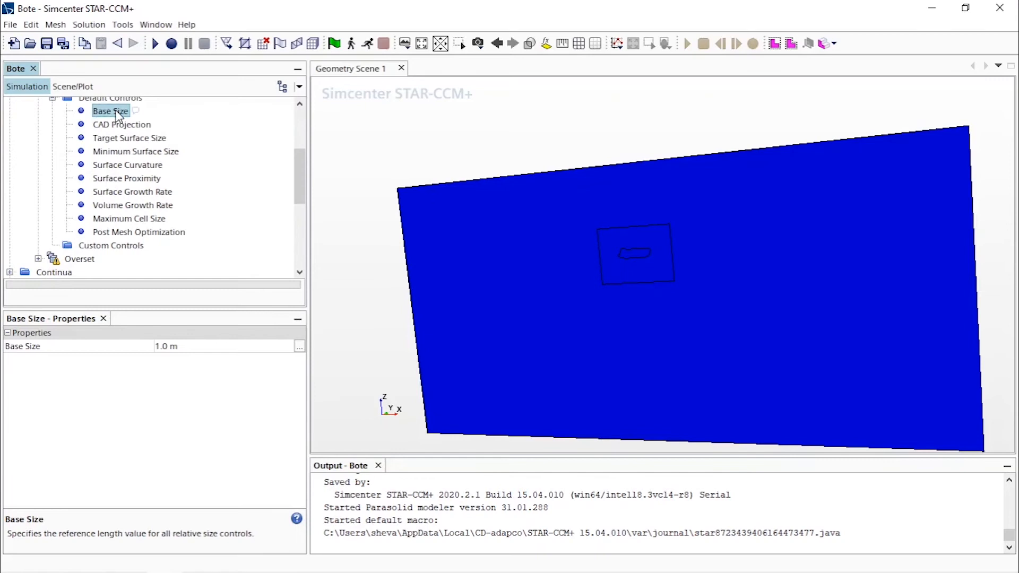
{"action": "left_click", "coordinate": [221, 346]}
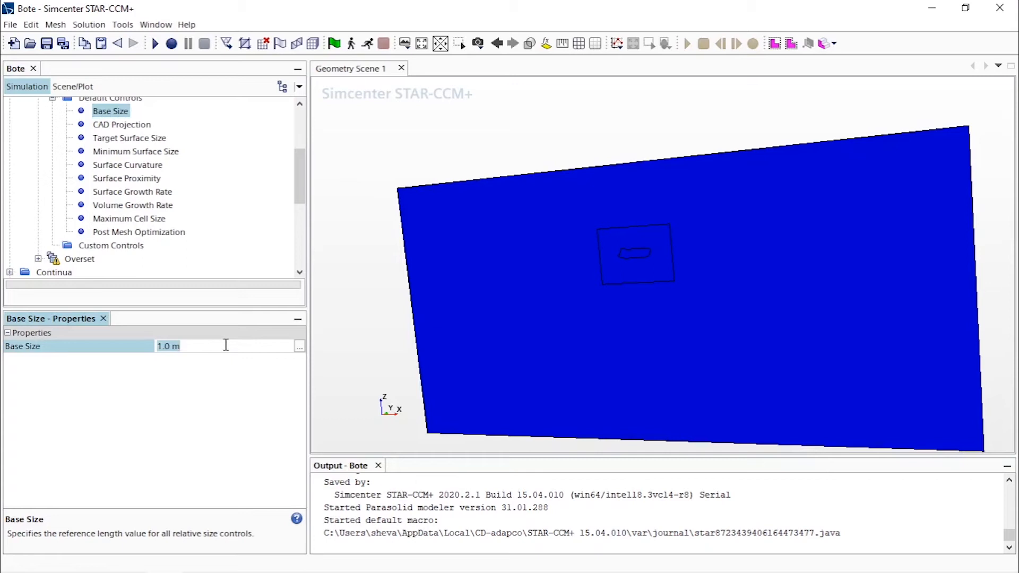
{"action": "type", "text": "5"}
{"action": "key", "text": "Return"}
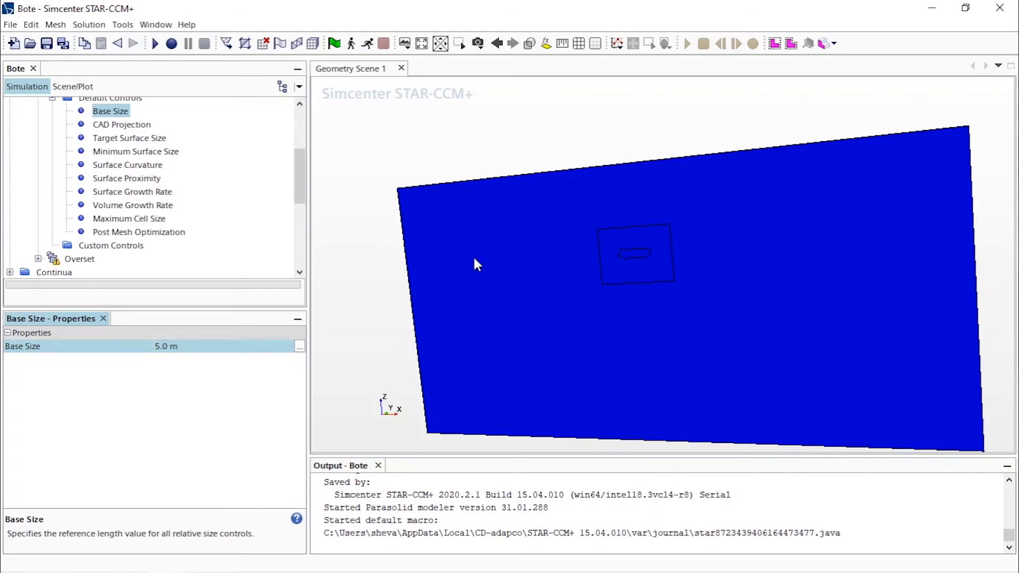
Add a volumetric control to the custom controls of the Background mesh operation.
{"action": "scroll", "coordinate": [234, 186], "scroll_direction": "up", "scroll_amount": 1}
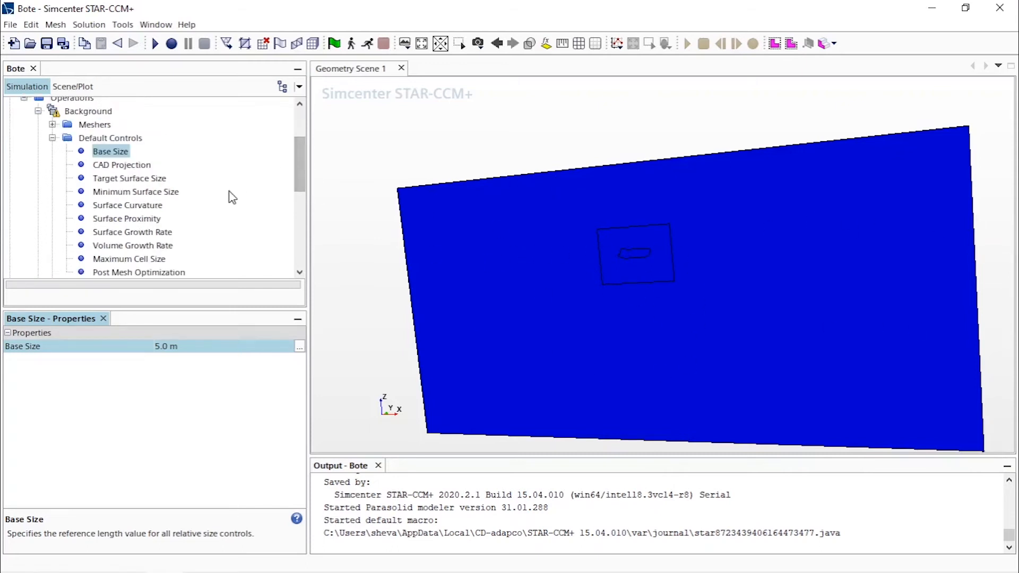
{"action": "scroll", "coordinate": [230, 197], "scroll_direction": "down", "scroll_amount": 1}
{"action": "left_click", "coordinate": [113, 245]}
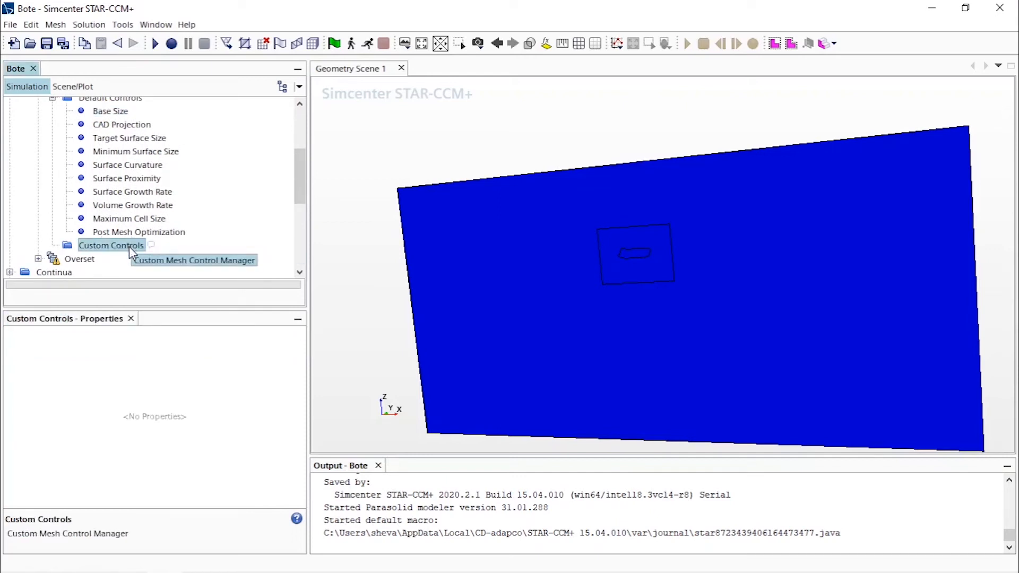
{"action": "right_click", "coordinate": [123, 249]}
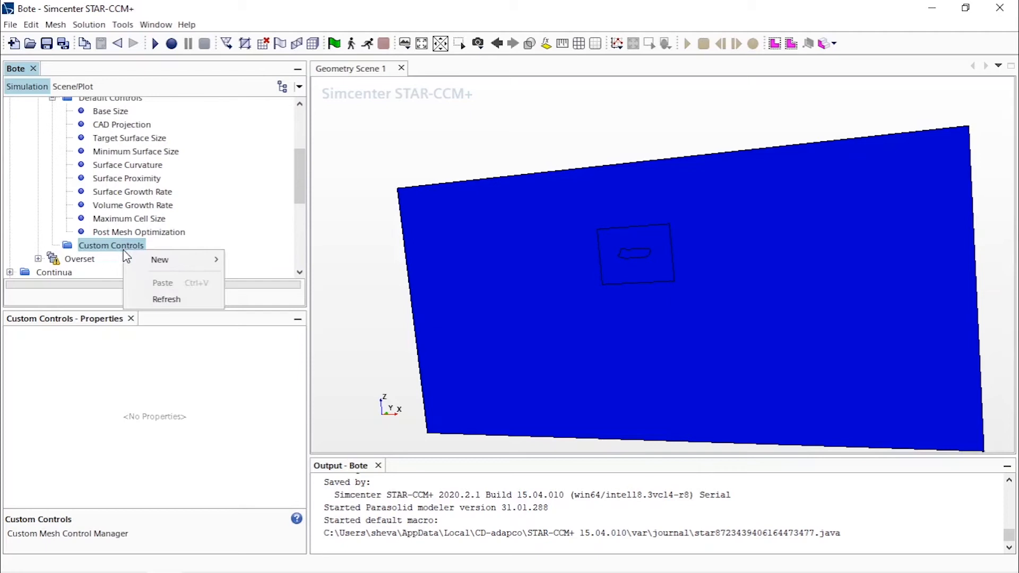
{"action": "mouse_move", "coordinate": [164, 261]}
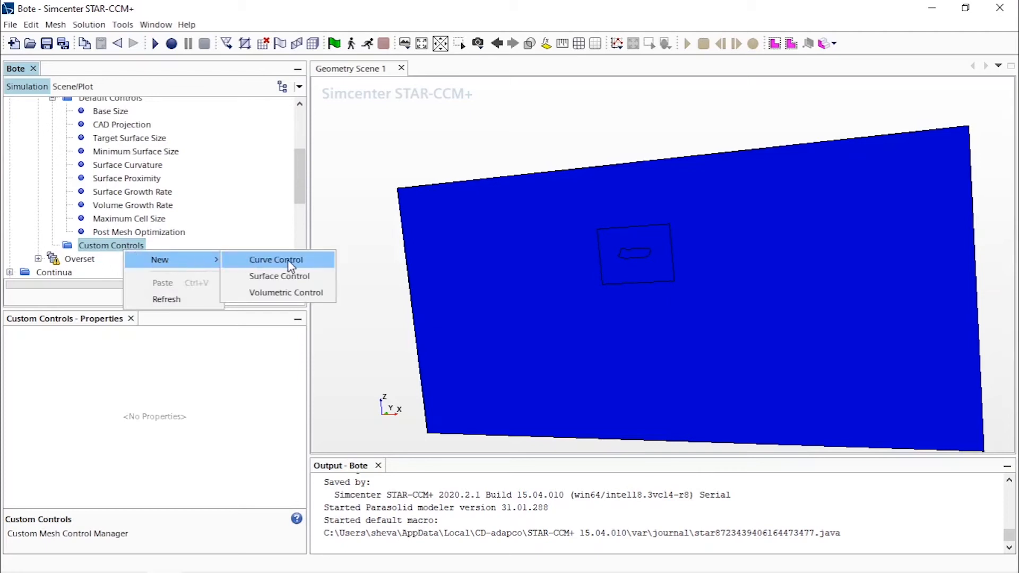
{"action": "left_click", "coordinate": [318, 295]}
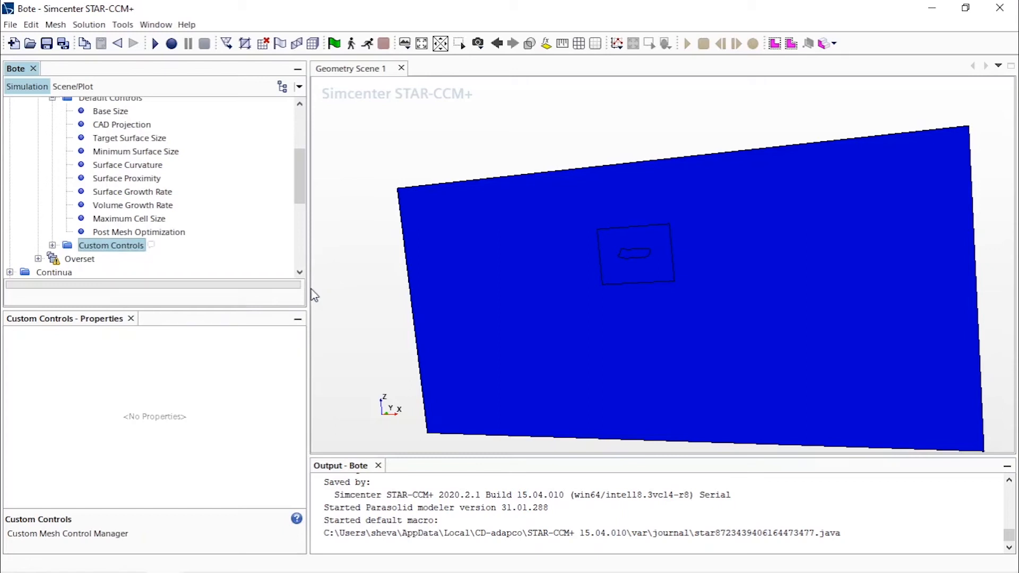
Rename the new volumetric control of the Background mesh operation as Overlap.
{"action": "left_click", "coordinate": [52, 246]}
{"action": "scroll", "coordinate": [144, 250], "scroll_direction": "down", "scroll_amount": 2}
{"action": "left_click", "coordinate": [134, 179]}
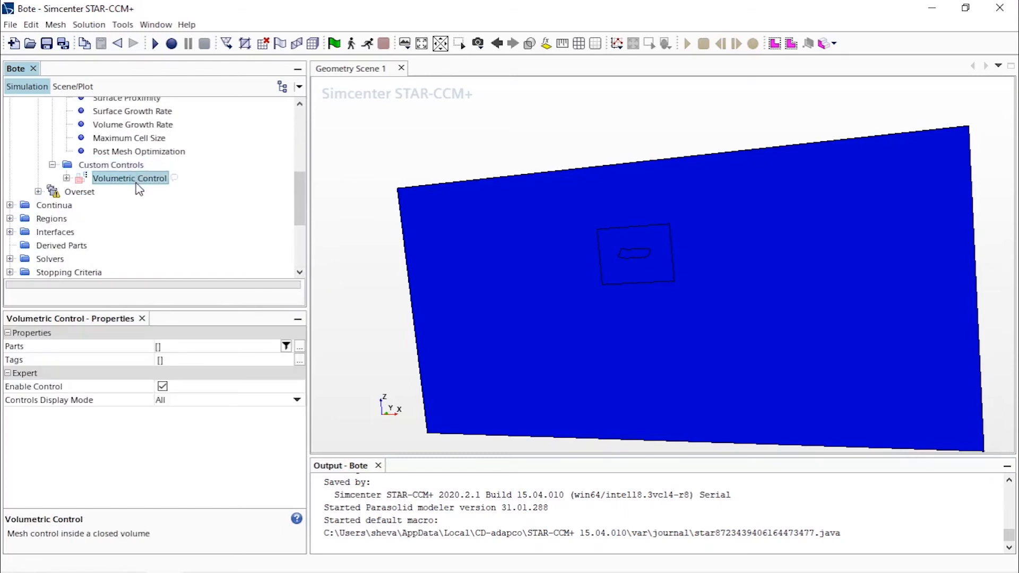
{"action": "left_click", "coordinate": [137, 181]}
{"action": "type", "text": "Overlap"}
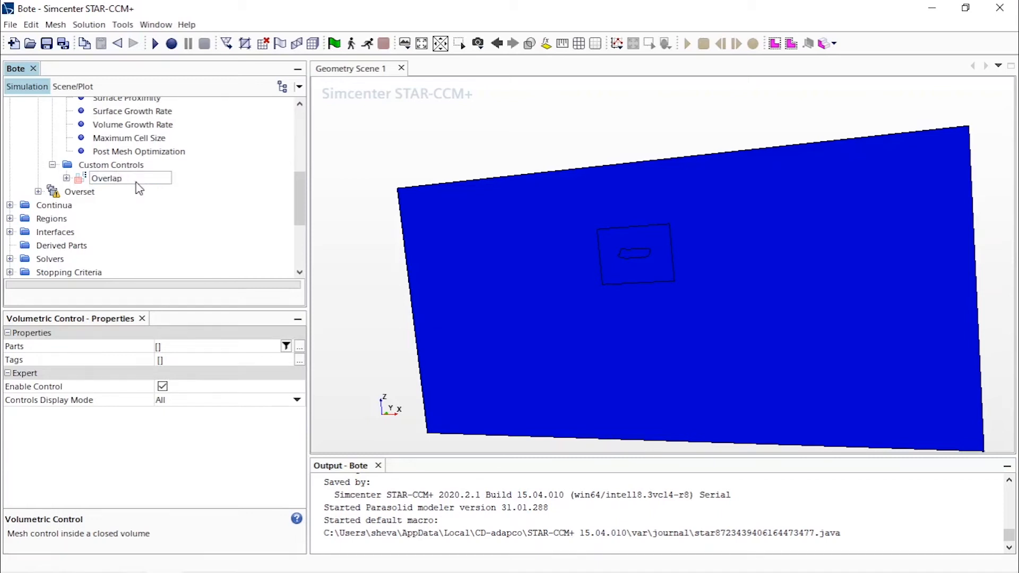
{"action": "key", "text": "Return"}
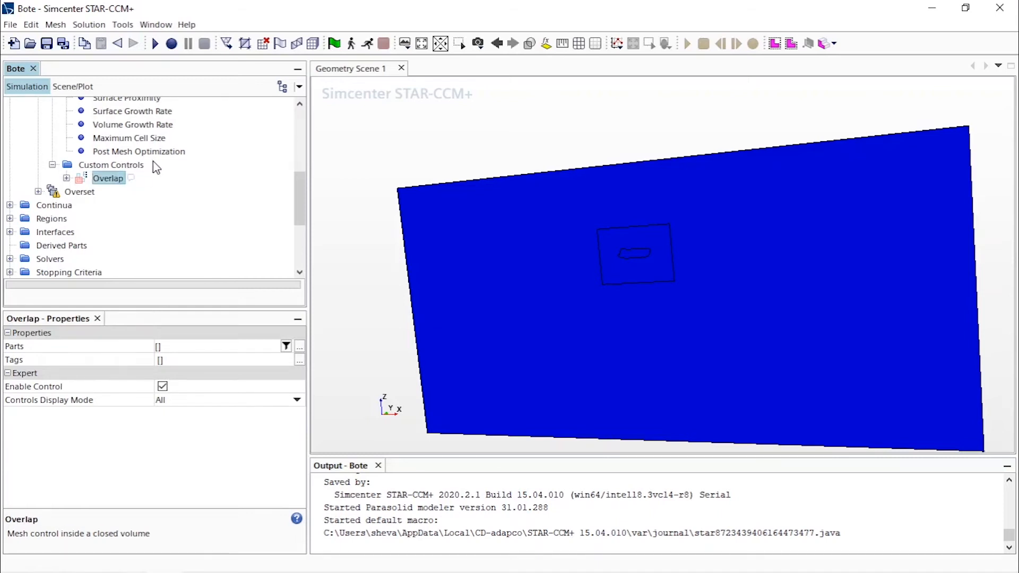
Assign the Overlap part to the Overlap volumetric control.
{"action": "left_click", "coordinate": [66, 178]}
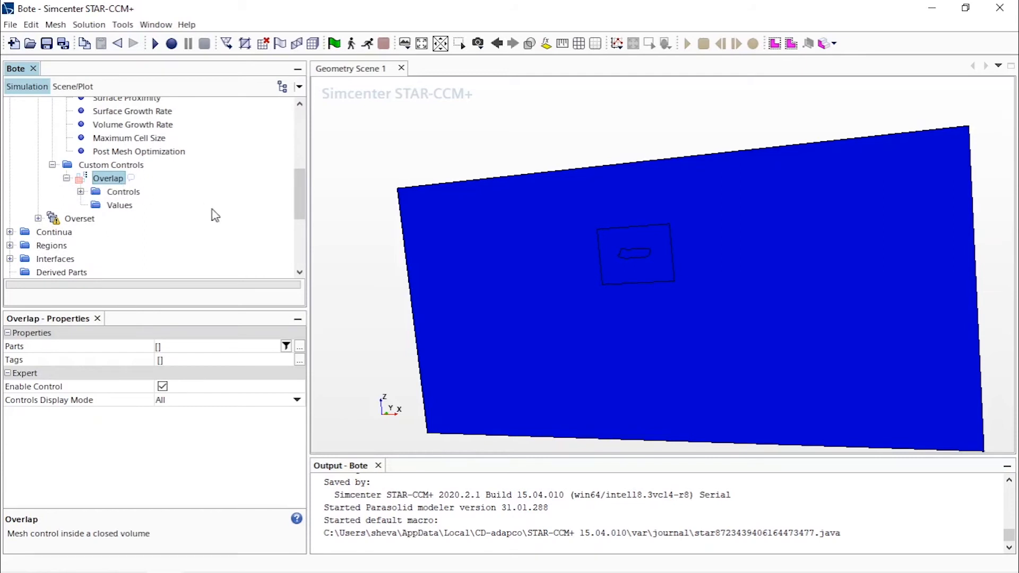
{"action": "left_click", "coordinate": [301, 351]}
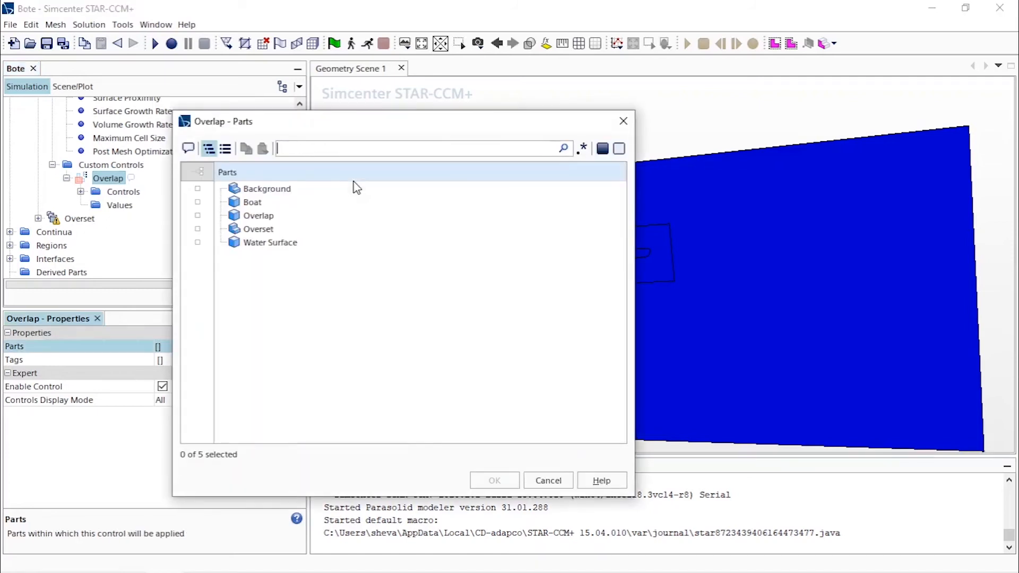
{"action": "left_click", "coordinate": [357, 189]}
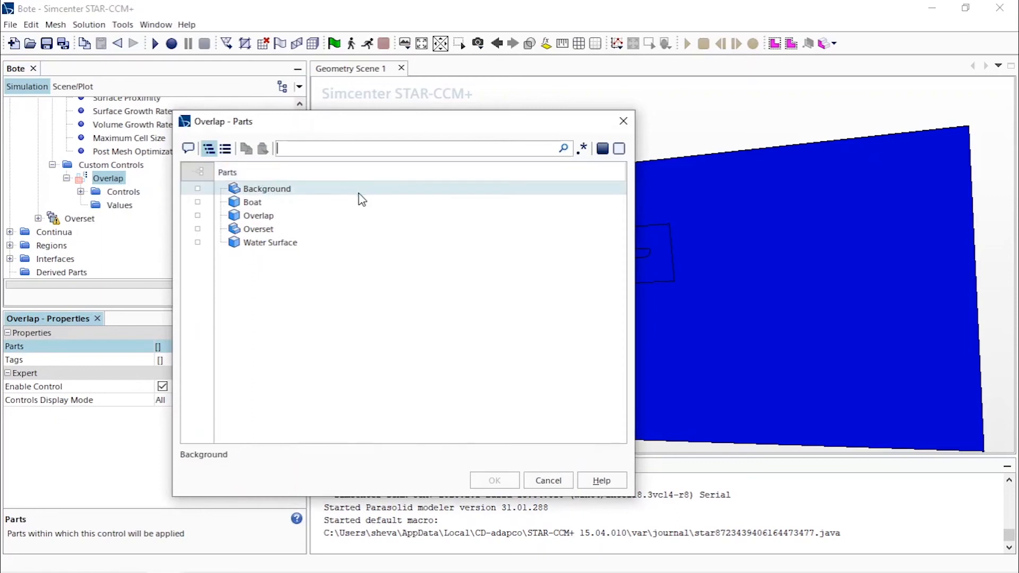
{"action": "left_click", "coordinate": [291, 217]}
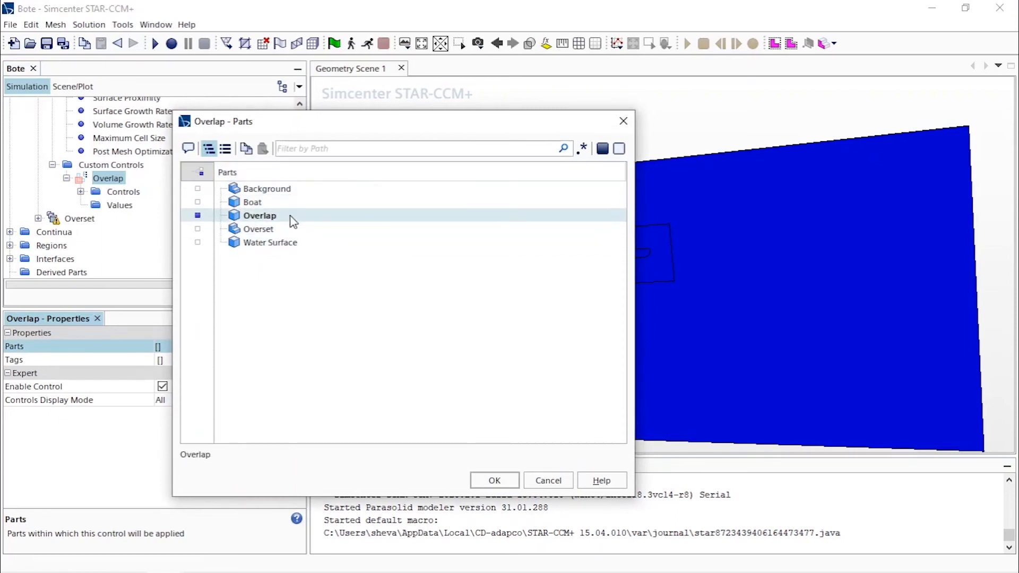
{"action": "left_click", "coordinate": [495, 481]}
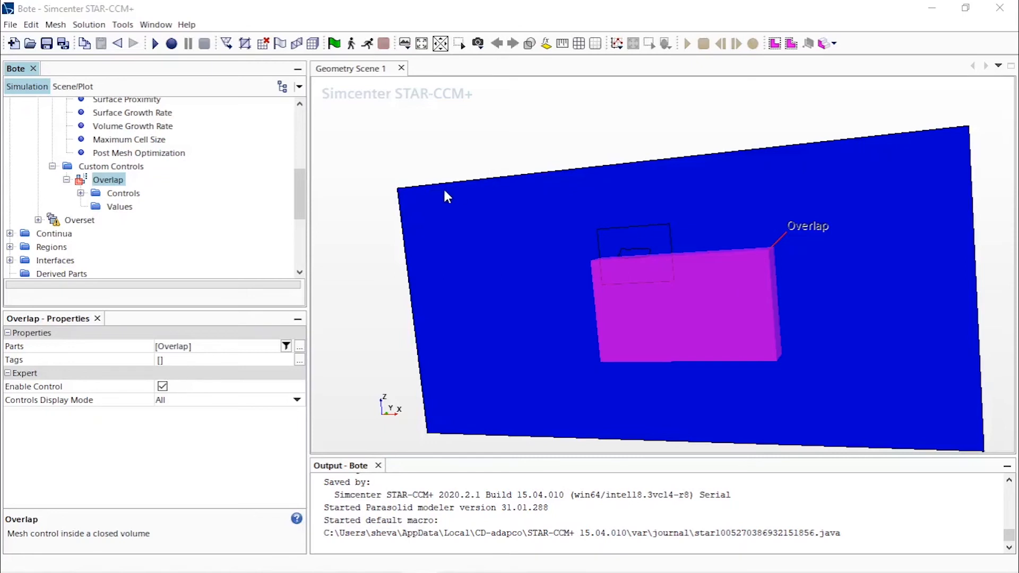
Enable a customized surface remesher size for the Overlap volumetric control.
{"action": "left_click", "coordinate": [83, 194]}
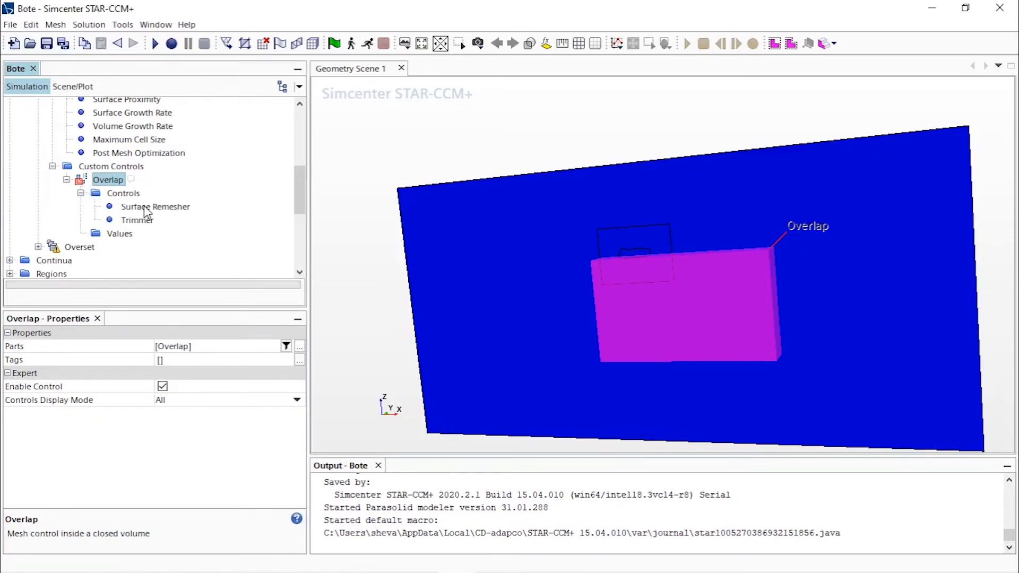
{"action": "left_click", "coordinate": [150, 209]}
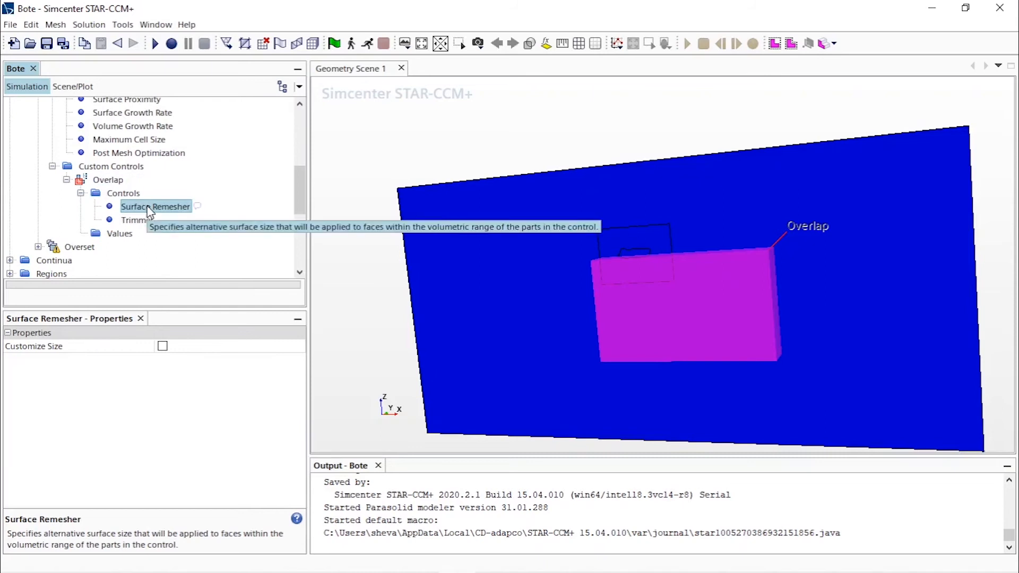
{"action": "left_click", "coordinate": [162, 347]}
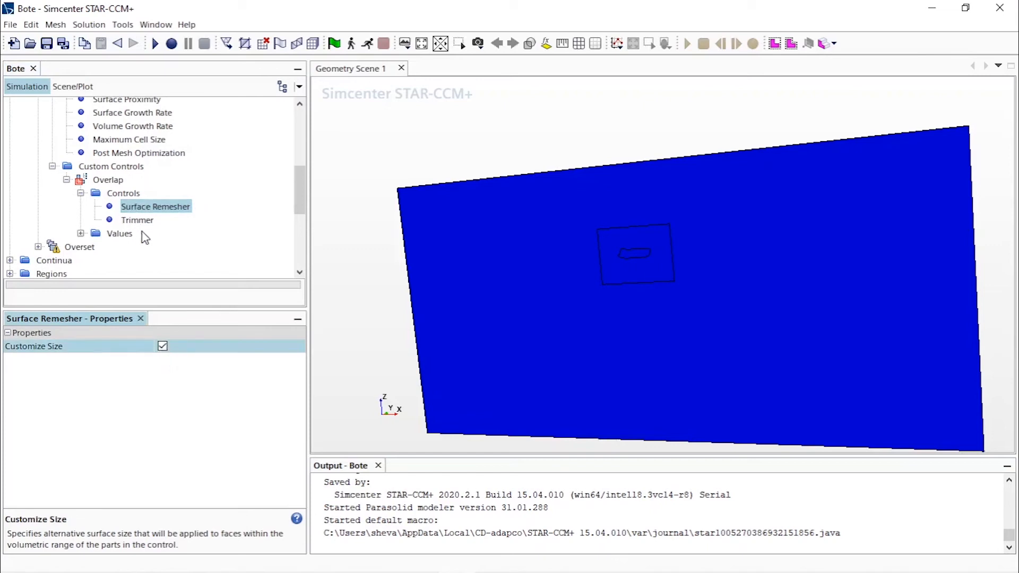
Set the Overlap control's custom size to 25 percent of base and enable a customized isotropic size for its trimmer.
{"action": "left_click", "coordinate": [81, 234]}
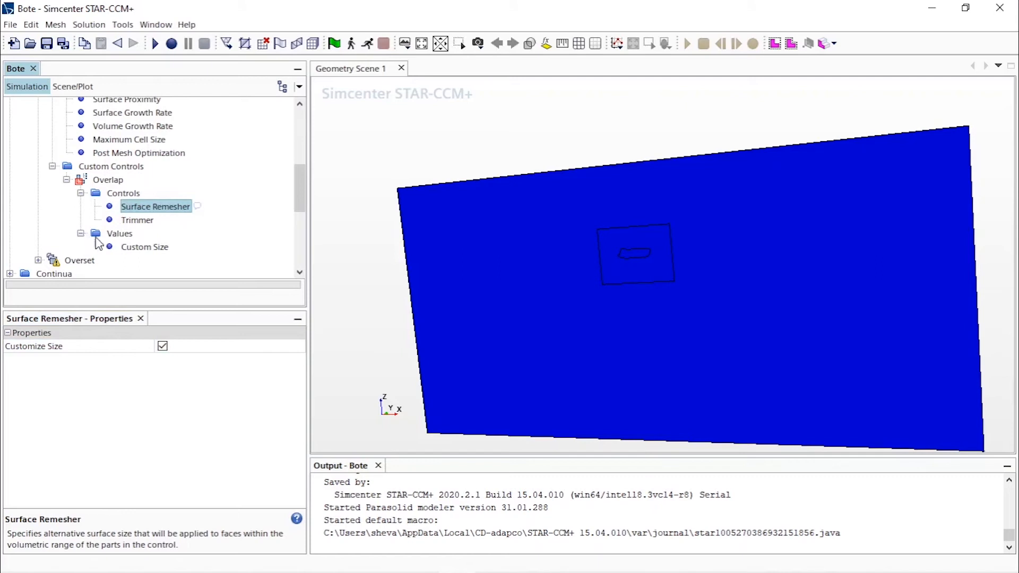
{"action": "left_click", "coordinate": [120, 234]}
{"action": "left_click", "coordinate": [139, 248]}
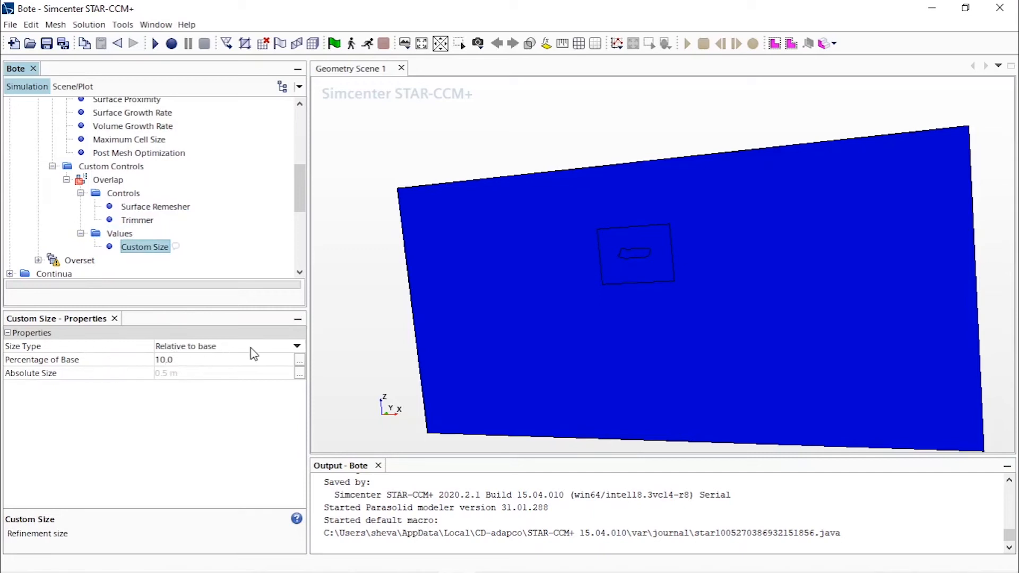
{"action": "left_click", "coordinate": [284, 346]}
{"action": "left_click", "coordinate": [298, 346]}
{"action": "left_click", "coordinate": [237, 362]}
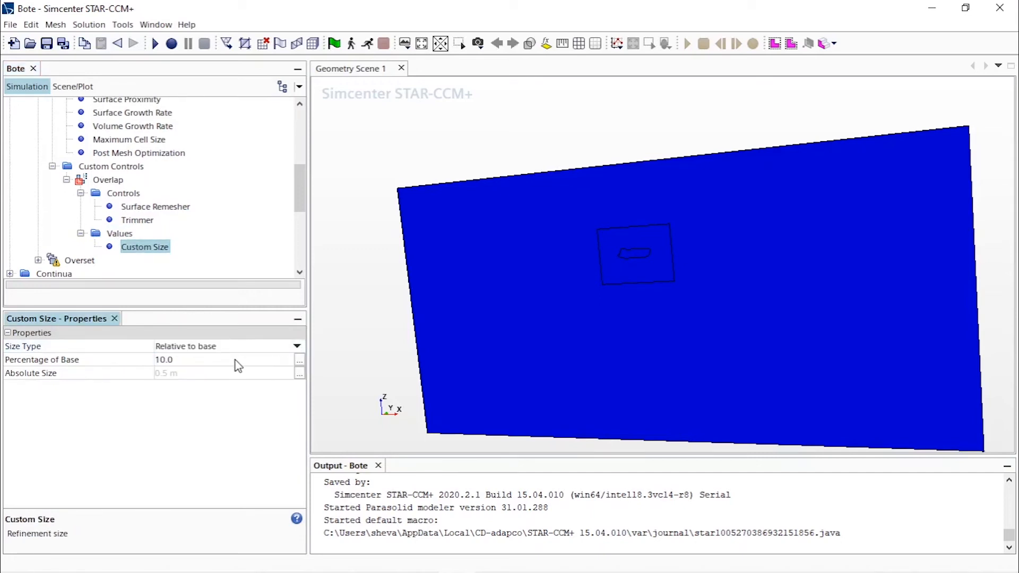
{"action": "left_click", "coordinate": [168, 361]}
{"action": "left_click_drag", "start_coordinate": [176, 361], "coordinate": [133, 366]}
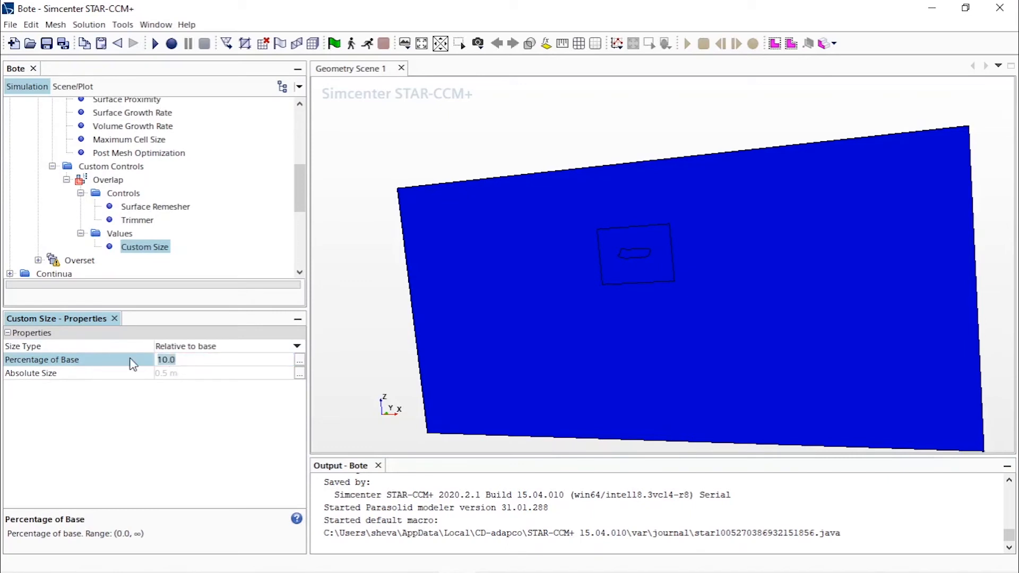
{"action": "type", "text": "25"}
{"action": "key", "text": "Return"}
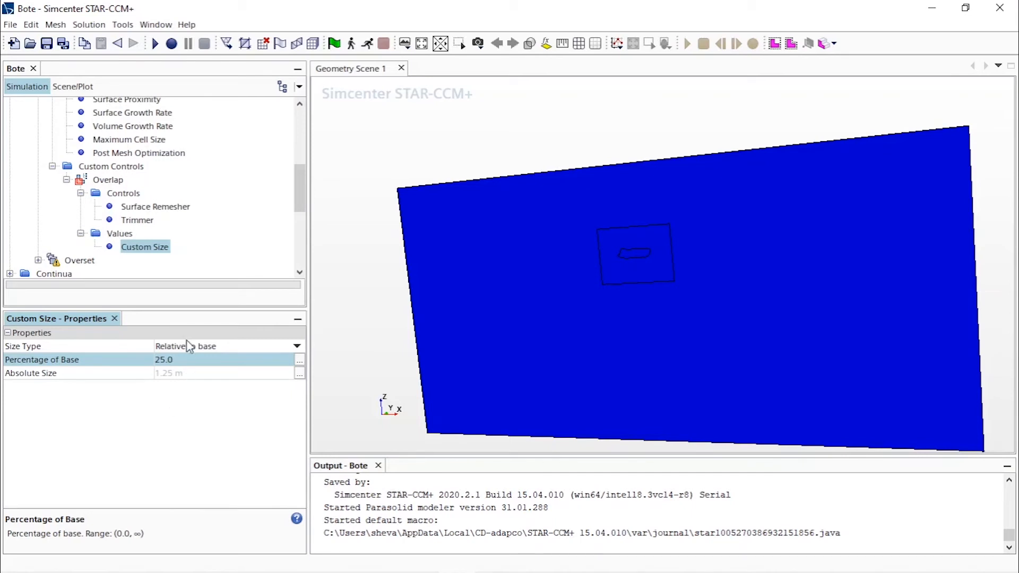
{"action": "left_click", "coordinate": [144, 219]}
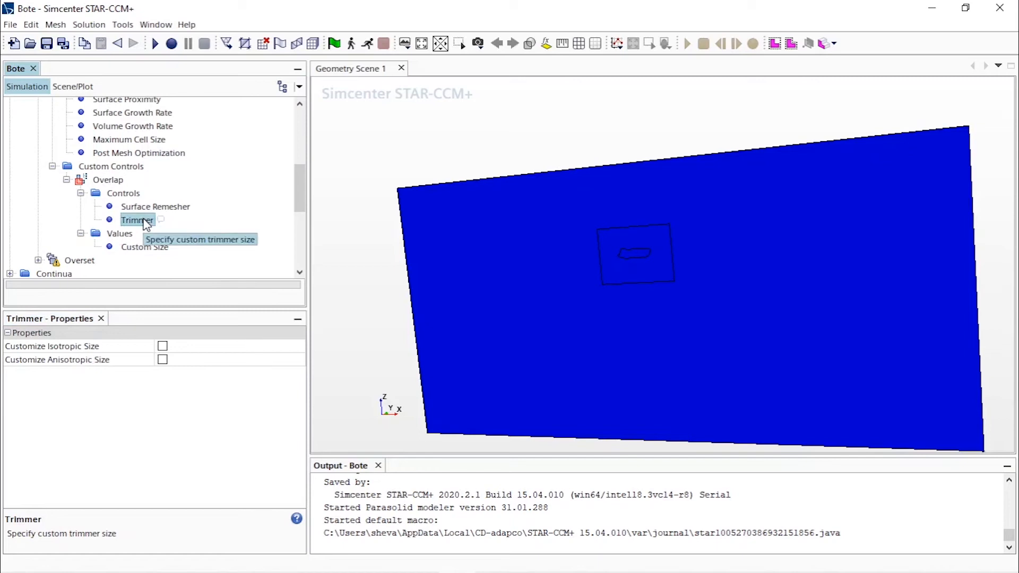
{"action": "left_click", "coordinate": [162, 348]}
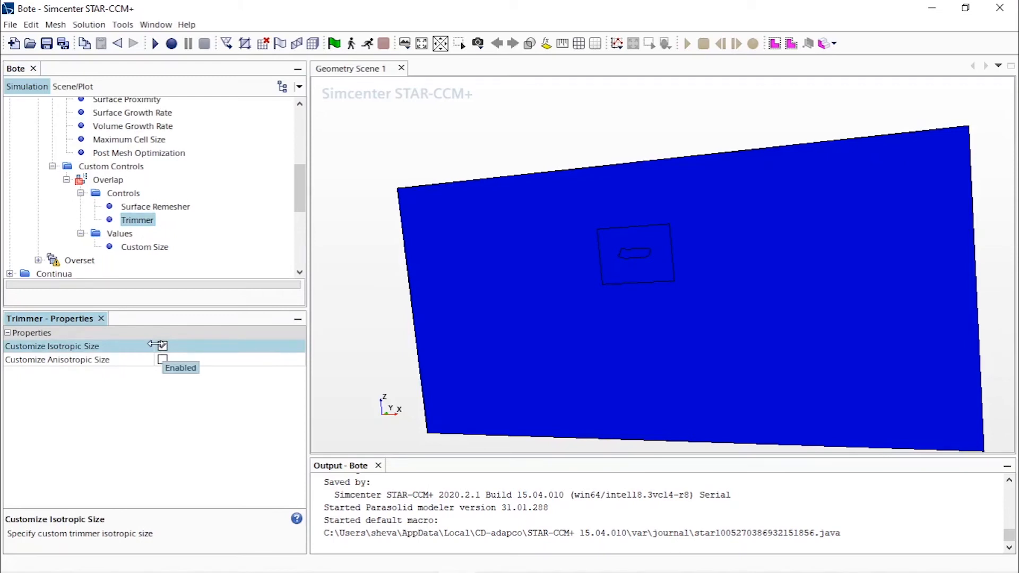
Add a second volumetric control to the Background operation's custom controls, alongside Overlap.
{"action": "right_click", "coordinate": [114, 166]}
{"action": "mouse_move", "coordinate": [159, 173]}
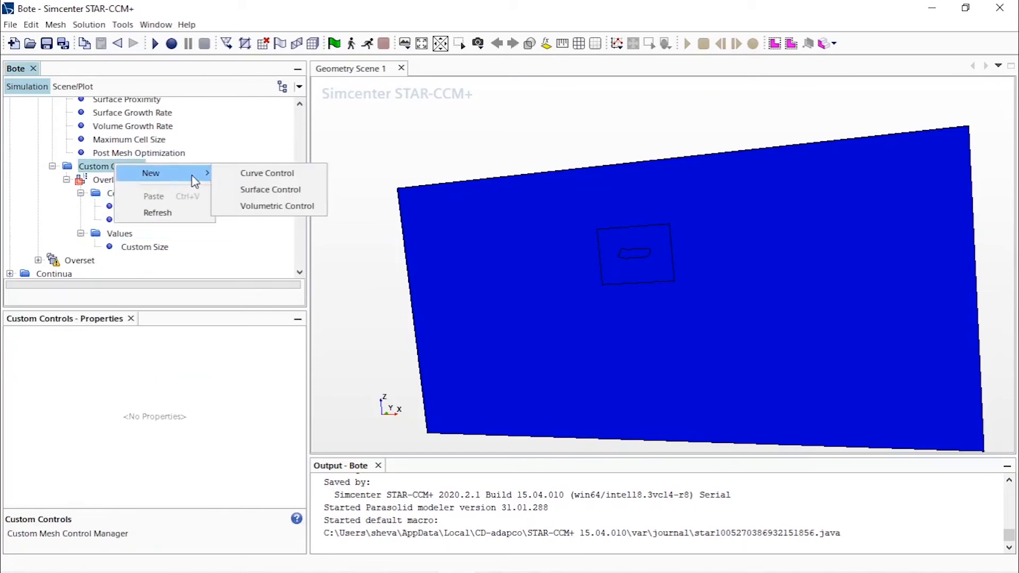
{"action": "left_click", "coordinate": [250, 206]}
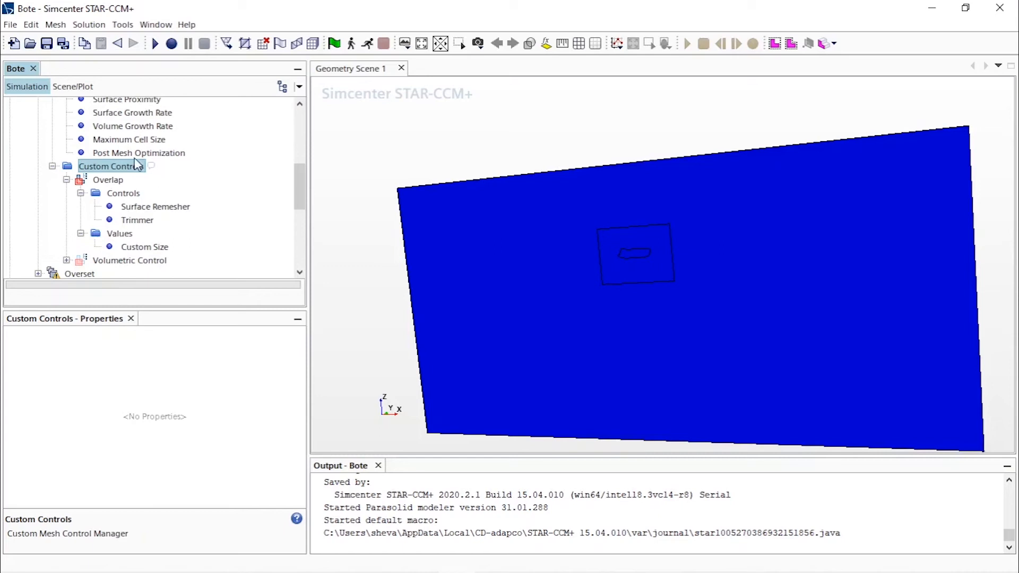
Rename the Background operation's new volumetric control as Water surface.
{"action": "left_click", "coordinate": [144, 262]}
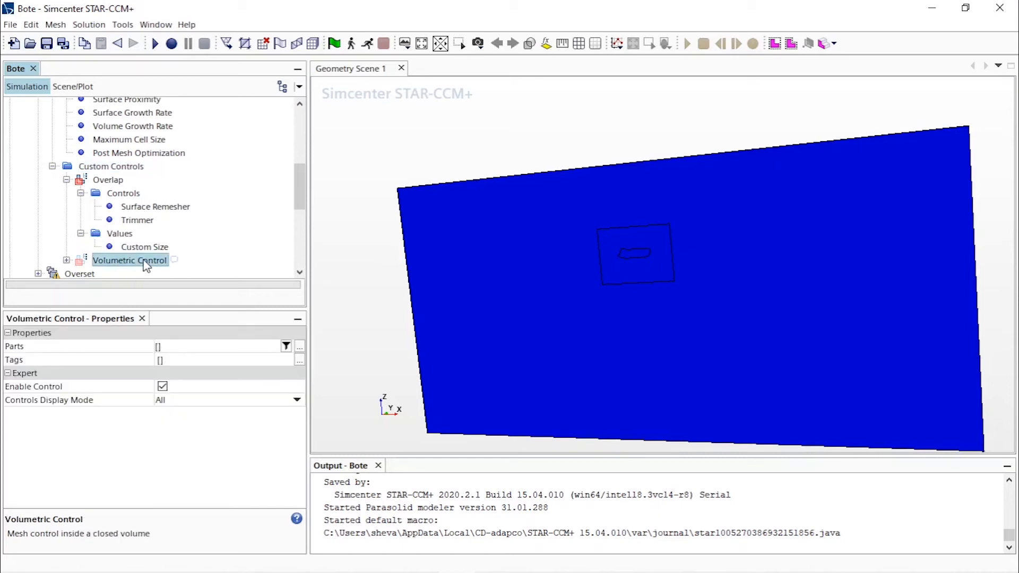
{"action": "right_click", "coordinate": [144, 264]}
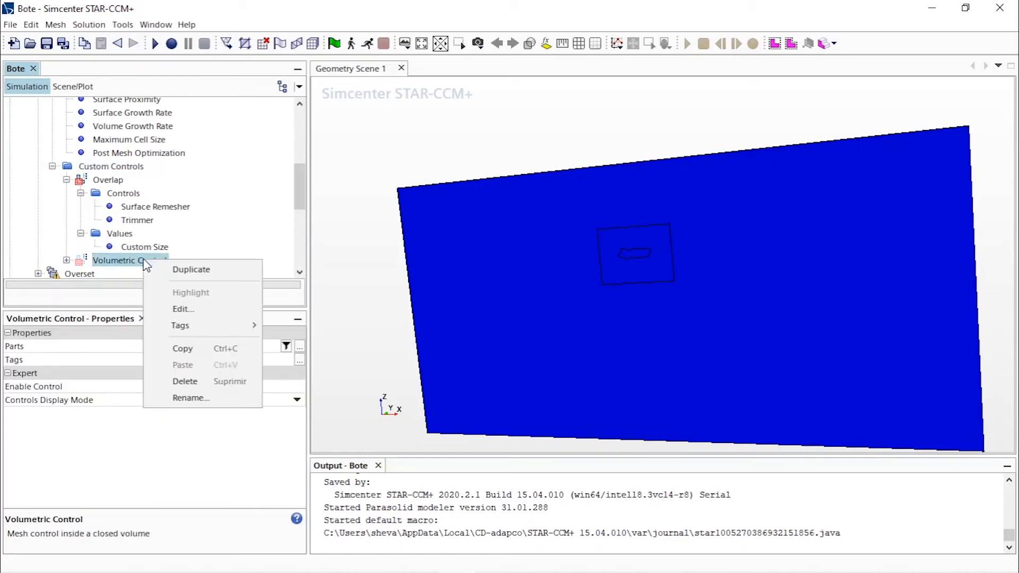
{"action": "left_click", "coordinate": [212, 398]}
{"action": "type", "text": "Water surface"}
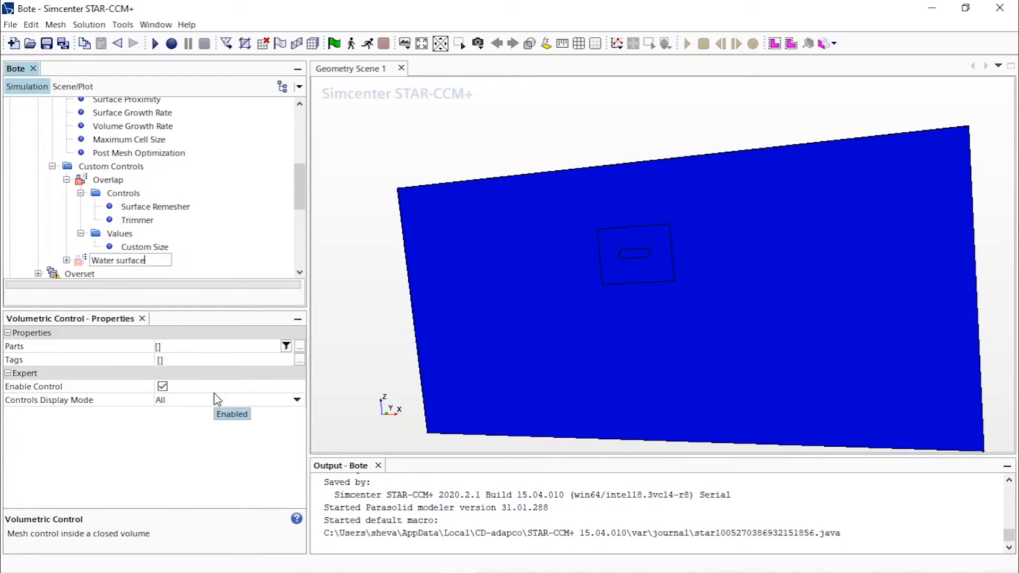
{"action": "key", "text": "Return"}
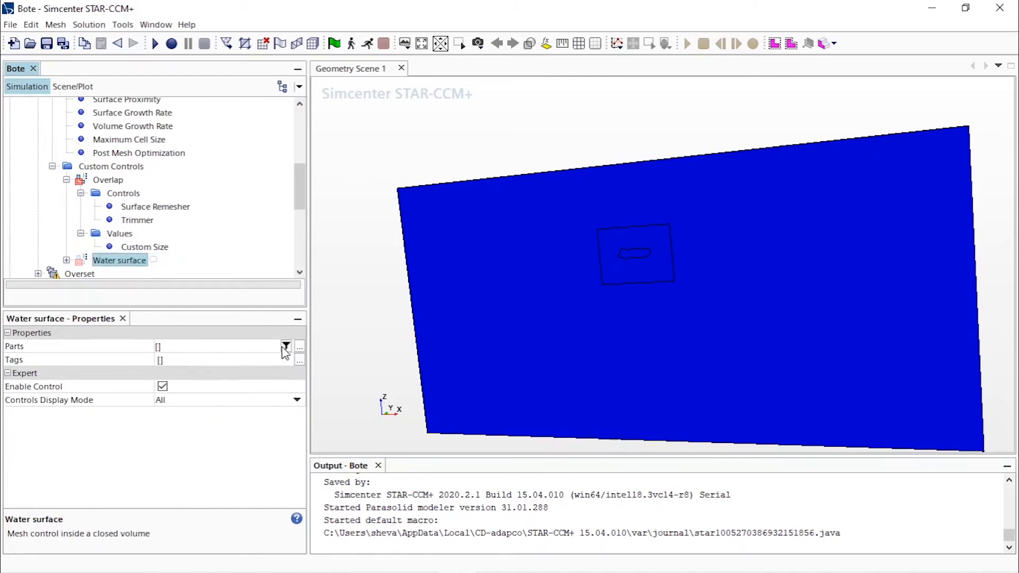
{"action": "scroll", "coordinate": [122, 241], "scroll_direction": "down", "scroll_amount": 1}
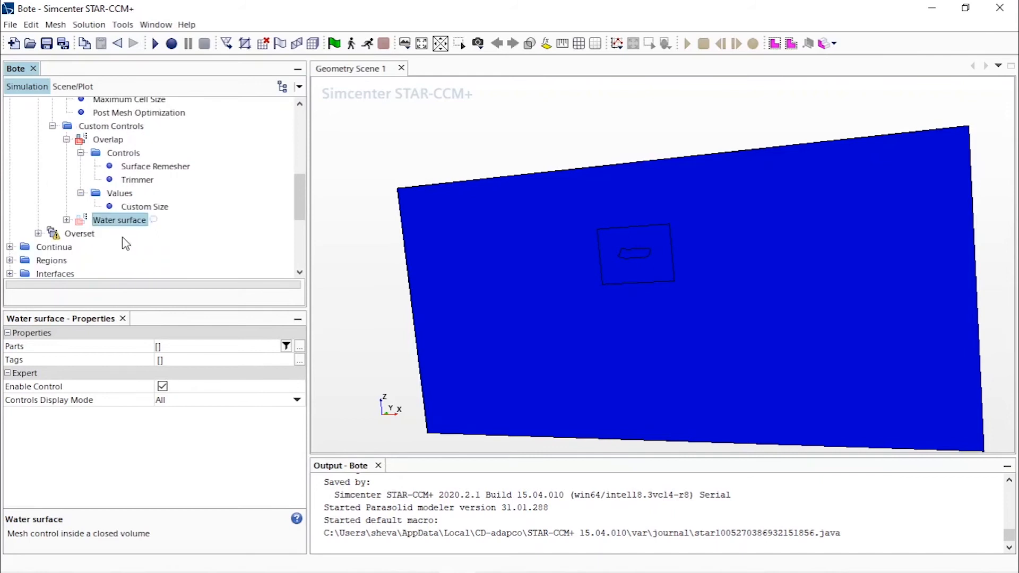
{"action": "left_click", "coordinate": [286, 348]}
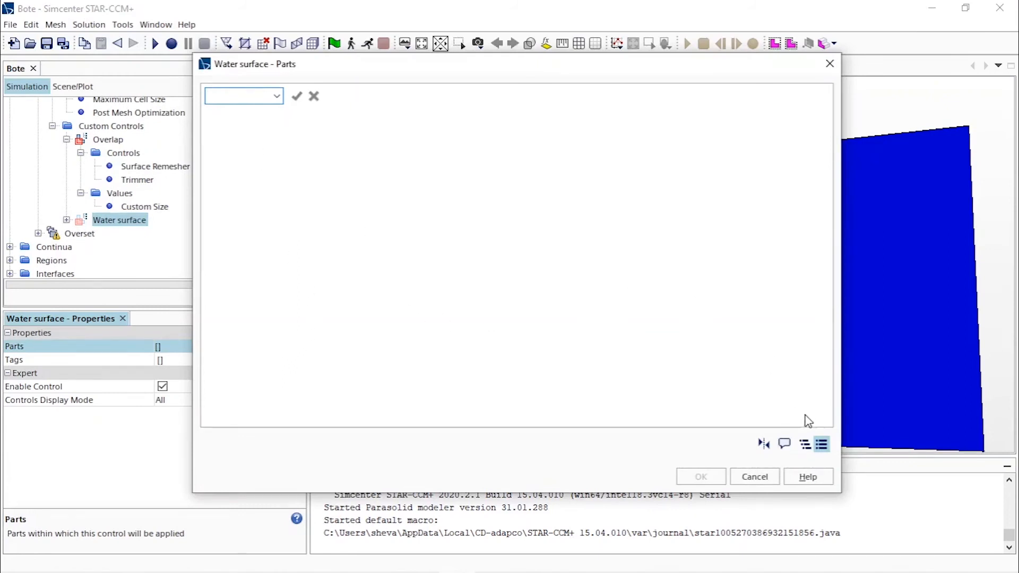
{"action": "left_click", "coordinate": [755, 477]}
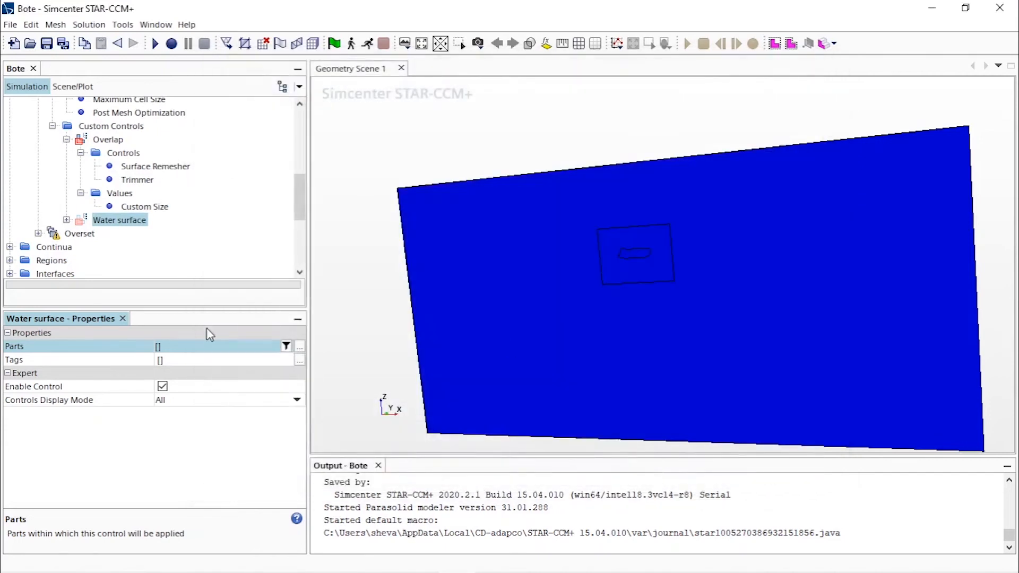
{"action": "left_click", "coordinate": [292, 348]}
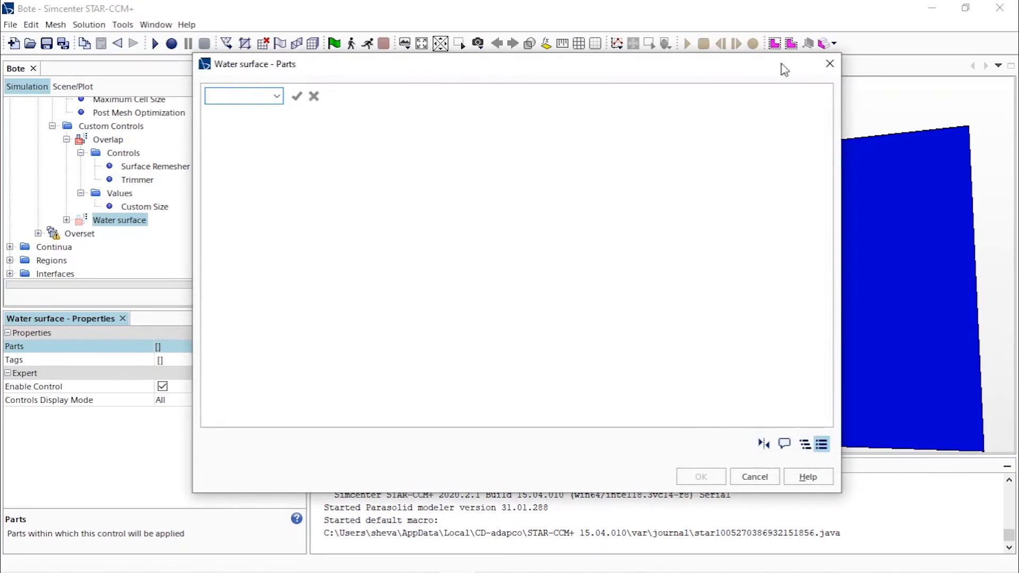
{"action": "left_click", "coordinate": [829, 63]}
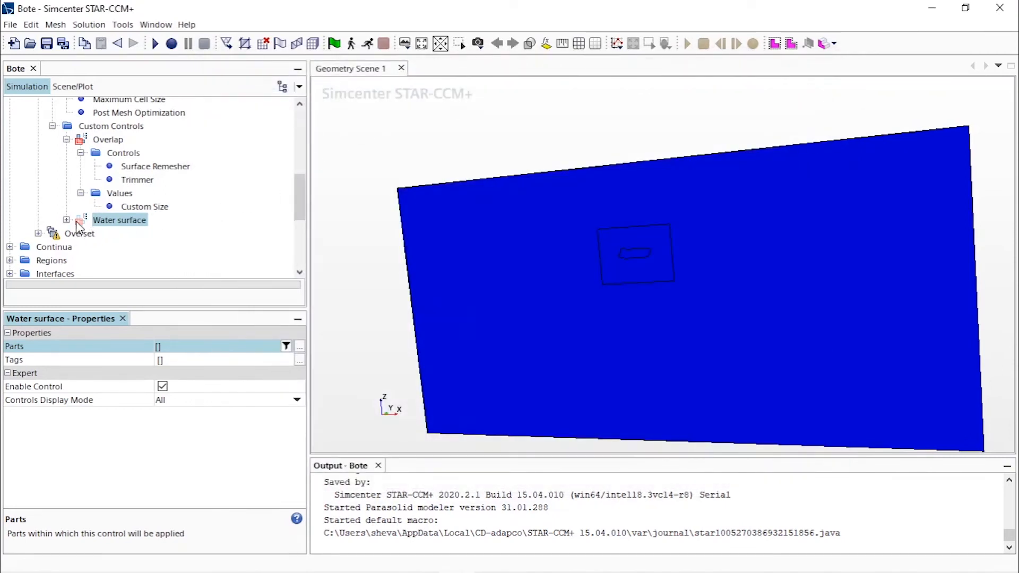
Assign the Water Surface part to the Water surface volumetric control.
{"action": "double_click", "coordinate": [76, 221]}
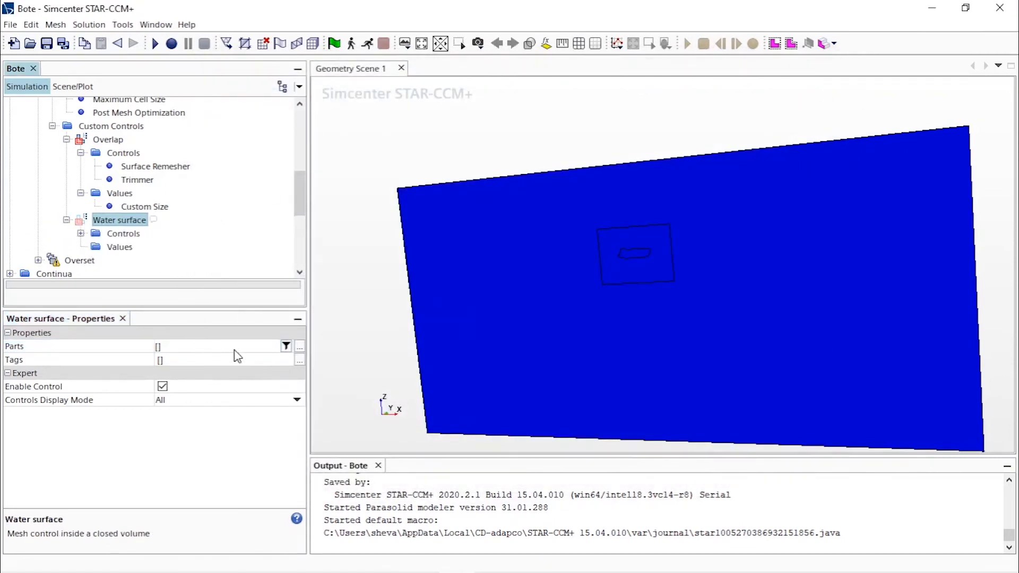
{"action": "left_click", "coordinate": [291, 347]}
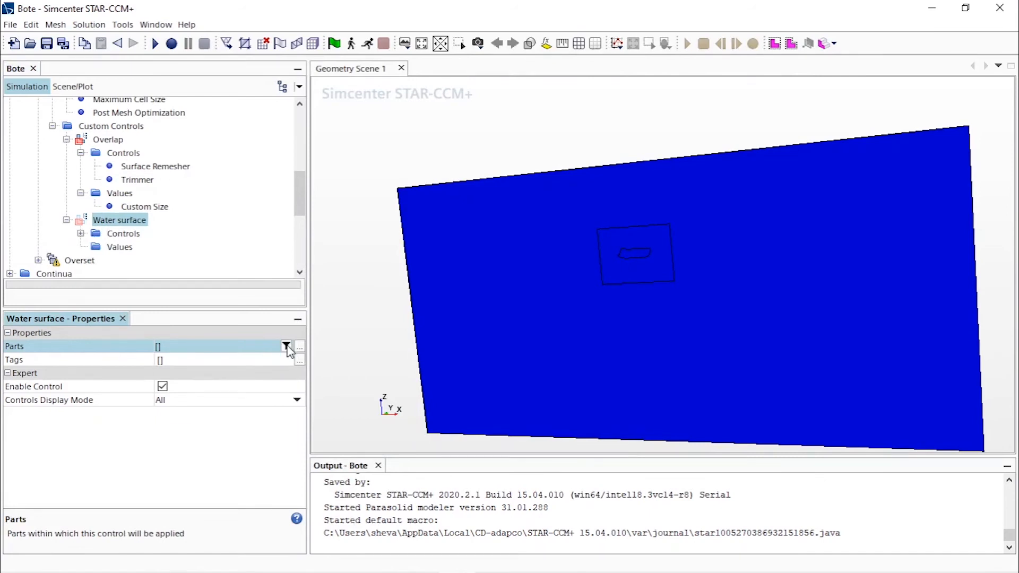
{"action": "left_click", "coordinate": [287, 346]}
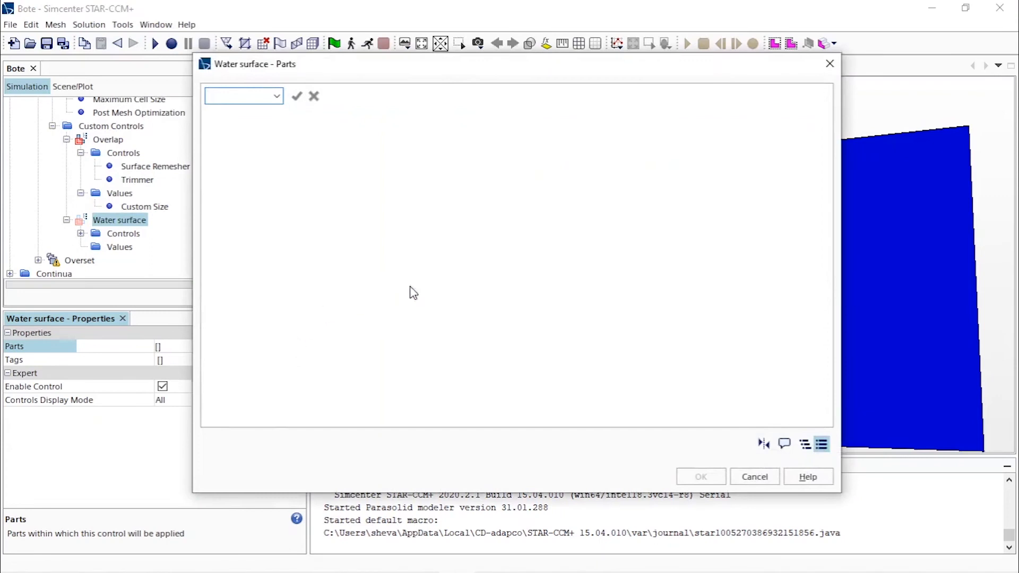
{"action": "key", "text": "Escape"}
{"action": "left_click", "coordinate": [299, 350]}
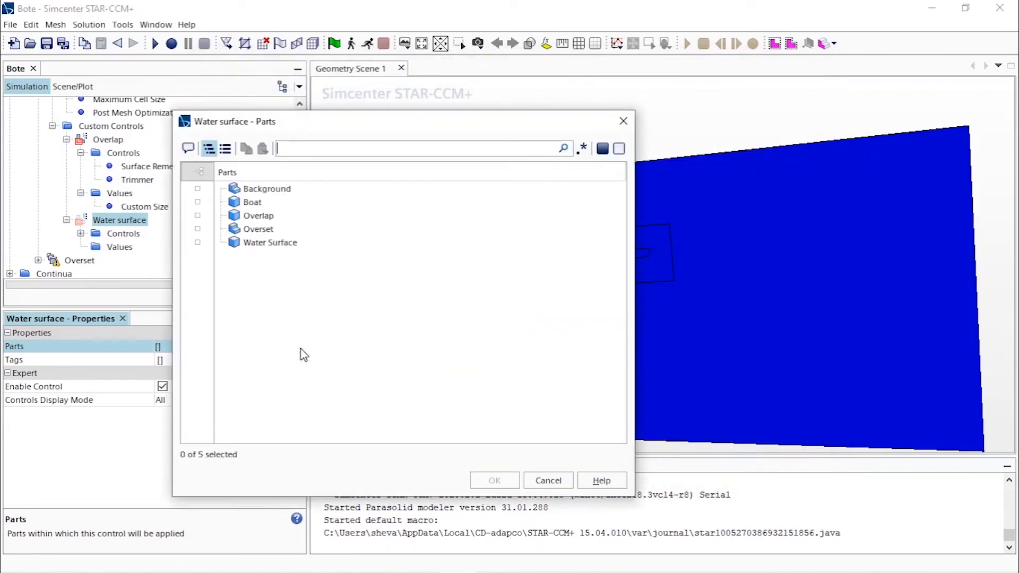
{"action": "left_click", "coordinate": [301, 244]}
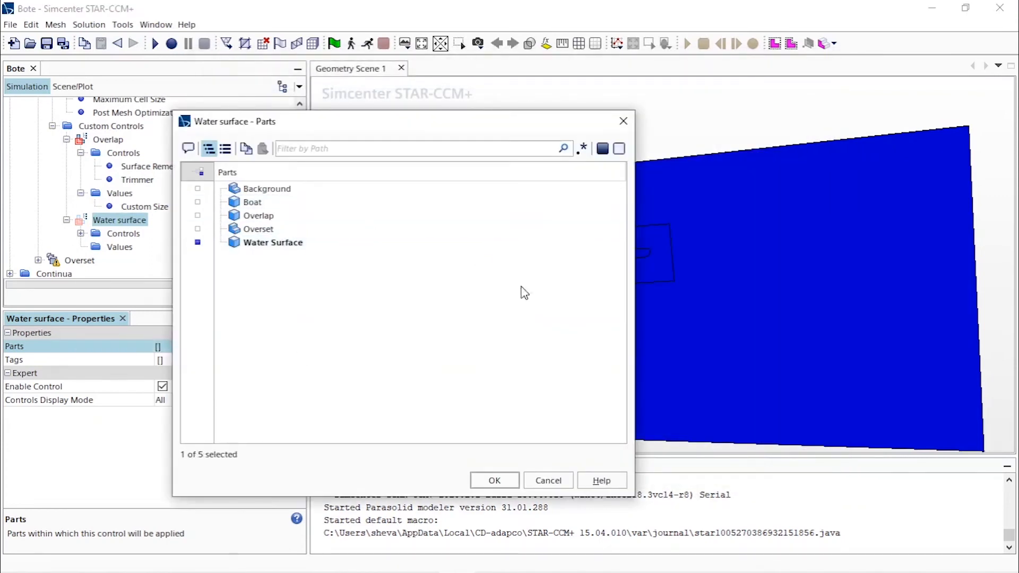
{"action": "left_click", "coordinate": [507, 482]}
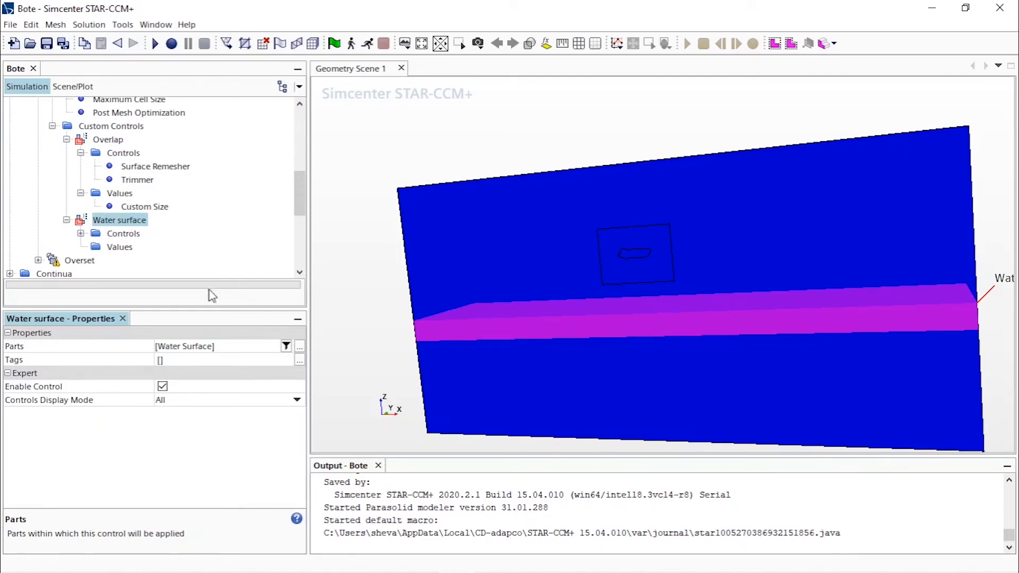
Enable a customized surface remesher size for the Water surface volumetric control.
{"action": "left_click", "coordinate": [112, 235]}
{"action": "left_click", "coordinate": [80, 233]}
{"action": "scroll", "coordinate": [144, 249], "scroll_direction": "down", "scroll_amount": 2}
{"action": "scroll", "coordinate": [134, 232], "scroll_direction": "up", "scroll_amount": 2}
{"action": "scroll", "coordinate": [137, 267], "scroll_direction": "down", "scroll_amount": 1}
{"action": "left_click", "coordinate": [120, 235]}
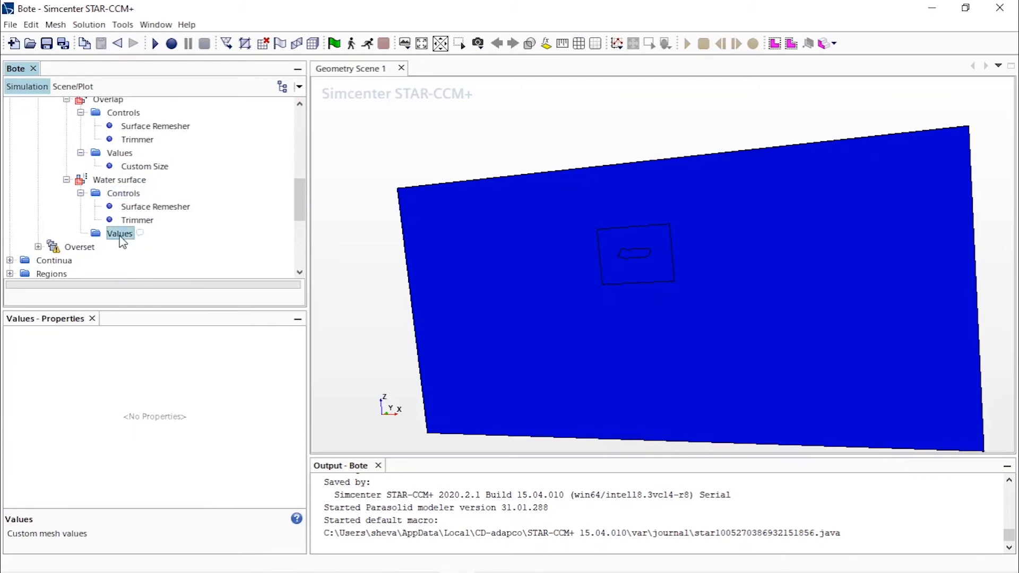
{"action": "left_click", "coordinate": [137, 207]}
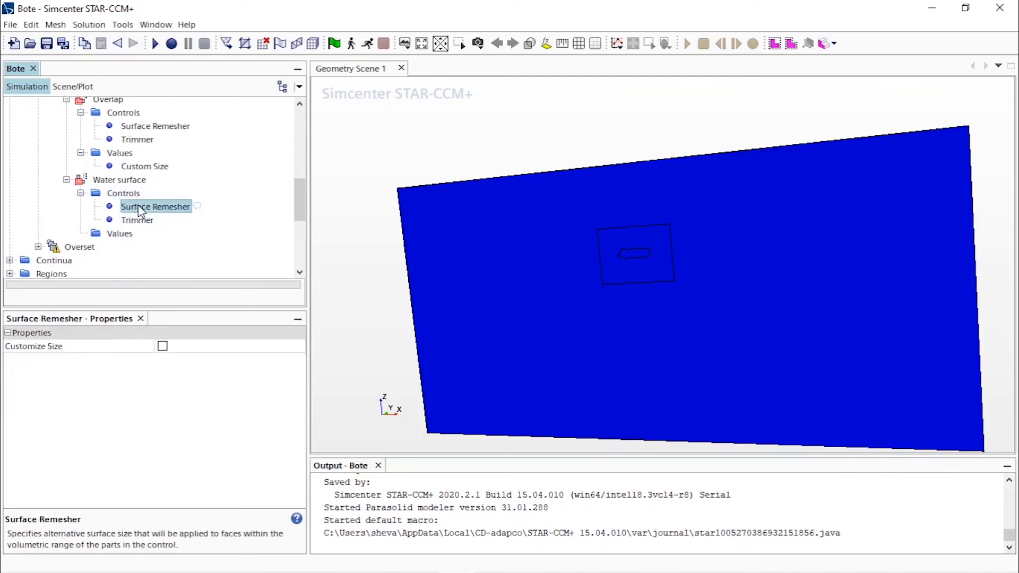
{"action": "left_click", "coordinate": [162, 346]}
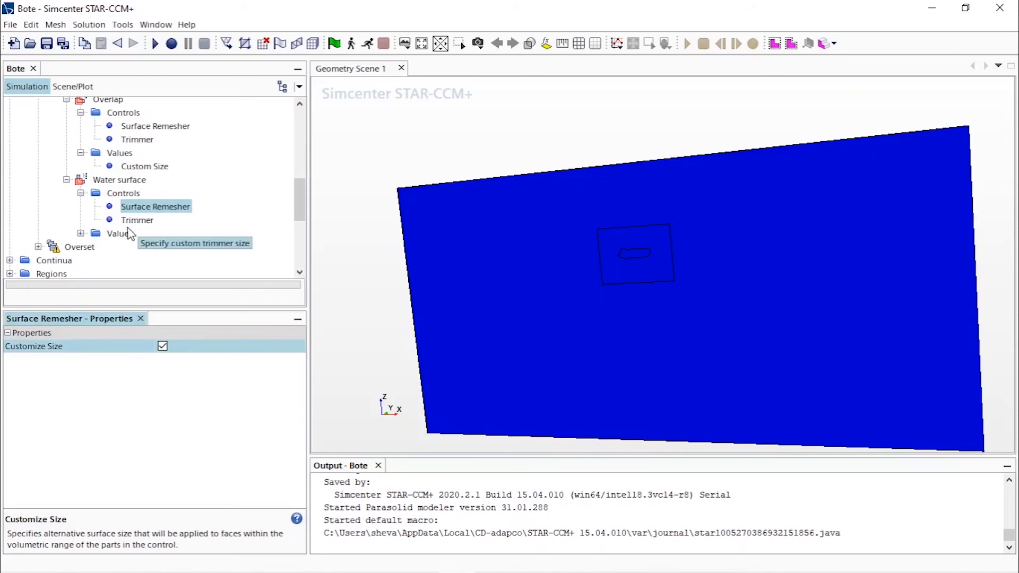
Set the Water surface control's custom size to 100 percent of base.
{"action": "left_click", "coordinate": [119, 234]}
{"action": "left_click", "coordinate": [81, 234]}
{"action": "left_click", "coordinate": [144, 247]}
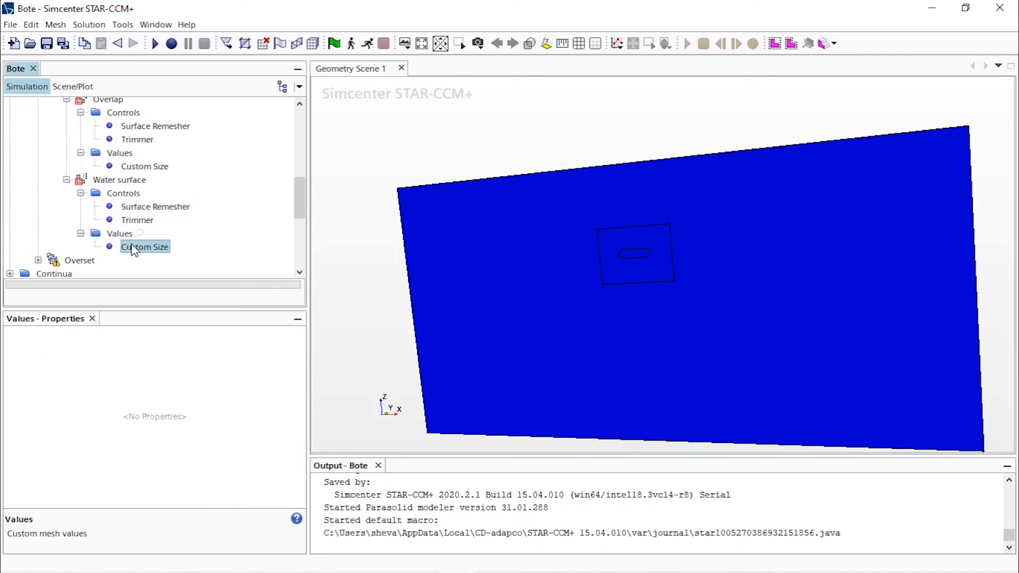
{"action": "left_click", "coordinate": [186, 361]}
{"action": "type", "text": "100"}
{"action": "key", "text": "Return"}
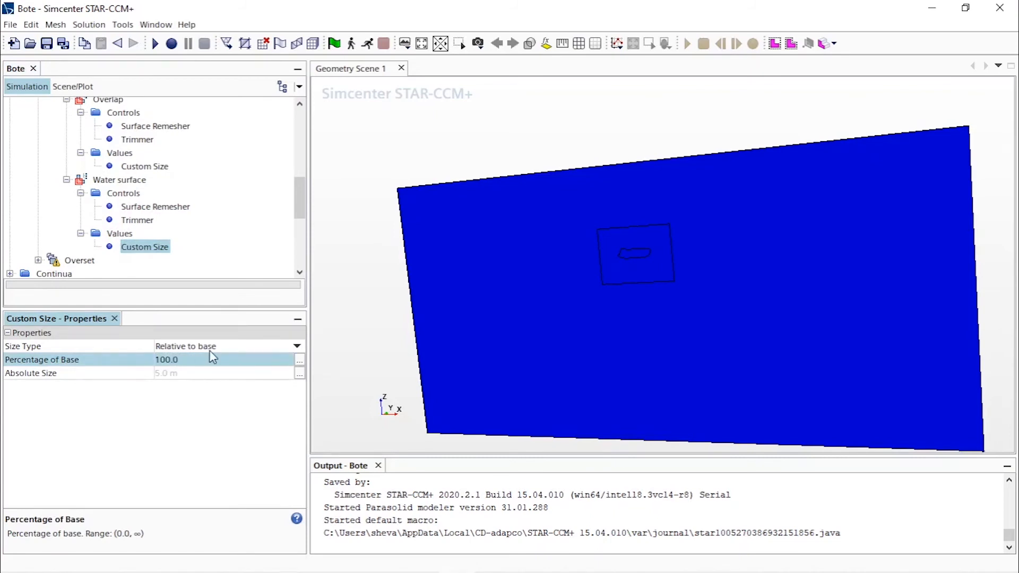
Enable a customized anisotropic trimmer size for the Water surface control, with custom sizes in X, Y and Z.
{"action": "left_click", "coordinate": [138, 222]}
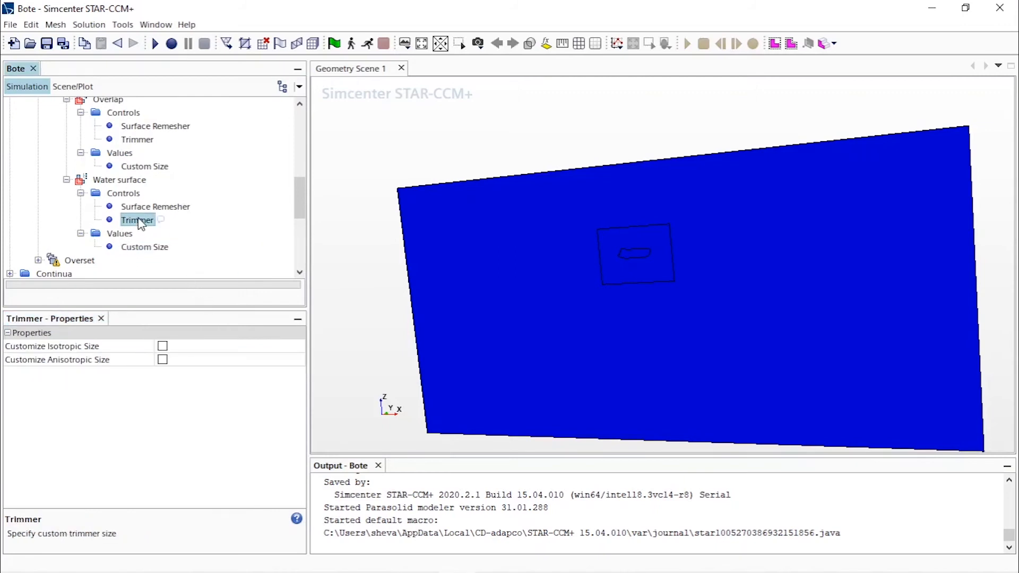
{"action": "left_click", "coordinate": [163, 360]}
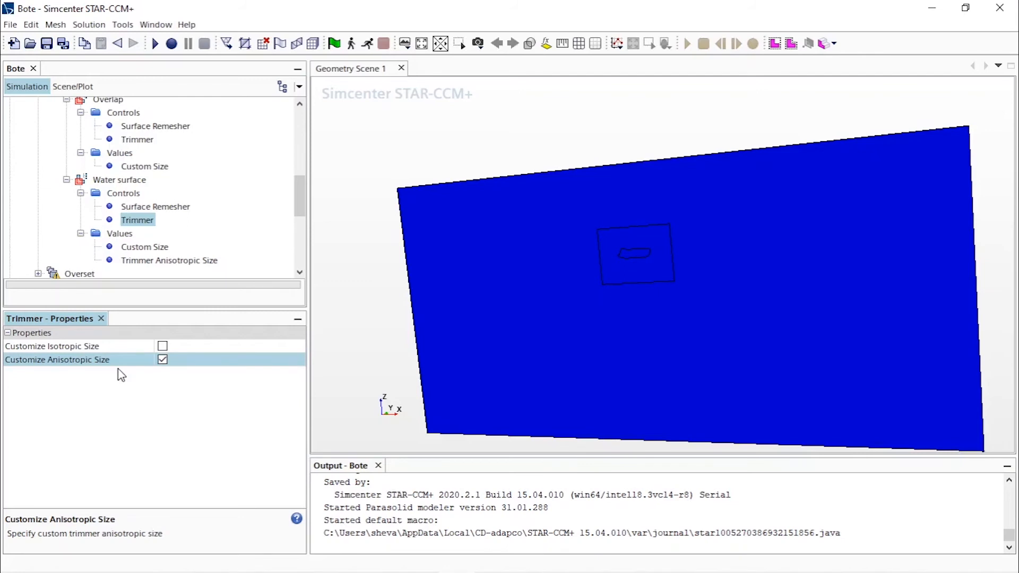
{"action": "left_click", "coordinate": [164, 261]}
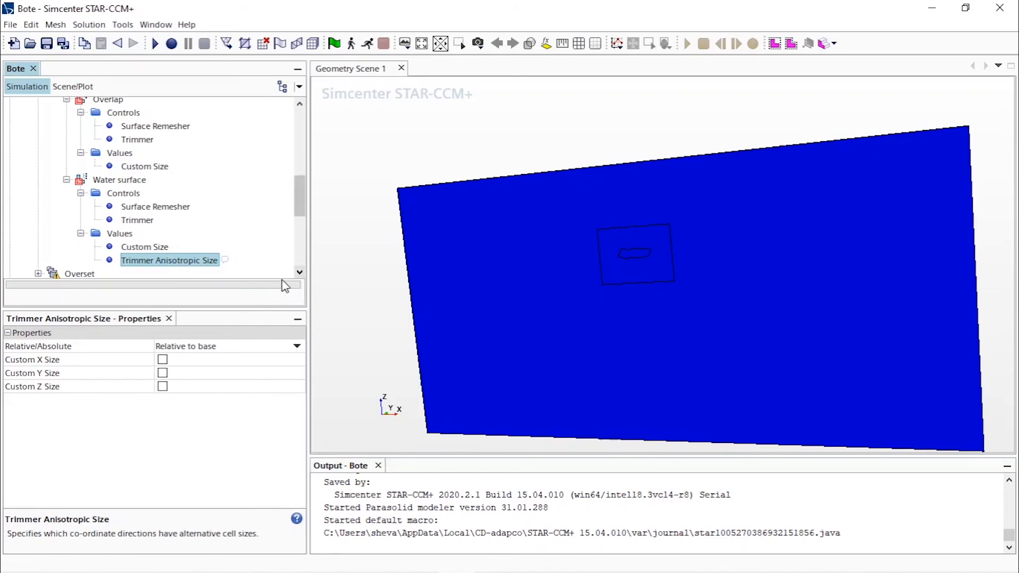
{"action": "left_click", "coordinate": [163, 359]}
{"action": "left_click", "coordinate": [165, 373]}
{"action": "left_click", "coordinate": [162, 373]}
{"action": "left_click", "coordinate": [164, 387]}
{"action": "left_click", "coordinate": [163, 386]}
{"action": "scroll", "coordinate": [200, 258], "scroll_direction": "down", "scroll_amount": 2}
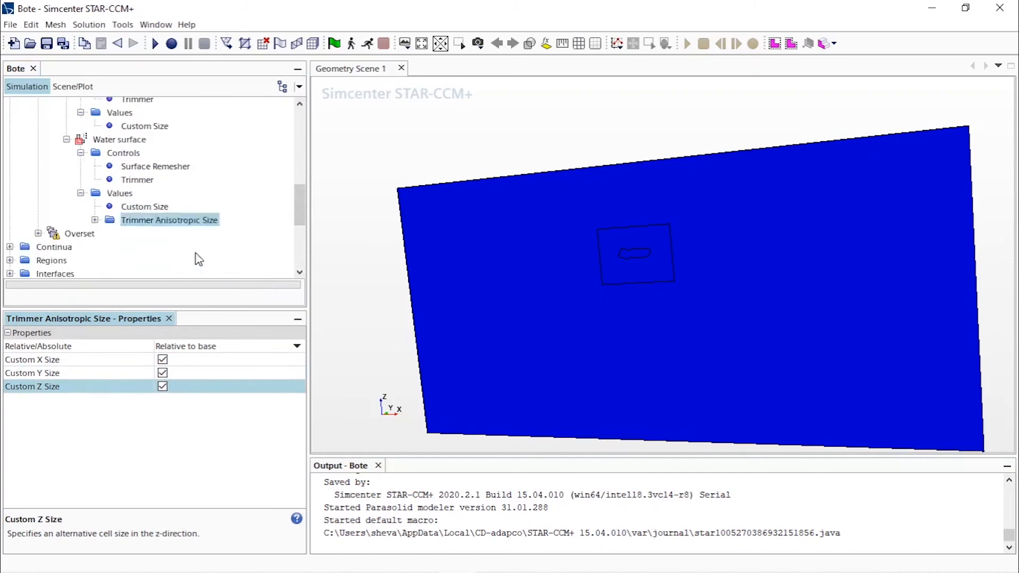
Set the Water surface trimmer's relative Z size to 50 percent of base.
{"action": "left_click", "coordinate": [95, 180]}
{"action": "left_click", "coordinate": [160, 221]}
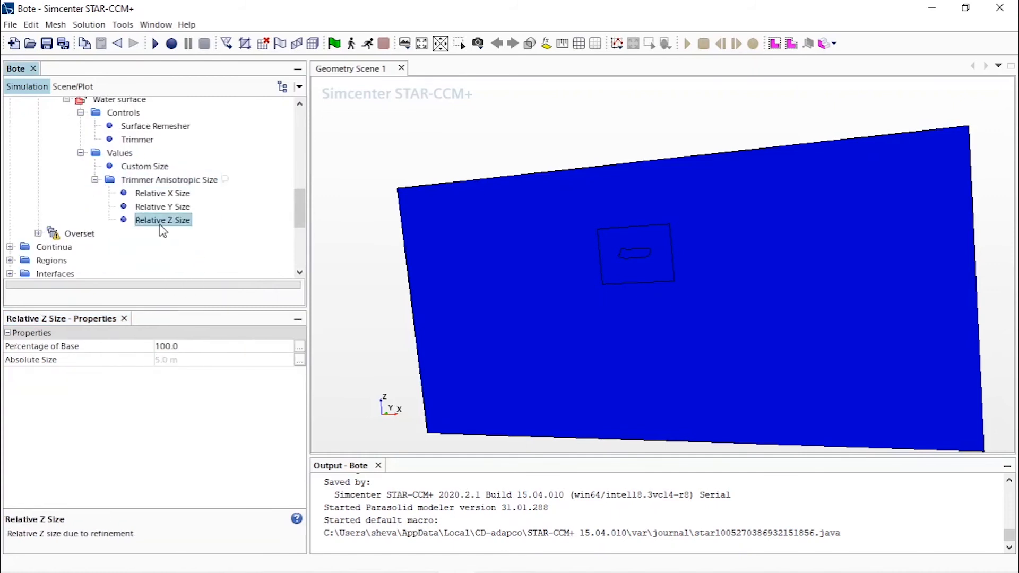
{"action": "left_click", "coordinate": [214, 350]}
{"action": "left_click", "coordinate": [196, 345]}
{"action": "type", "text": "50"}
{"action": "key", "text": "Return"}
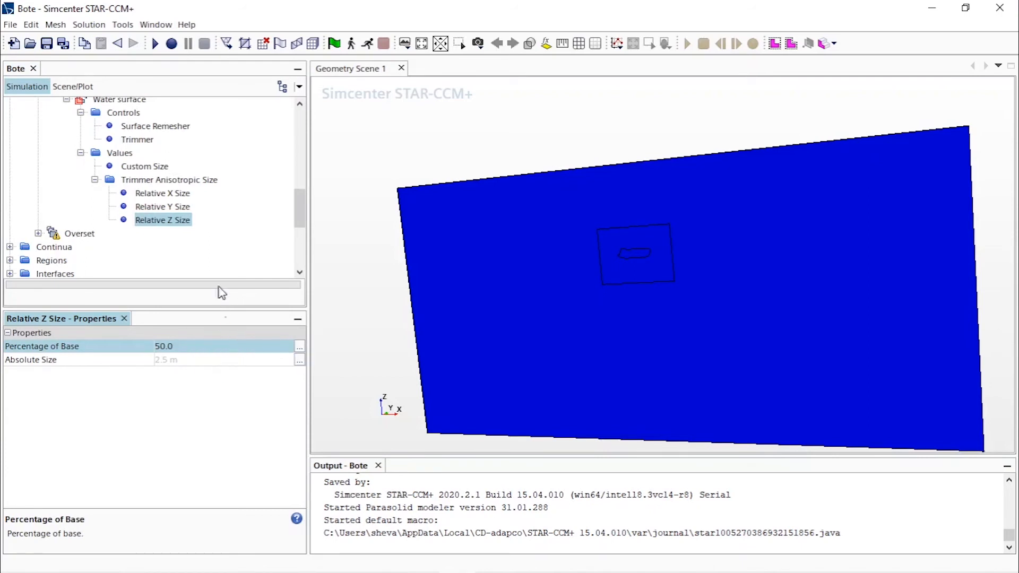
Enable mesh alignment for the Background operation's Trimmed Cell Mesher.
{"action": "left_click", "coordinate": [87, 150]}
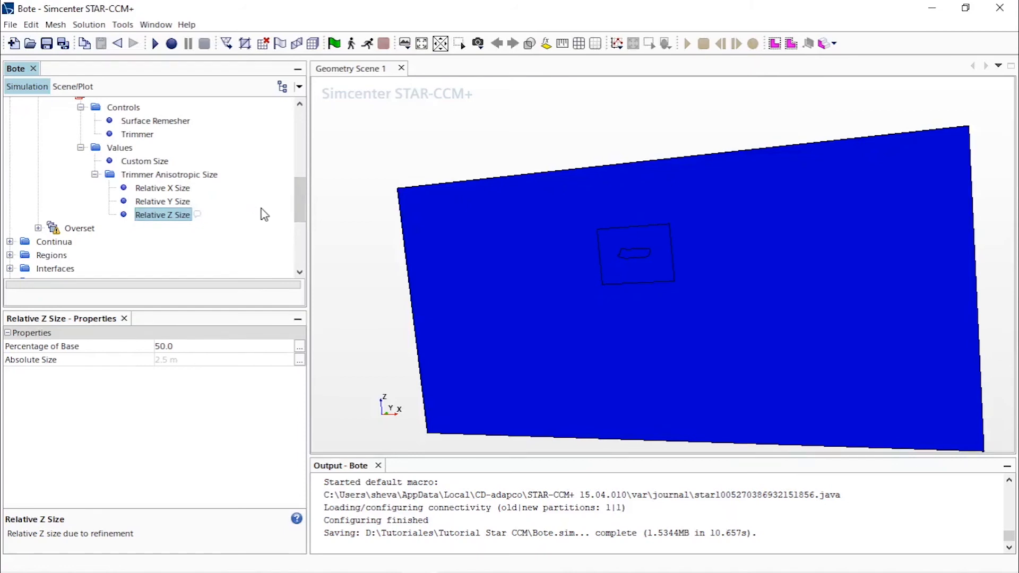
{"action": "scroll", "coordinate": [263, 211], "scroll_direction": "up", "scroll_amount": 2}
{"action": "scroll", "coordinate": [216, 183], "scroll_direction": "up", "scroll_amount": 2}
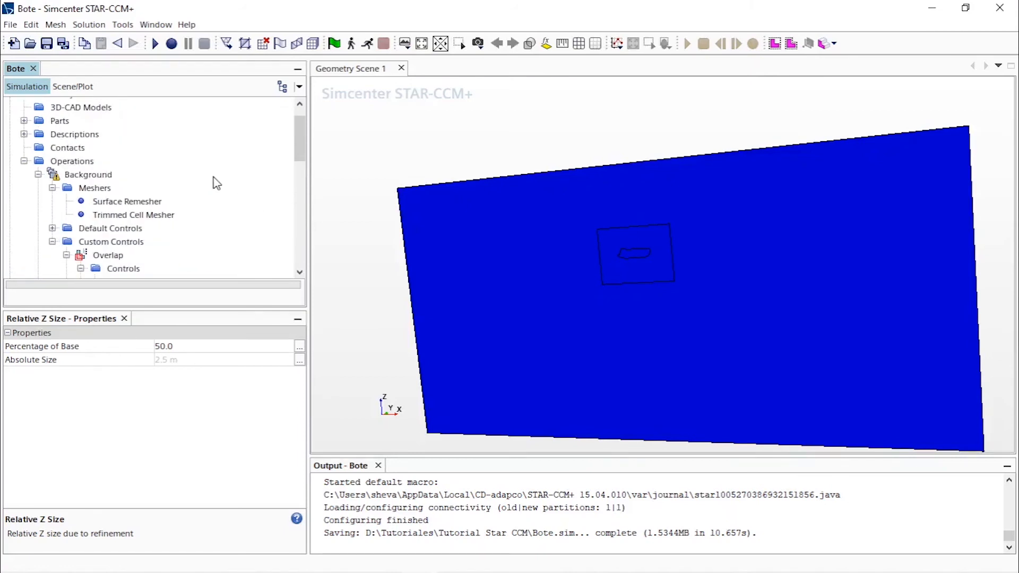
{"action": "left_click", "coordinate": [160, 215]}
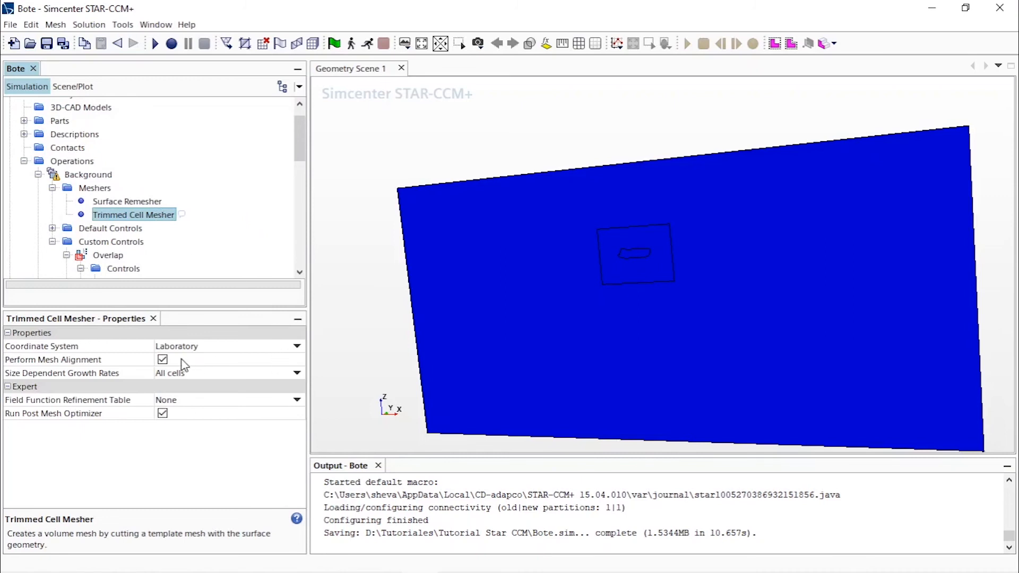
{"action": "left_click", "coordinate": [163, 361]}
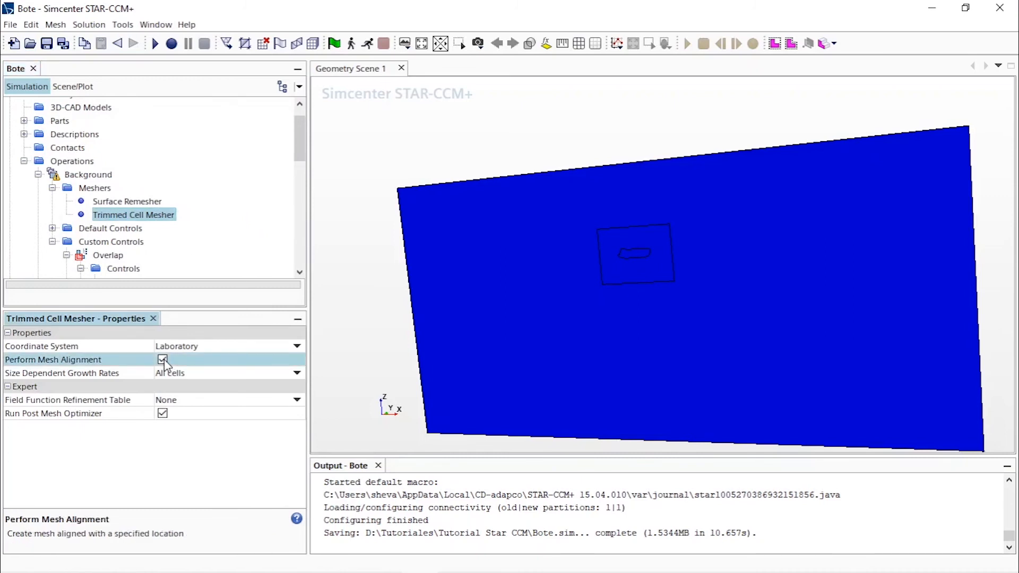
Examine the Background operation's mesh alignment location among its default controls.
{"action": "scroll", "coordinate": [167, 233], "scroll_direction": "down", "scroll_amount": 4}
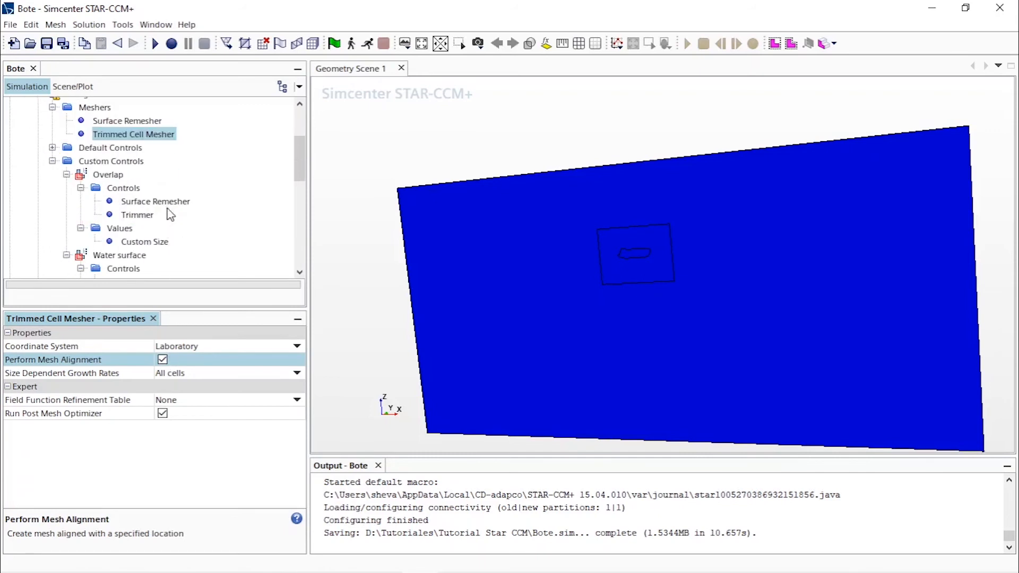
{"action": "scroll", "coordinate": [167, 212], "scroll_direction": "up", "scroll_amount": 2}
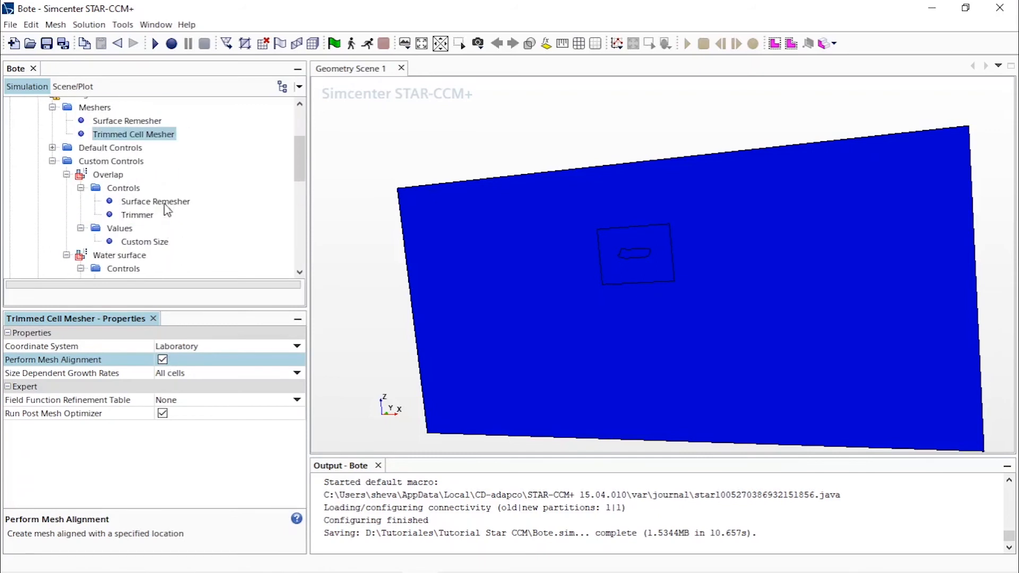
{"action": "left_click", "coordinate": [52, 161]}
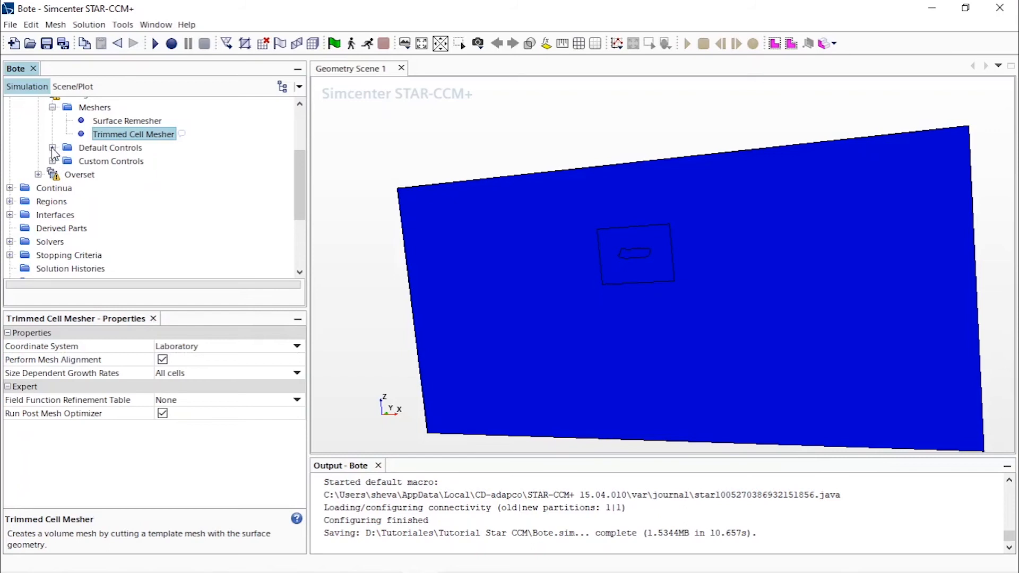
{"action": "left_click", "coordinate": [52, 147]}
{"action": "scroll", "coordinate": [154, 199], "scroll_direction": "down", "scroll_amount": 2}
{"action": "scroll", "coordinate": [159, 208], "scroll_direction": "up", "scroll_amount": 2}
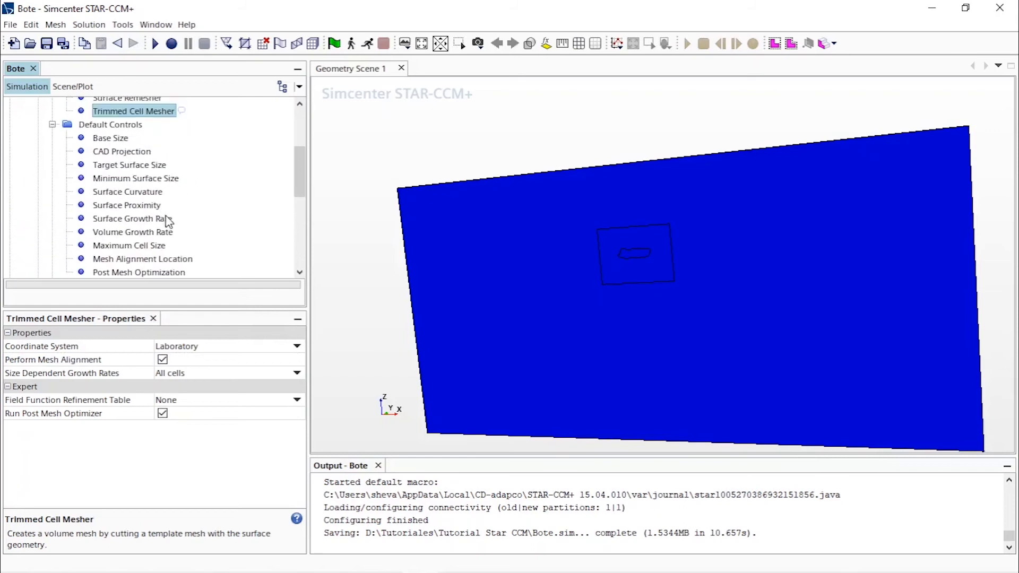
{"action": "left_click", "coordinate": [168, 260]}
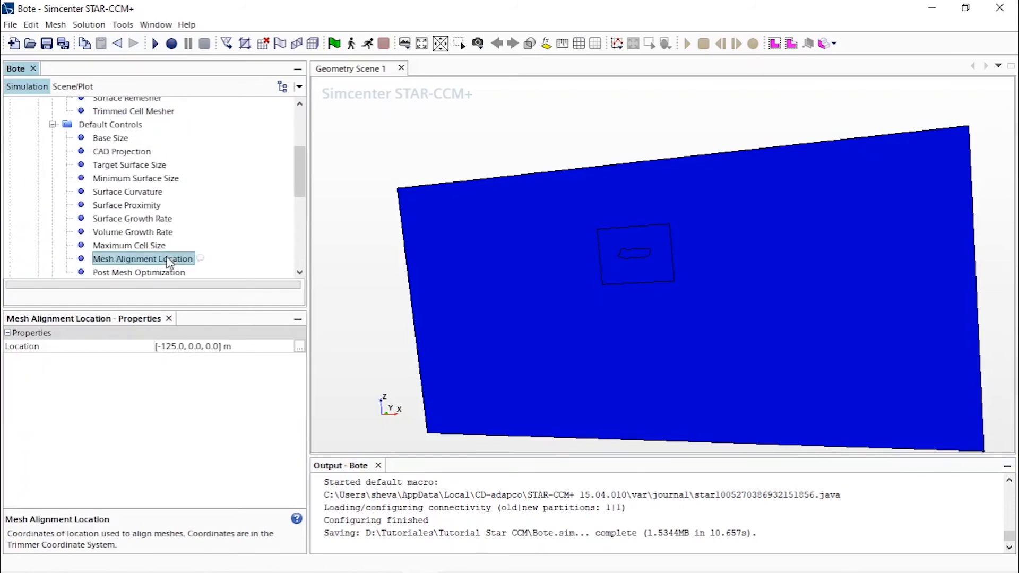
{"action": "left_click", "coordinate": [181, 346]}
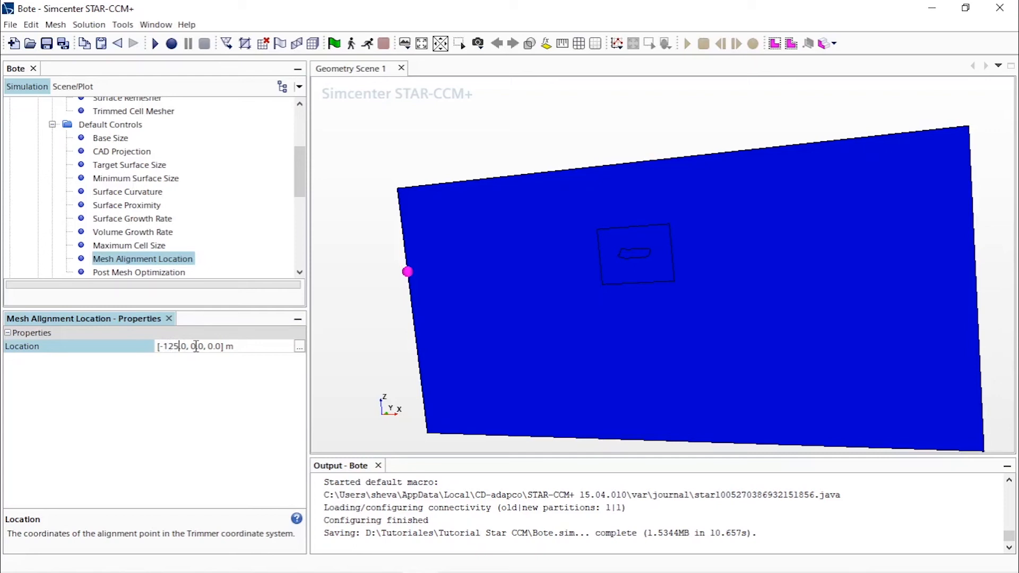
{"action": "left_click", "coordinate": [216, 346]}
Set both the default and surface growth rates of the Background operation's Volume Growth Rate control to Slow.
{"action": "left_click", "coordinate": [164, 233]}
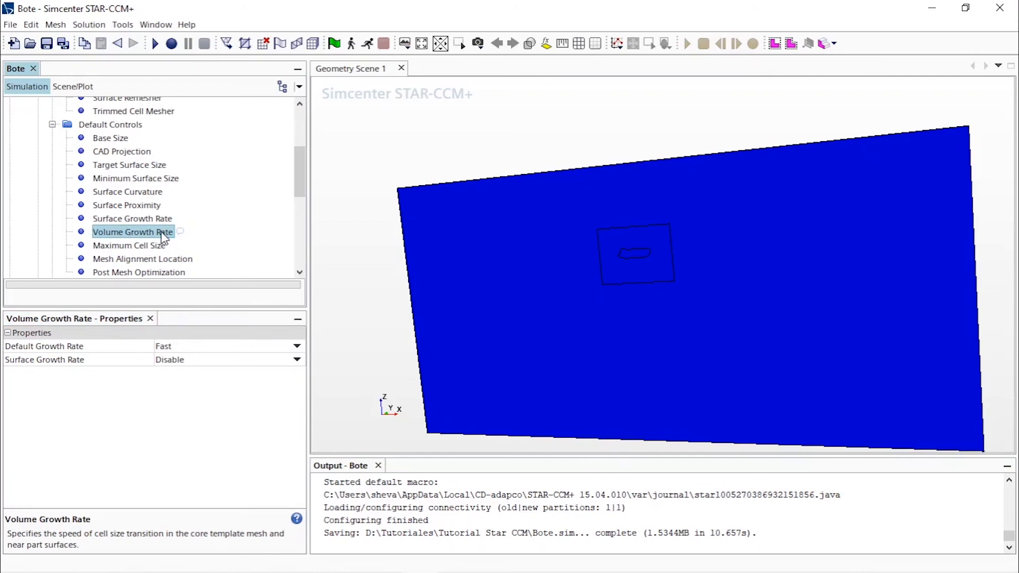
{"action": "left_click", "coordinate": [276, 347]}
{"action": "left_click", "coordinate": [258, 374]}
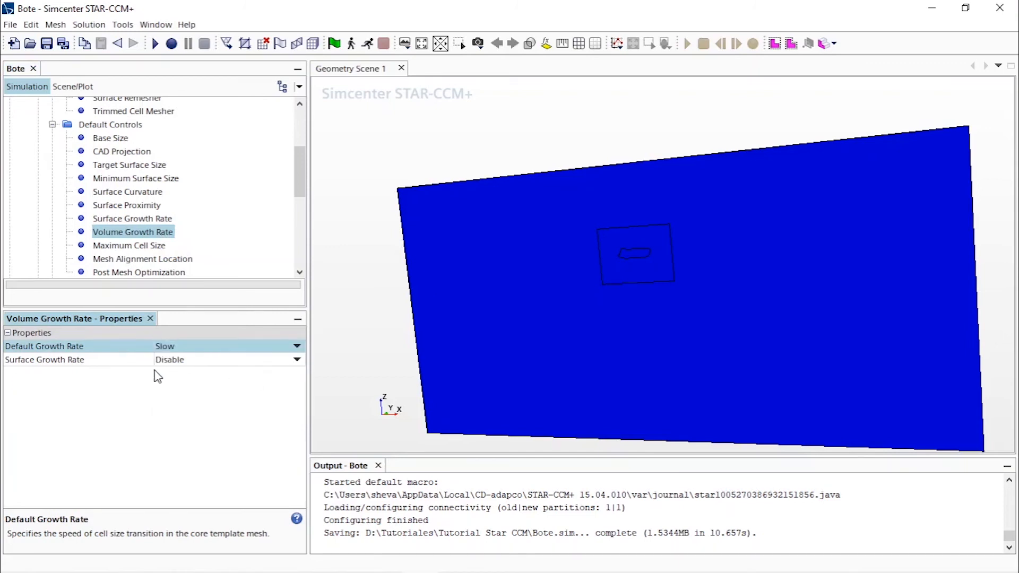
{"action": "left_click", "coordinate": [297, 361]}
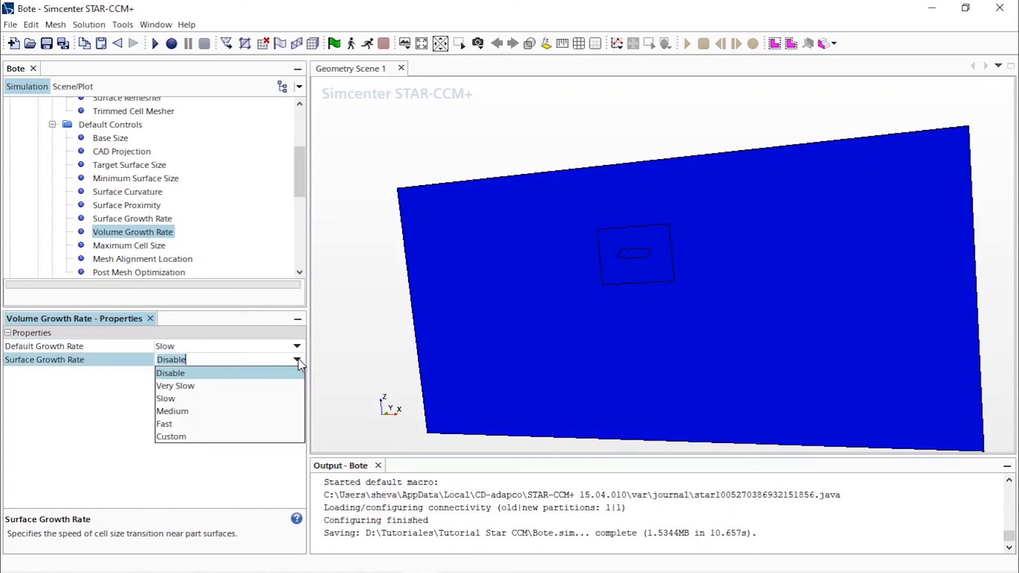
{"action": "left_click", "coordinate": [274, 399]}
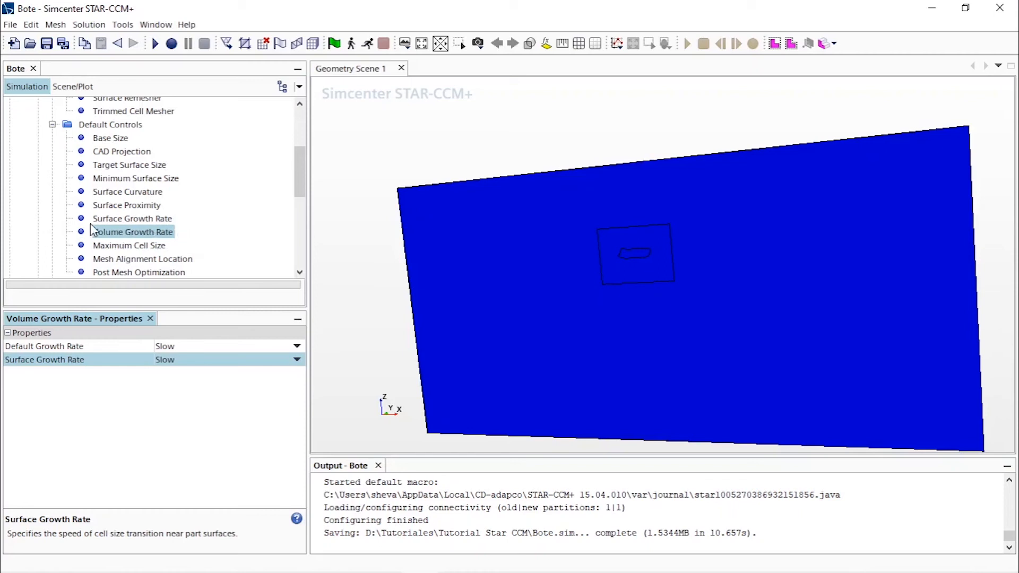
Check the base size in the Overset operation's default controls, with the Background operation's subfolders collapsed.
{"action": "scroll", "coordinate": [91, 229], "scroll_direction": "up", "scroll_amount": 1}
{"action": "left_click", "coordinate": [53, 165]}
{"action": "left_click", "coordinate": [52, 124]}
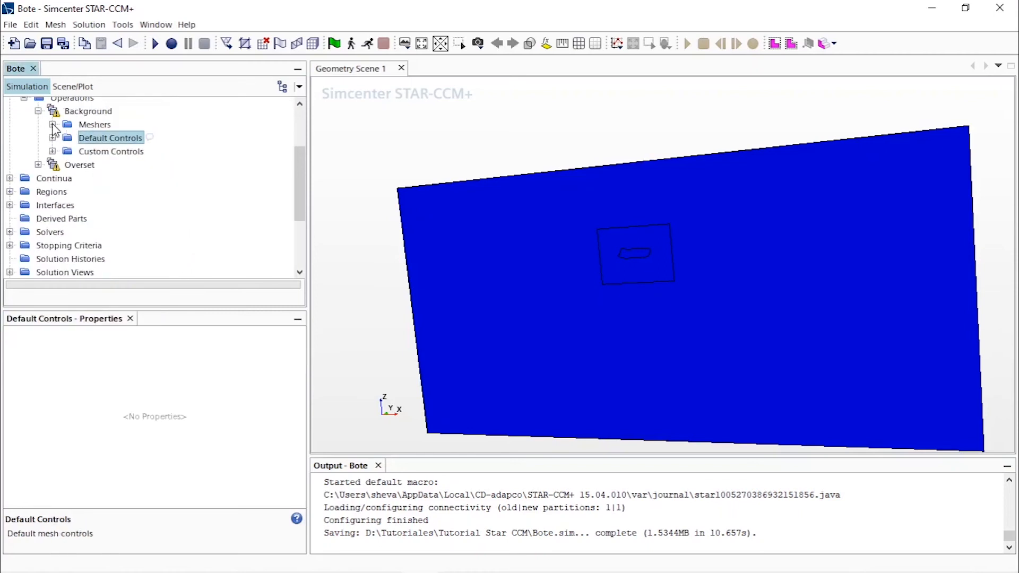
{"action": "left_click", "coordinate": [38, 165]}
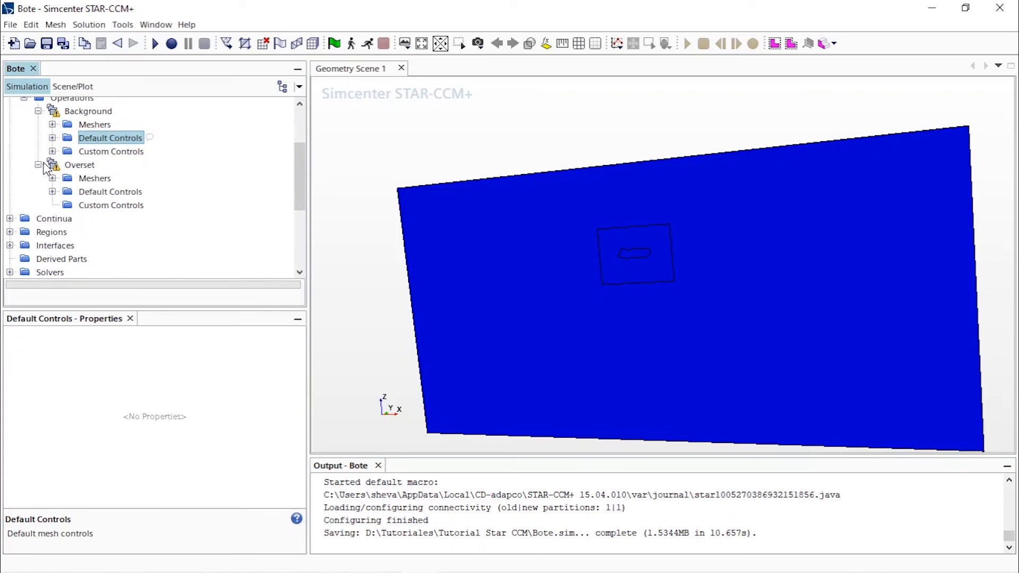
{"action": "left_click", "coordinate": [52, 191]}
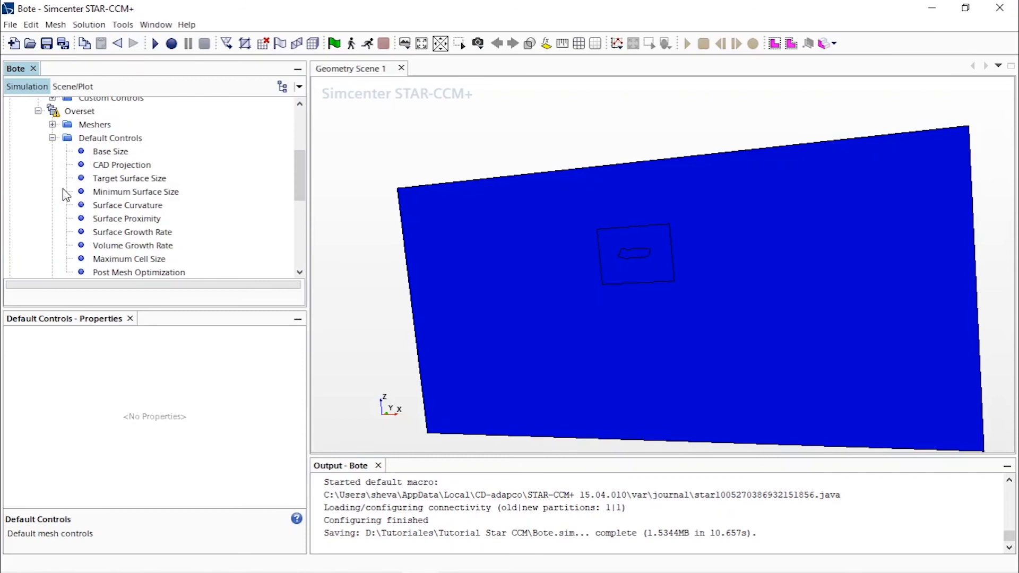
{"action": "left_click", "coordinate": [101, 153]}
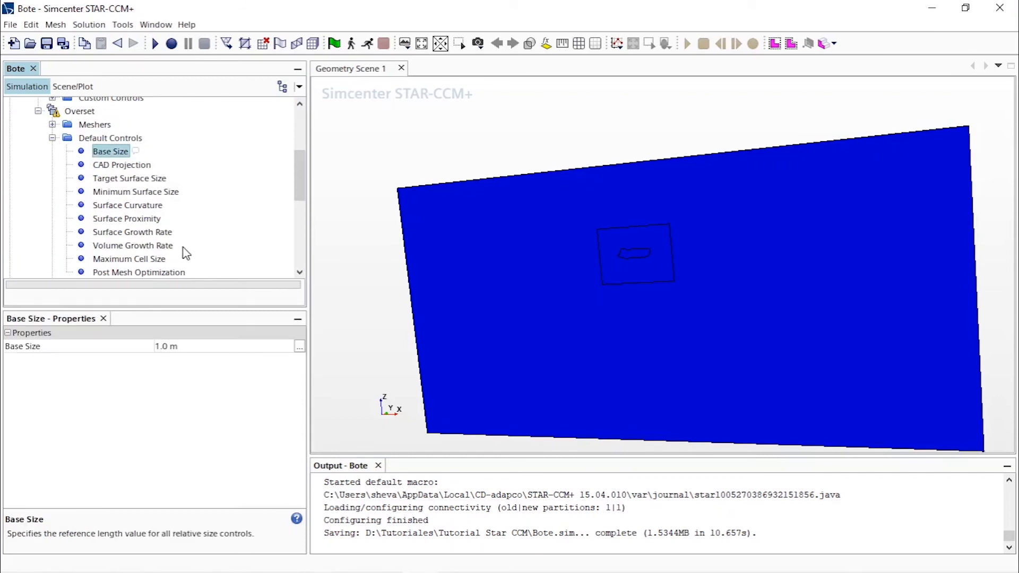
{"action": "left_click", "coordinate": [187, 346]}
{"action": "left_click", "coordinate": [55, 143]}
{"action": "left_click", "coordinate": [53, 139]}
{"action": "left_click", "coordinate": [72, 111]}
{"action": "right_click", "coordinate": [66, 112]}
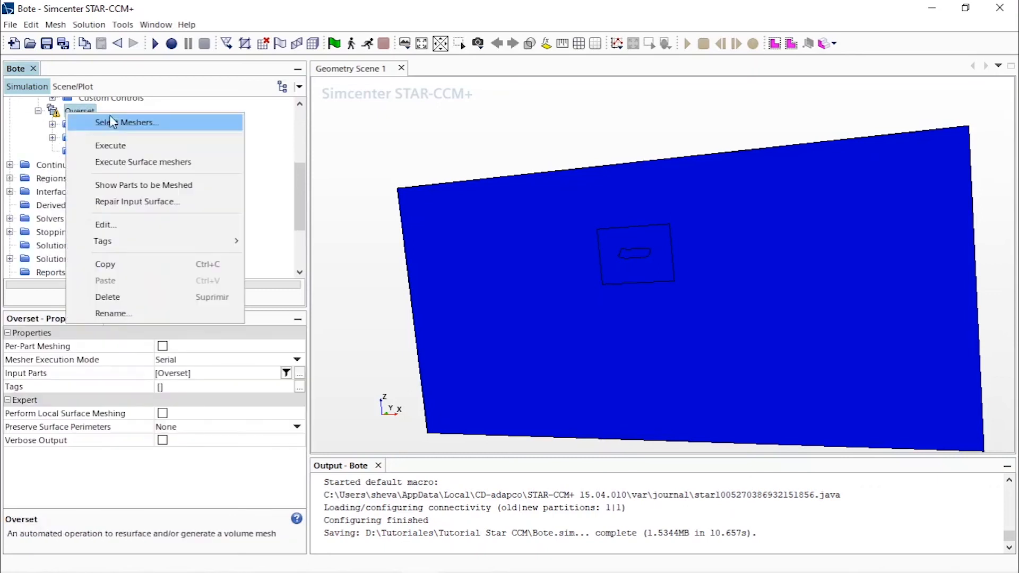
{"action": "left_click", "coordinate": [256, 140]}
{"action": "left_click", "coordinate": [76, 139]}
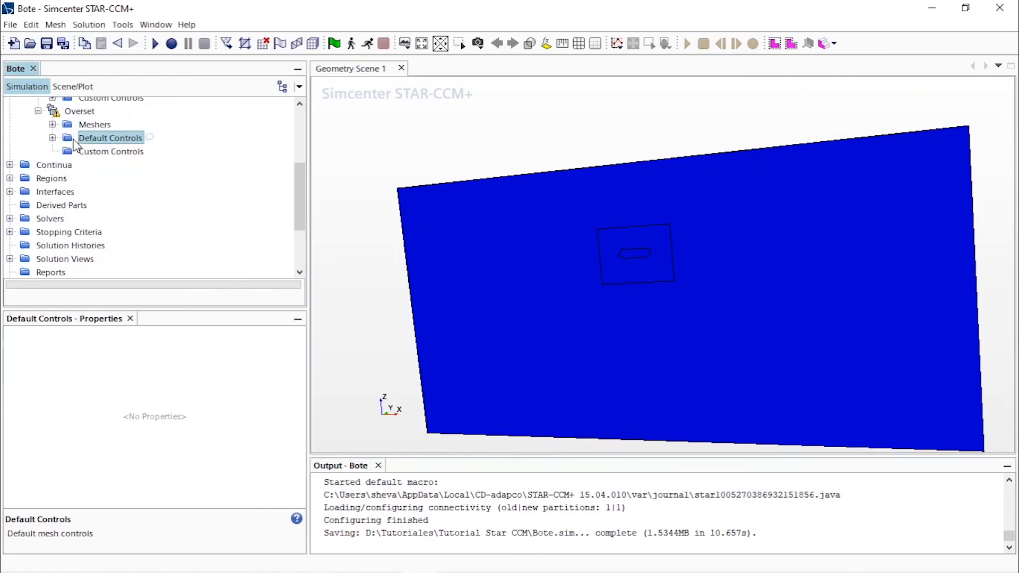
{"action": "left_click", "coordinate": [53, 139]}
{"action": "right_click", "coordinate": [82, 138]}
{"action": "left_click", "coordinate": [55, 143]}
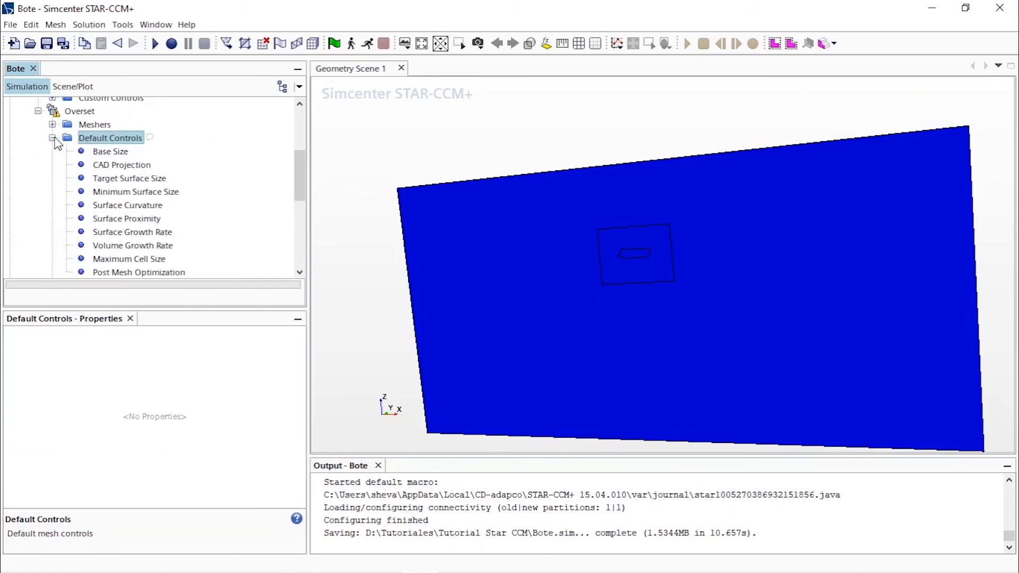
{"action": "left_click", "coordinate": [53, 138]}
Add a volumetric control to the Overset operation's custom controls and rename it Bote.
{"action": "left_click", "coordinate": [81, 152]}
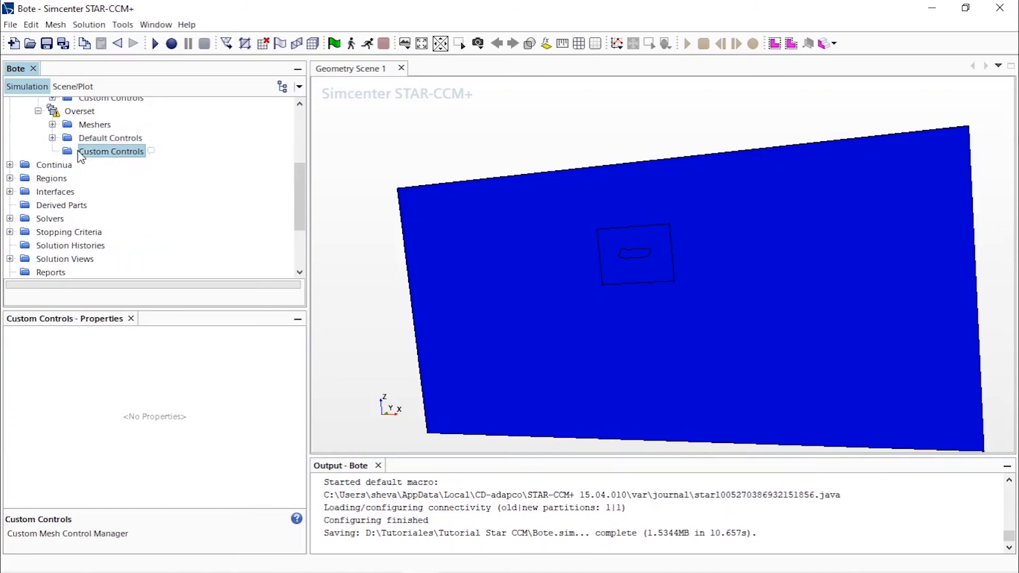
{"action": "right_click", "coordinate": [83, 153]}
{"action": "mouse_move", "coordinate": [156, 160]}
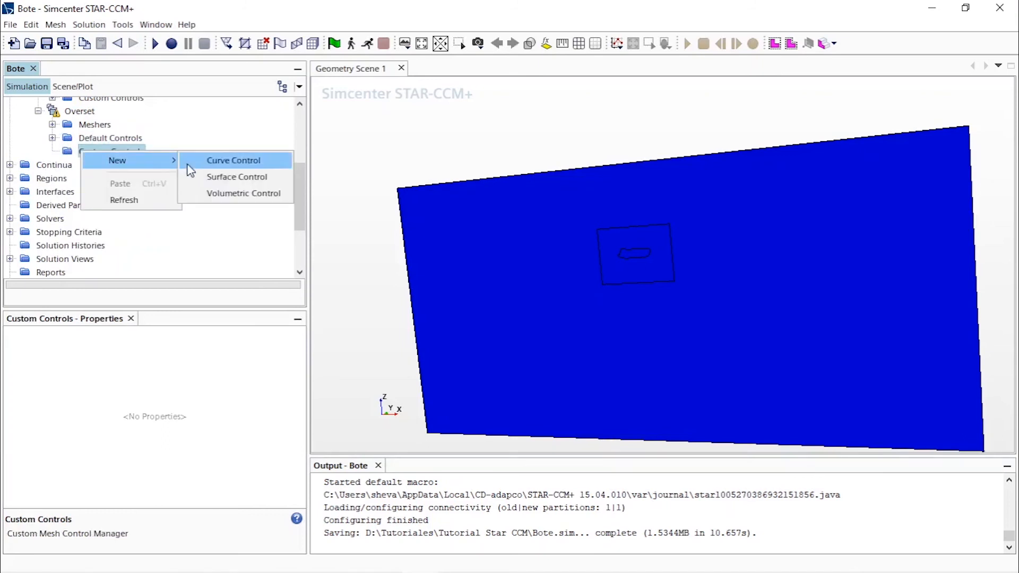
{"action": "left_click", "coordinate": [226, 194]}
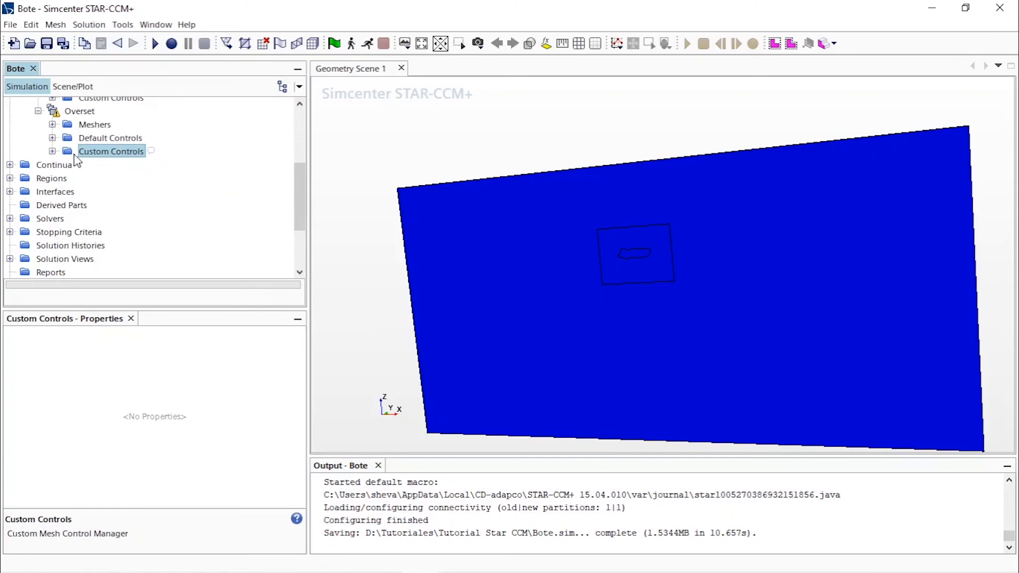
{"action": "left_click", "coordinate": [53, 151]}
{"action": "left_click", "coordinate": [102, 165]}
{"action": "right_click", "coordinate": [111, 165]}
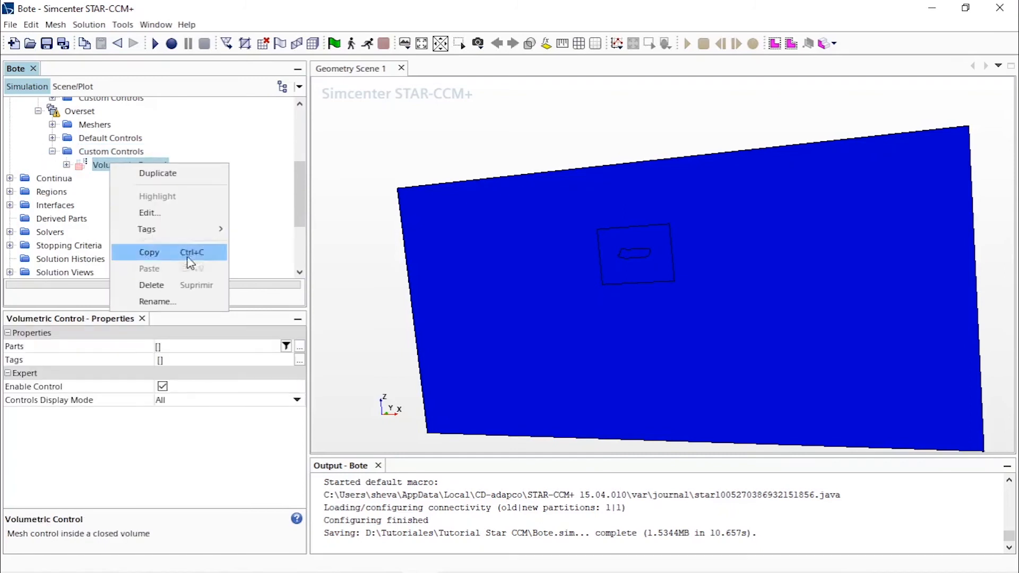
{"action": "left_click", "coordinate": [189, 297]}
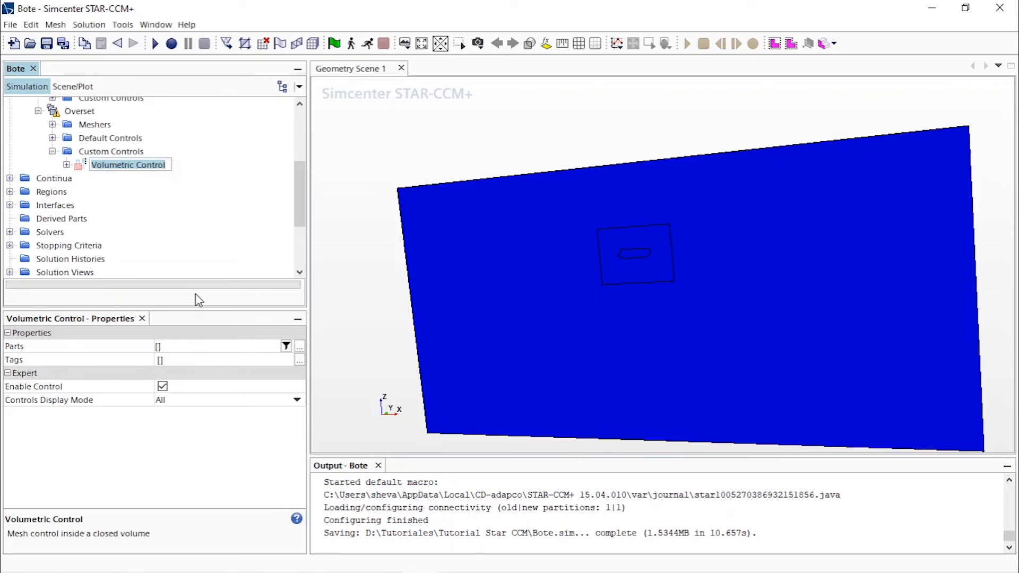
{"action": "type", "text": "Bote"}
{"action": "key", "text": "Return"}
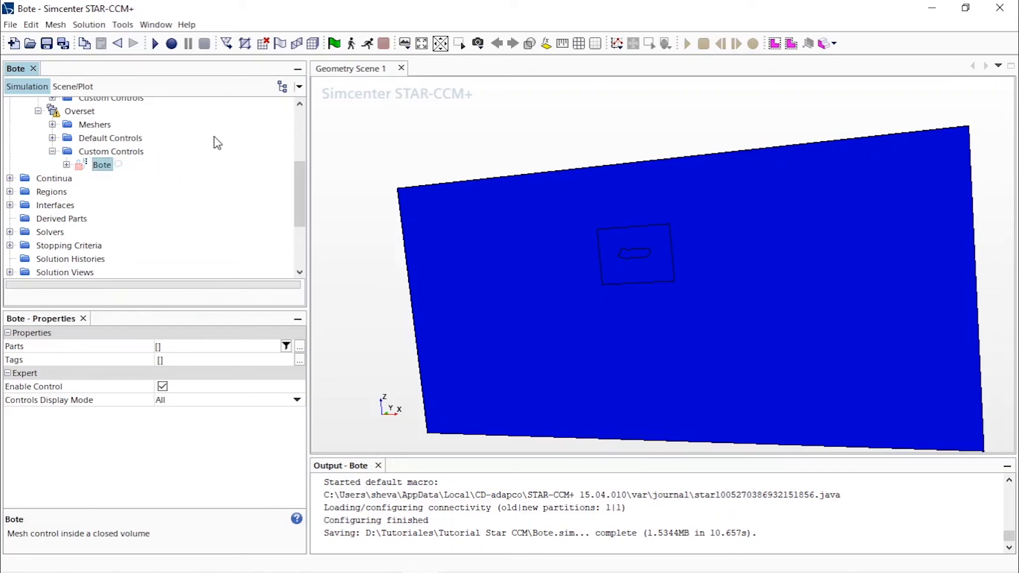
Enable a customized surface remesher size for the Bote control and set its custom size to 50 percent of base.
{"action": "double_click", "coordinate": [107, 165]}
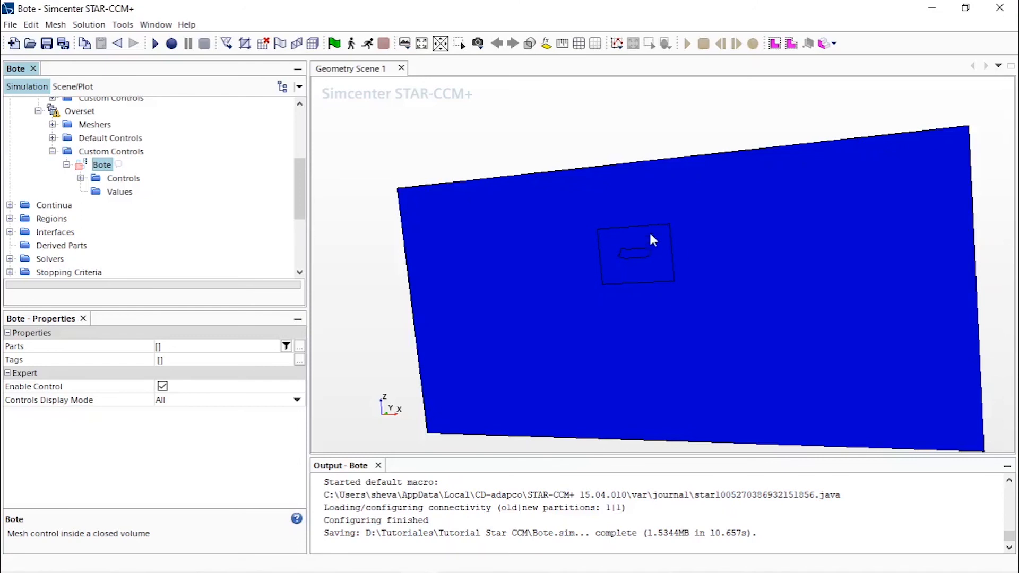
{"action": "left_click", "coordinate": [80, 179]}
{"action": "left_click", "coordinate": [139, 192]}
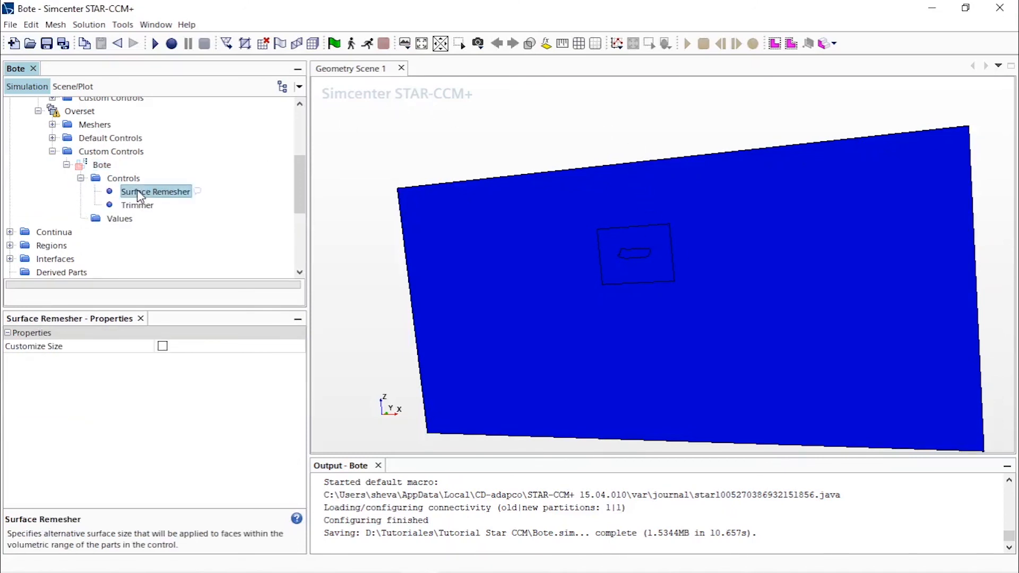
{"action": "left_click", "coordinate": [163, 346]}
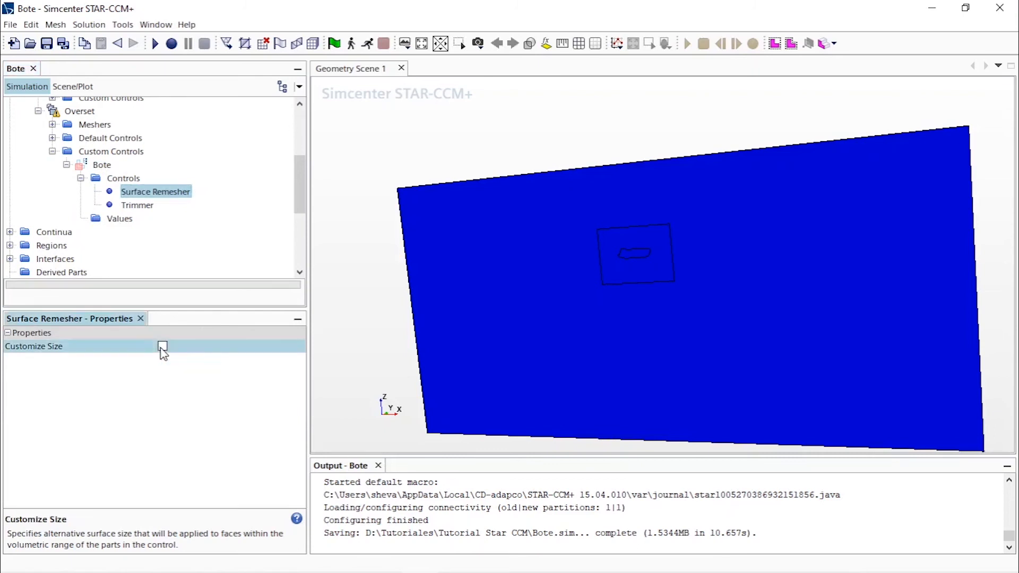
{"action": "left_click", "coordinate": [80, 218]}
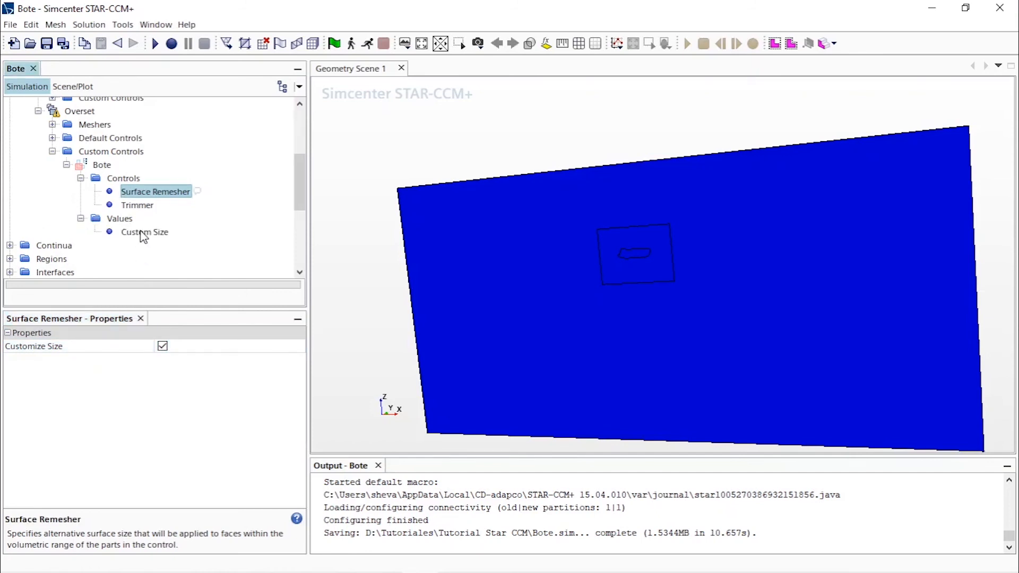
{"action": "left_click", "coordinate": [143, 232]}
{"action": "left_click", "coordinate": [202, 360]}
{"action": "type", "text": "50"}
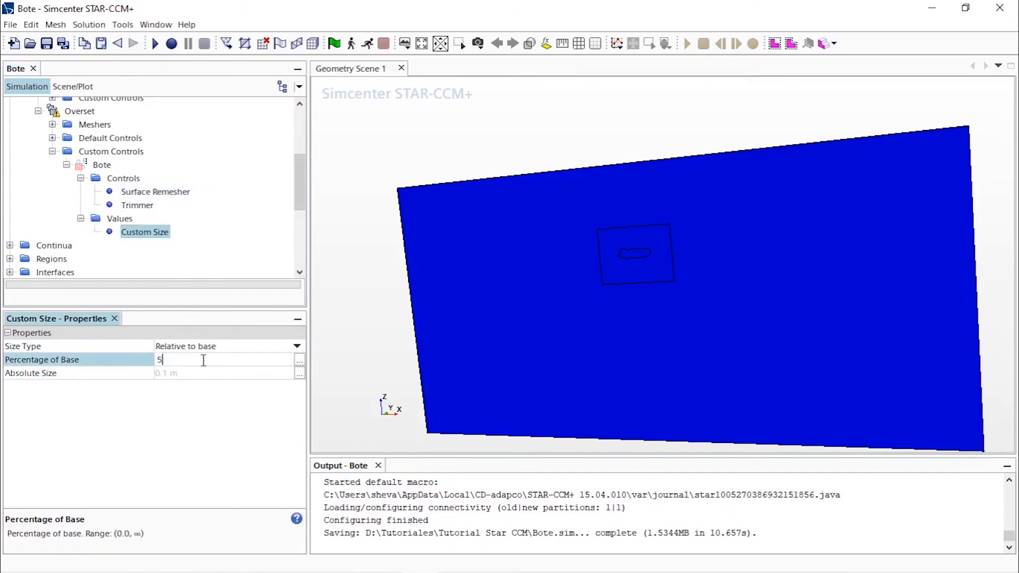
{"action": "key", "text": "Return"}
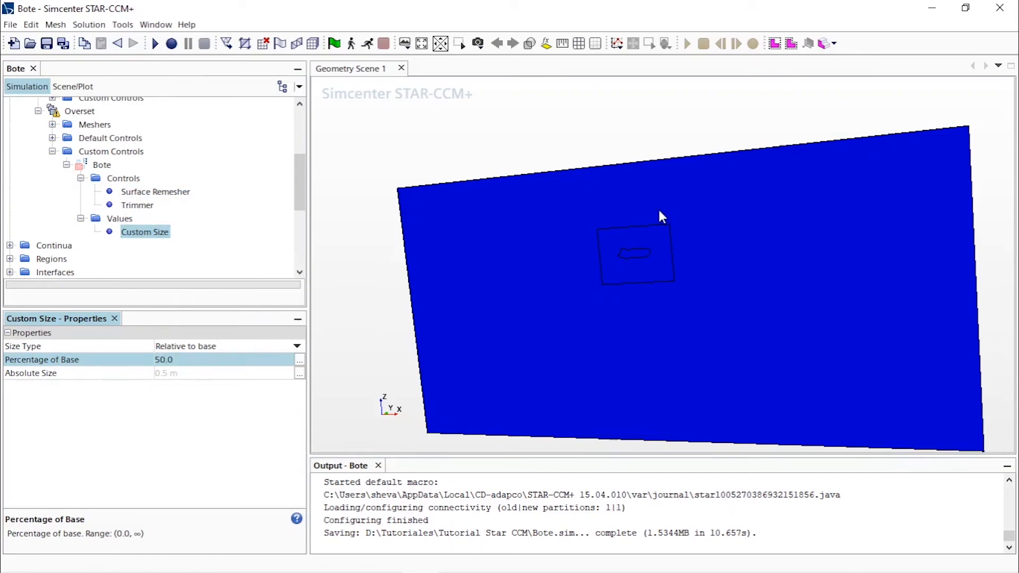
Generate the volume mesh for all operations and save the simulation.
{"action": "left_click", "coordinate": [313, 43]}
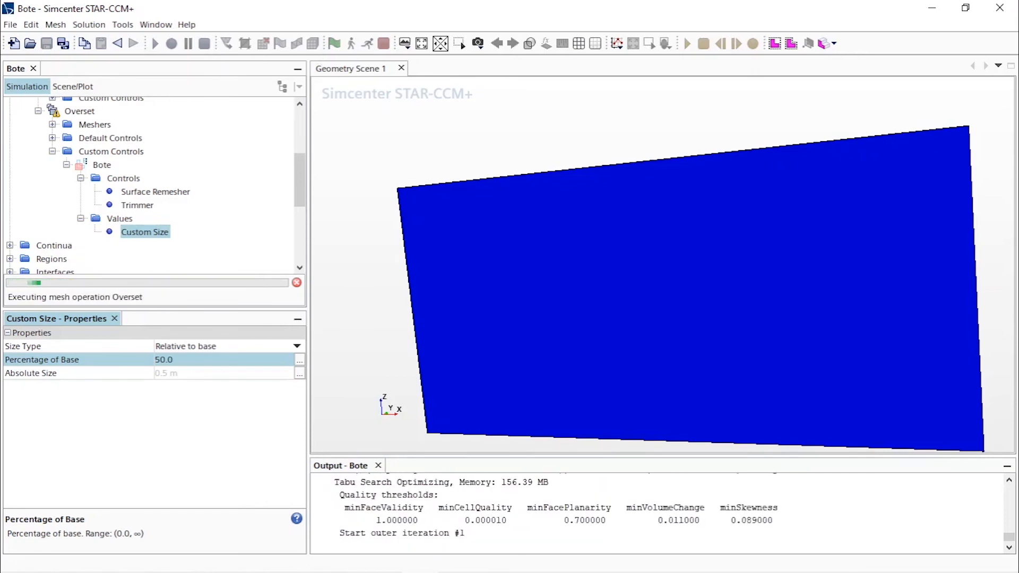
{"action": "key", "text": "ctrl+s"}
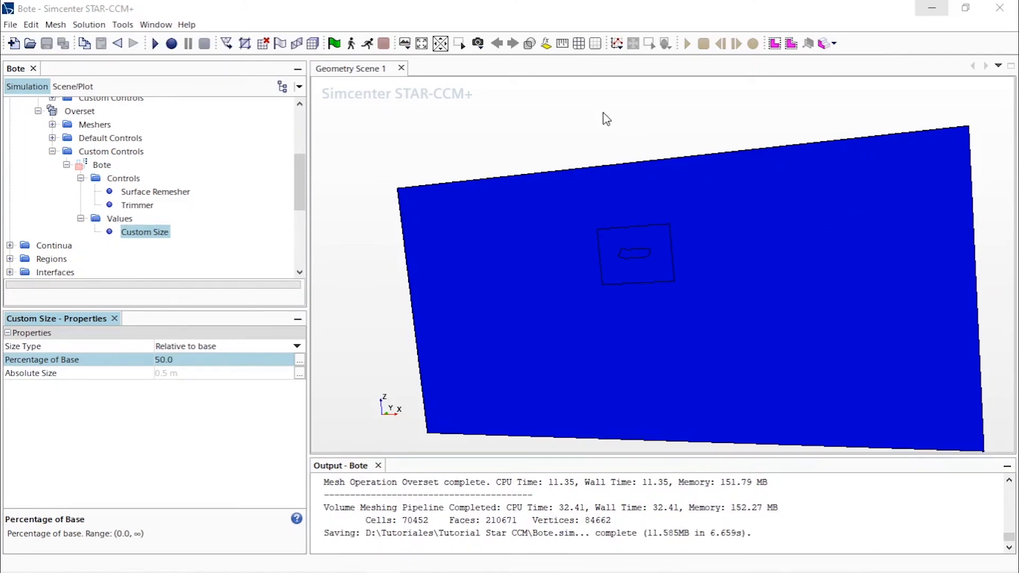
Create a new mesh scene to display the generated volume mesh.
{"action": "left_click", "coordinate": [480, 46]}
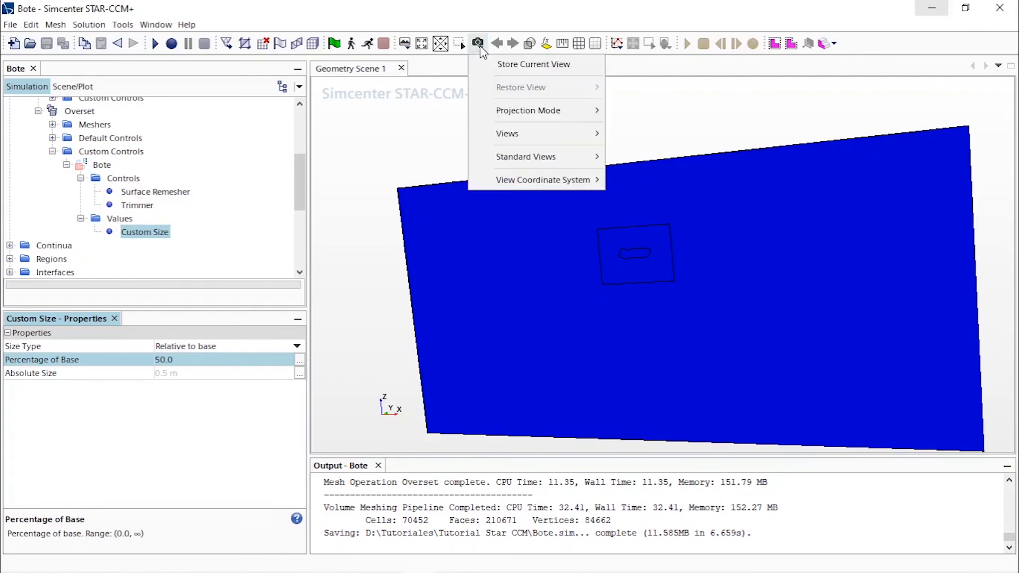
{"action": "left_click", "coordinate": [408, 46]}
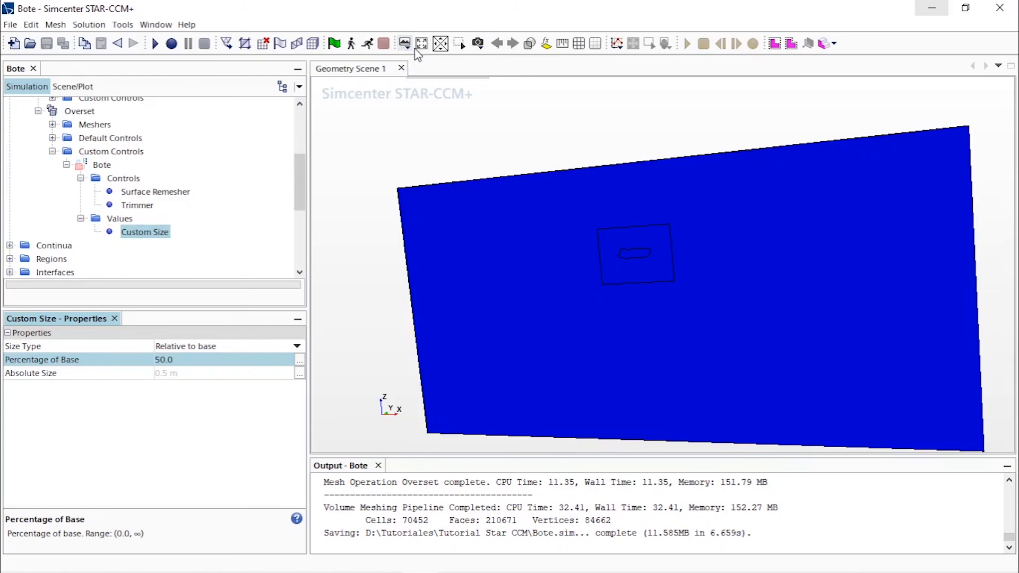
{"action": "left_click", "coordinate": [406, 44]}
{"action": "left_click", "coordinate": [445, 78]}
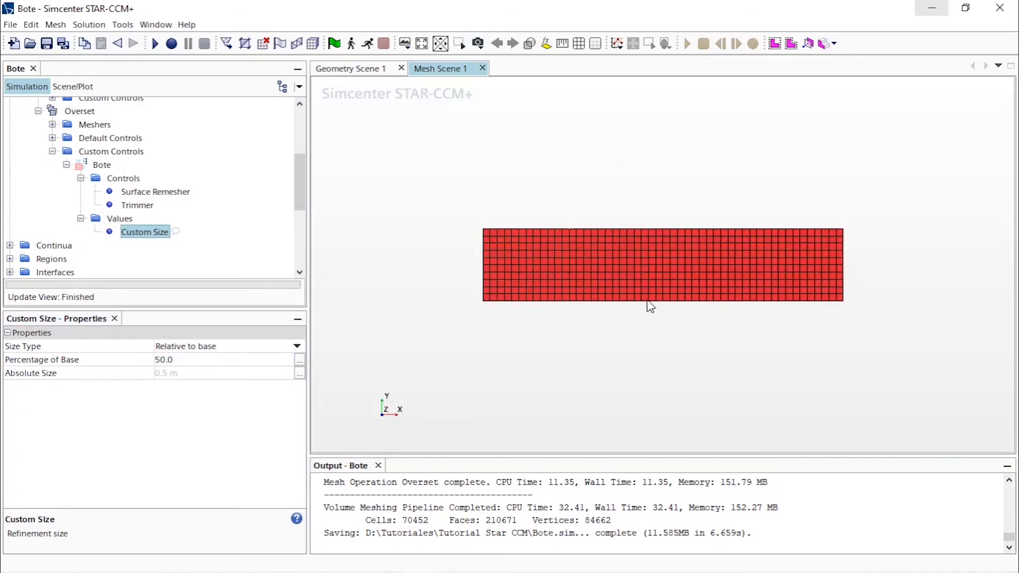
Orient the mesh scene to the -Y view with +Z up.
{"action": "left_click", "coordinate": [477, 43]}
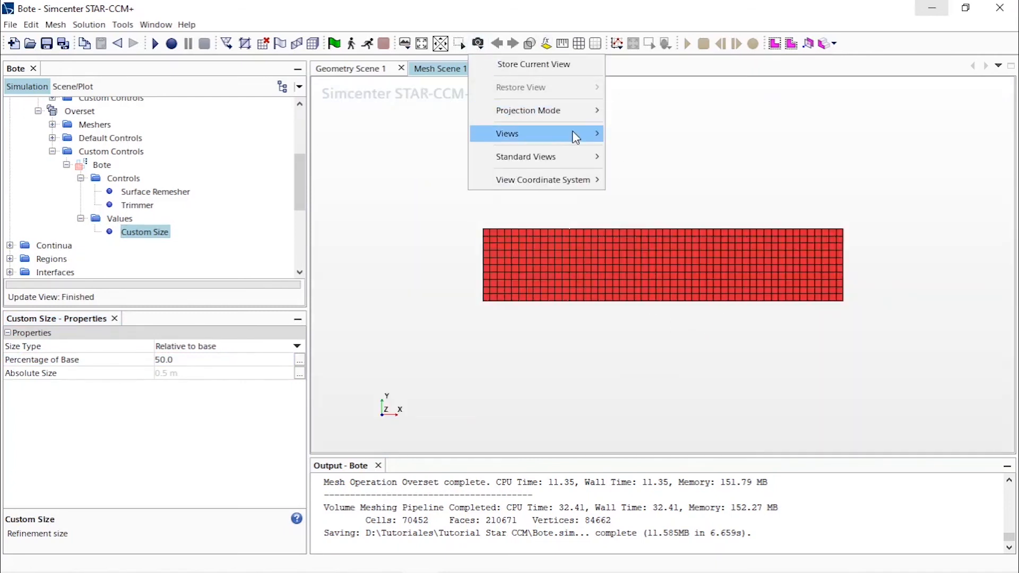
{"action": "mouse_move", "coordinate": [577, 139]}
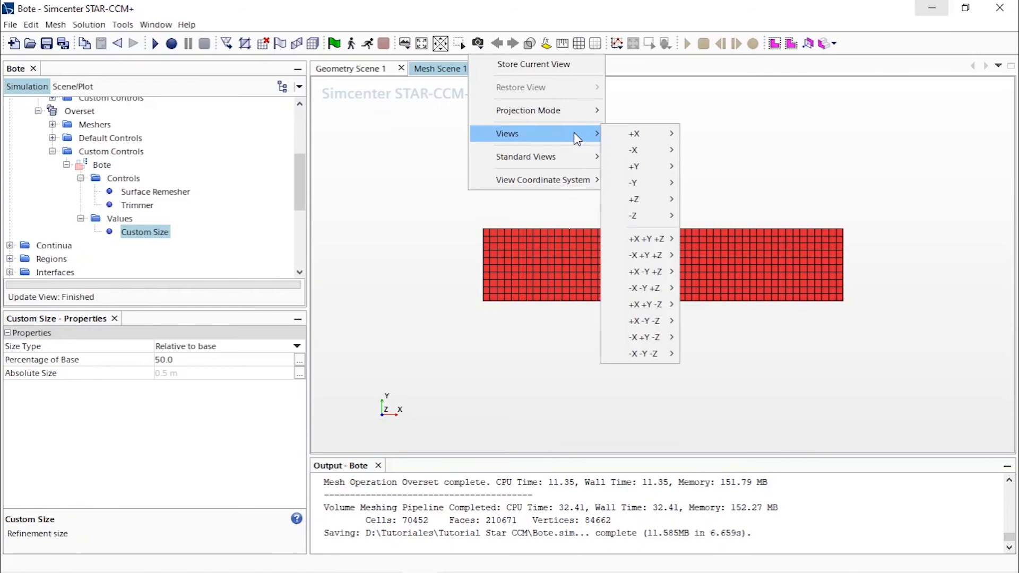
{"action": "mouse_move", "coordinate": [654, 183]}
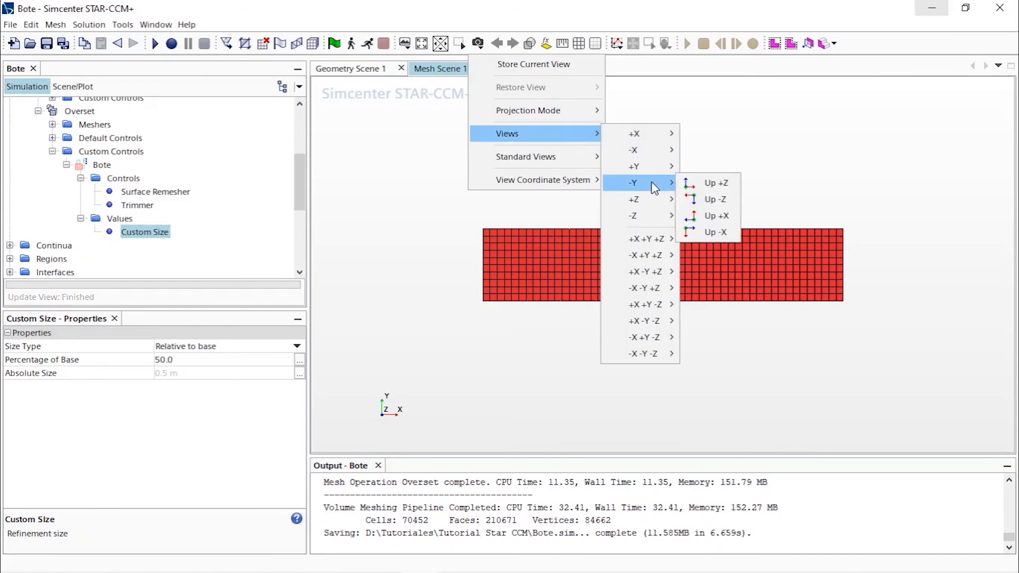
{"action": "left_click", "coordinate": [716, 184]}
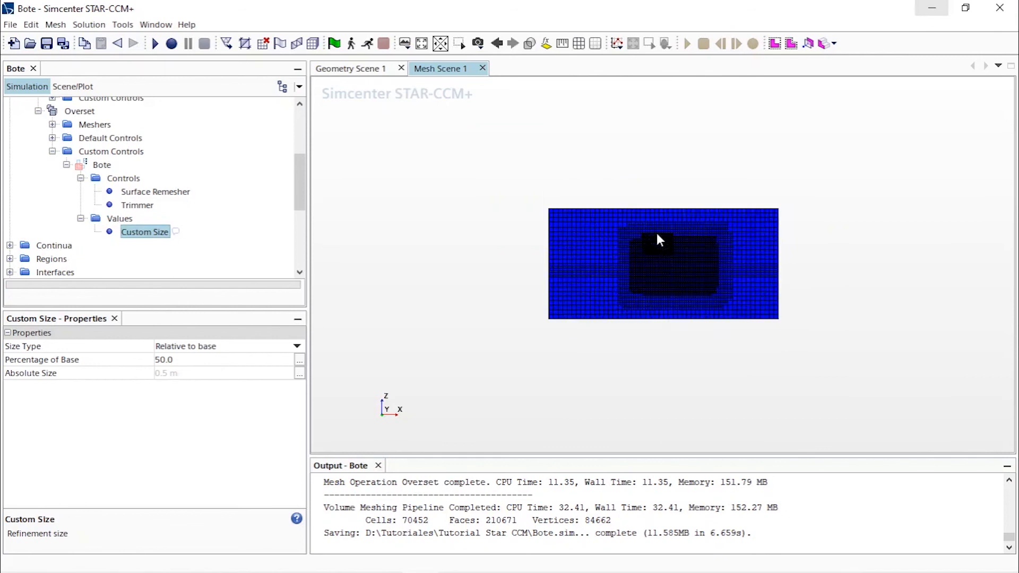
{"action": "scroll", "coordinate": [657, 239], "scroll_direction": "up", "scroll_amount": 3}
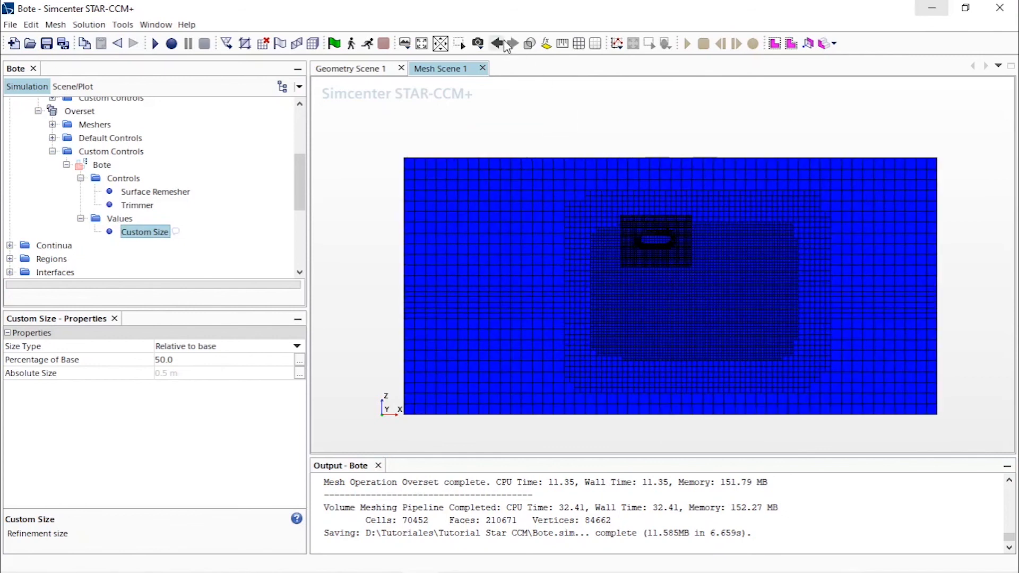
Switch the mesh scene to parallel projection and examine the refinement around the boat in the overset and background meshes.
{"action": "left_click", "coordinate": [478, 43]}
{"action": "mouse_move", "coordinate": [563, 109]}
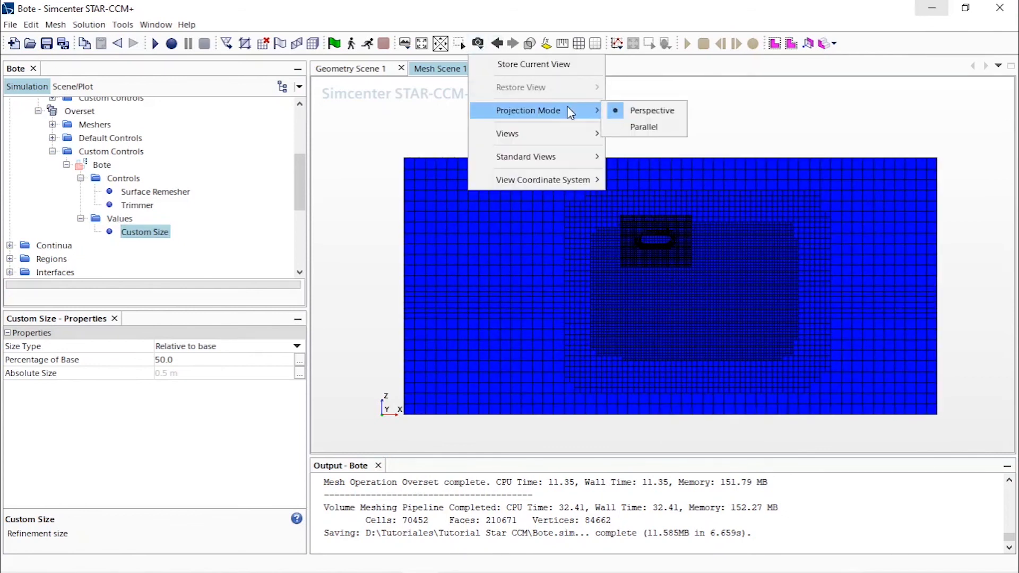
{"action": "left_click", "coordinate": [655, 123]}
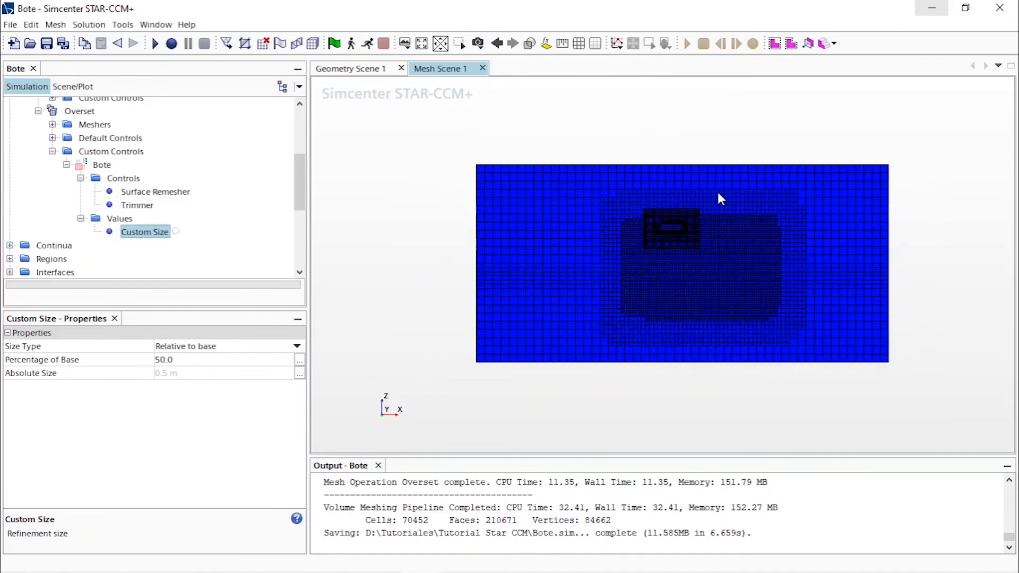
{"action": "scroll", "coordinate": [670, 221], "scroll_direction": "up", "scroll_amount": 5}
{"action": "scroll", "coordinate": [703, 268], "scroll_direction": "up", "scroll_amount": 2}
{"action": "scroll", "coordinate": [790, 160], "scroll_direction": "down", "scroll_amount": 3}
{"action": "scroll", "coordinate": [608, 178], "scroll_direction": "down", "scroll_amount": 5}
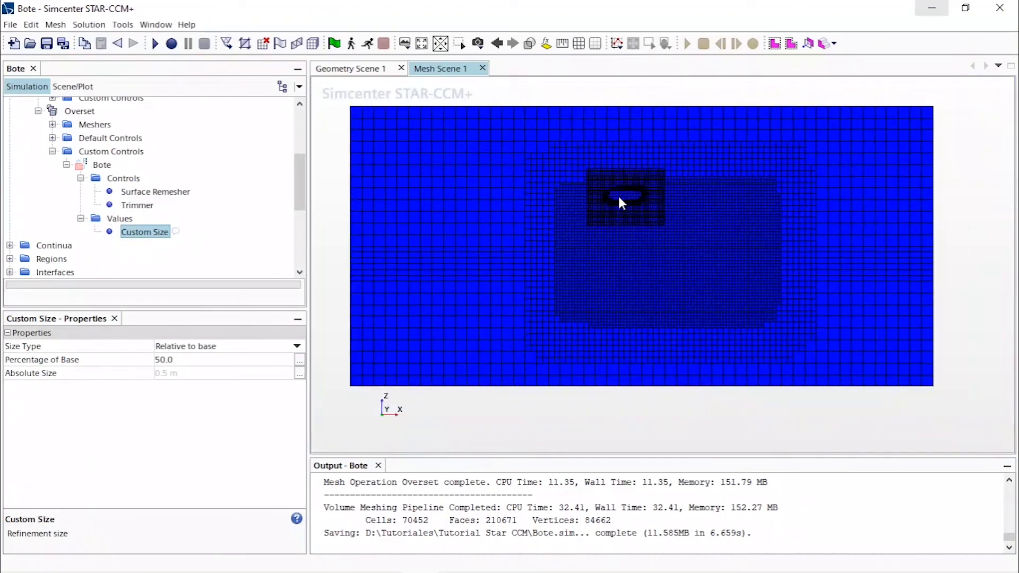
{"action": "scroll", "coordinate": [593, 189], "scroll_direction": "up", "scroll_amount": 1}
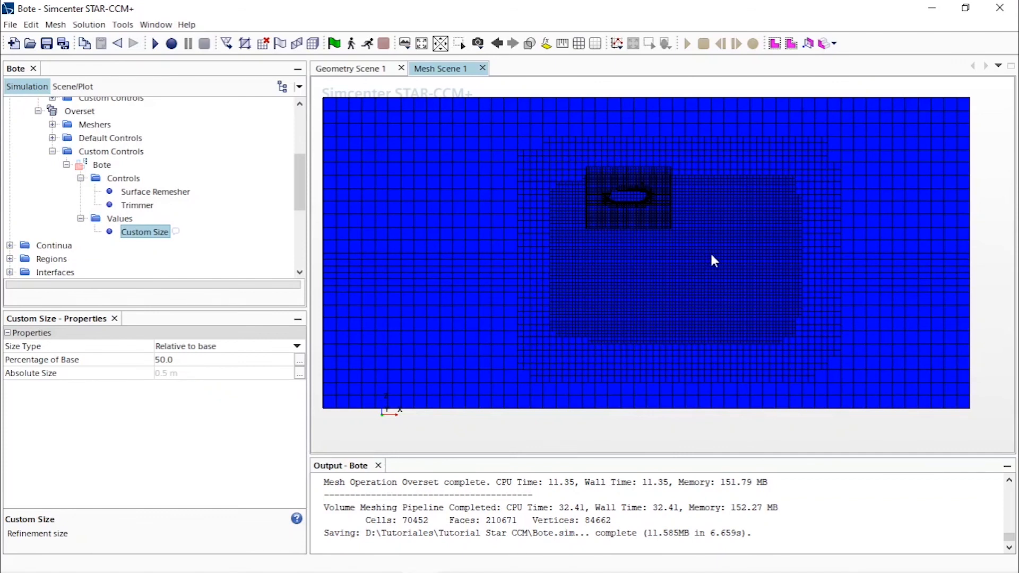
Translate the Overset region by -26 m along Z in the Laboratory coordinate system.
{"action": "double_click", "coordinate": [50, 111]}
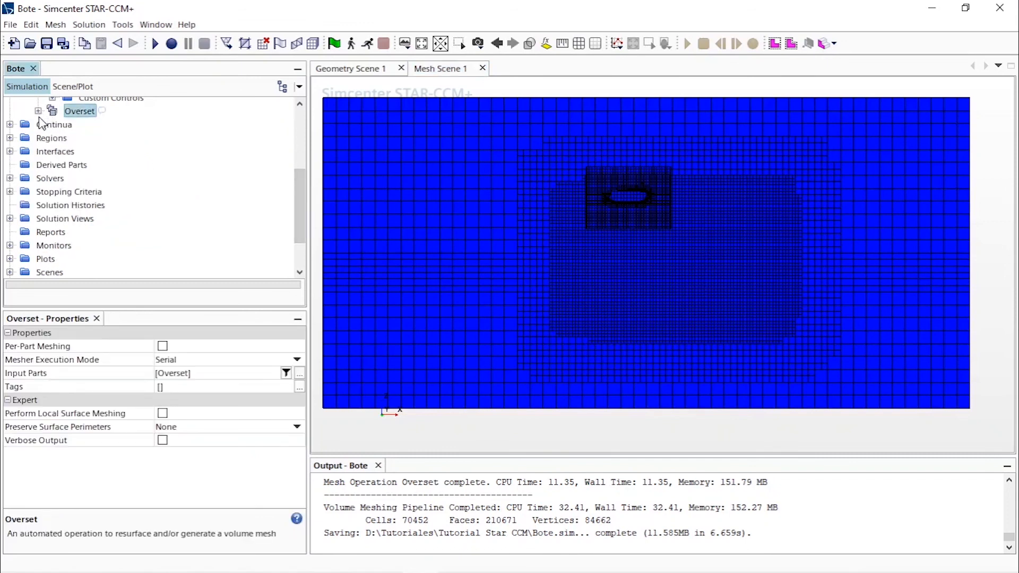
{"action": "scroll", "coordinate": [41, 123], "scroll_direction": "up", "scroll_amount": 5}
{"action": "double_click", "coordinate": [21, 118]}
{"action": "left_click", "coordinate": [10, 144]}
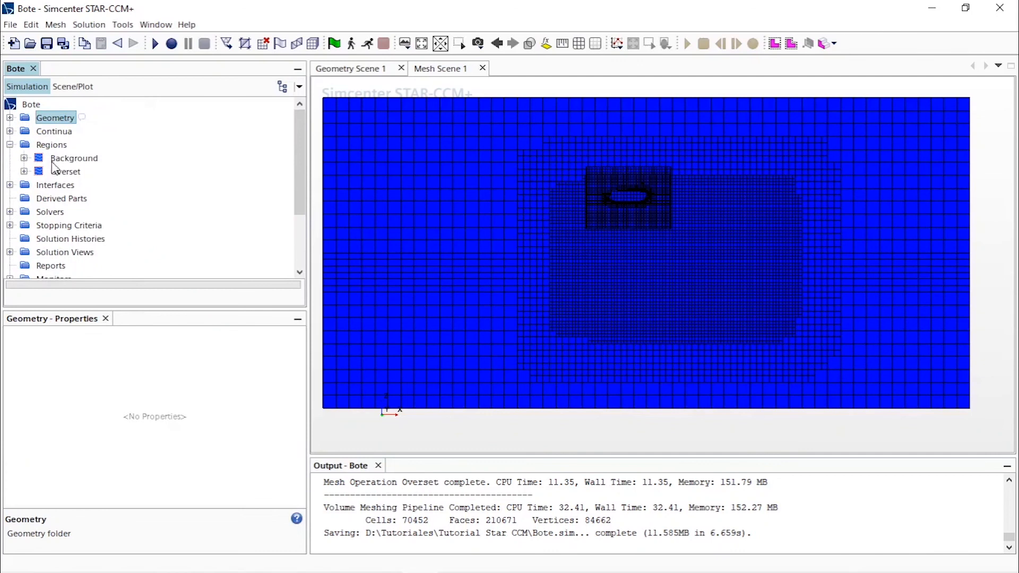
{"action": "left_click", "coordinate": [65, 172]}
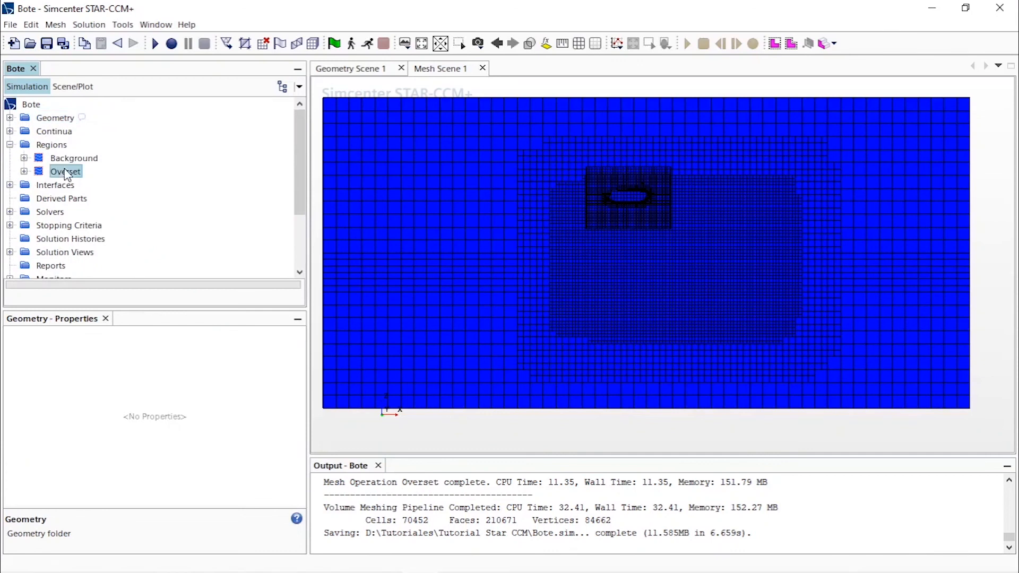
{"action": "left_click", "coordinate": [24, 171]}
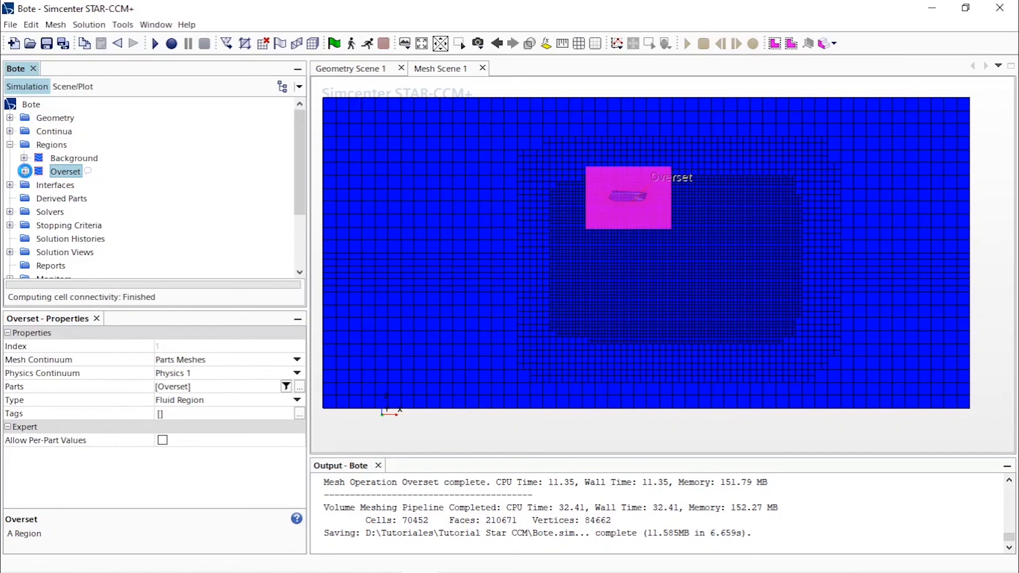
{"action": "right_click", "coordinate": [70, 172]}
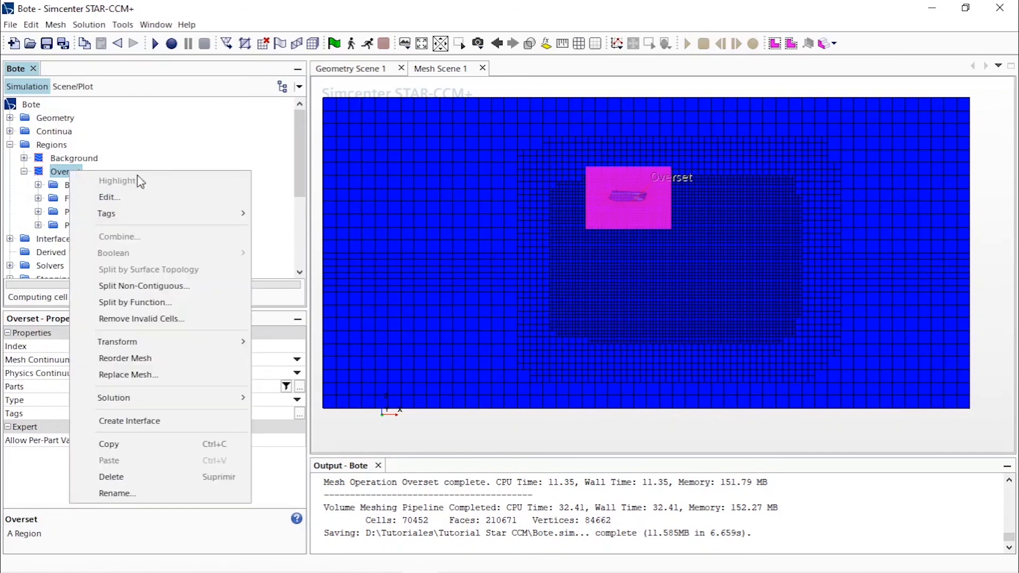
{"action": "mouse_move", "coordinate": [247, 343]}
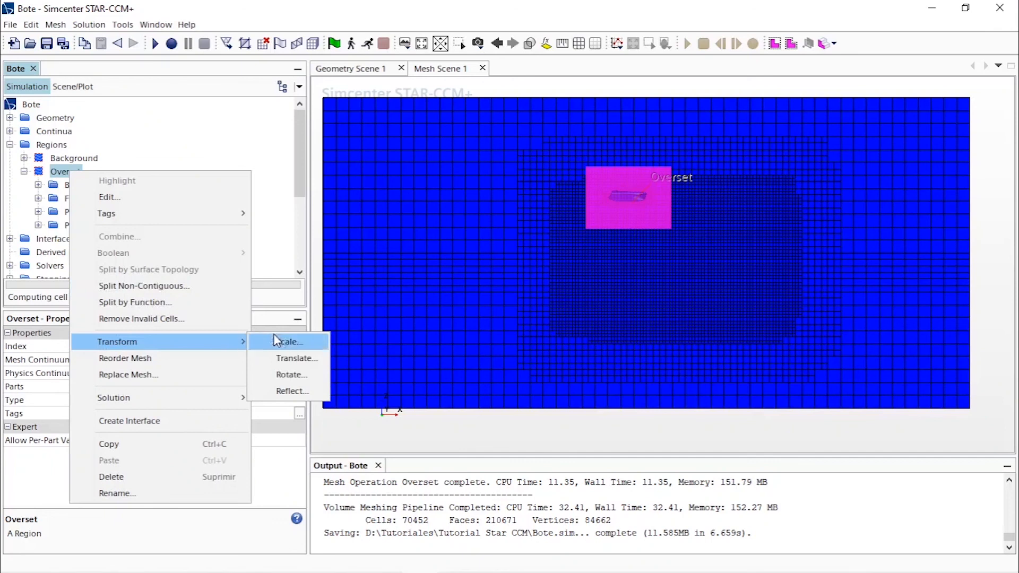
{"action": "left_click", "coordinate": [311, 362]}
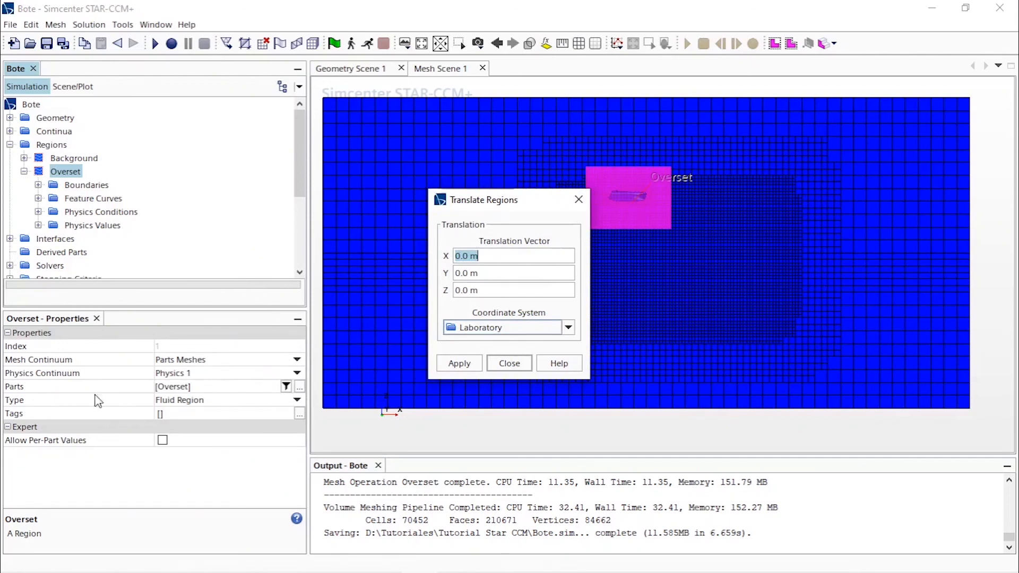
{"action": "left_click", "coordinate": [504, 273]}
{"action": "left_click", "coordinate": [511, 292]}
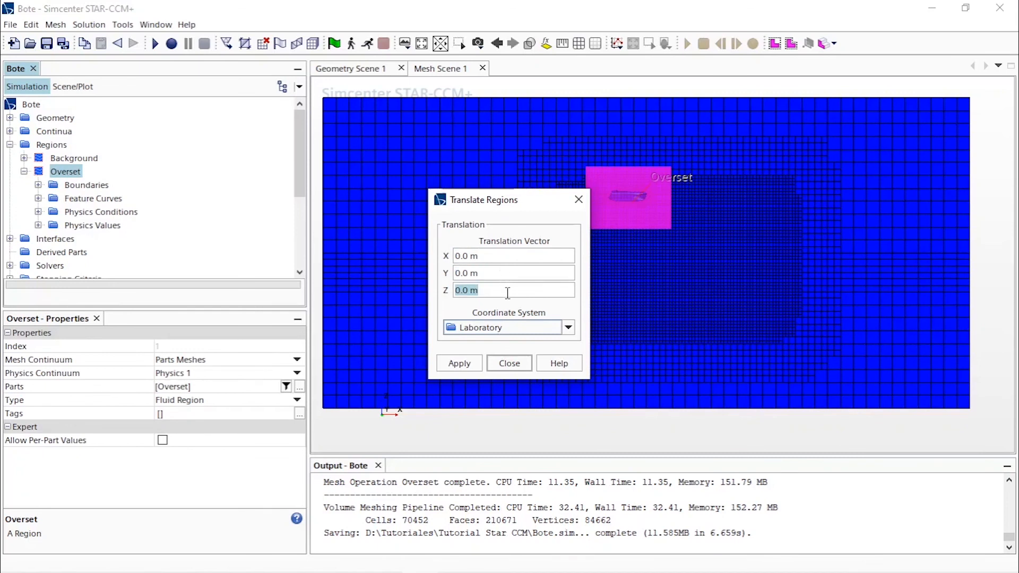
{"action": "type", "text": "-26"}
{"action": "left_click", "coordinate": [530, 275]}
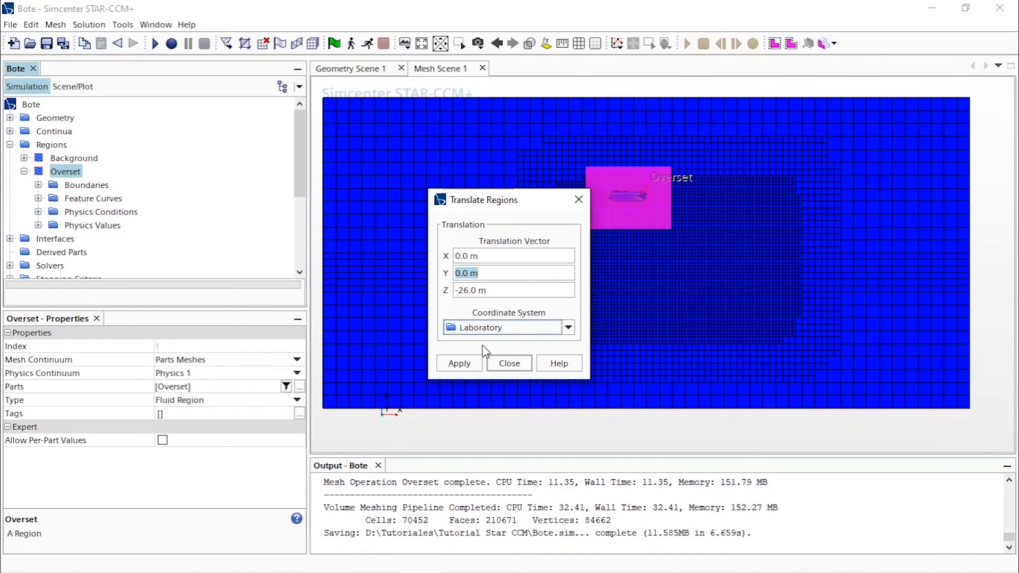
{"action": "left_click", "coordinate": [472, 365]}
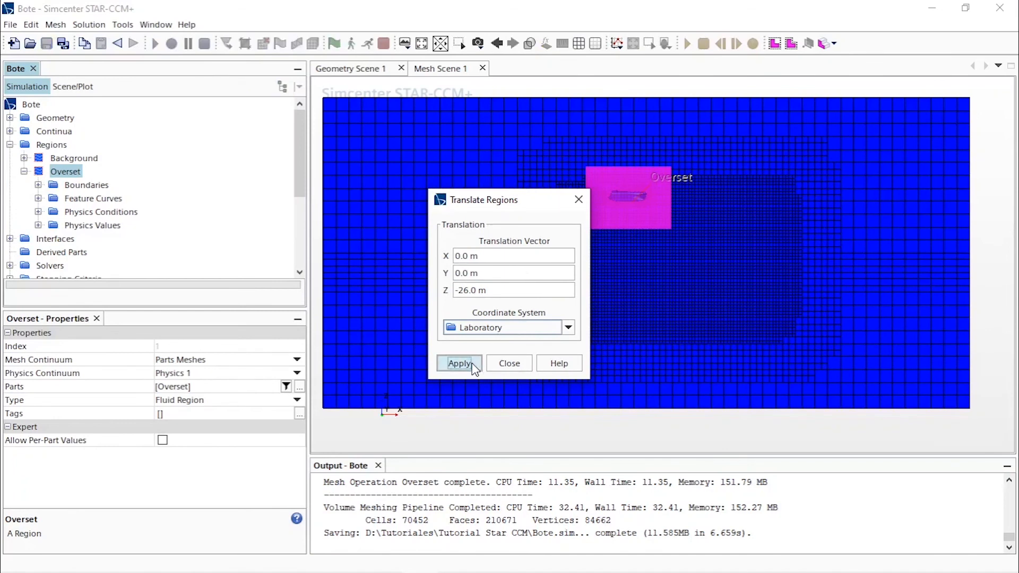
{"action": "left_click", "coordinate": [509, 363]}
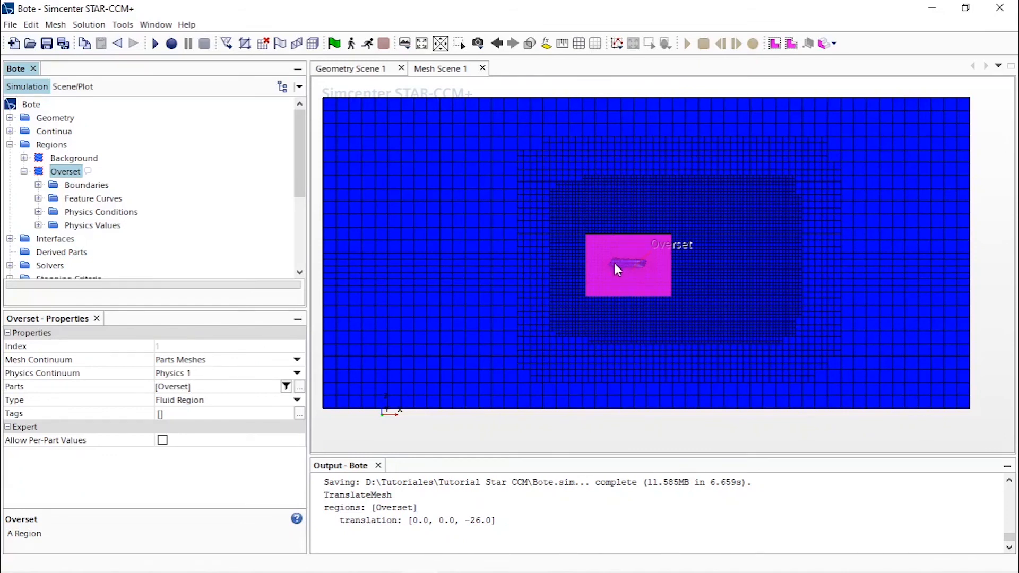
Start a new Cartesian coordinate system among the local coordinate systems of Laboratory.
{"action": "scroll", "coordinate": [268, 202], "scroll_direction": "down", "scroll_amount": 4}
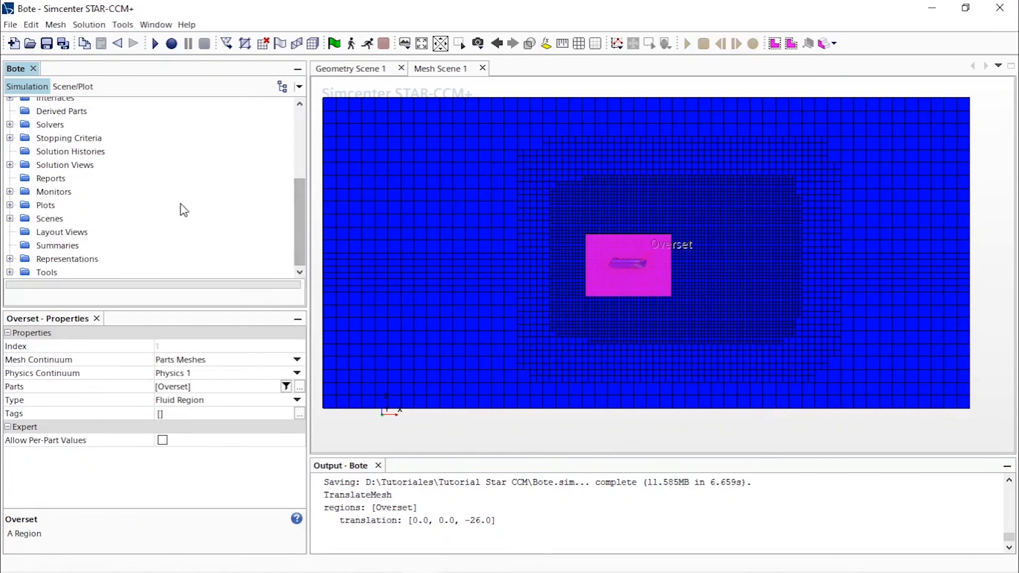
{"action": "left_click", "coordinate": [10, 271]}
{"action": "scroll", "coordinate": [97, 209], "scroll_direction": "up", "scroll_amount": 2}
{"action": "left_click", "coordinate": [24, 145]}
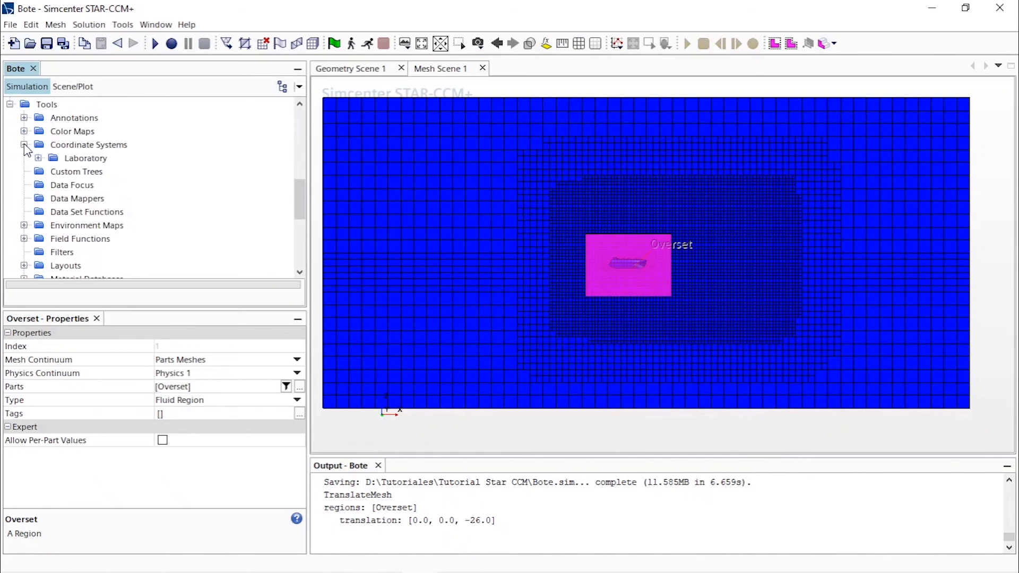
{"action": "left_click", "coordinate": [38, 158]}
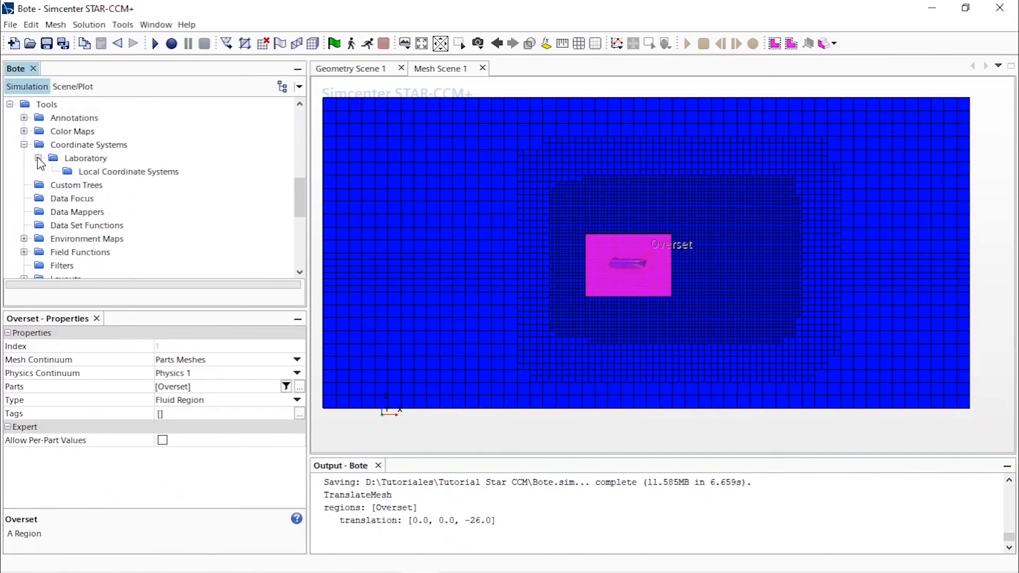
{"action": "left_click", "coordinate": [136, 174]}
{"action": "right_click", "coordinate": [138, 177]}
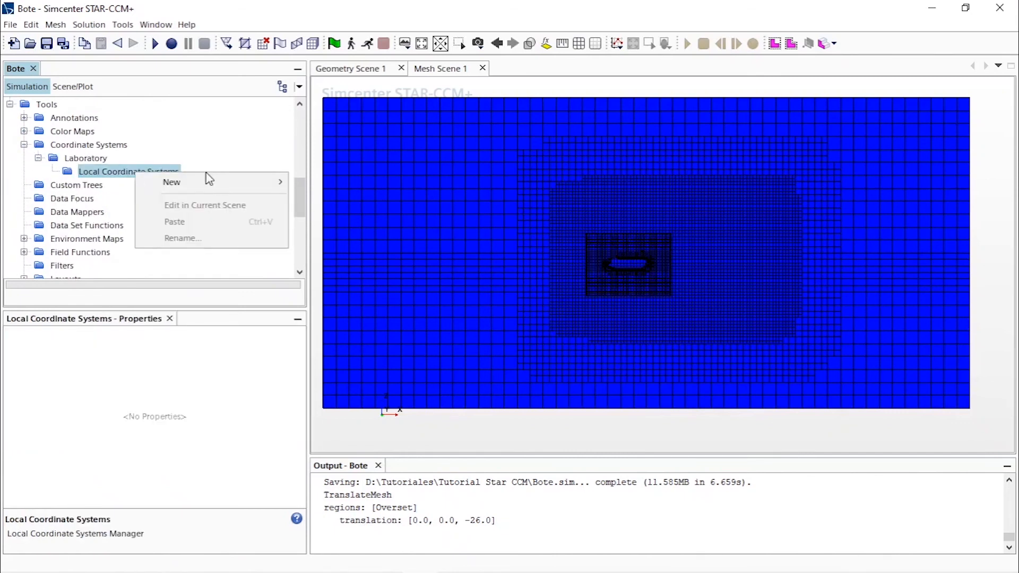
{"action": "mouse_move", "coordinate": [219, 182]}
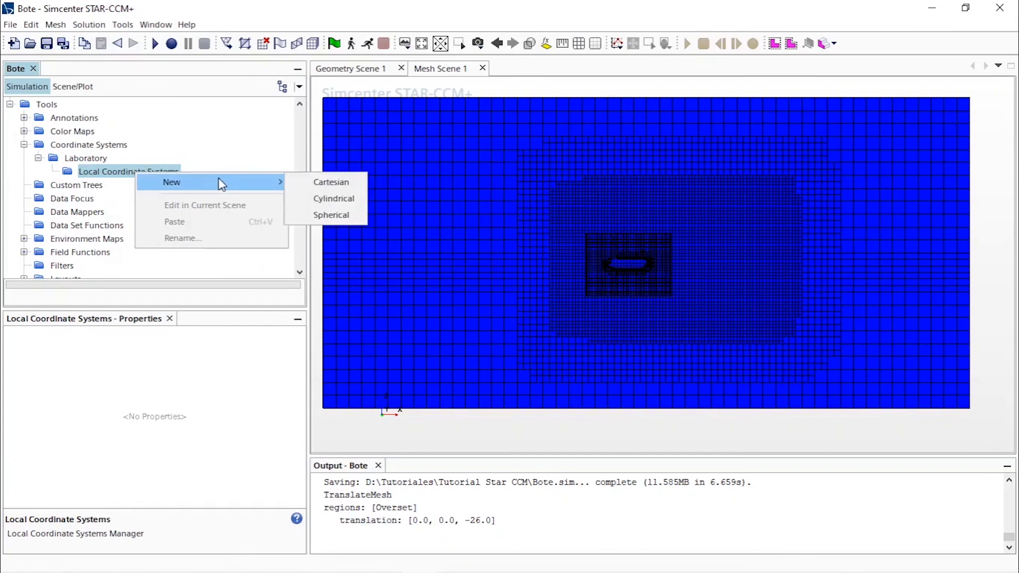
{"action": "left_click", "coordinate": [330, 185]}
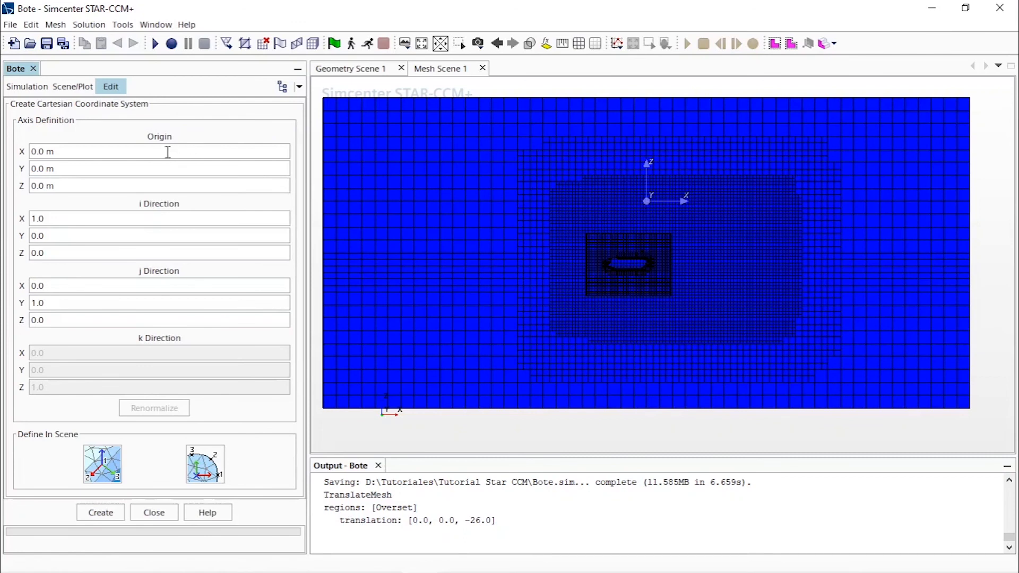
Set the Cartesian system's origin to X -8.22 m, Y 0 m, Z -24.329 m and create it.
{"action": "left_click_drag", "start_coordinate": [89, 150], "coordinate": [14, 148]}
{"action": "key", "text": "Delete"}
{"action": "key", "text": "Delete"}
{"action": "key", "text": "Delete"}
{"action": "key", "text": "Delete"}
{"action": "type", "text": "-8.22"}
{"action": "left_click", "coordinate": [106, 170]}
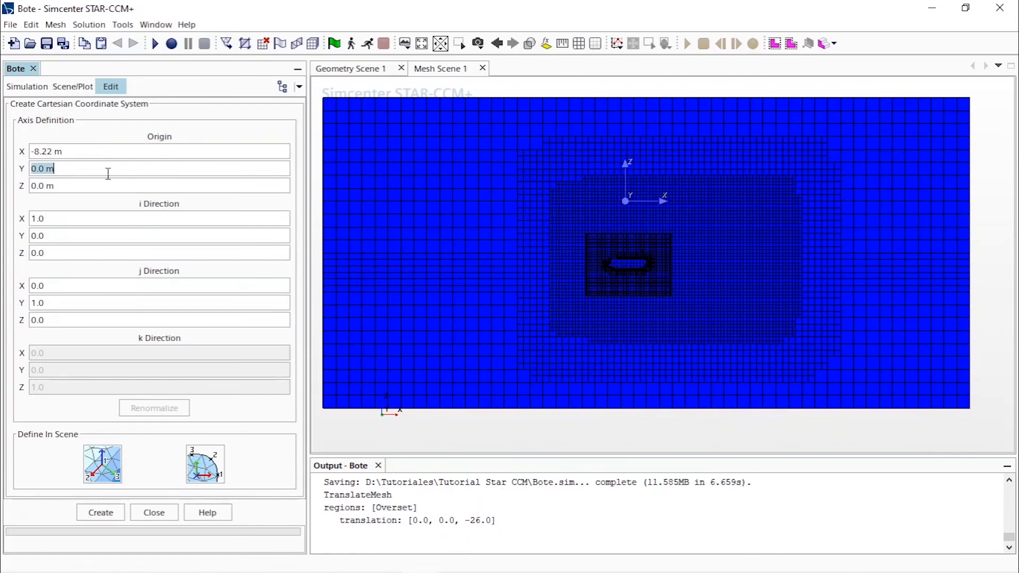
{"action": "left_click_drag", "start_coordinate": [47, 171], "coordinate": [24, 169]}
{"action": "type", "text": "0"}
{"action": "left_click", "coordinate": [50, 185]}
{"action": "left_click", "coordinate": [32, 186]}
{"action": "key", "text": "Delete"}
{"action": "key", "text": "Delete"}
{"action": "key", "text": "Delete"}
{"action": "key", "text": "Delete"}
{"action": "type", "text": "-24.329"}
{"action": "key", "text": "Return"}
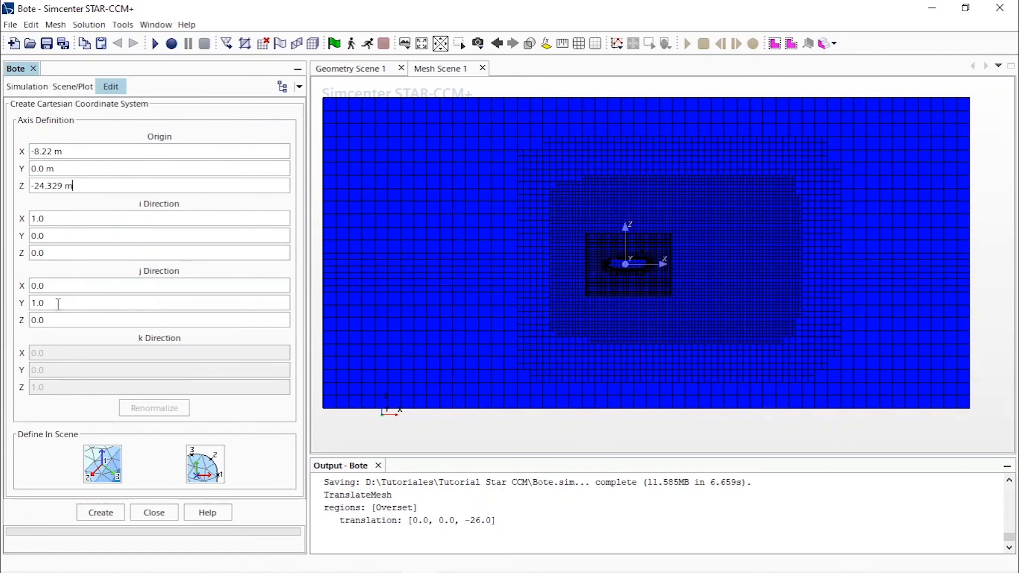
{"action": "left_click", "coordinate": [123, 515]}
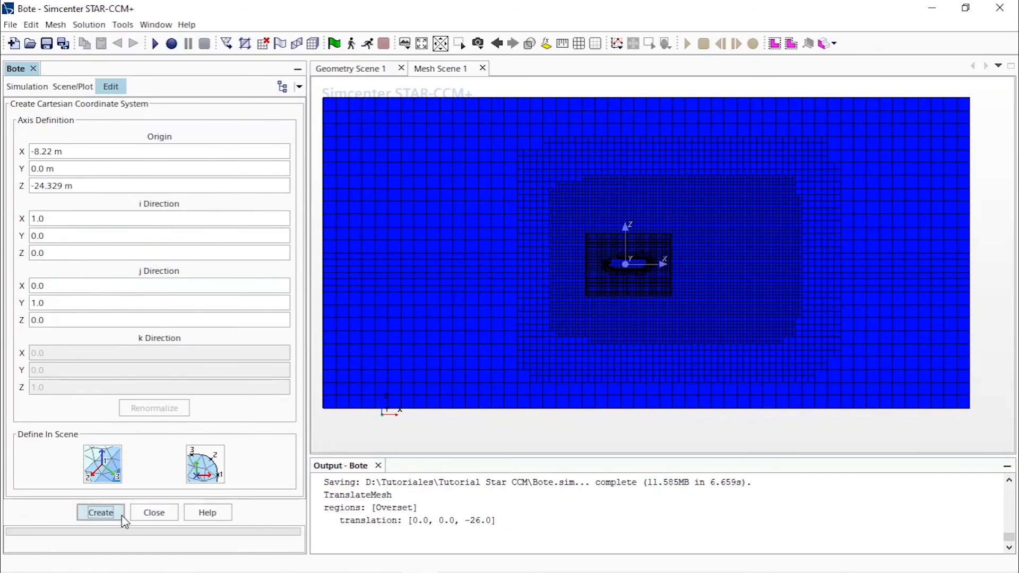
{"action": "left_click", "coordinate": [148, 514]}
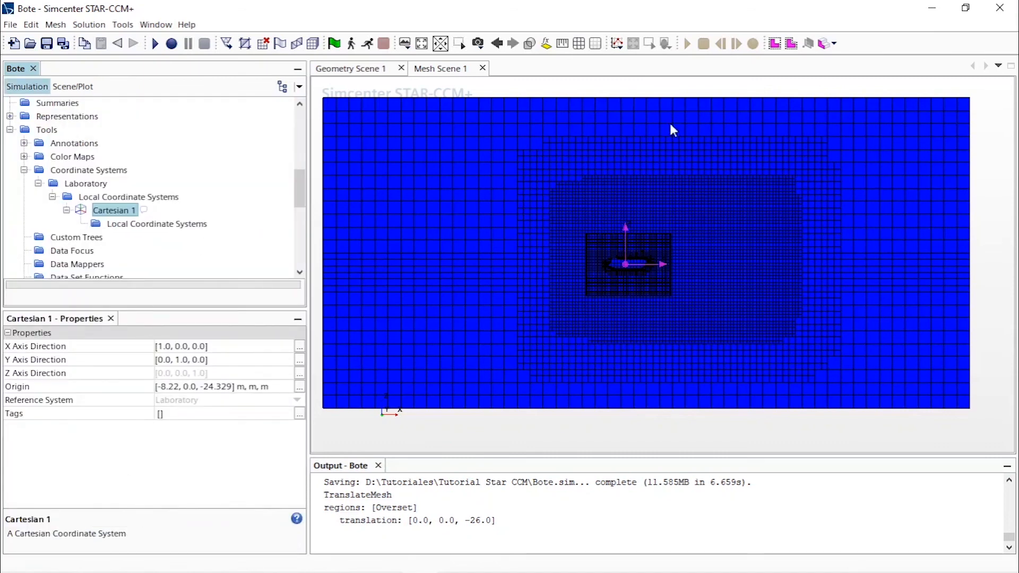
Rename the new Cartesian coordinate system as Boat Rotation.
{"action": "left_click", "coordinate": [129, 225]}
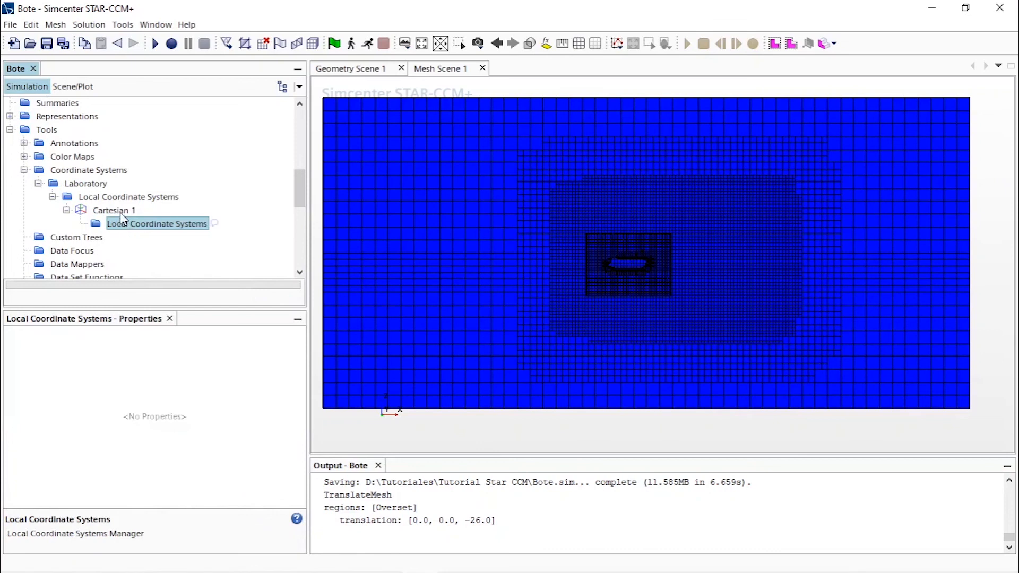
{"action": "left_click", "coordinate": [120, 212]}
{"action": "right_click", "coordinate": [131, 211]}
{"action": "left_click", "coordinate": [182, 325]}
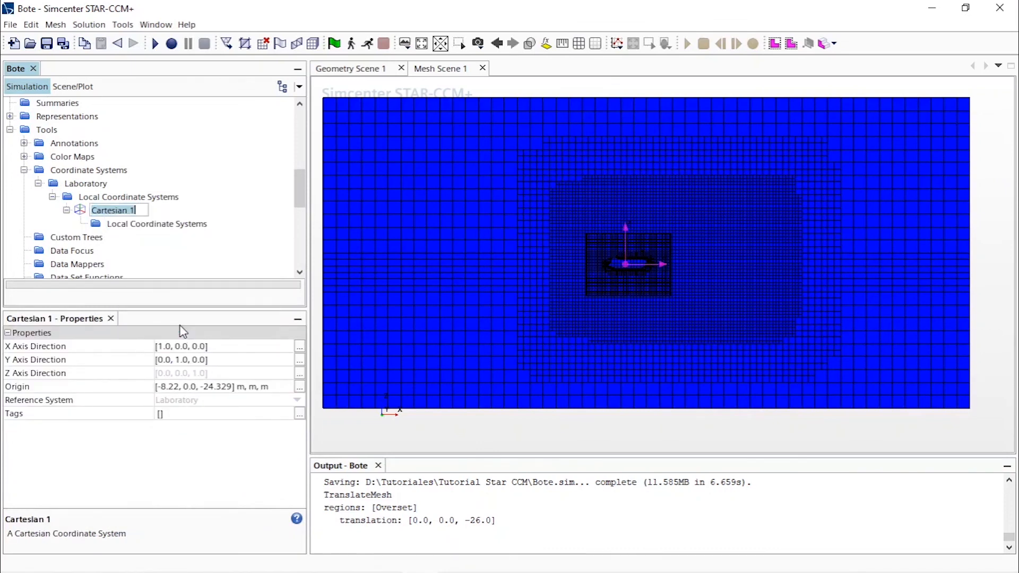
{"action": "type", "text": "Boat Rotation"}
{"action": "key", "text": "Return"}
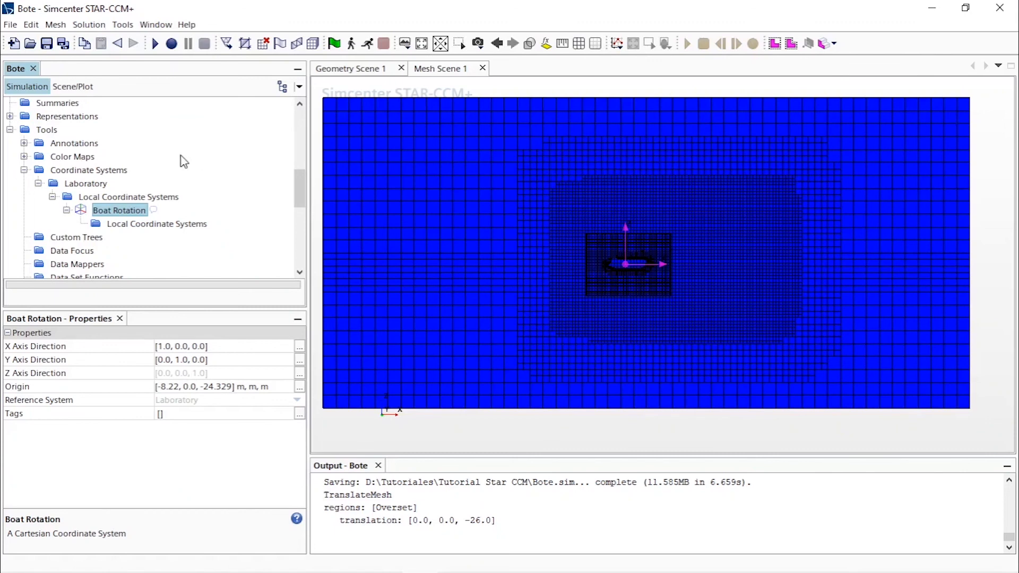
Start a rotation of the Overset region and set its angle to 35 deg.
{"action": "left_click", "coordinate": [23, 170]}
{"action": "left_click", "coordinate": [10, 129]}
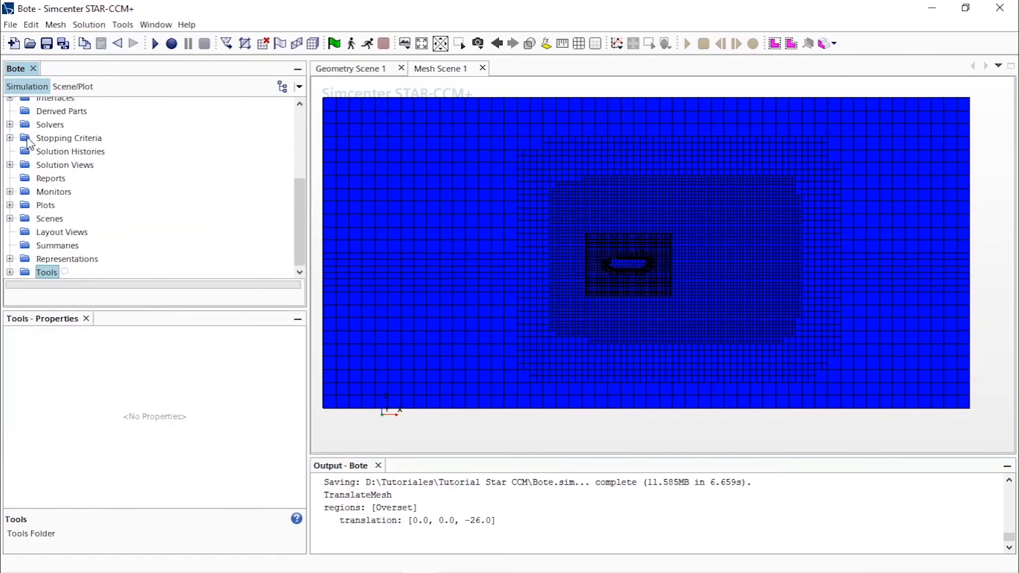
{"action": "scroll", "coordinate": [63, 170], "scroll_direction": "up", "scroll_amount": 6}
{"action": "left_click", "coordinate": [59, 172]}
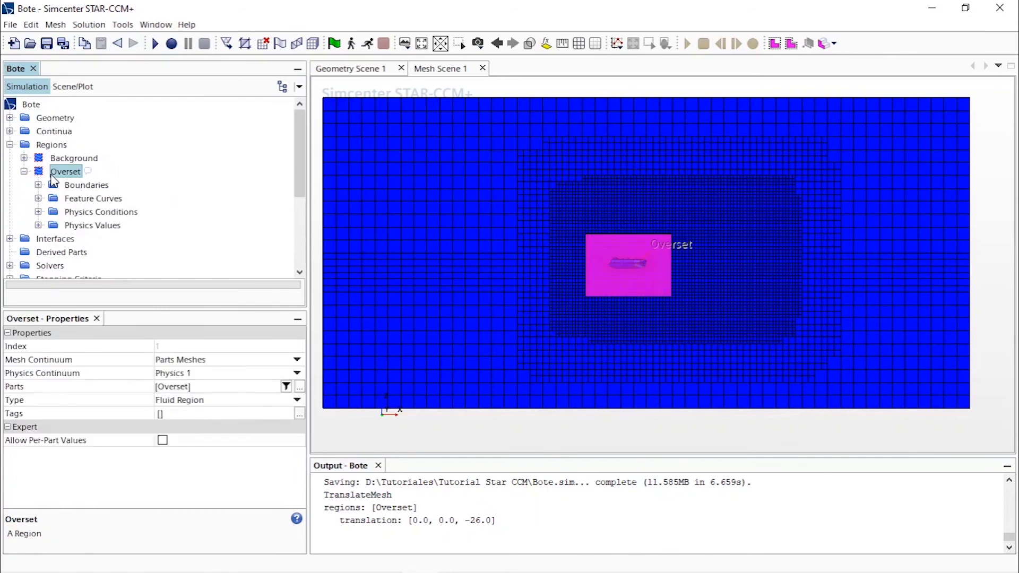
{"action": "right_click", "coordinate": [52, 177]}
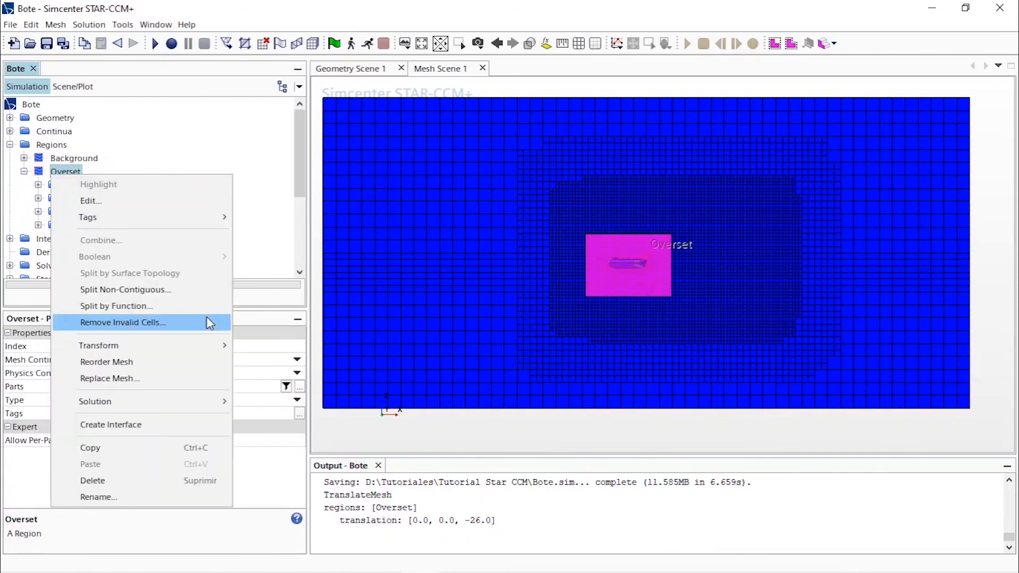
{"action": "mouse_move", "coordinate": [202, 347]}
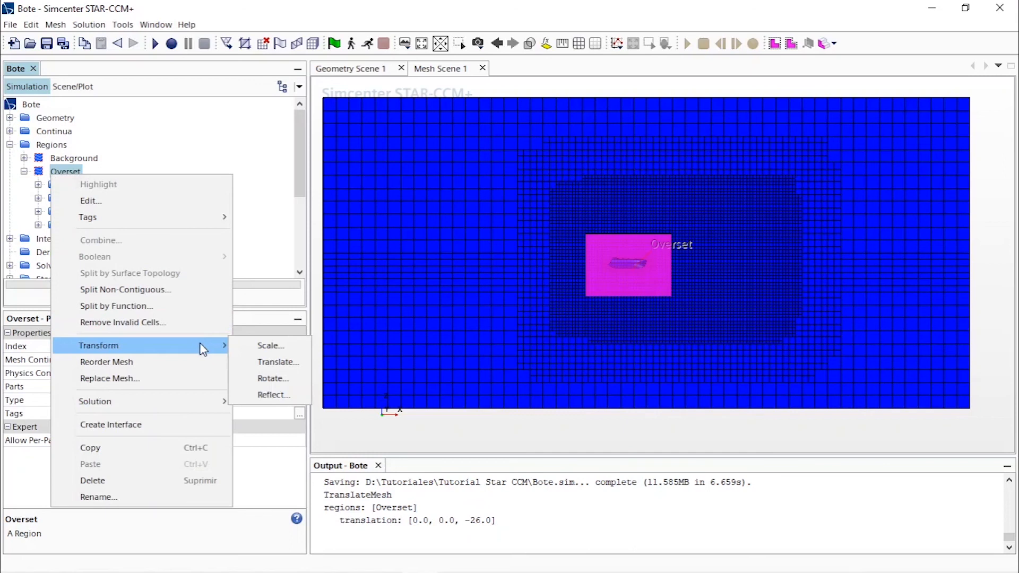
{"action": "left_click", "coordinate": [295, 382]}
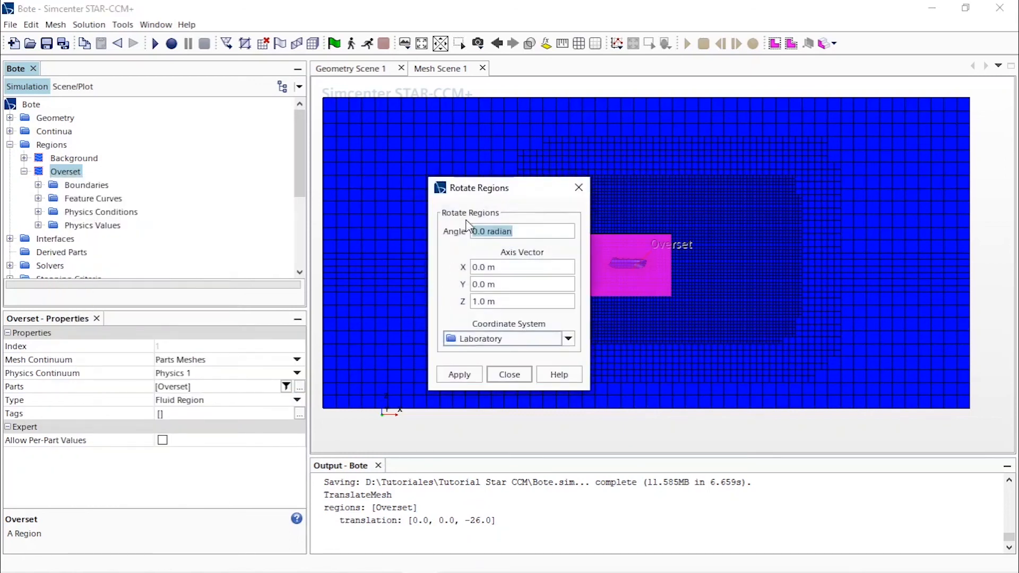
{"action": "left_click_drag", "start_coordinate": [497, 188], "coordinate": [389, 184]}
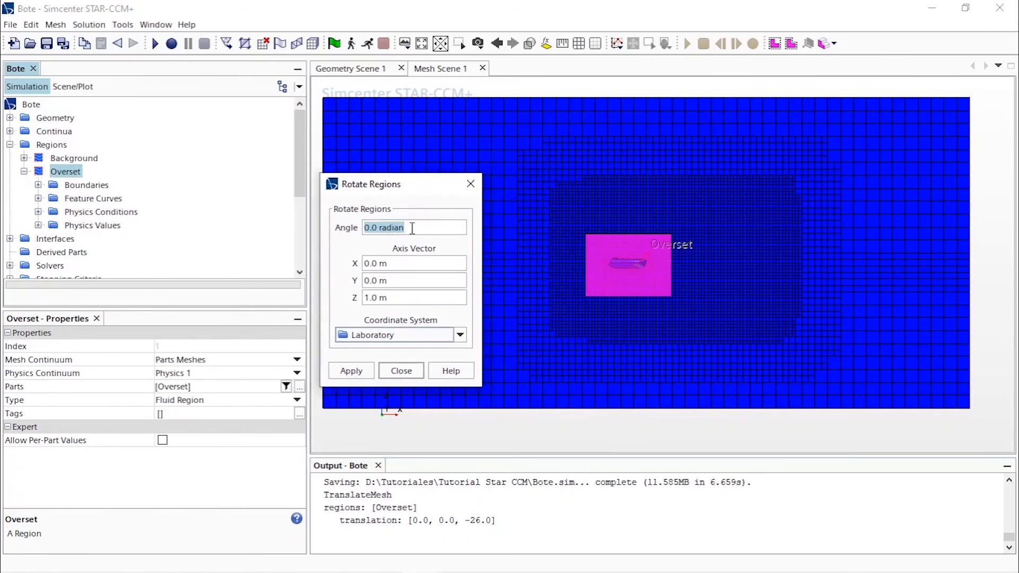
{"action": "type", "text": "35 deg"}
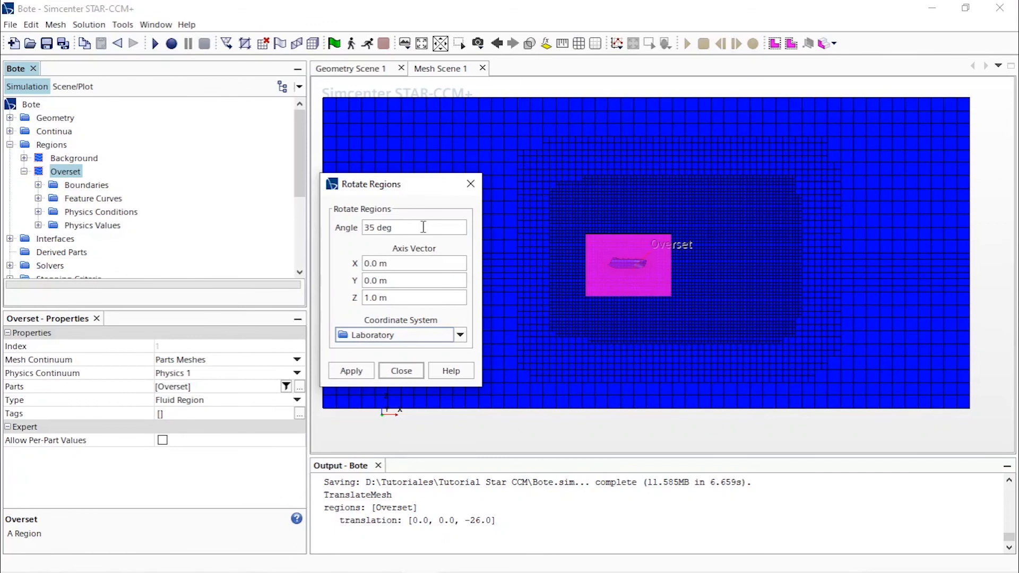
Set the rotation's axis vector to X 0, Y 1, Z 0 m and apply it in the Boat Rotation coordinate system.
{"action": "left_click", "coordinate": [412, 280]}
{"action": "type", "text": "1"}
{"action": "left_click", "coordinate": [403, 298]}
{"action": "type", "text": "0"}
{"action": "left_click", "coordinate": [425, 285]}
{"action": "left_click", "coordinate": [460, 336]}
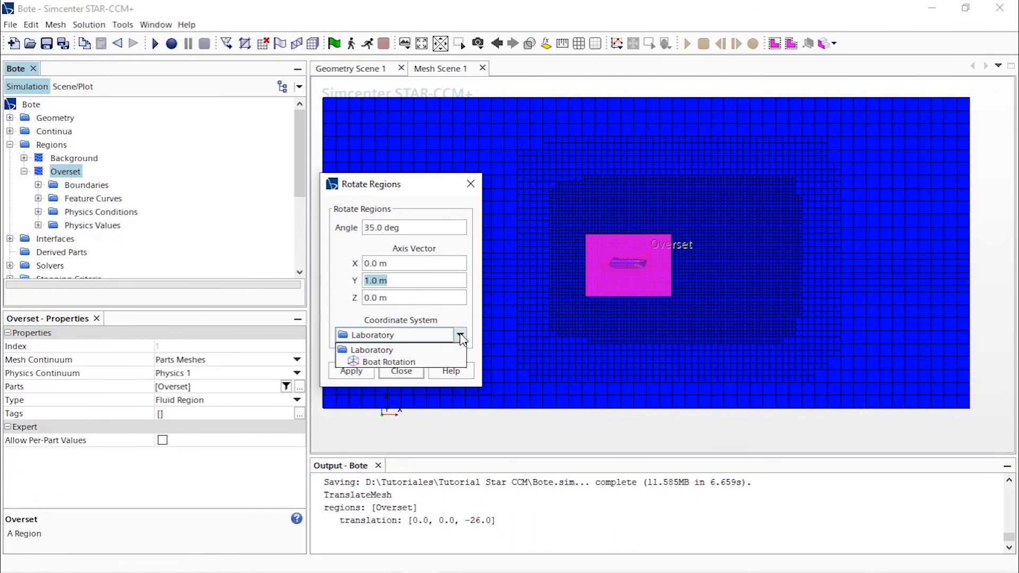
{"action": "left_click", "coordinate": [393, 362]}
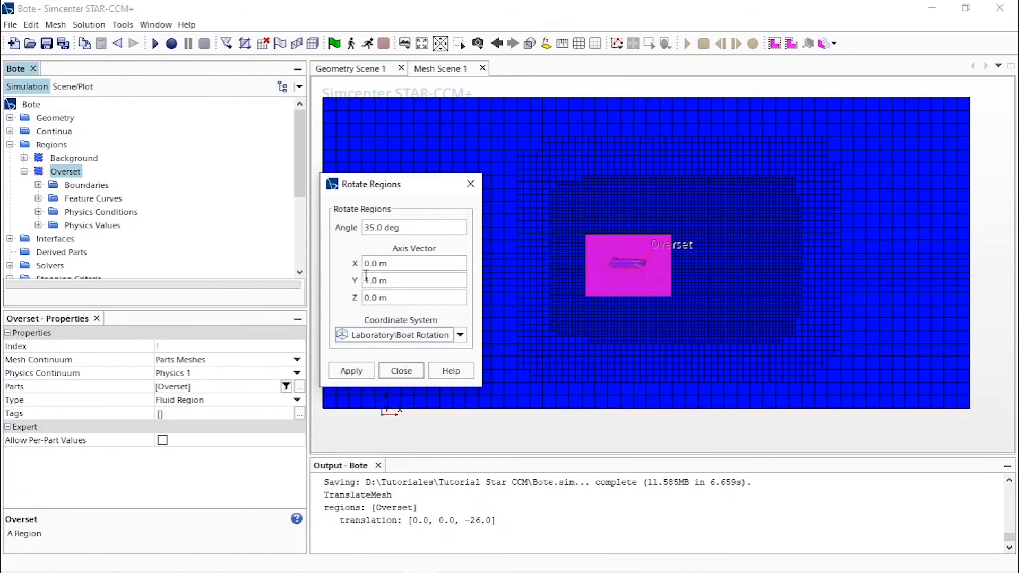
{"action": "left_click", "coordinate": [351, 371]}
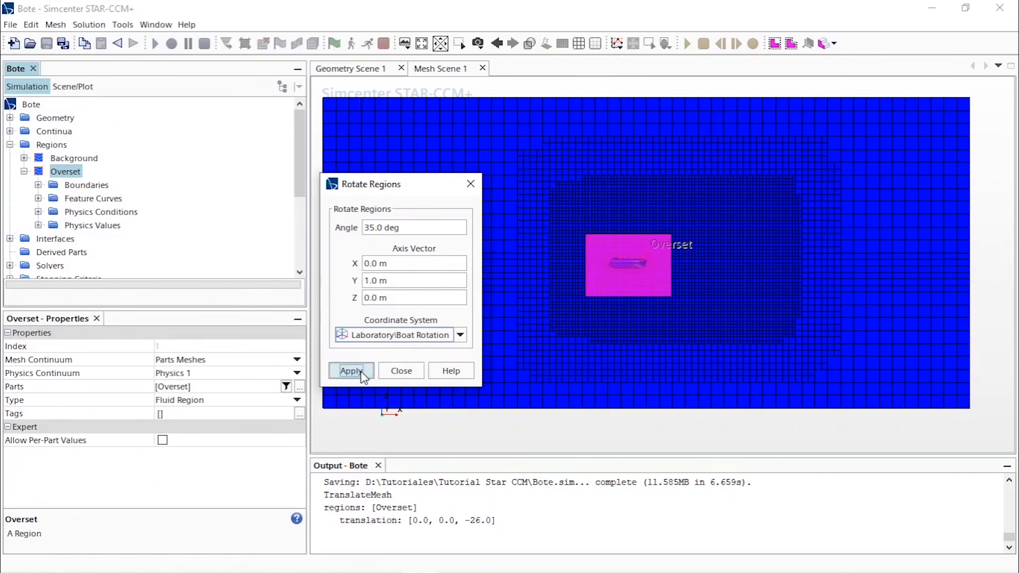
{"action": "left_click", "coordinate": [402, 372]}
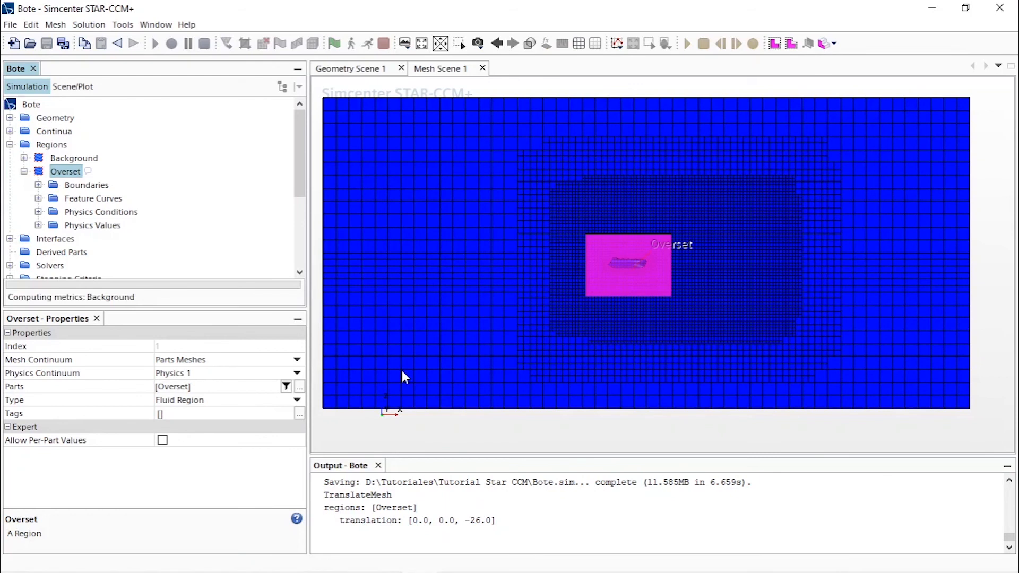
Examine the rotated Overset region and the boat's orientation within the background mesh in Mesh Scene 1.
{"action": "scroll", "coordinate": [654, 262], "scroll_direction": "up", "scroll_amount": 3}
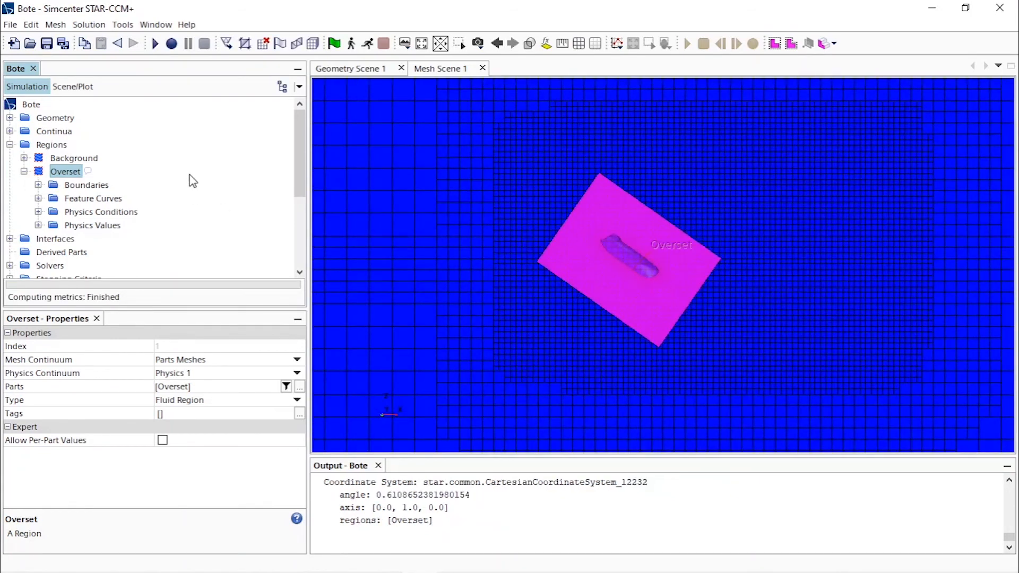
{"action": "scroll", "coordinate": [634, 284], "scroll_direction": "up", "scroll_amount": 2}
{"action": "scroll", "coordinate": [634, 279], "scroll_direction": "up", "scroll_amount": 2}
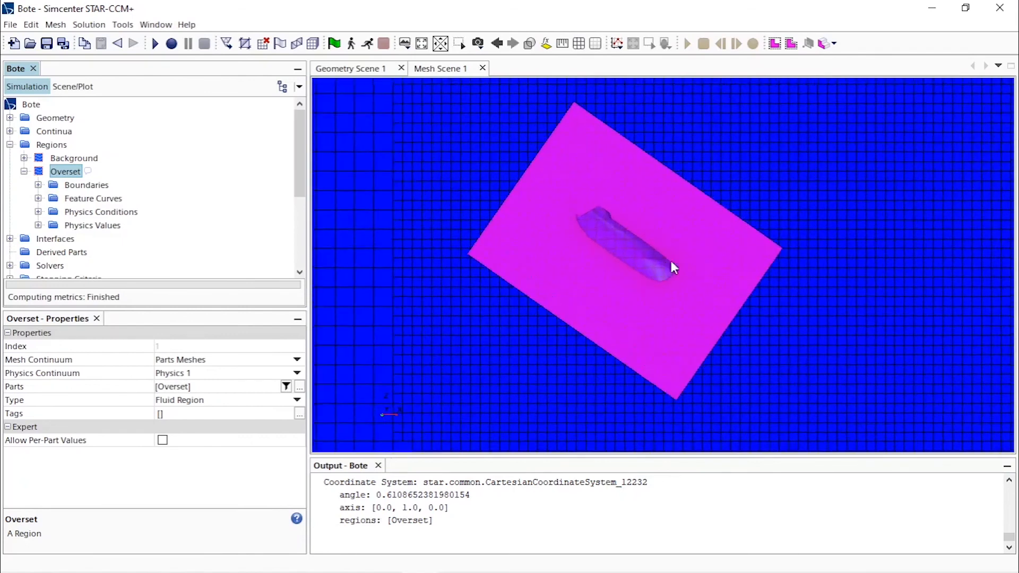
{"action": "scroll", "coordinate": [769, 239], "scroll_direction": "up", "scroll_amount": 1}
{"action": "scroll", "coordinate": [780, 232], "scroll_direction": "down", "scroll_amount": 2}
{"action": "scroll", "coordinate": [690, 254], "scroll_direction": "up", "scroll_amount": 2}
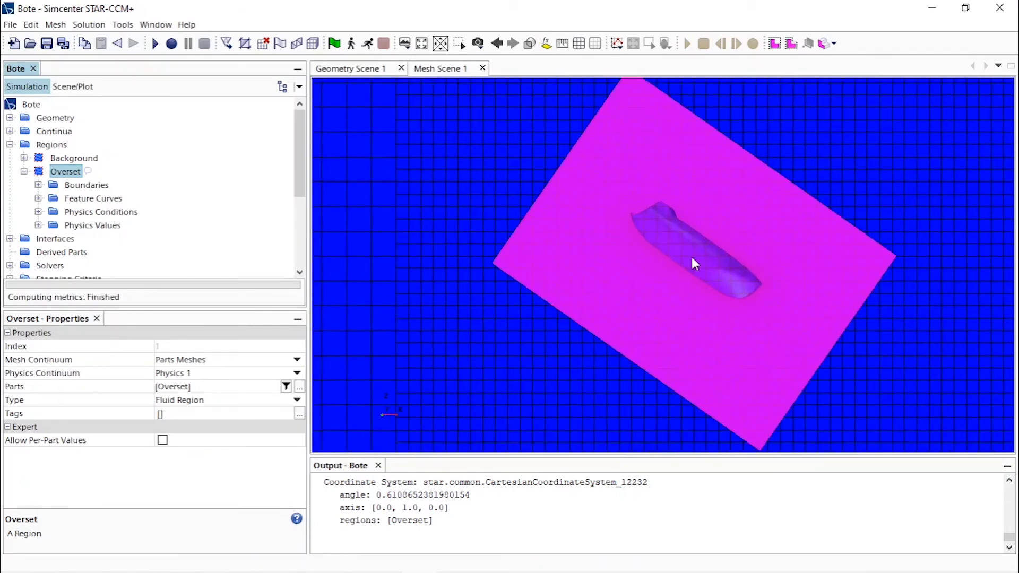
{"action": "scroll", "coordinate": [642, 233], "scroll_direction": "down", "scroll_amount": 2}
{"action": "scroll", "coordinate": [665, 224], "scroll_direction": "up", "scroll_amount": 1}
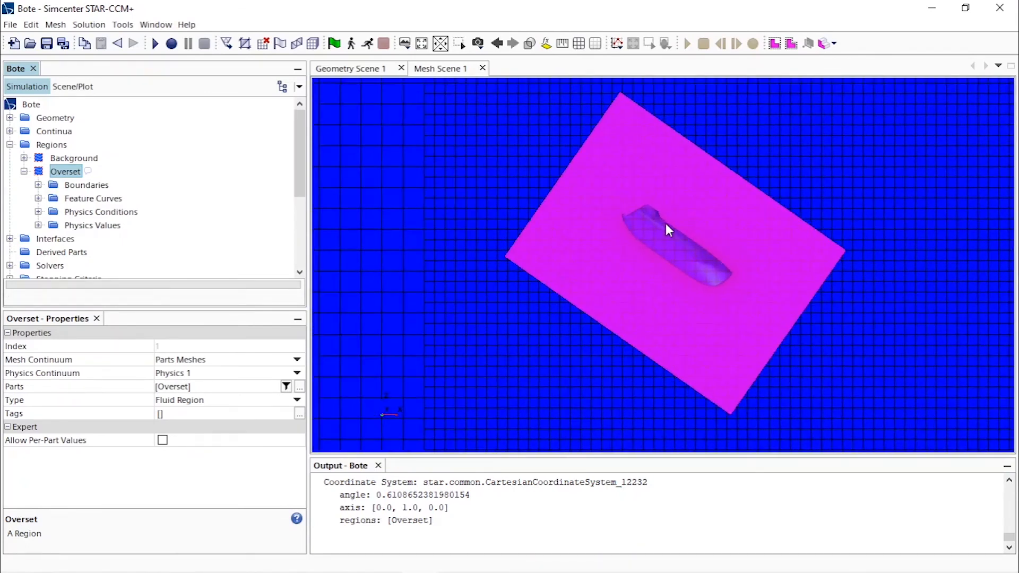
{"action": "scroll", "coordinate": [667, 224], "scroll_direction": "up", "scroll_amount": 1}
{"action": "scroll", "coordinate": [631, 189], "scroll_direction": "up", "scroll_amount": 1}
{"action": "scroll", "coordinate": [626, 202], "scroll_direction": "down", "scroll_amount": 3}
{"action": "scroll", "coordinate": [611, 188], "scroll_direction": "down", "scroll_amount": 1}
{"action": "scroll", "coordinate": [588, 169], "scroll_direction": "up", "scroll_amount": 1}
{"action": "scroll", "coordinate": [597, 183], "scroll_direction": "down", "scroll_amount": 2}
{"action": "scroll", "coordinate": [712, 273], "scroll_direction": "up", "scroll_amount": 2}
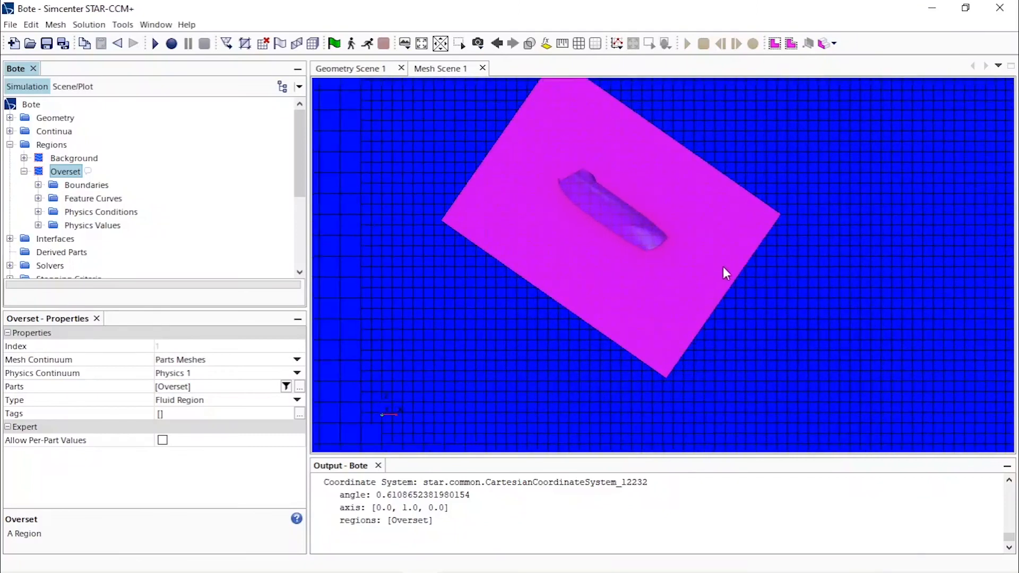
{"action": "scroll", "coordinate": [770, 286], "scroll_direction": "down", "scroll_amount": 2}
{"action": "scroll", "coordinate": [614, 230], "scroll_direction": "up", "scroll_amount": 2}
{"action": "scroll", "coordinate": [636, 281], "scroll_direction": "down", "scroll_amount": 1}
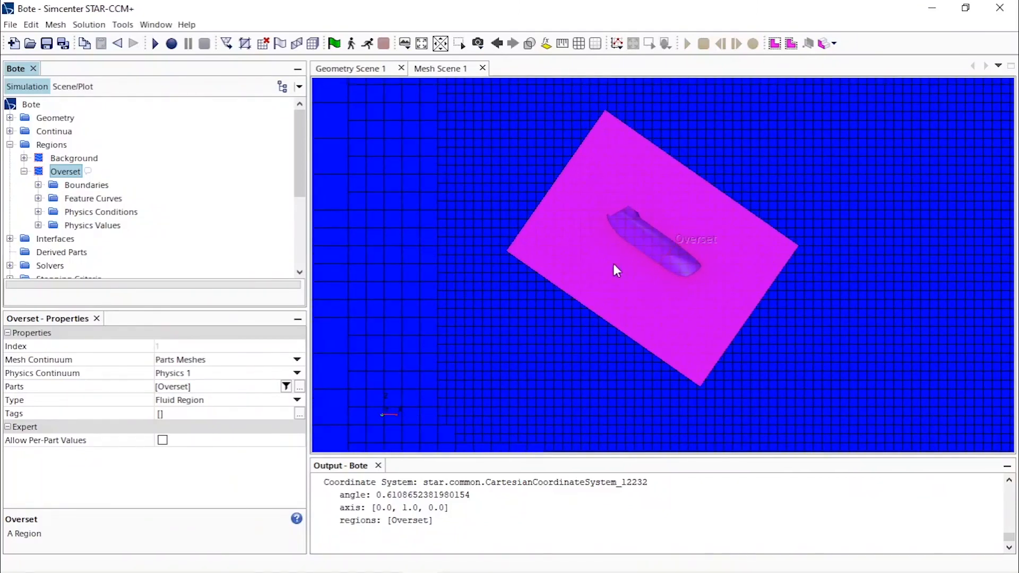
{"action": "scroll", "coordinate": [589, 242], "scroll_direction": "down", "scroll_amount": 2}
{"action": "scroll", "coordinate": [619, 232], "scroll_direction": "down", "scroll_amount": 2}
{"action": "scroll", "coordinate": [597, 233], "scroll_direction": "up", "scroll_amount": 1}
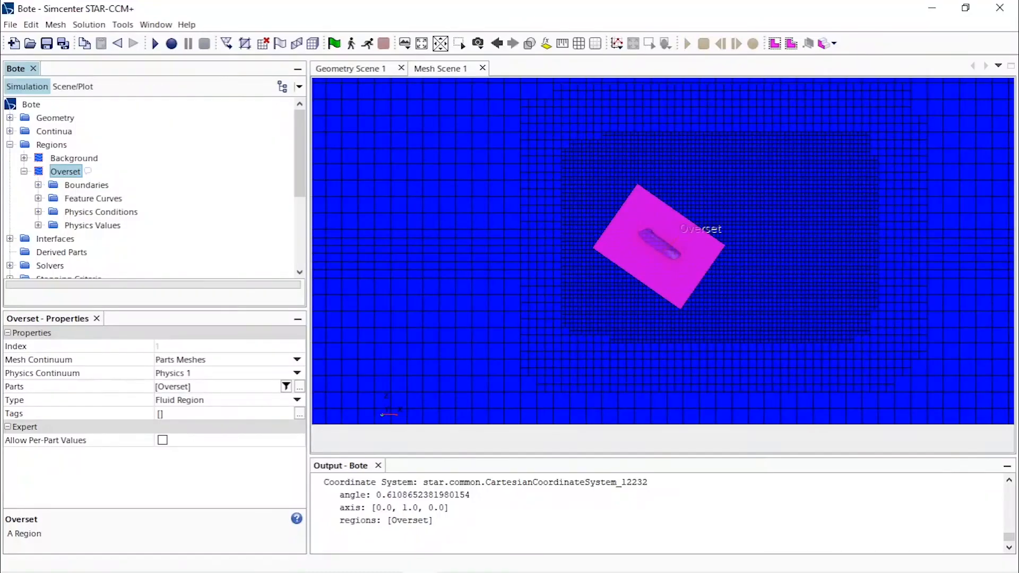